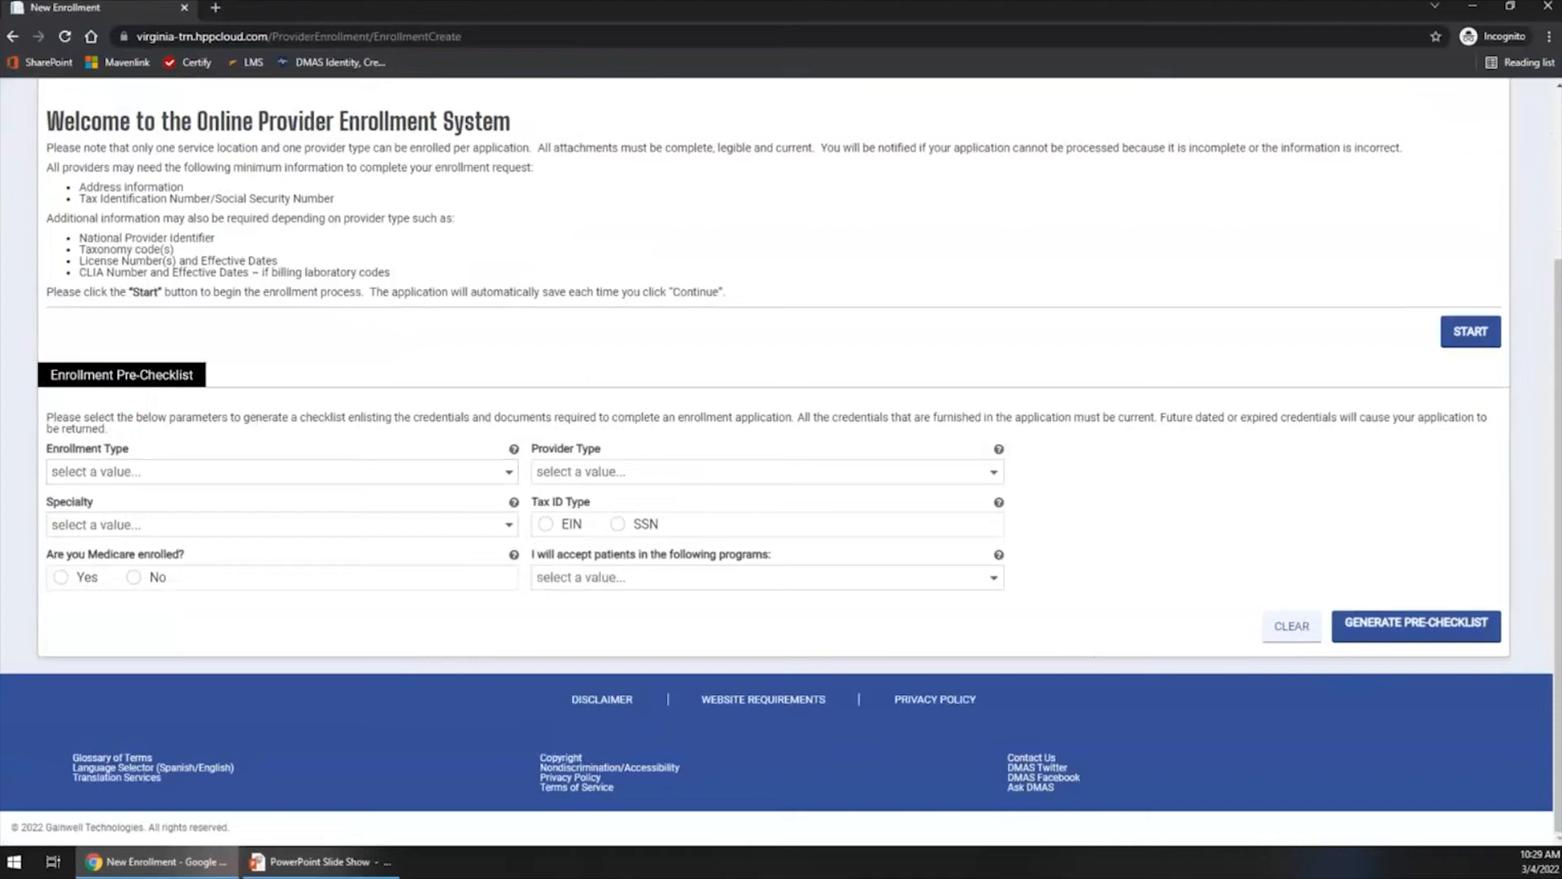
- Start a new provider enrollment application and enter the registrant's email address in both the Email and Confirm Email fields
{"action": "scroll", "coordinate": [330, 669], "scroll_direction": "up", "scroll_amount": 2}
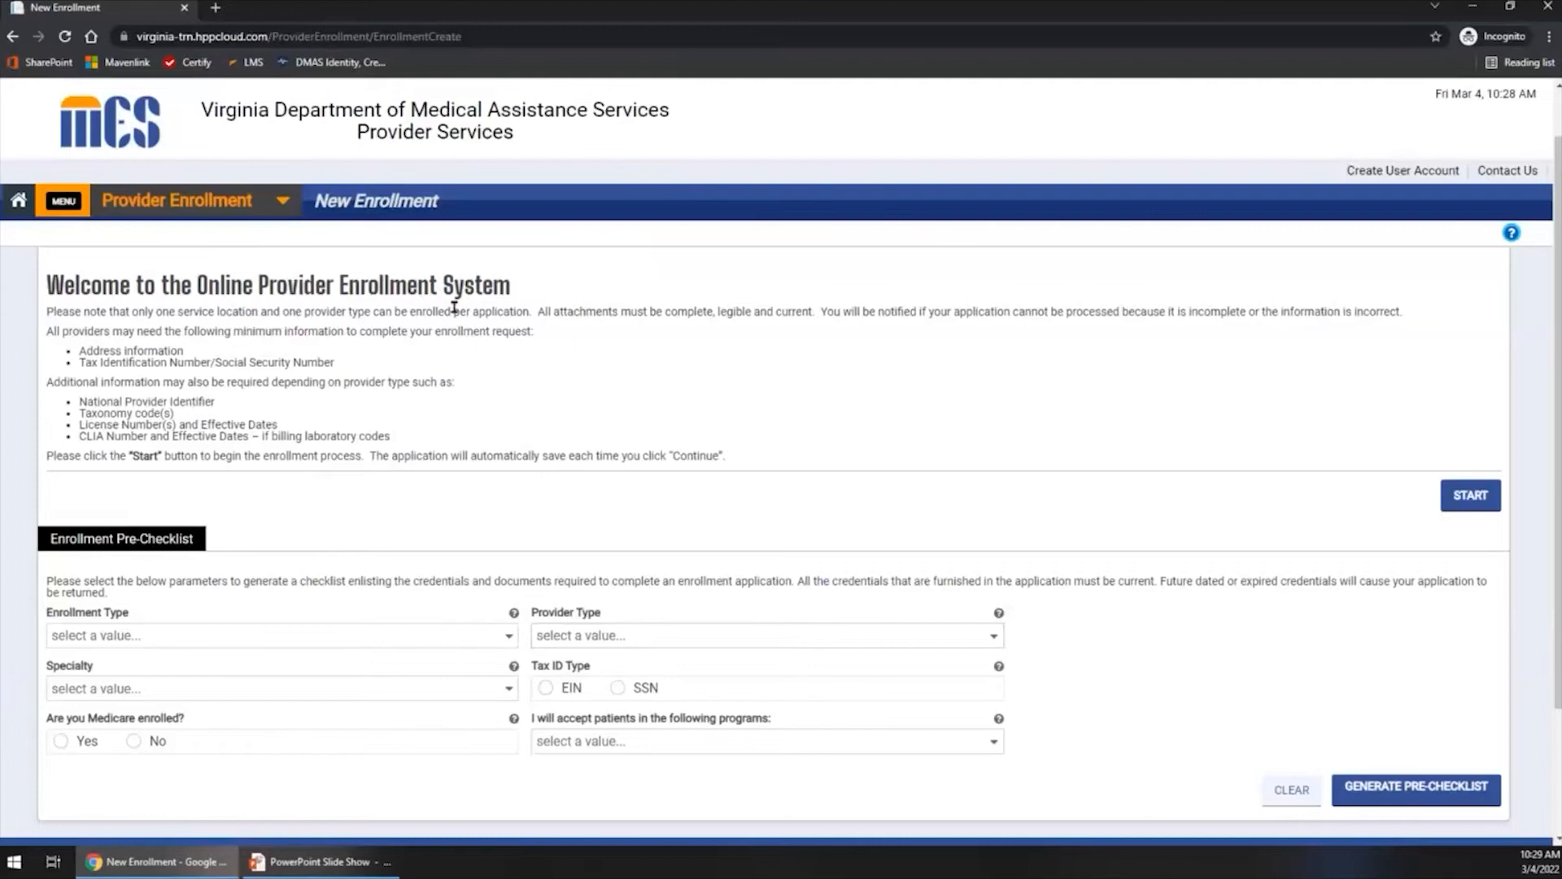
{"action": "left_click", "coordinate": [1483, 505]}
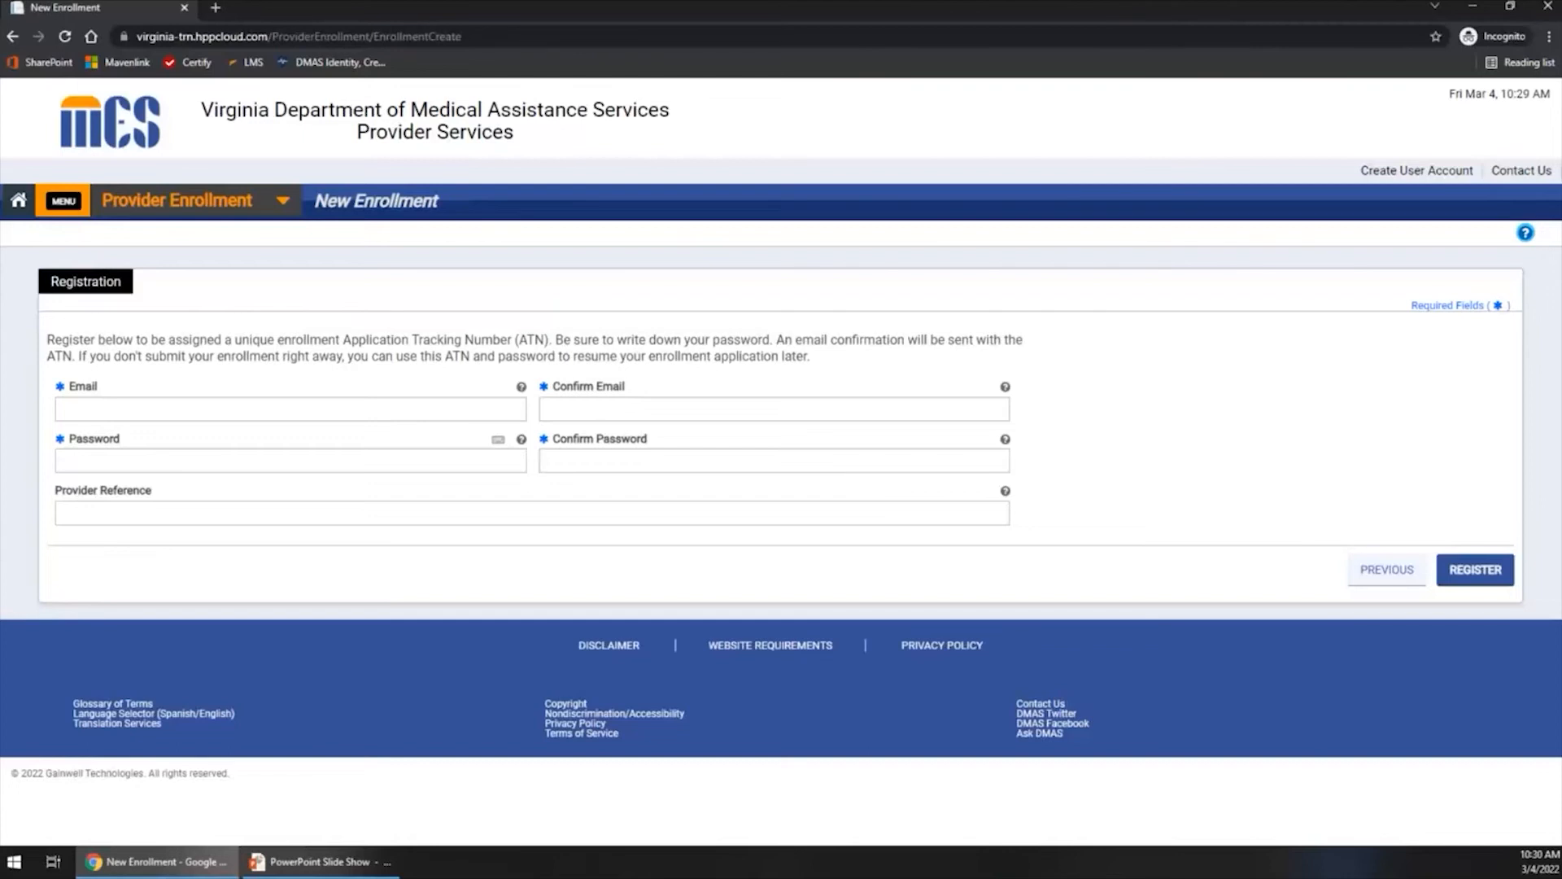
{"action": "left_click", "coordinate": [196, 411]}
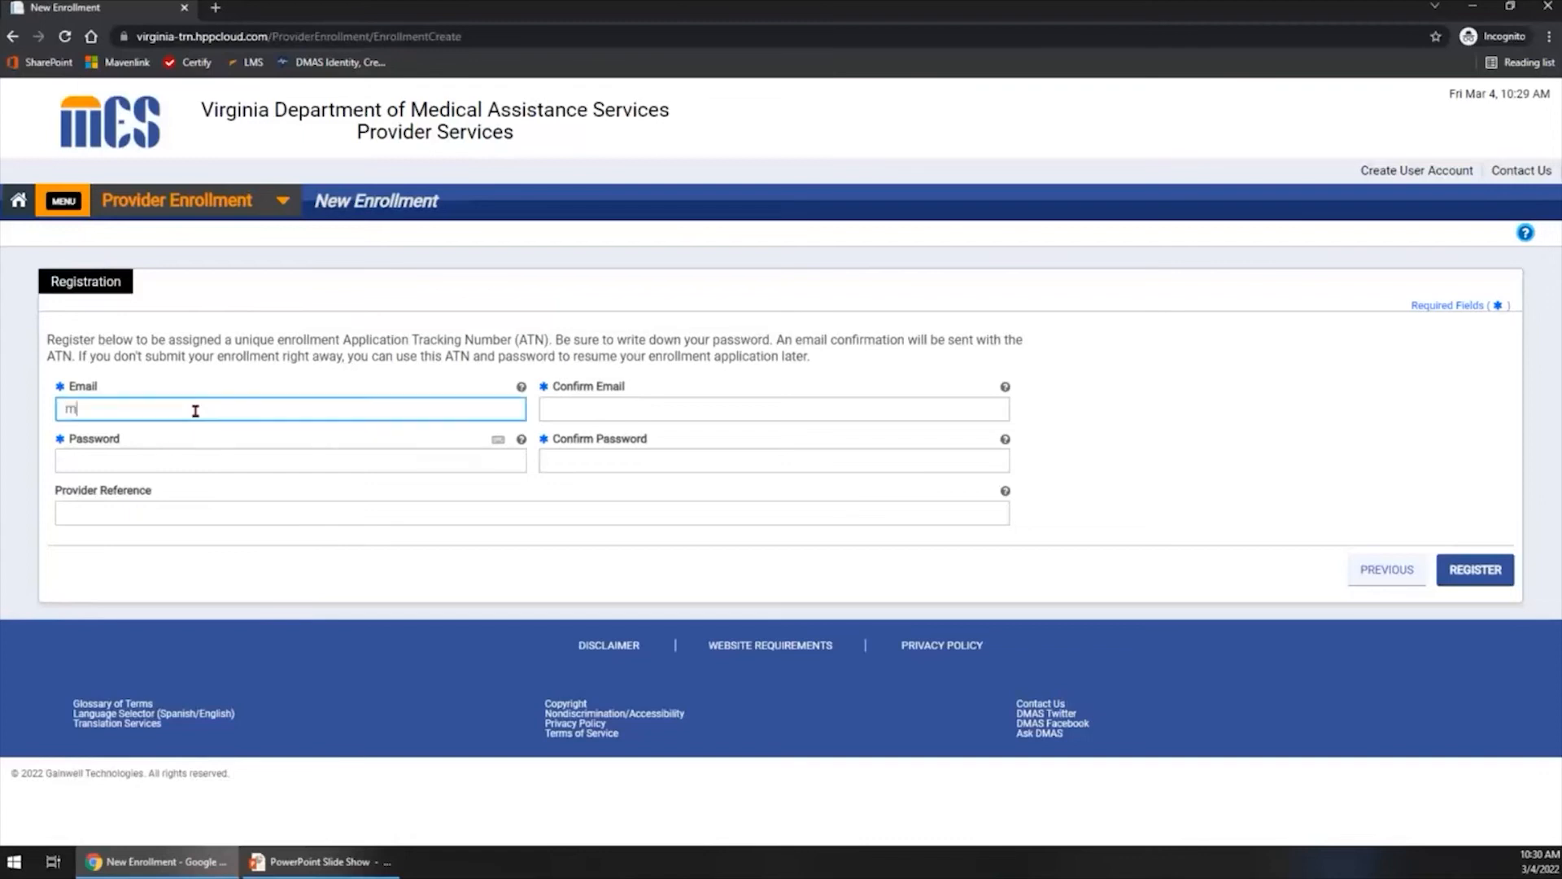
{"action": "key", "text": "Tab"}
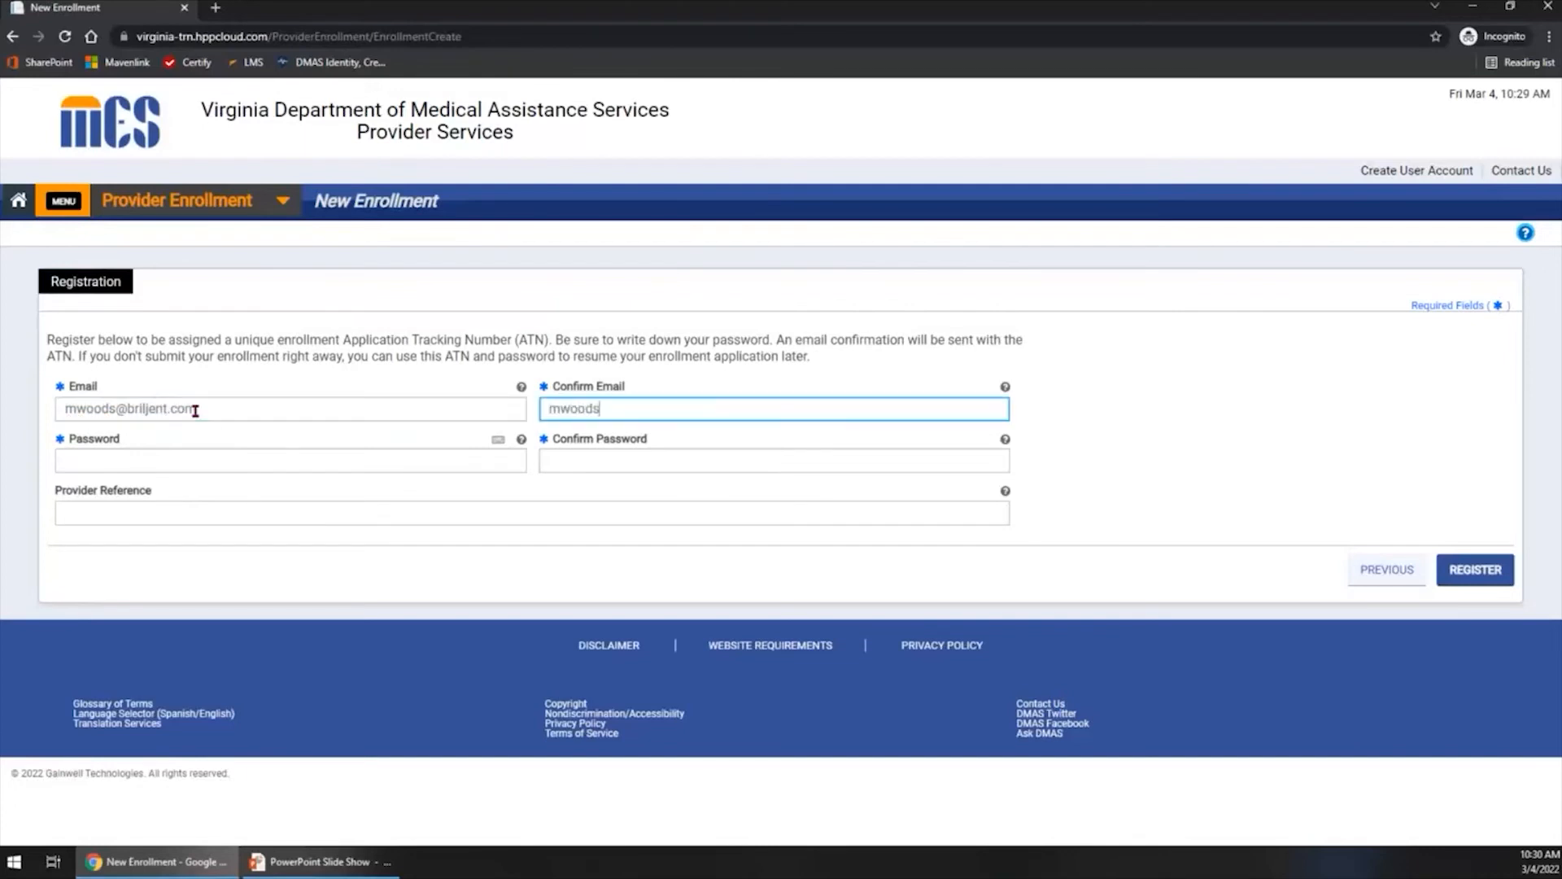
- Enter the enrollment password in the registration form's Password field
{"action": "key", "text": "Tab"}
{"action": "type", "text": "*"}
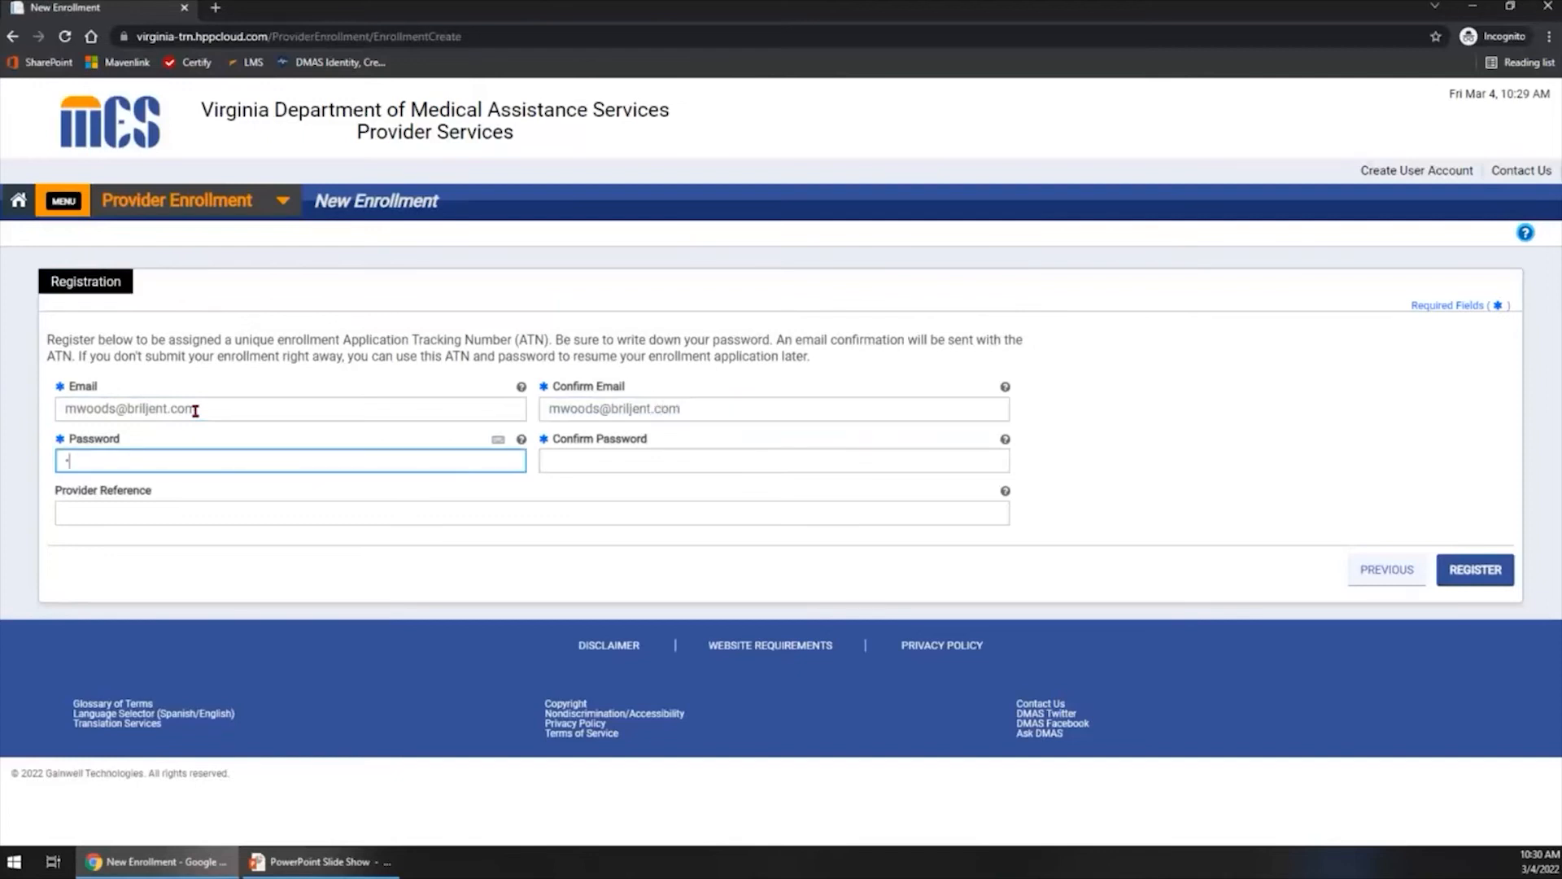
{"action": "type", "text": "***********"}
- Repeat the enrollment password in Confirm Password, then register the application and dismiss the completion notice
{"action": "key", "text": "Tab"}
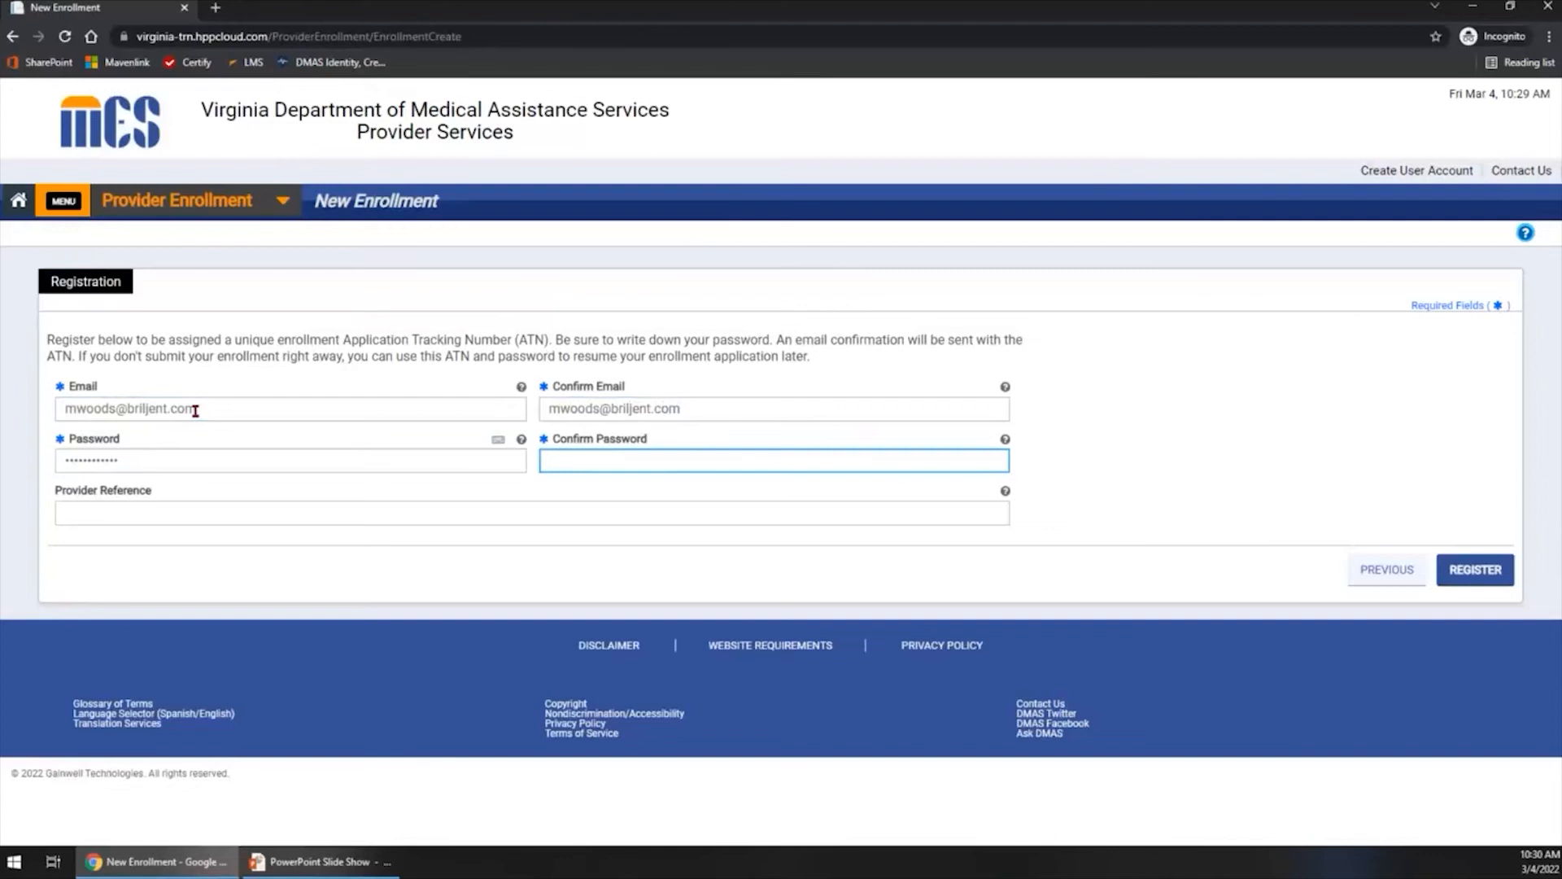
{"action": "type", "text": "*************"}
{"action": "left_click", "coordinate": [1466, 574]}
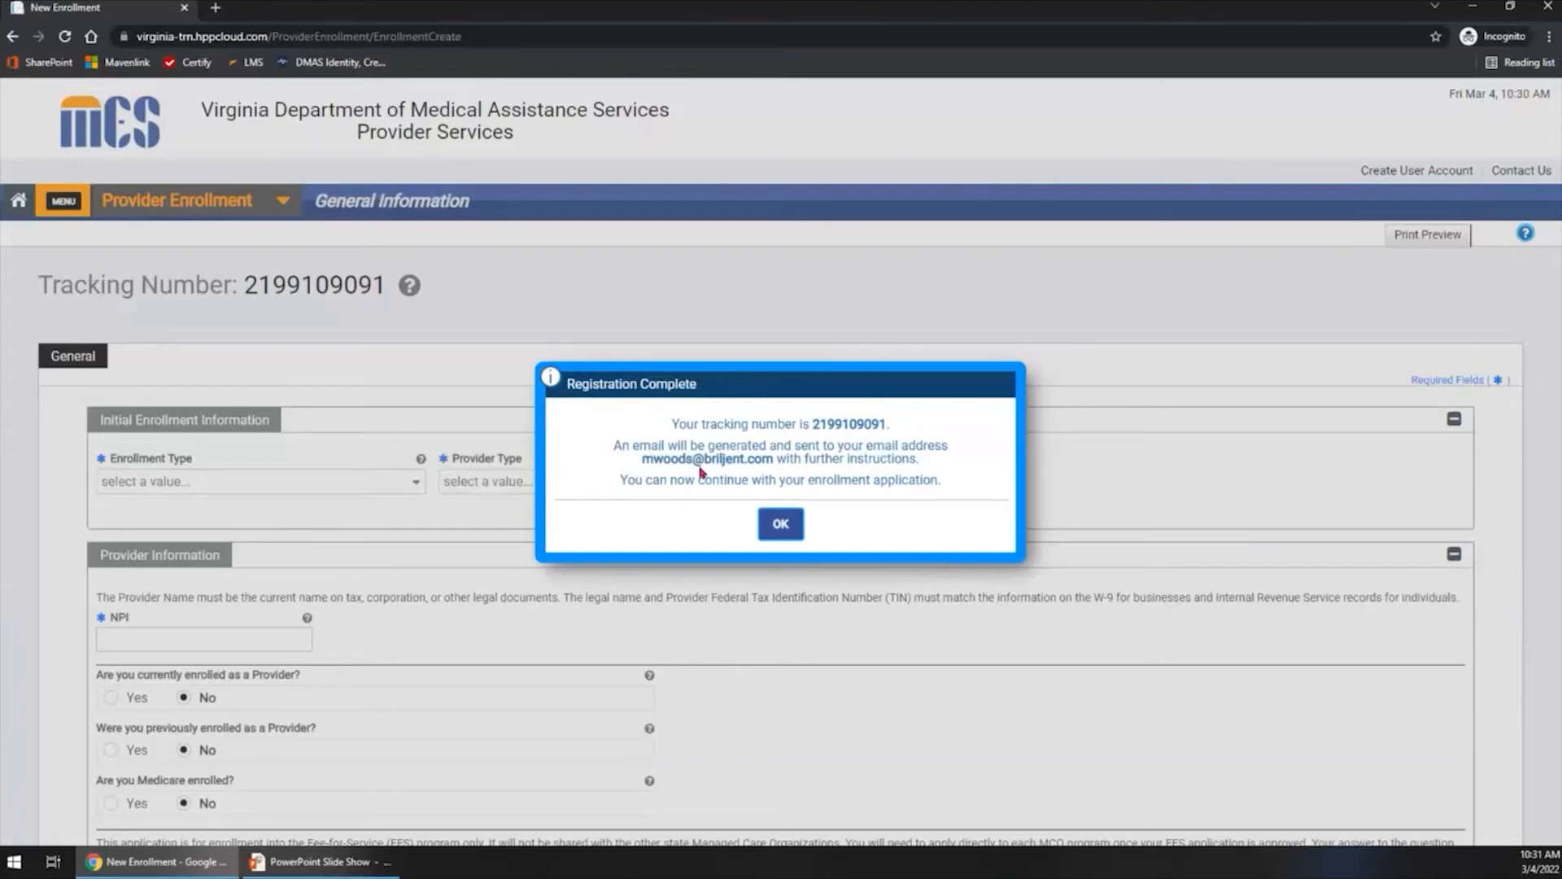
{"action": "left_click", "coordinate": [779, 527]}
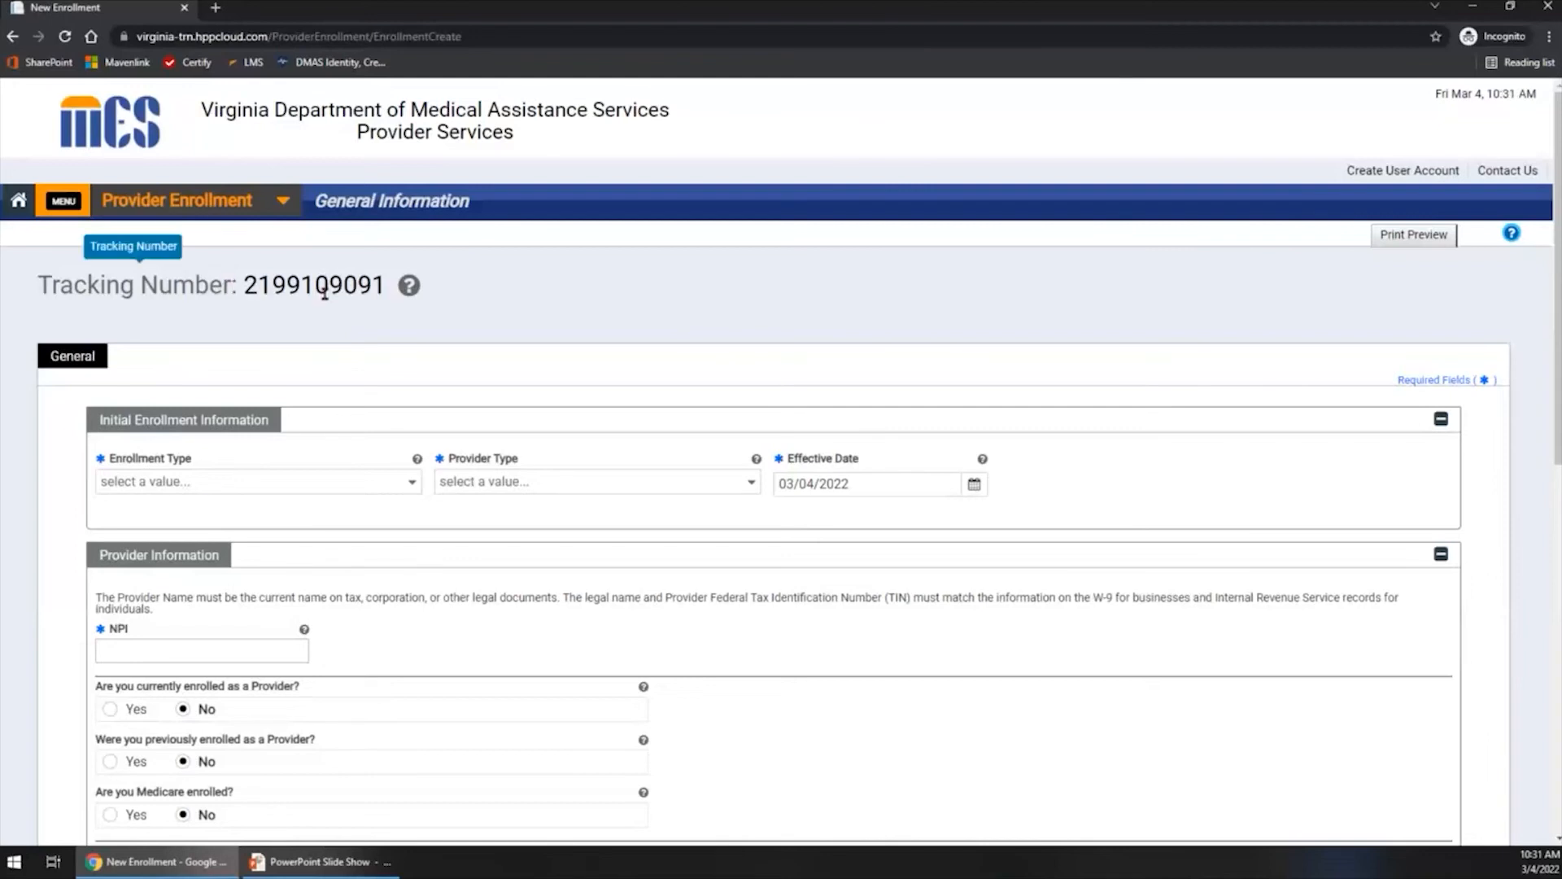
- Set the Enrollment Type to Group in Initial Enrollment Information and acknowledge the notice about the selection
{"action": "key", "text": "ctrl"}
{"action": "key", "text": "ctrl"}
{"action": "scroll", "coordinate": [253, 376], "scroll_direction": "down", "scroll_amount": 2}
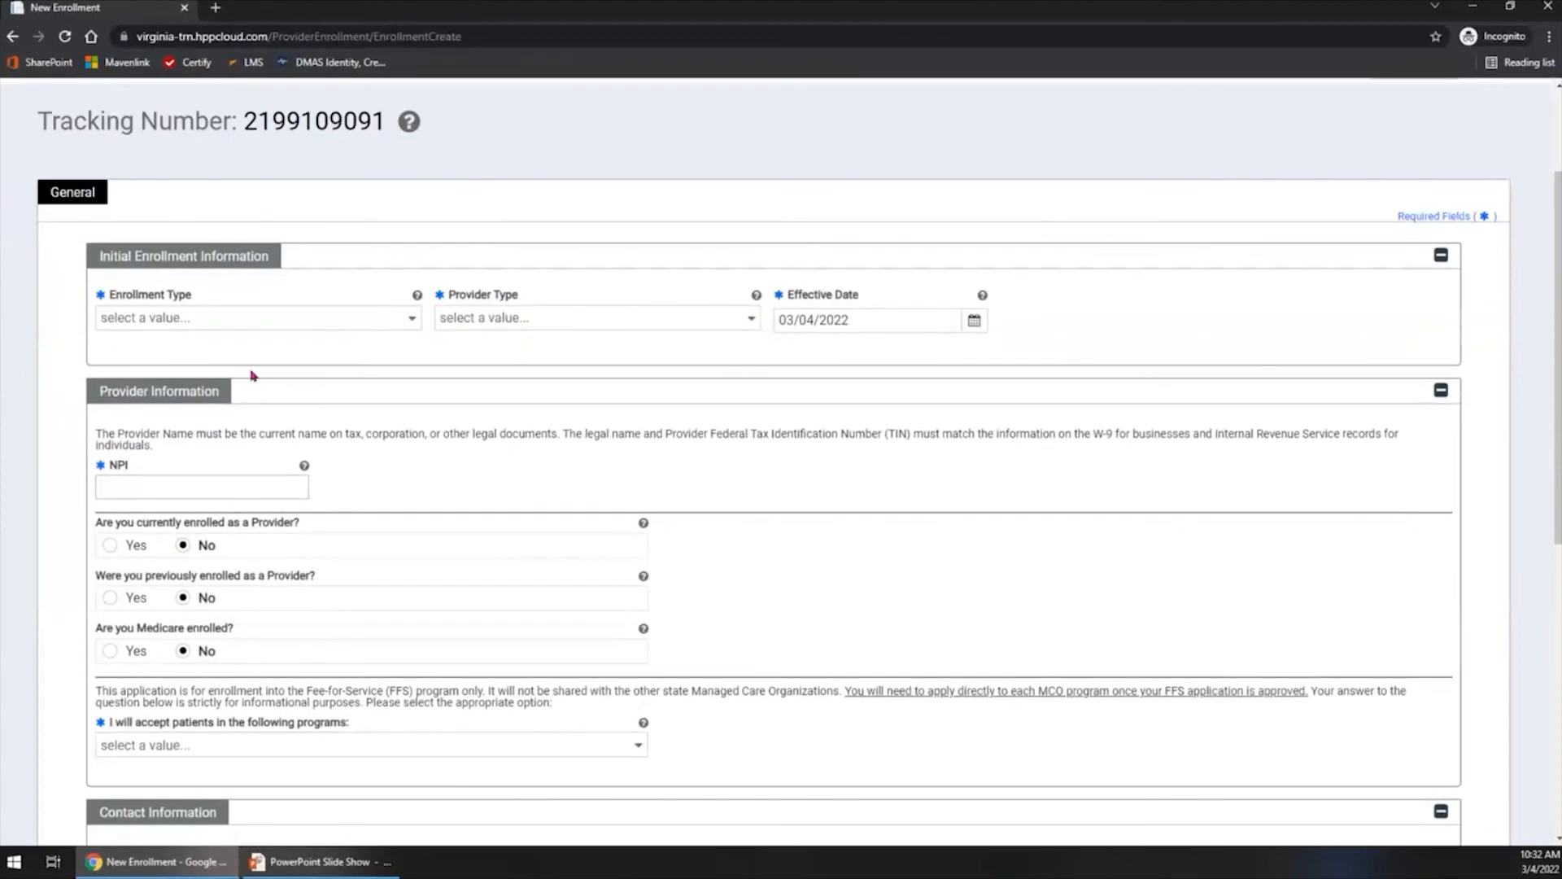
{"action": "left_click", "coordinate": [203, 317]}
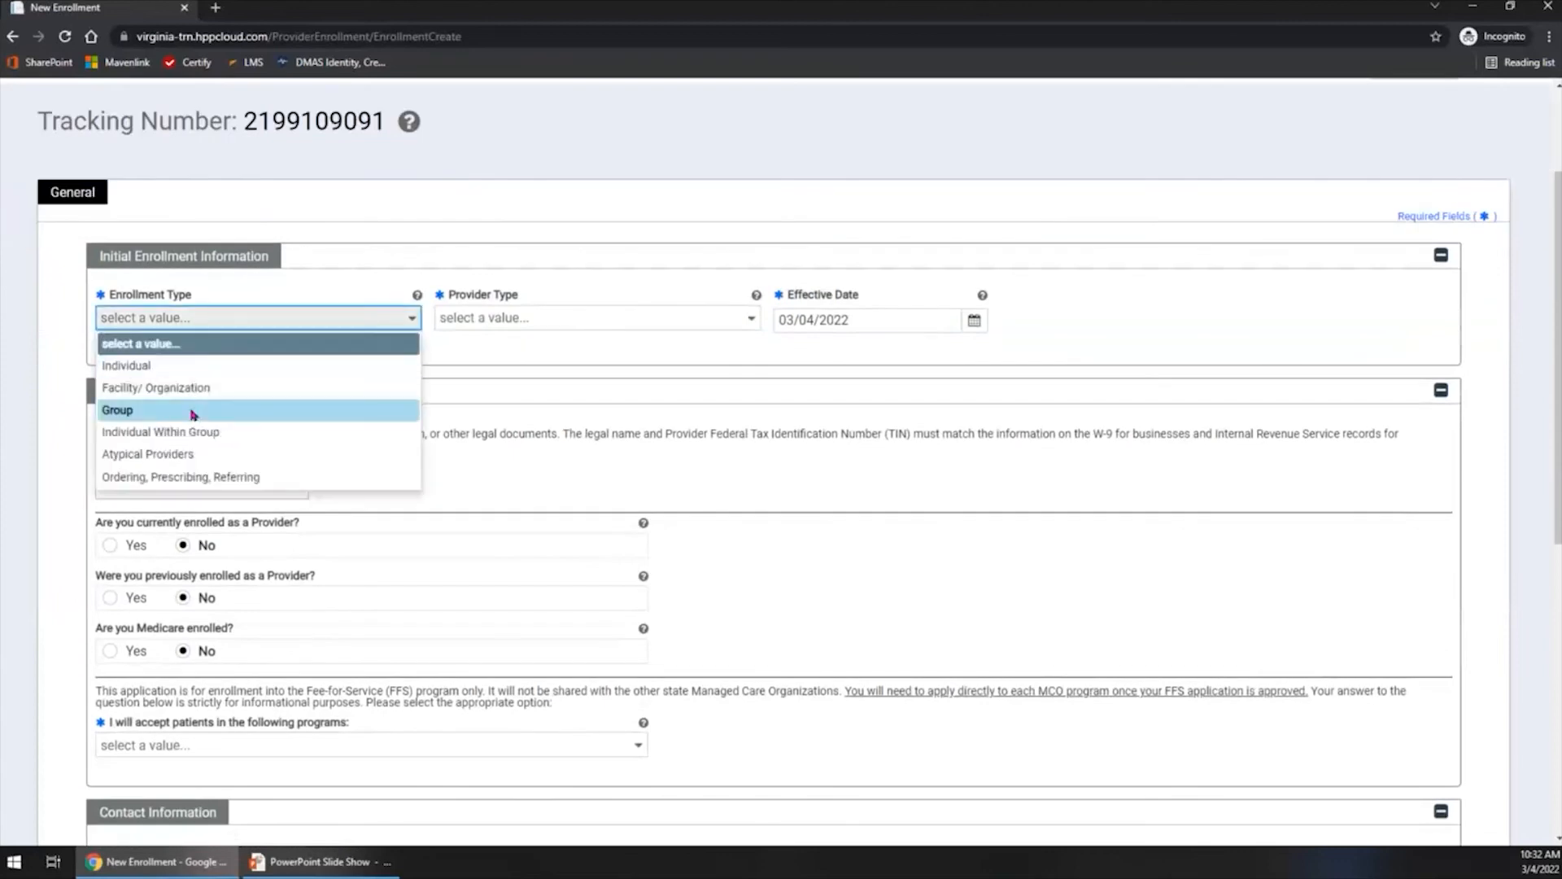
{"action": "left_click", "coordinate": [194, 412]}
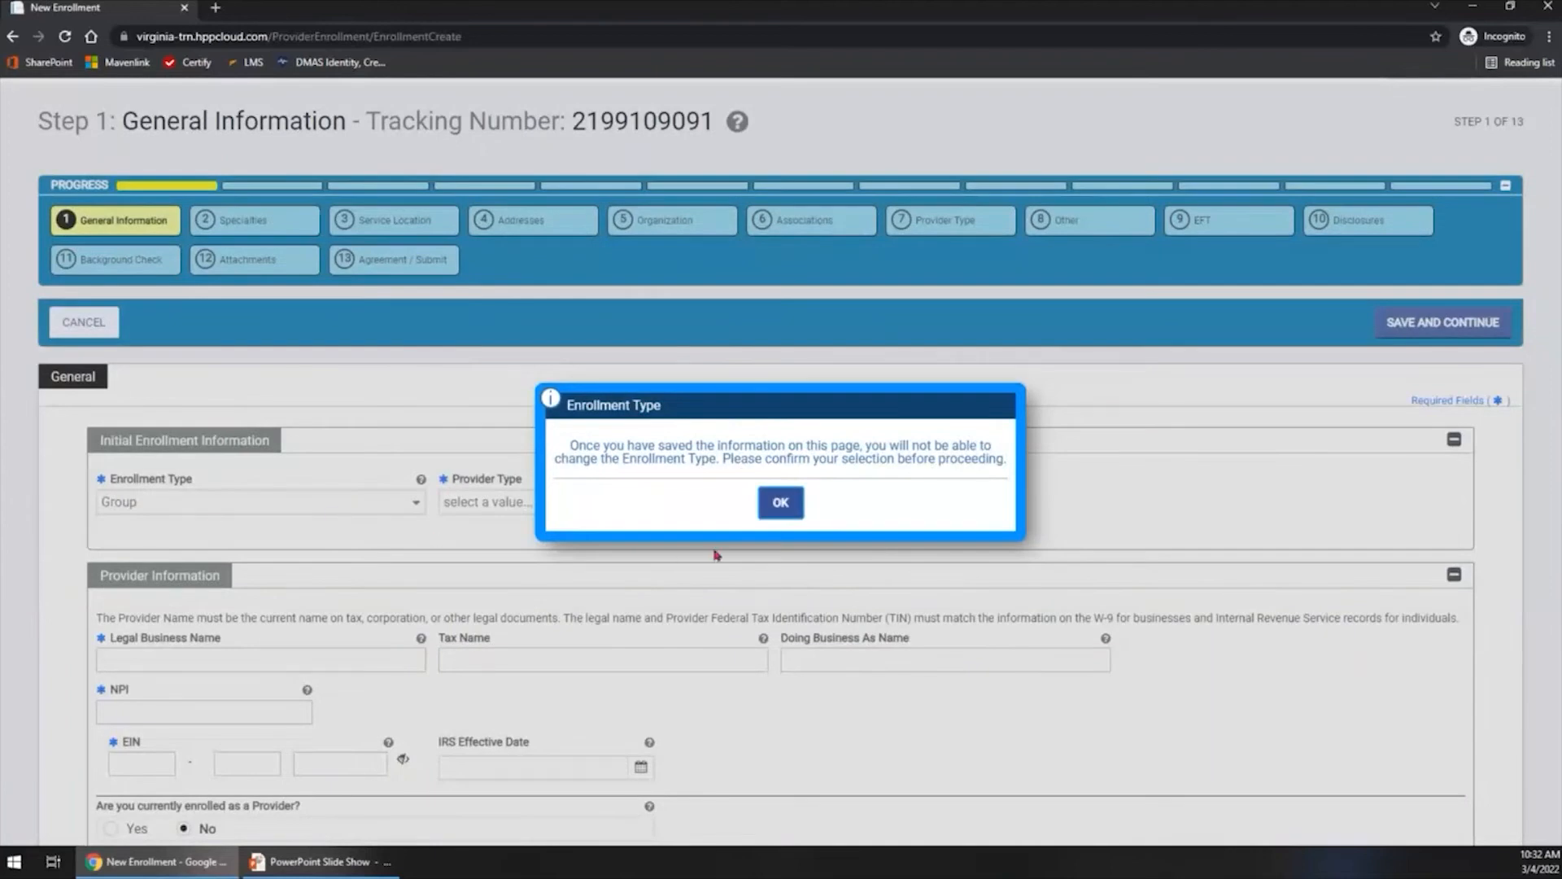
{"action": "left_click", "coordinate": [797, 508]}
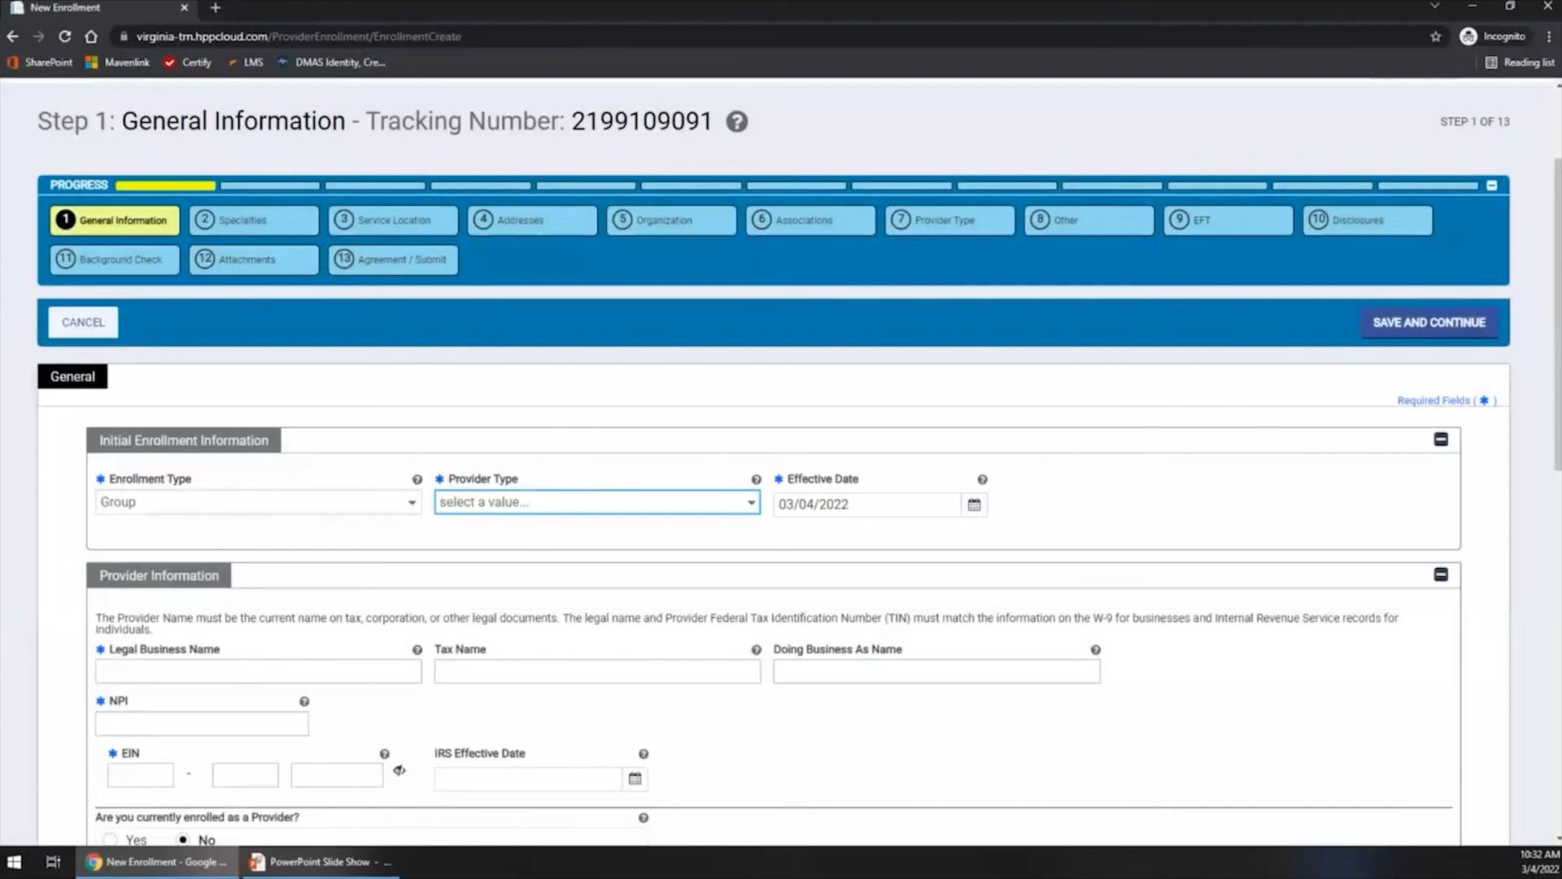
{"action": "left_click", "coordinate": [113, 238]}
{"action": "scroll", "coordinate": [1527, 279], "scroll_direction": "up", "scroll_amount": 2}
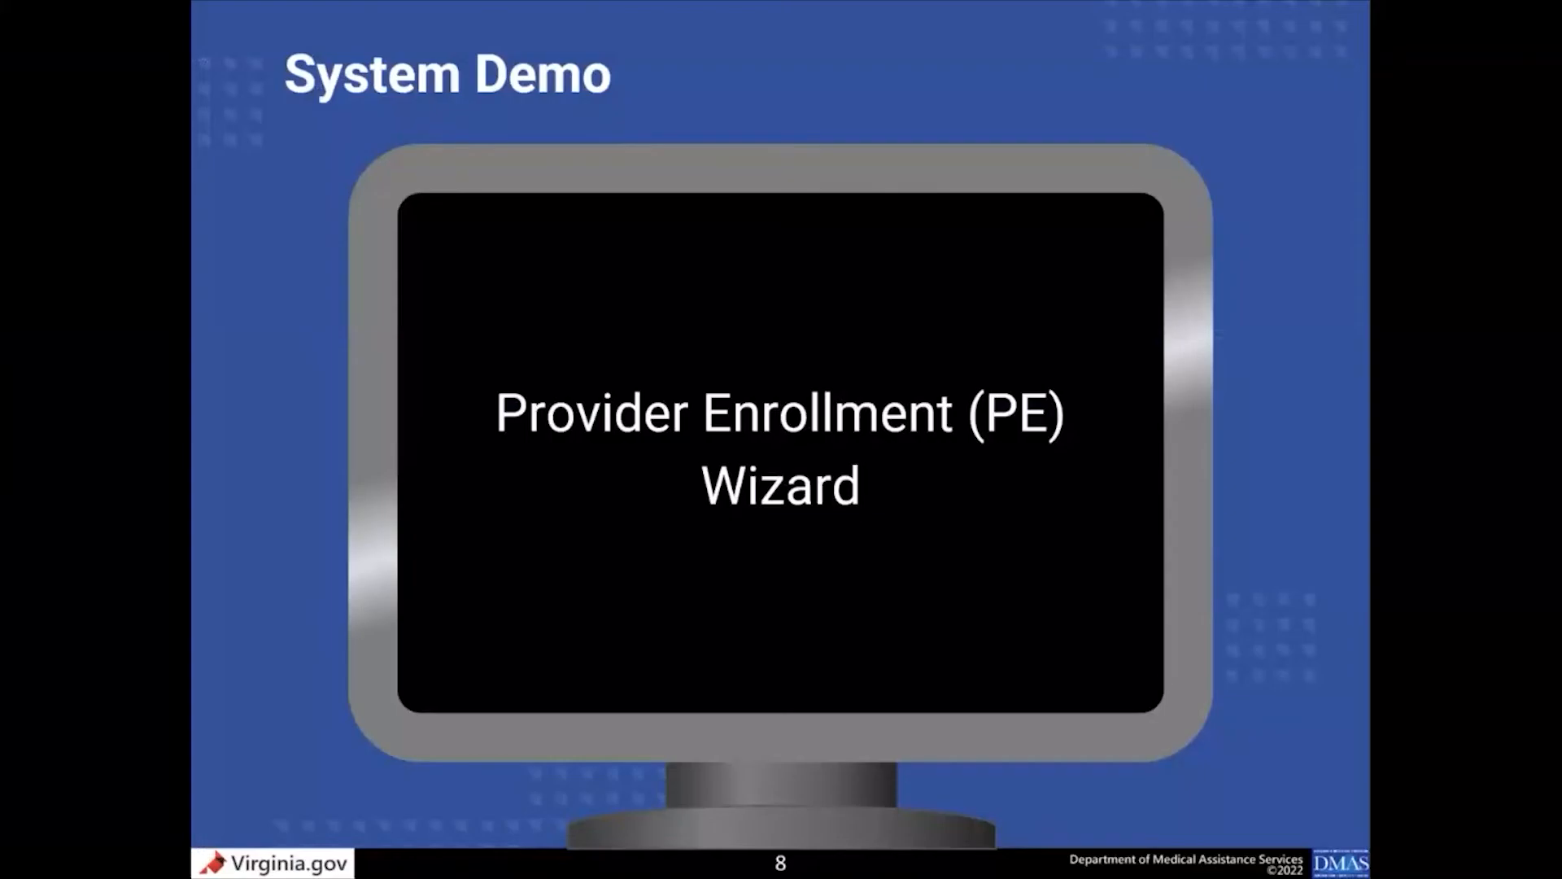
{"action": "key", "text": "Right"}
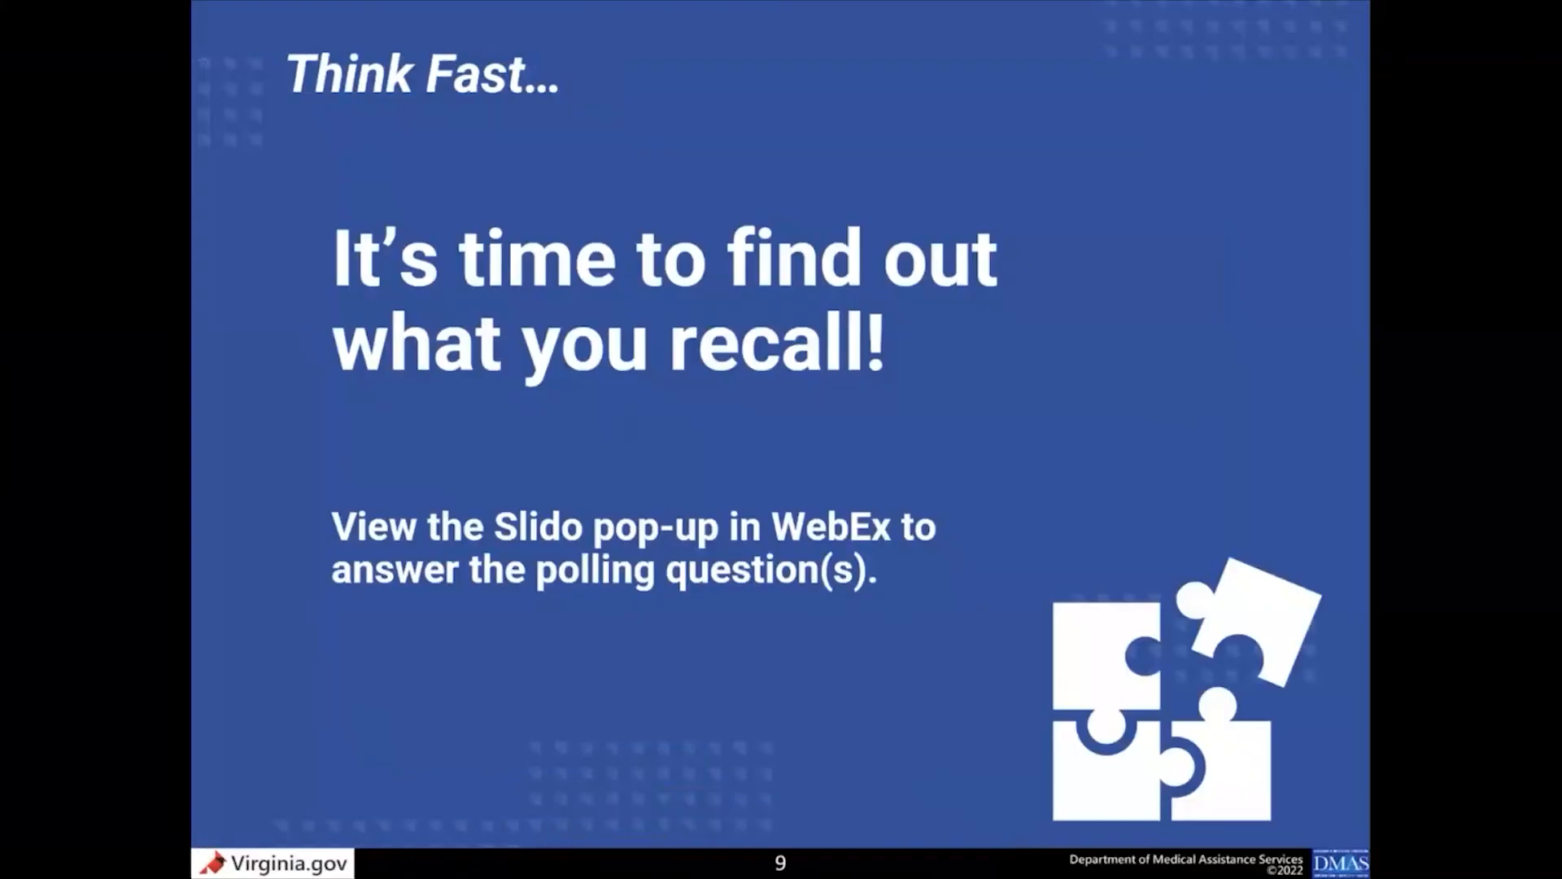
{"action": "key", "text": "Right"}
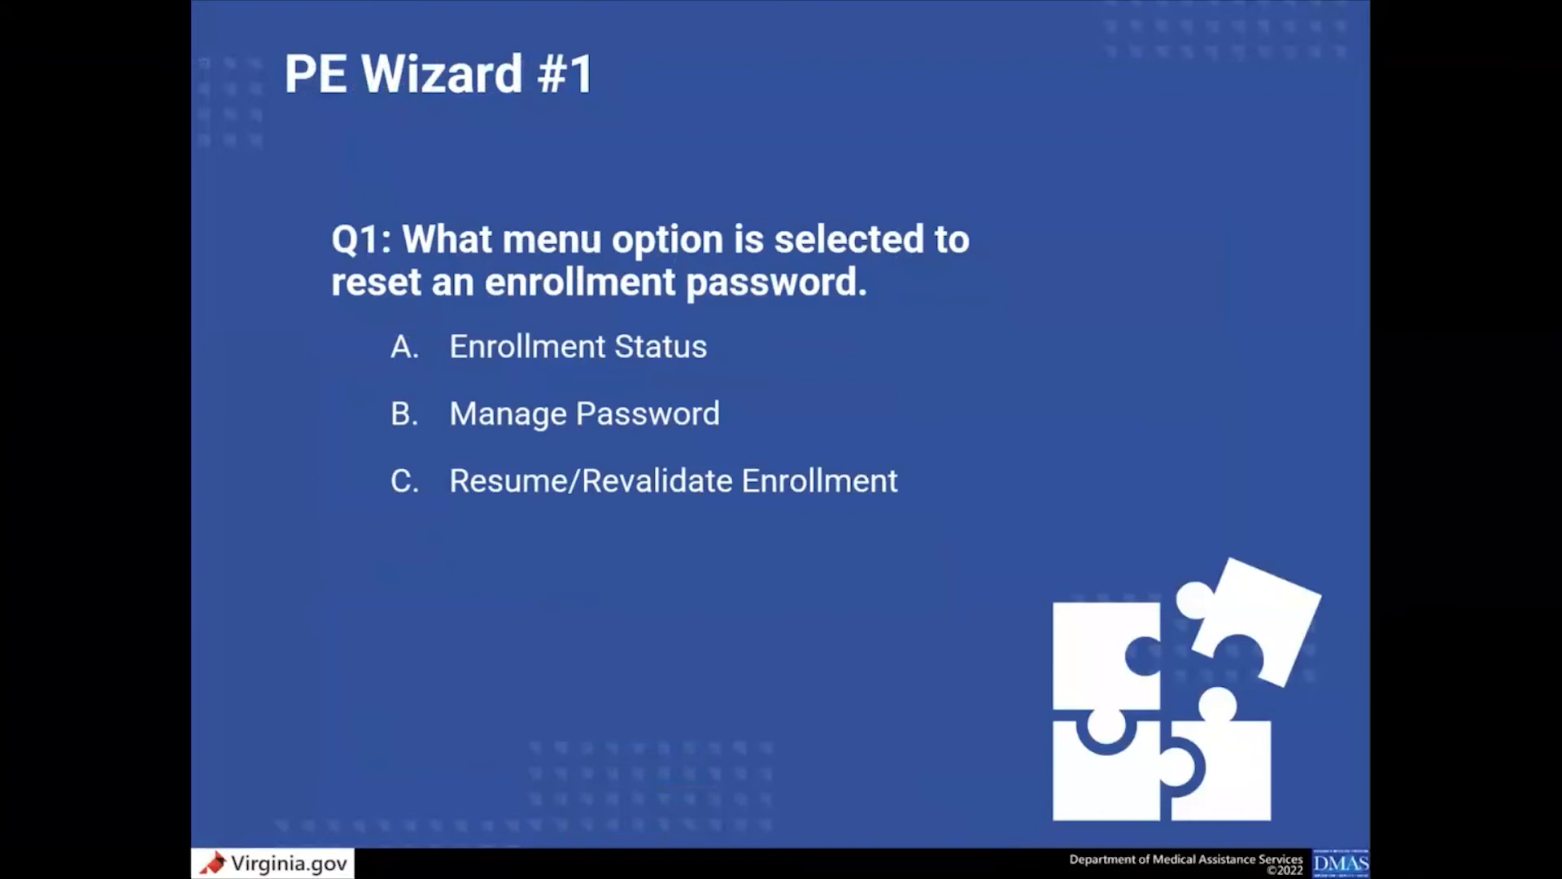
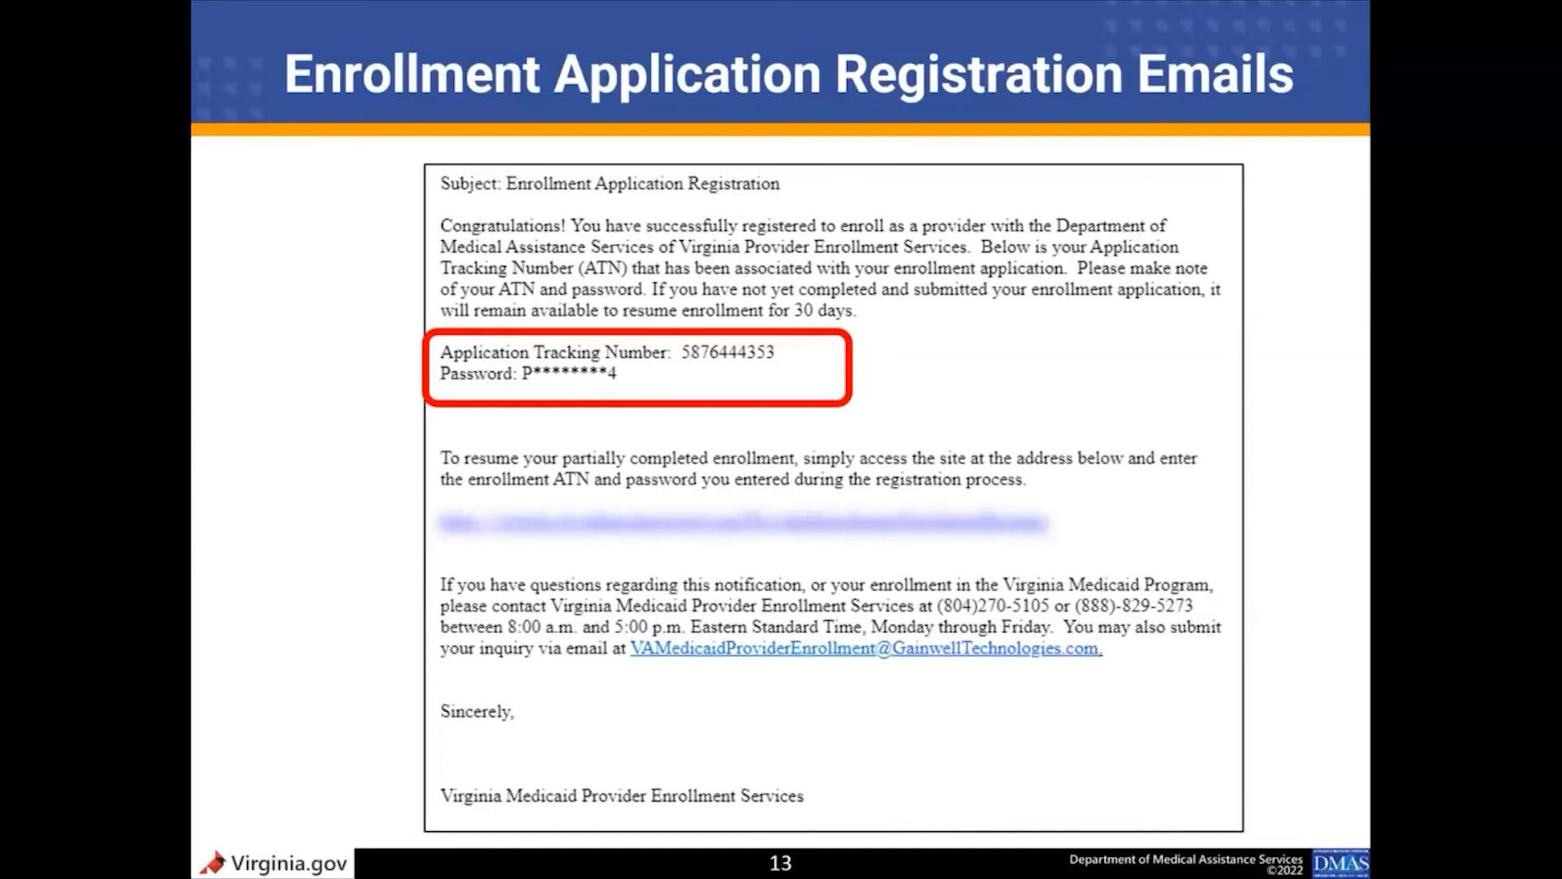
{"action": "key", "text": "Right"}
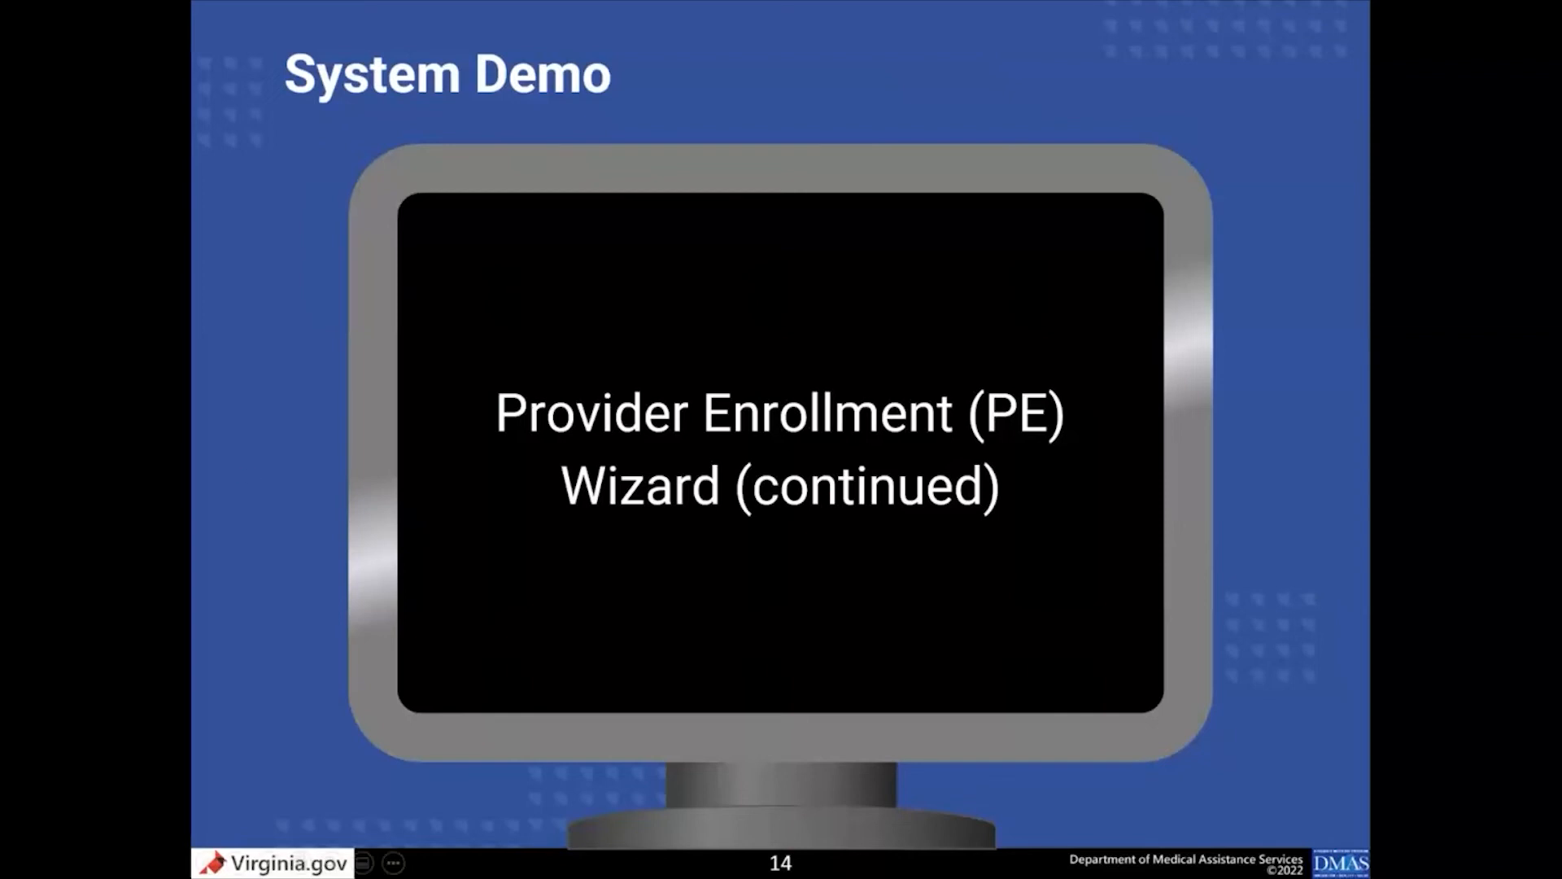
- Switch to the provider portal in Chrome and open the Resume/Revalidate Enrollment form
{"action": "key", "text": "alt+Tab"}
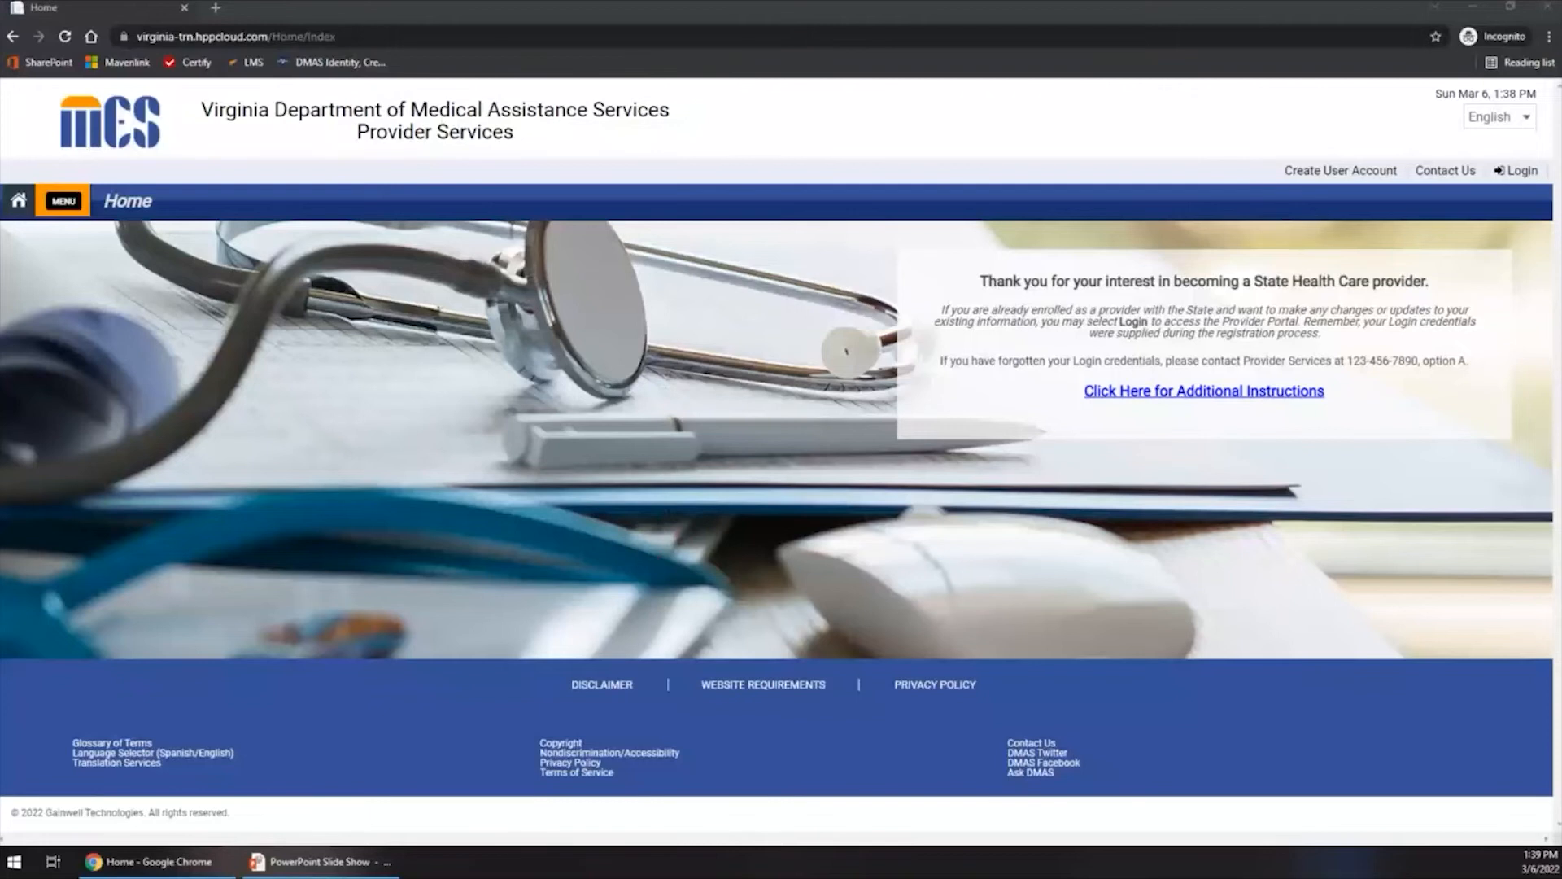
{"action": "left_click", "coordinate": [71, 204]}
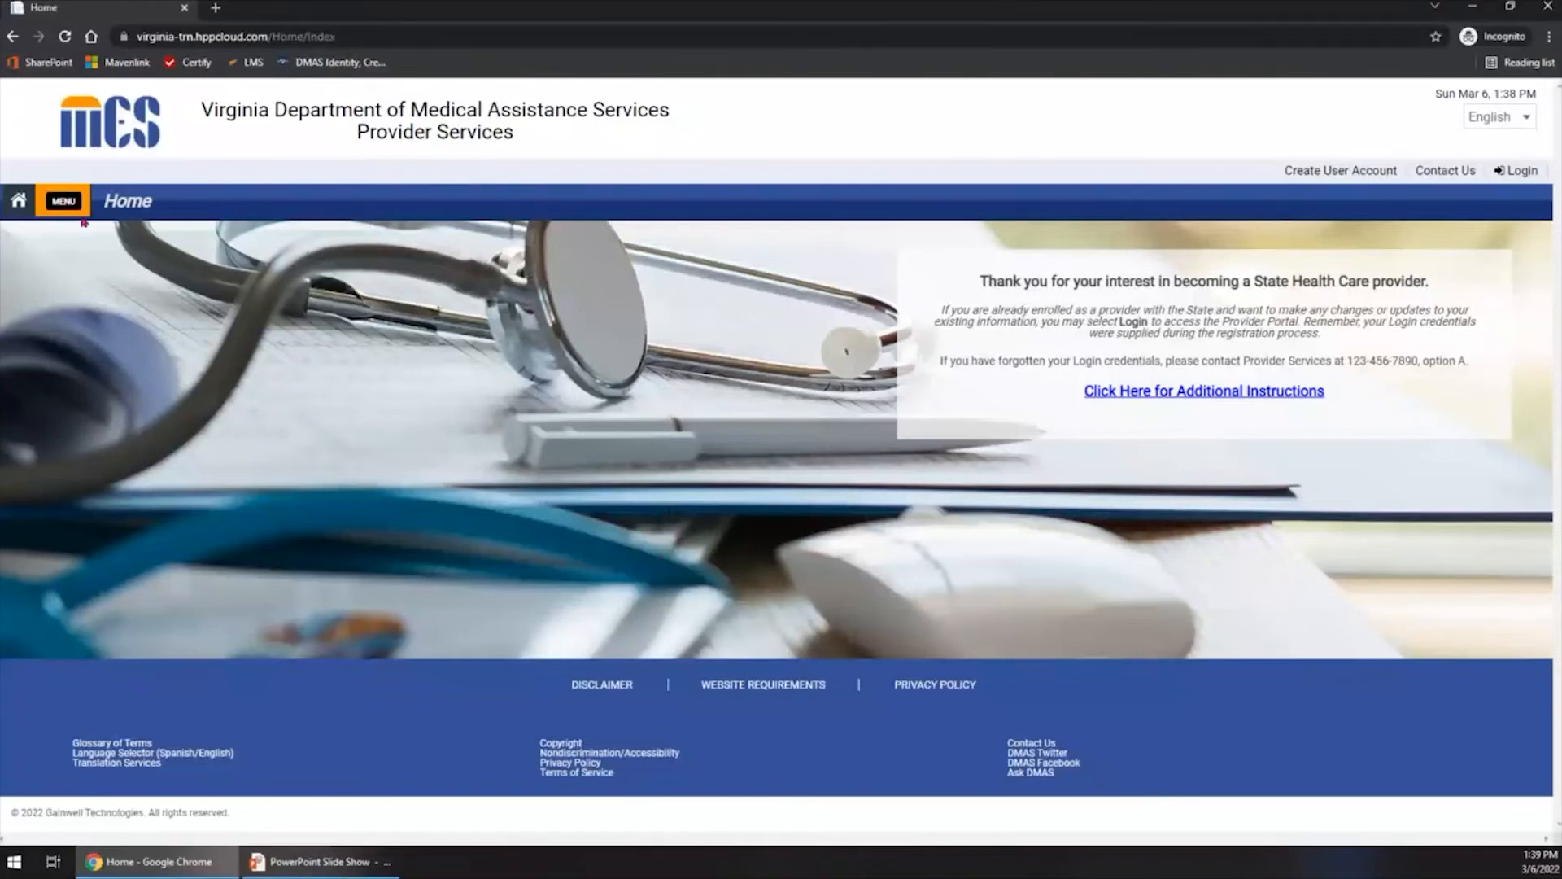
{"action": "mouse_move", "coordinate": [78, 213]}
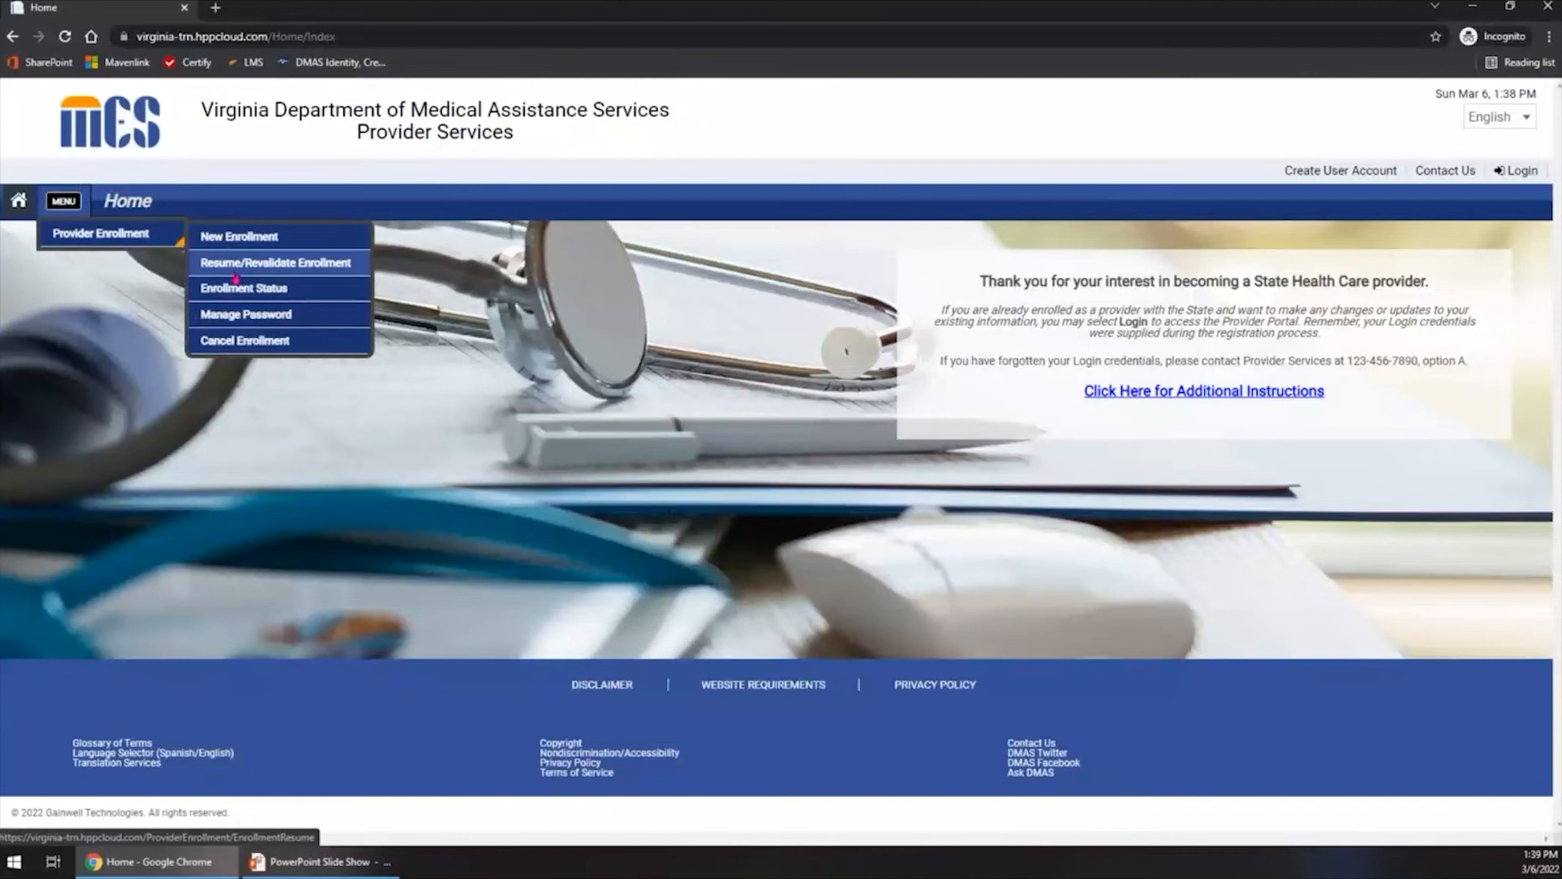
{"action": "left_click", "coordinate": [235, 279]}
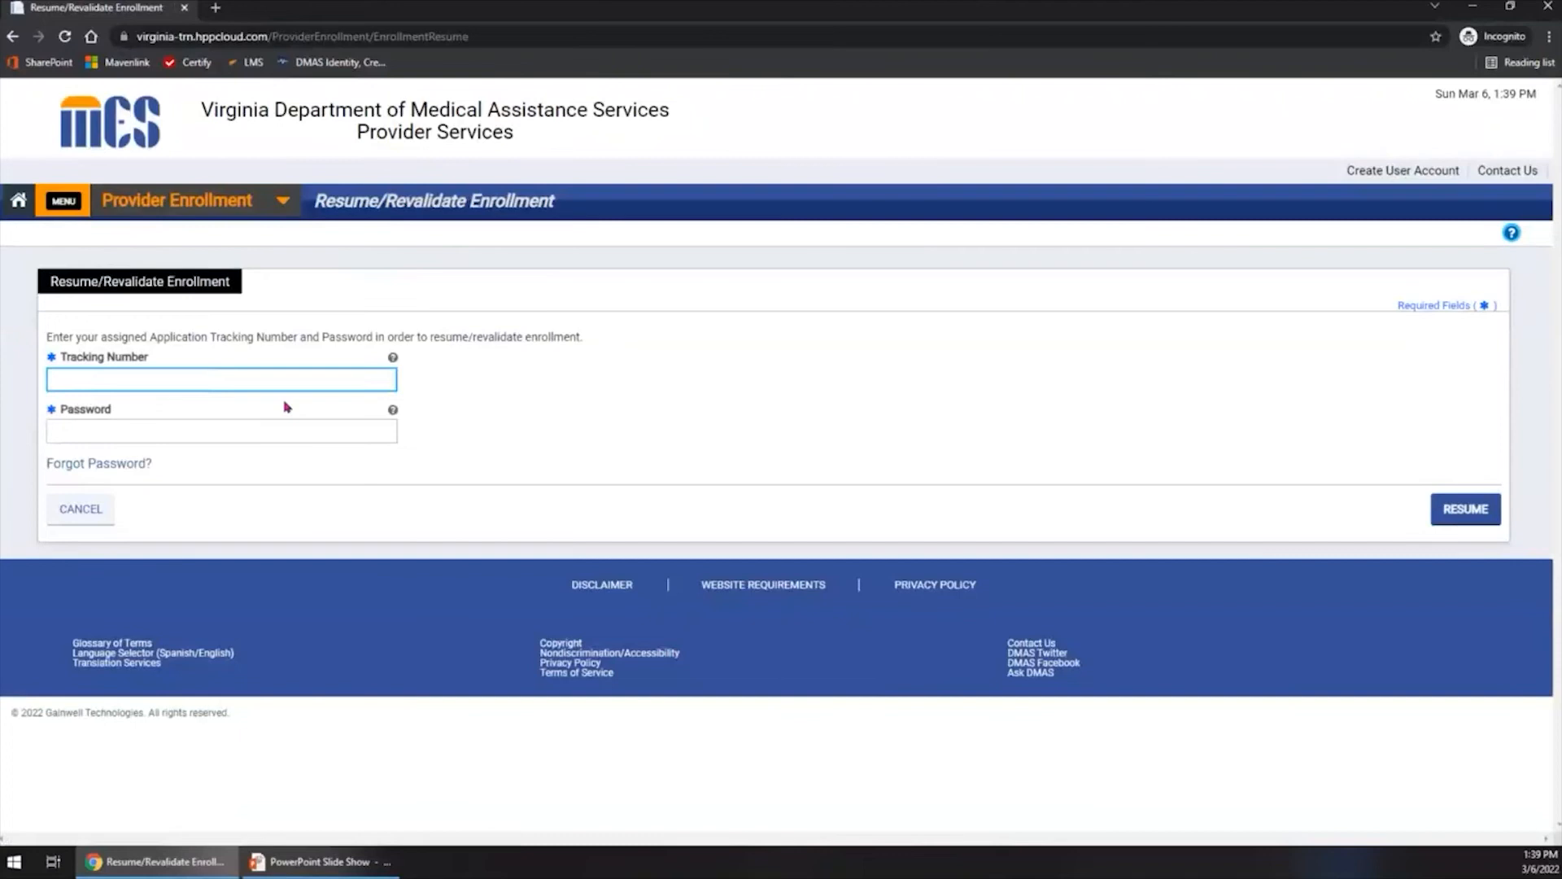
- Enter the assigned application tracking number in the Resume/Revalidate Enrollment form
{"action": "key", "text": "Tab"}
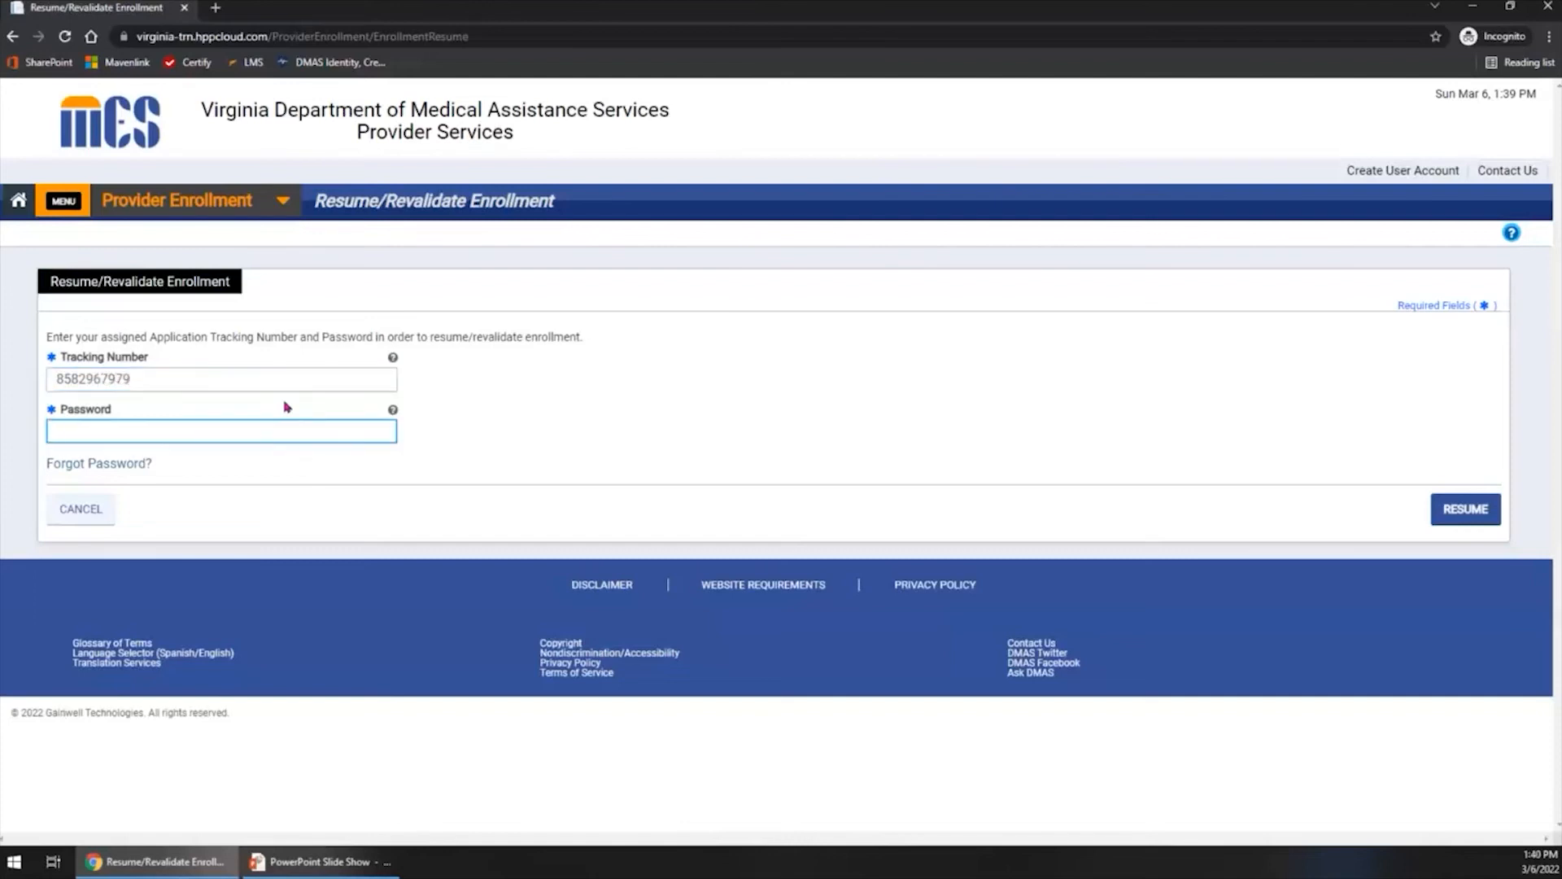
- Enter the enrollment password in the Password field and resume the enrollment application
{"action": "type", "text": "•••••••••••"}
{"action": "left_click", "coordinate": [1455, 518]}
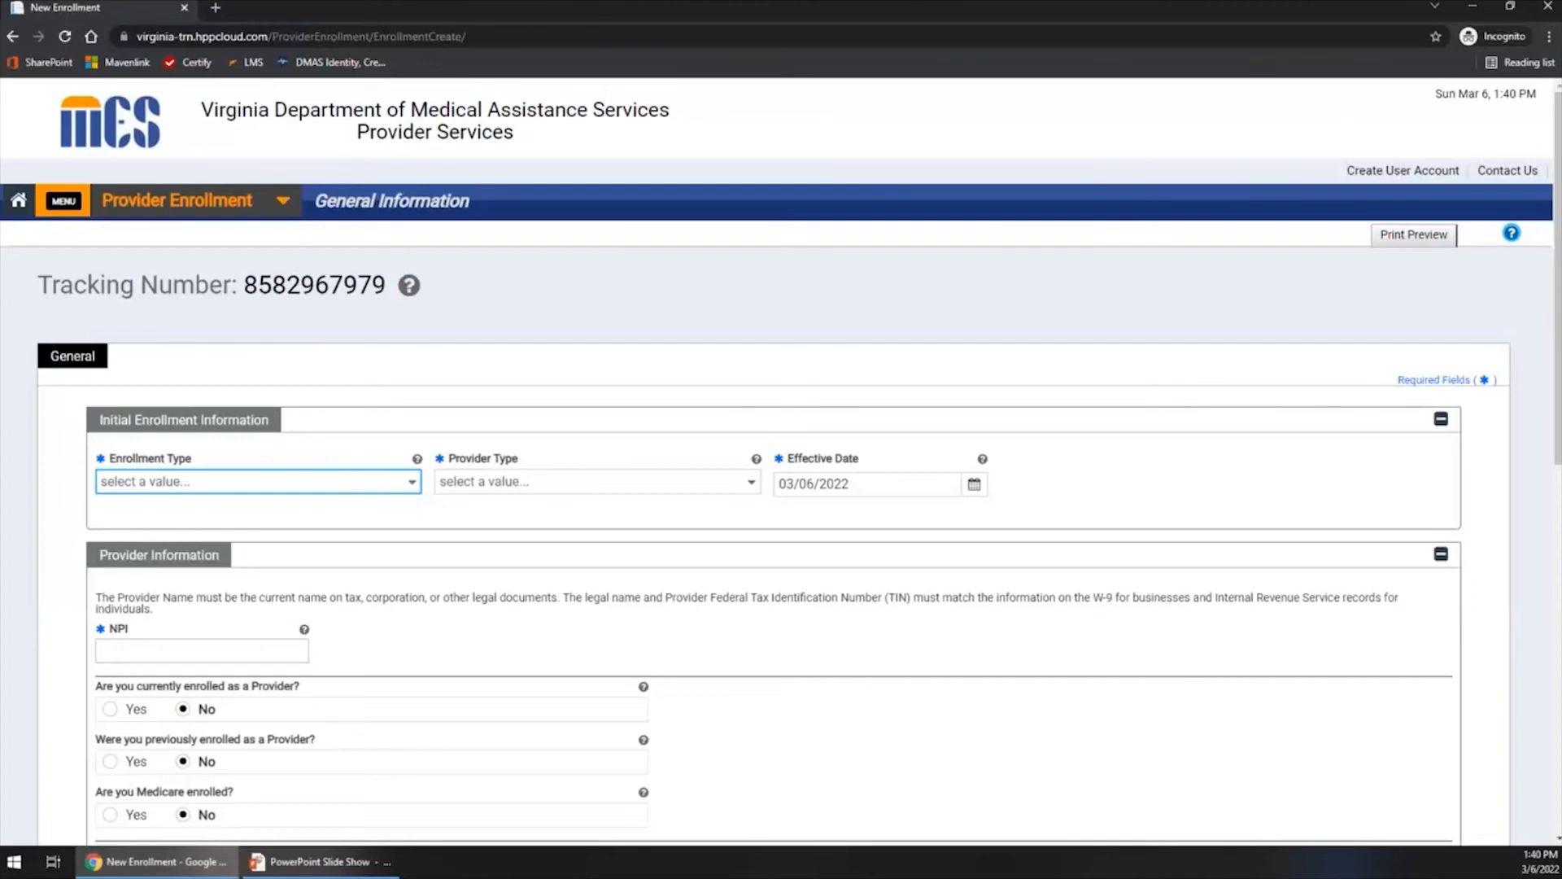
- Choose Group as the Enrollment Type for the resumed application and acknowledge the Enrollment Type notice
{"action": "left_click", "coordinate": [395, 490]}
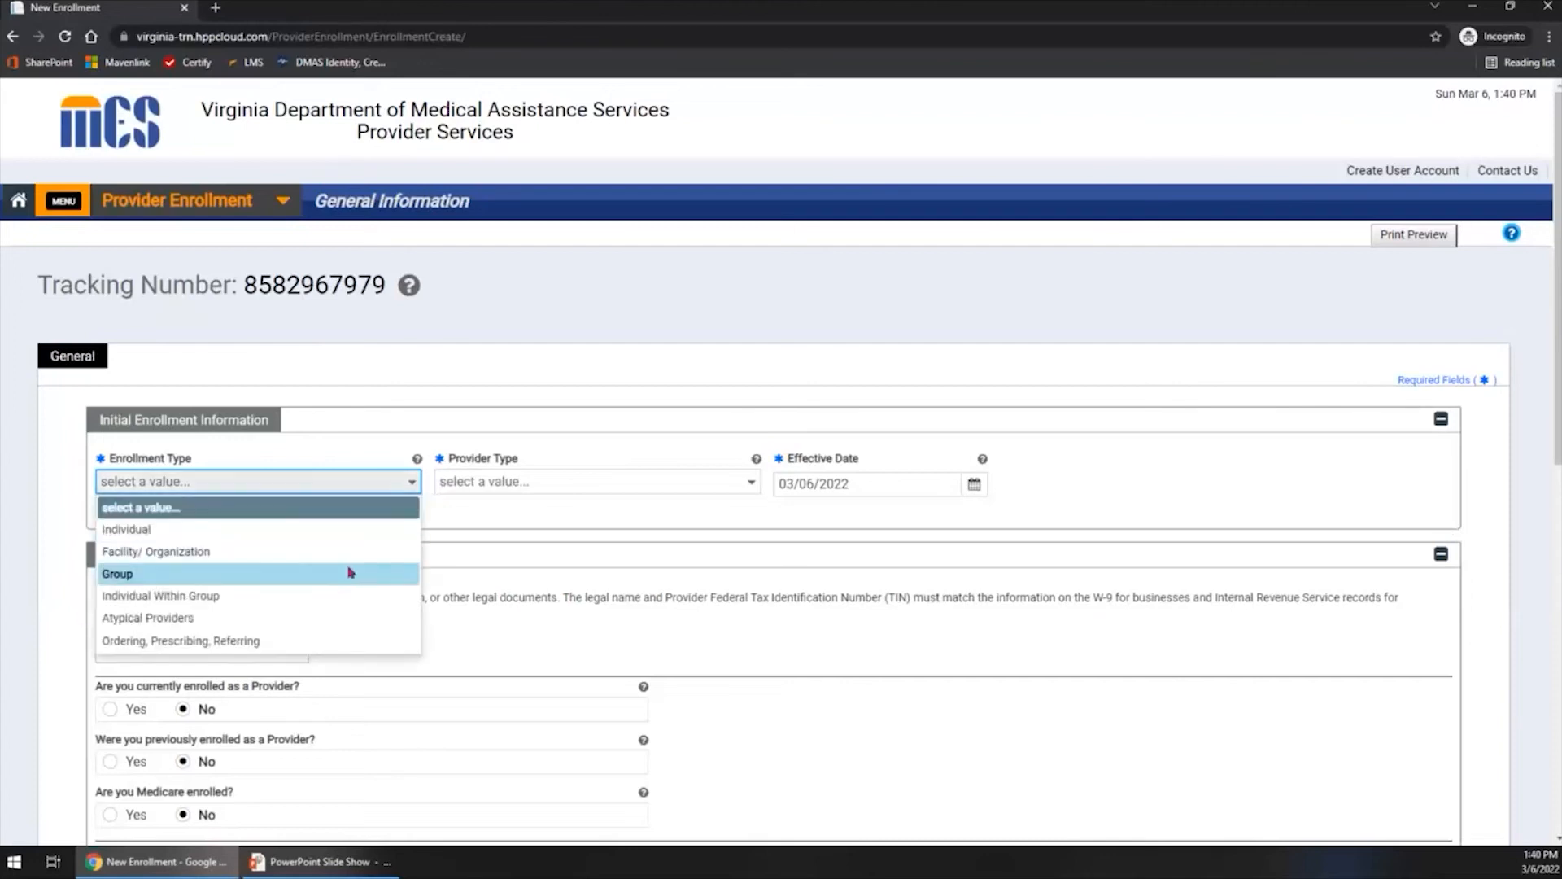
{"action": "left_click", "coordinate": [350, 572]}
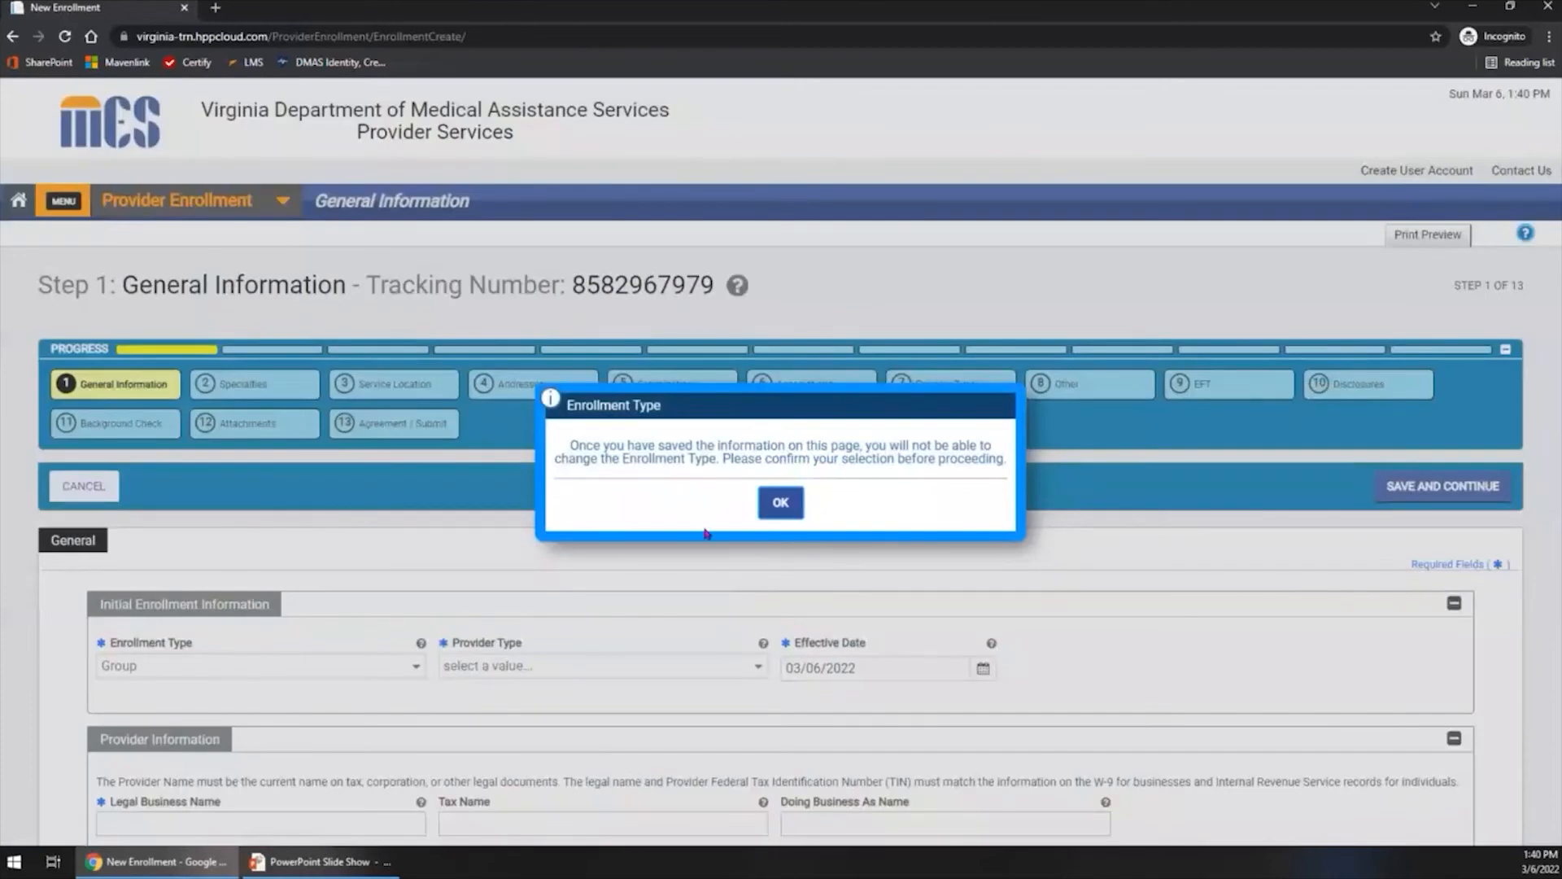
{"action": "left_click", "coordinate": [770, 510]}
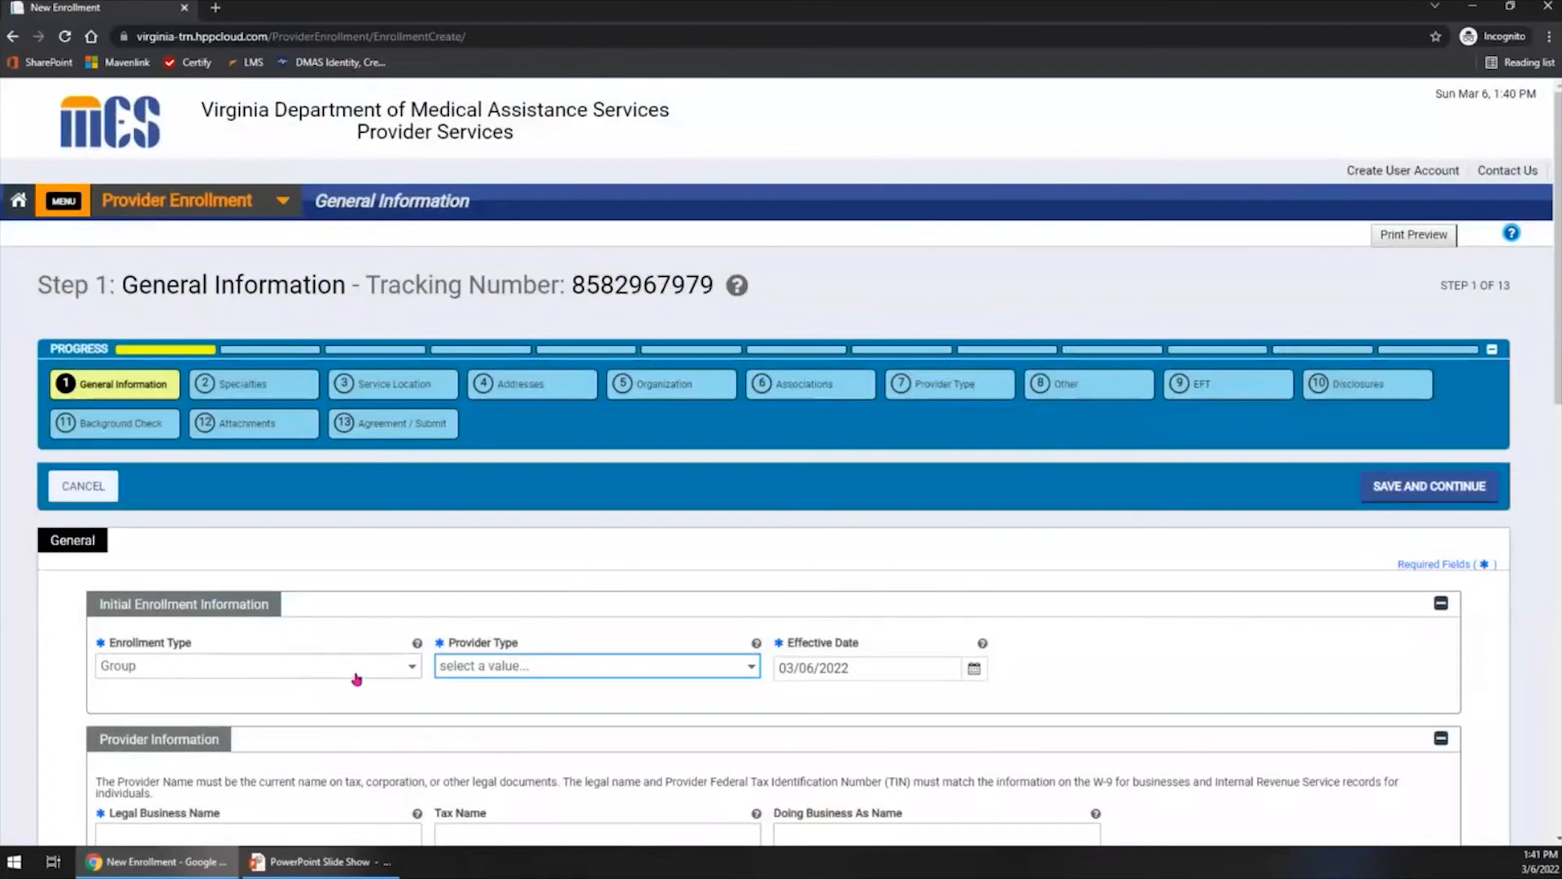
- Set the Provider Type to Group Practice in Initial Enrollment Information and acknowledge the Provider Type notice
{"action": "scroll", "coordinate": [351, 677], "scroll_direction": "down", "scroll_amount": 2}
{"action": "scroll", "coordinate": [351, 677], "scroll_direction": "down", "scroll_amount": 1}
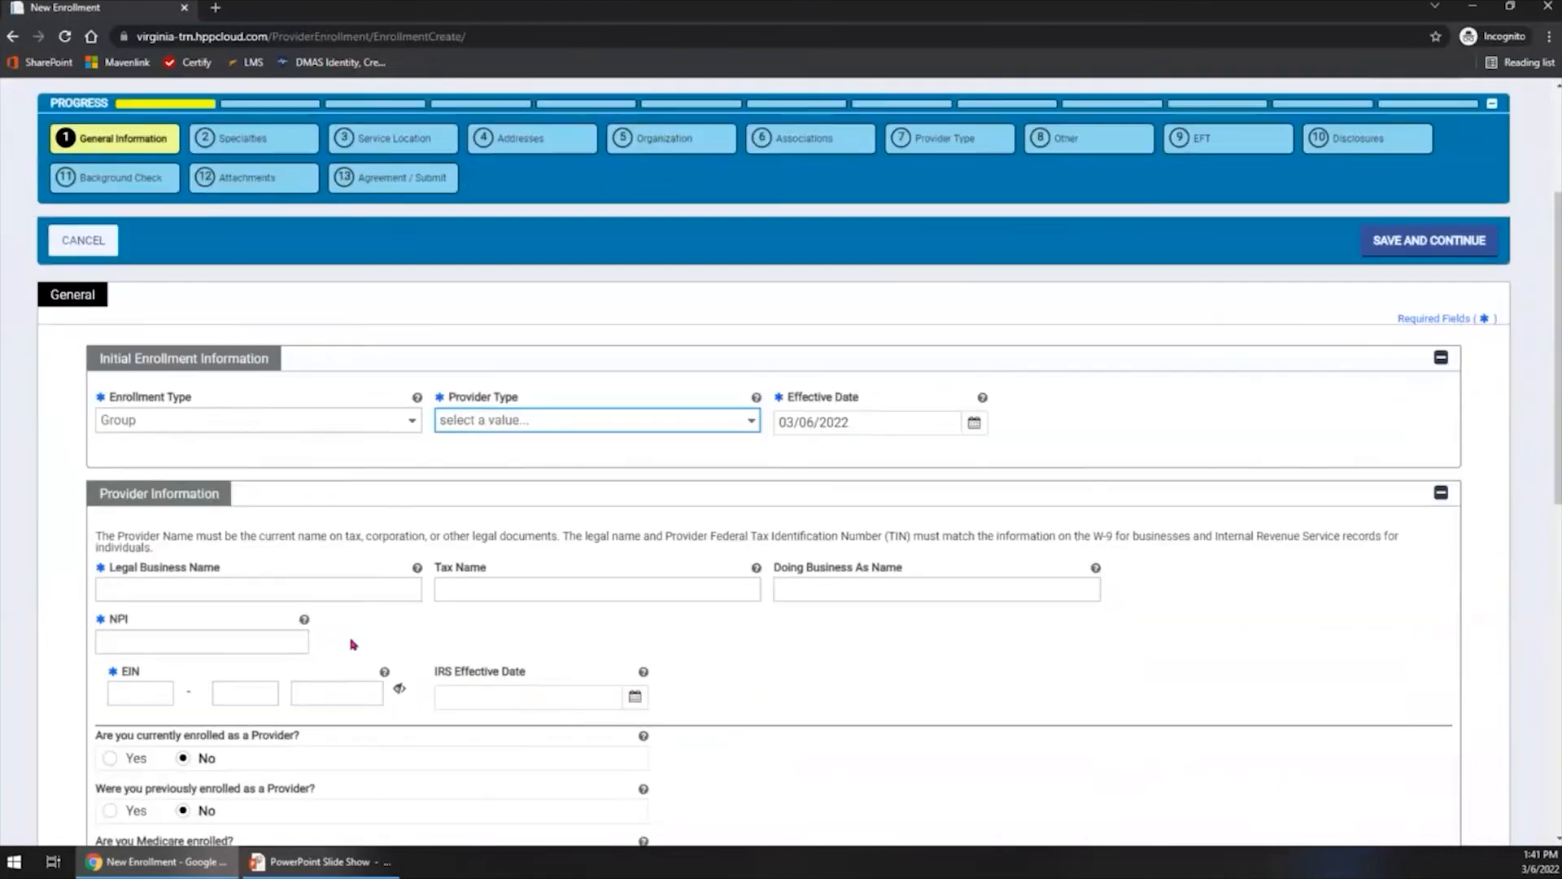
{"action": "left_click", "coordinate": [498, 423]}
{"action": "left_click", "coordinate": [495, 495]}
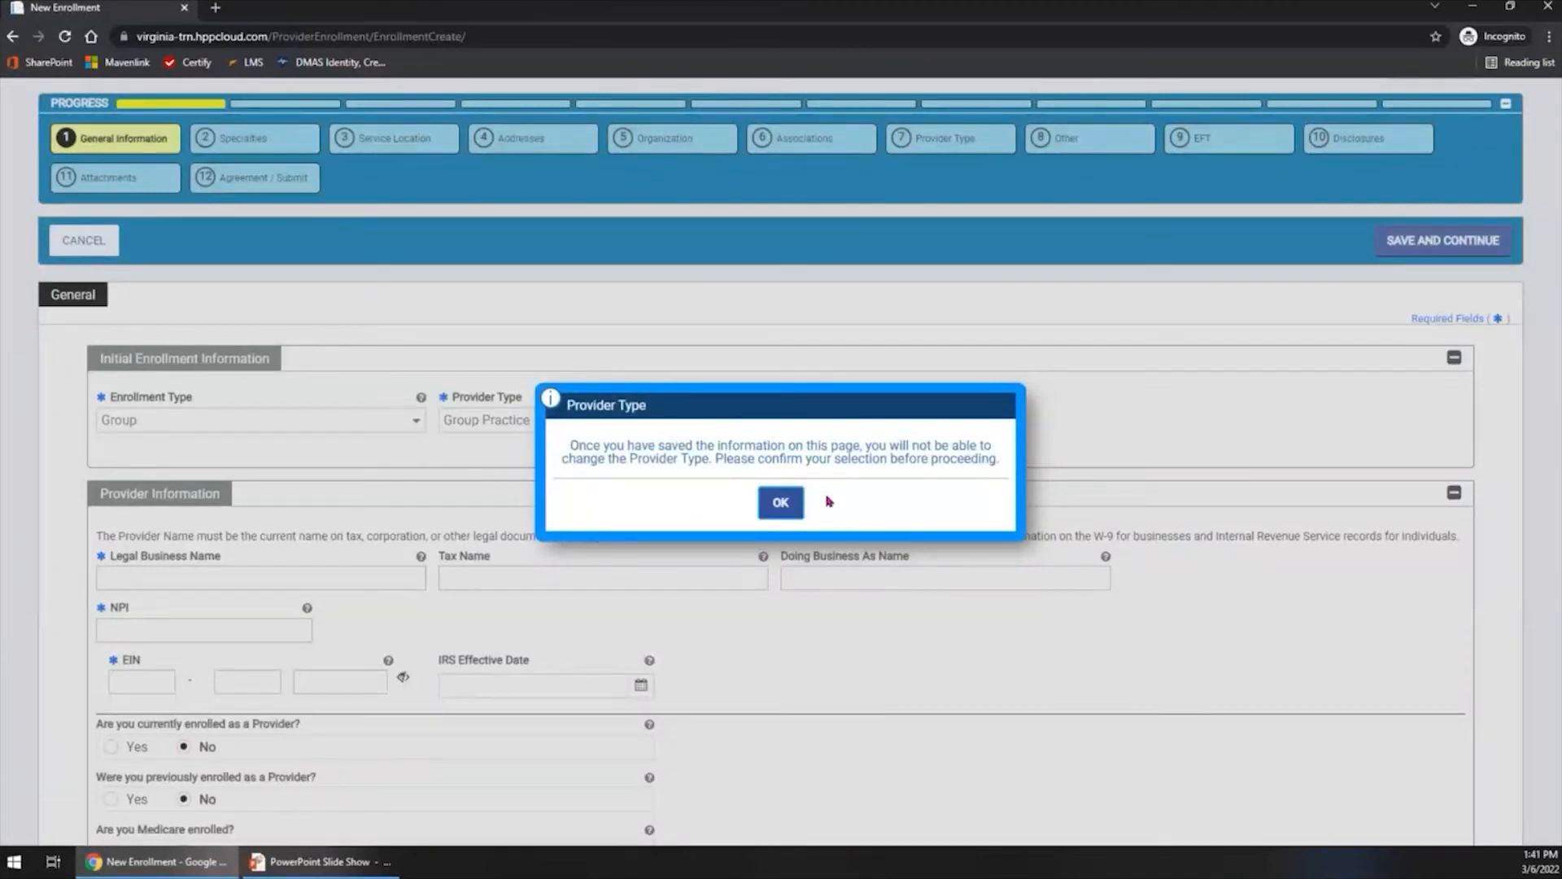
{"action": "left_click", "coordinate": [779, 502]}
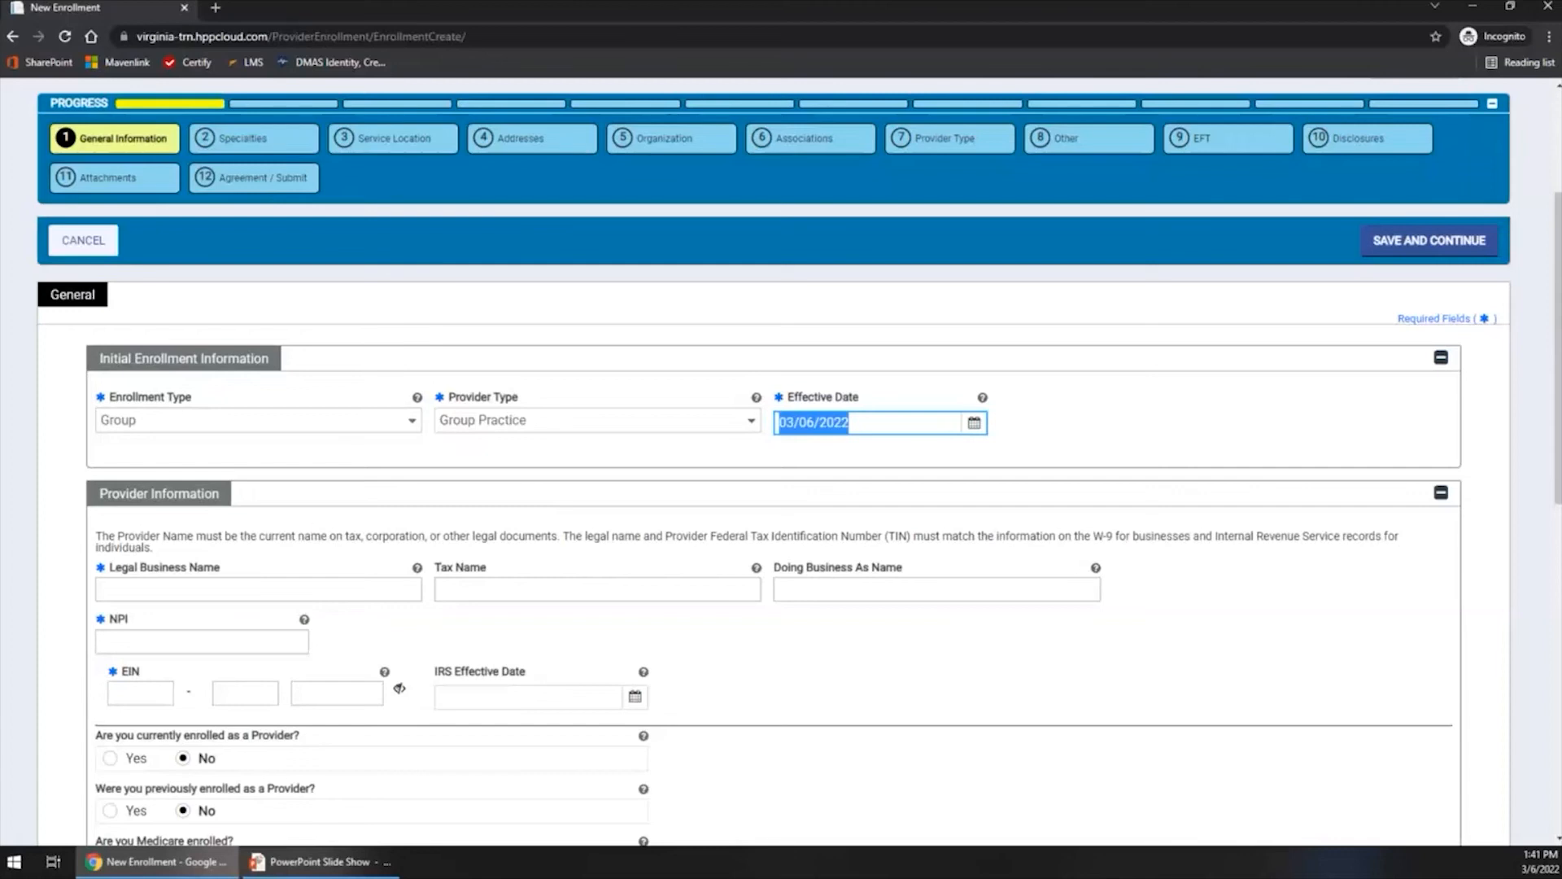
- Enter the group's Legal Business Name in Provider Information, skipping Tax Name and Doing Business As Name
{"action": "scroll", "coordinate": [443, 492], "scroll_direction": "down", "scroll_amount": 2}
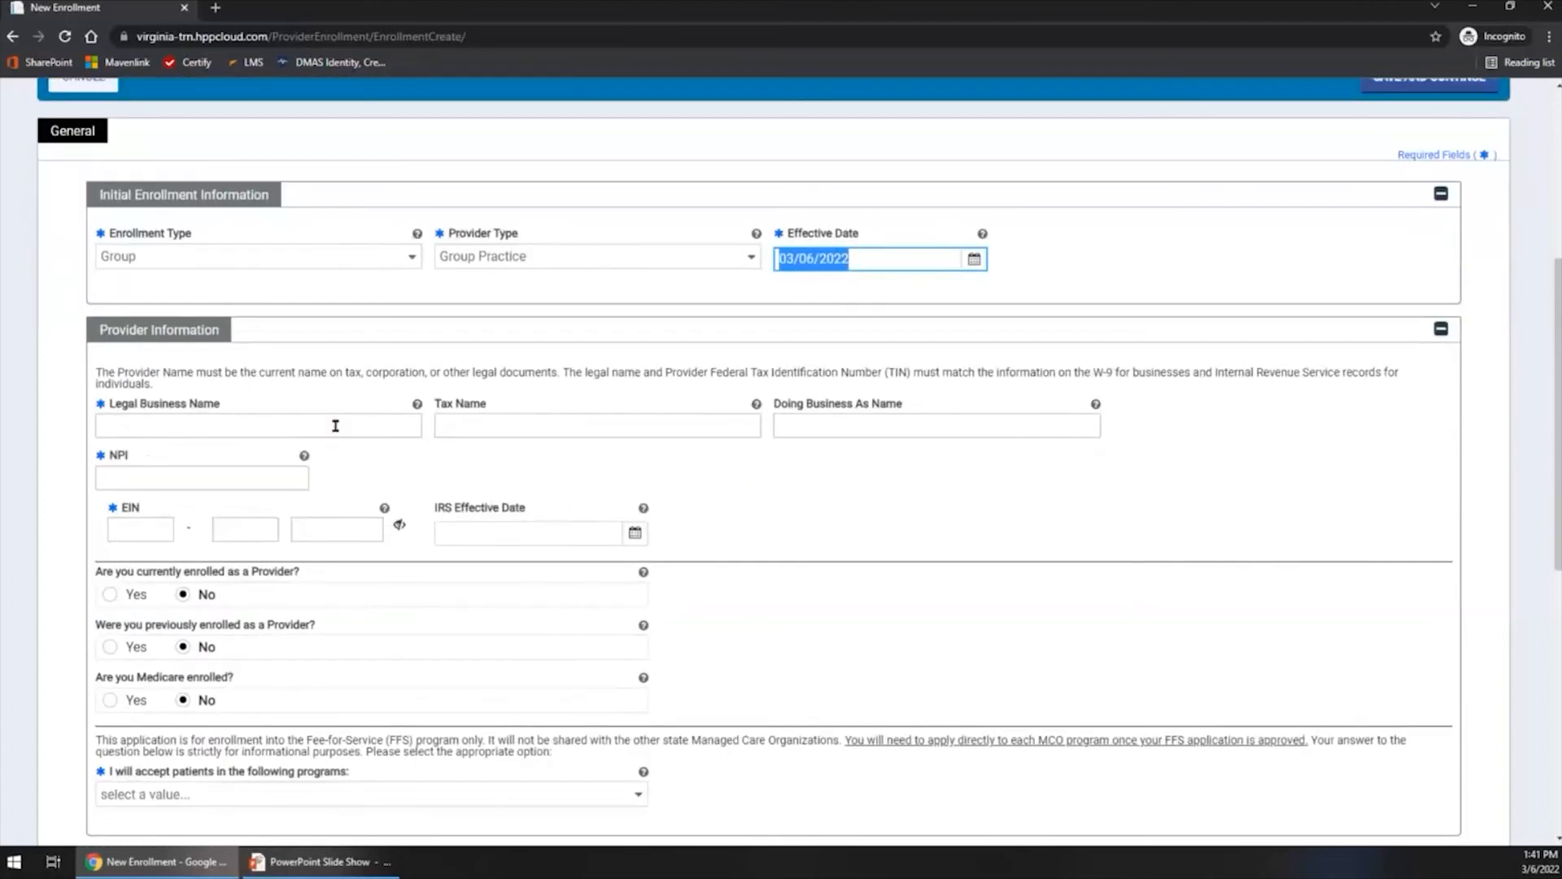
{"action": "left_click", "coordinate": [335, 425]}
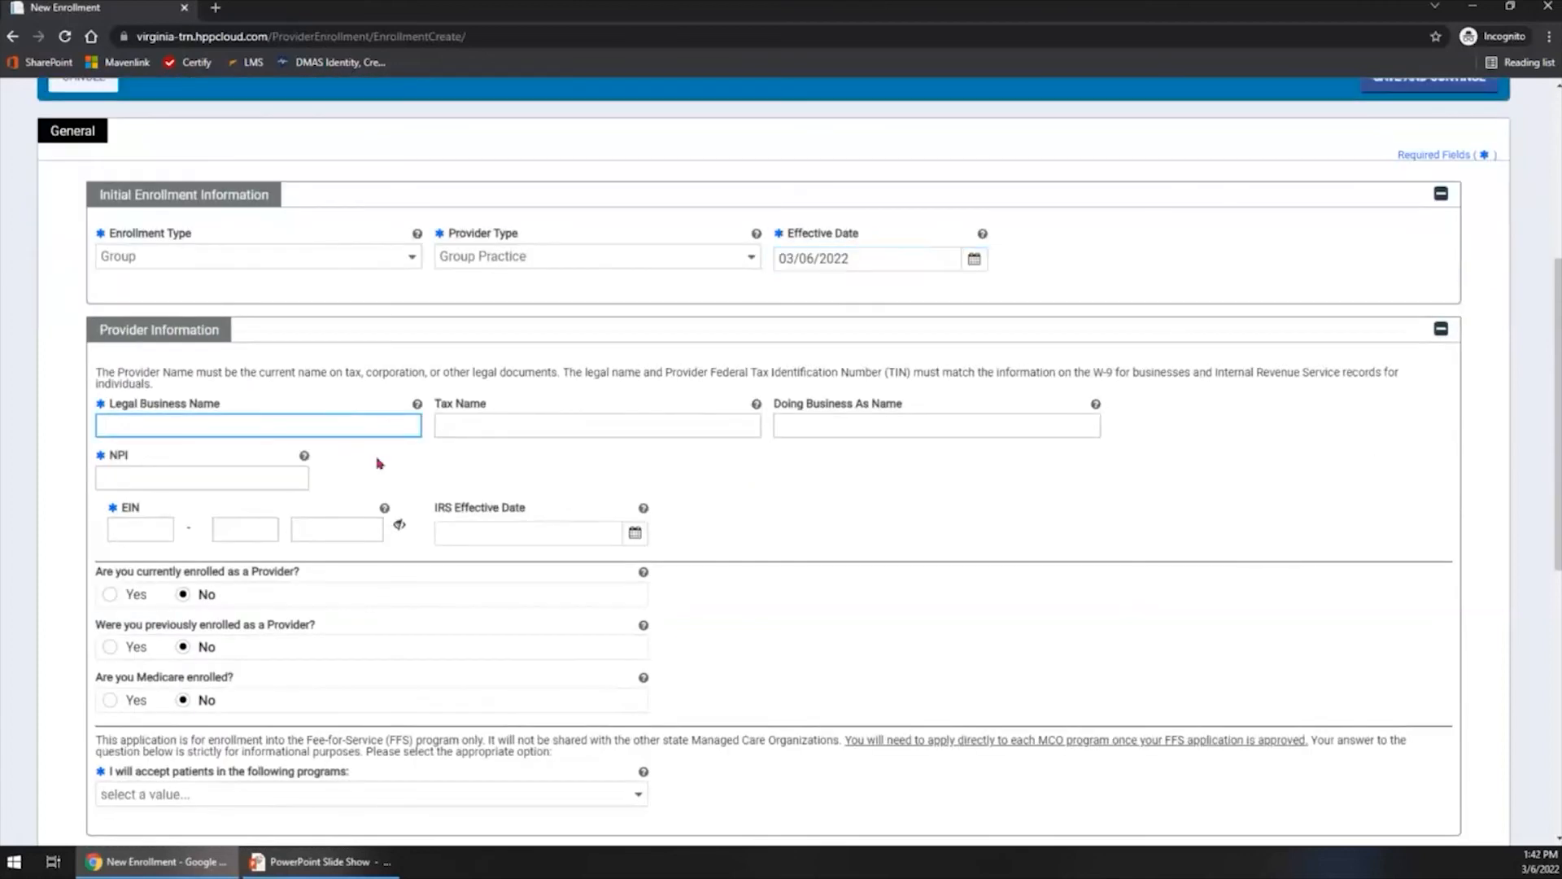
{"action": "type", "text": "Brandon Davis Group"}
{"action": "key", "text": "Tab"}
{"action": "key", "text": "Tab"}
{"action": "key", "text": "Tab"}
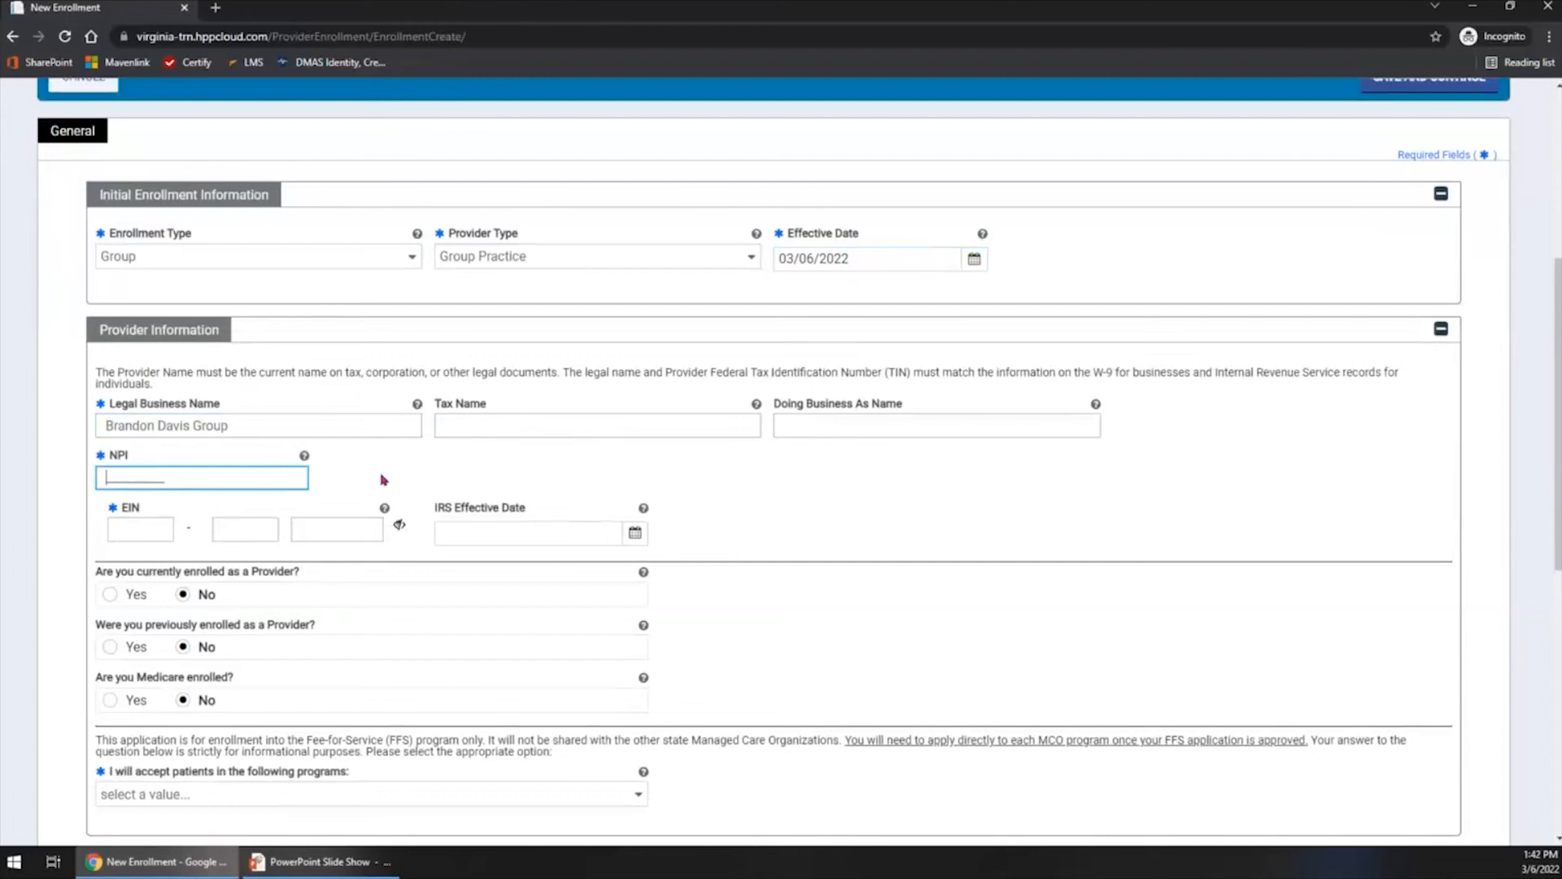
- Fill in all three parts of the group's EIN in Provider Information
{"action": "left_click", "coordinate": [160, 527]}
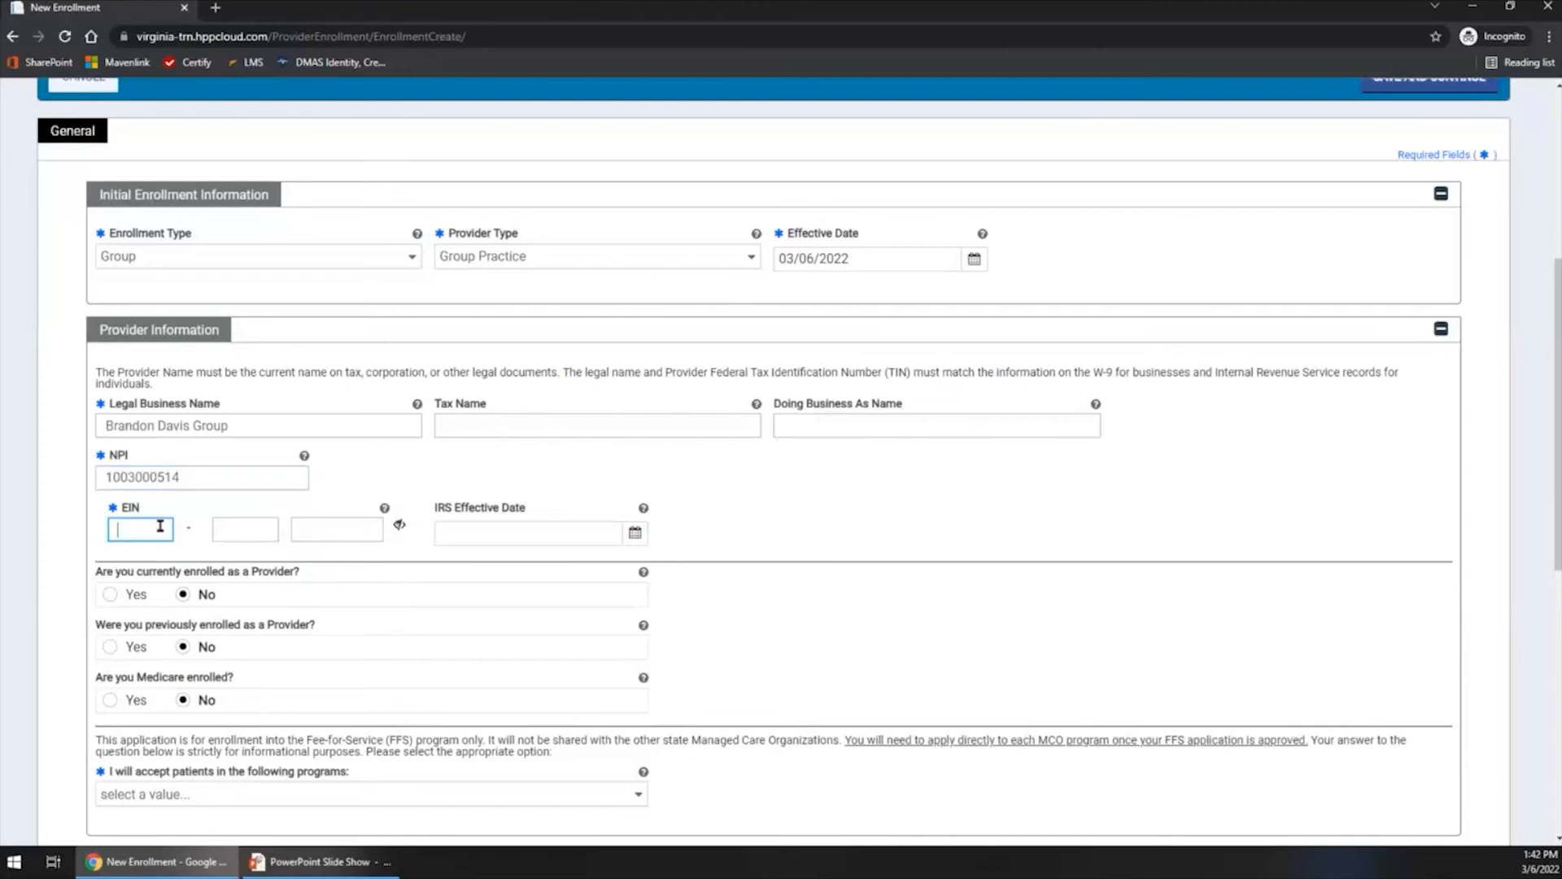
{"action": "type", "text": "••••"}
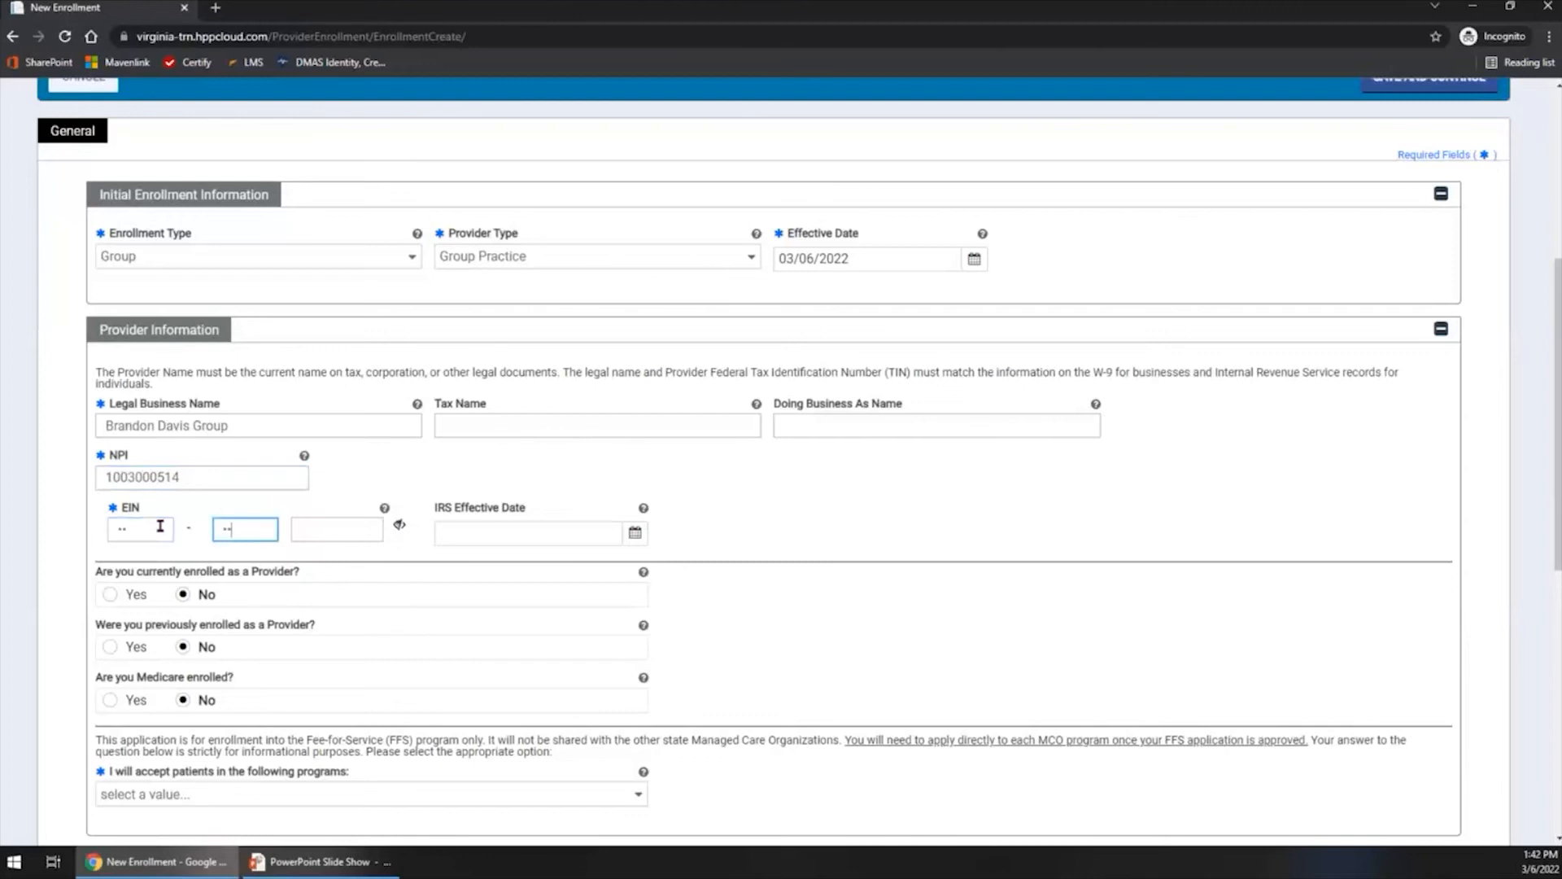
{"action": "type", "text": "4446"}
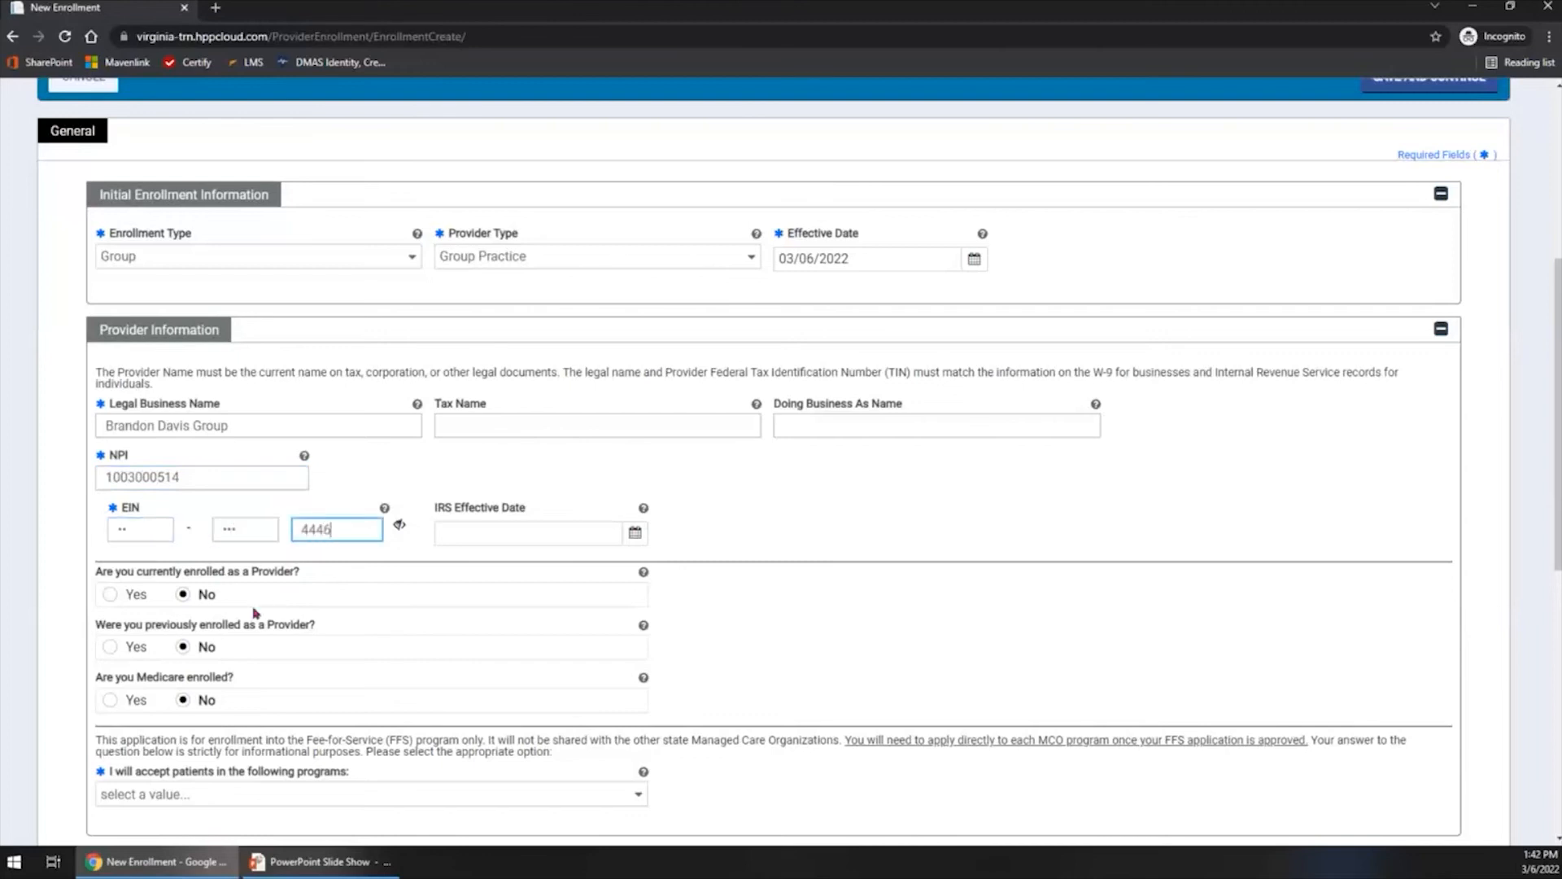
- Set the programs in which patients will be accepted to FFS and MCO
{"action": "scroll", "coordinate": [255, 613], "scroll_direction": "down", "scroll_amount": 1}
{"action": "scroll", "coordinate": [254, 613], "scroll_direction": "down", "scroll_amount": 2}
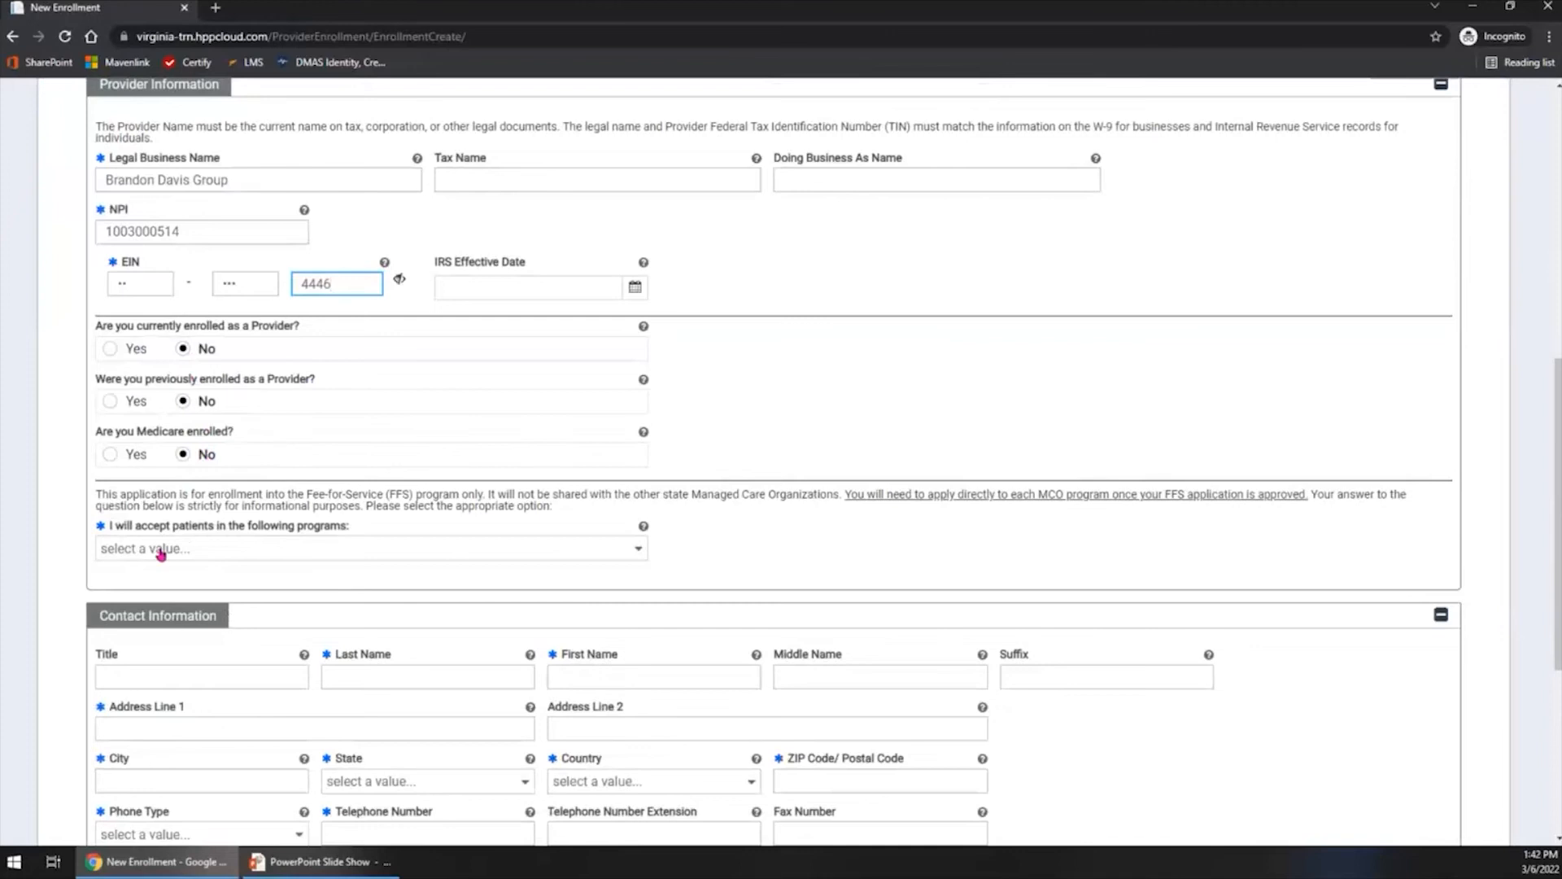
{"action": "left_click", "coordinate": [244, 553]}
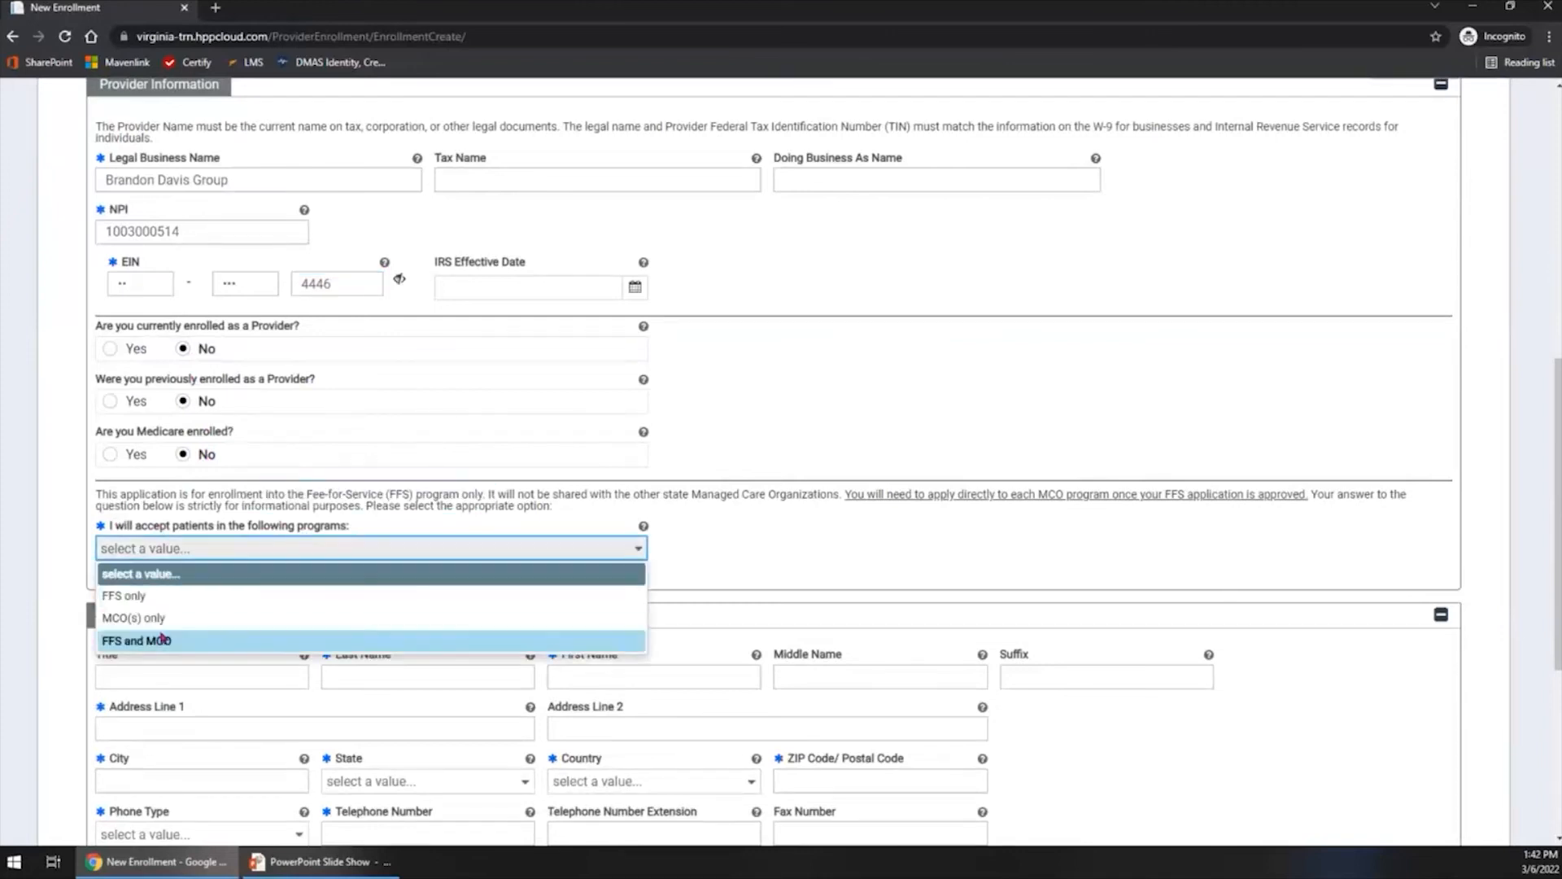
{"action": "left_click", "coordinate": [218, 641]}
- Add CCC Plus - Aetna Better Health of VA and Med 4 - Aetna Better Health as the programs being applied to
{"action": "scroll", "coordinate": [208, 594], "scroll_direction": "down", "scroll_amount": 2}
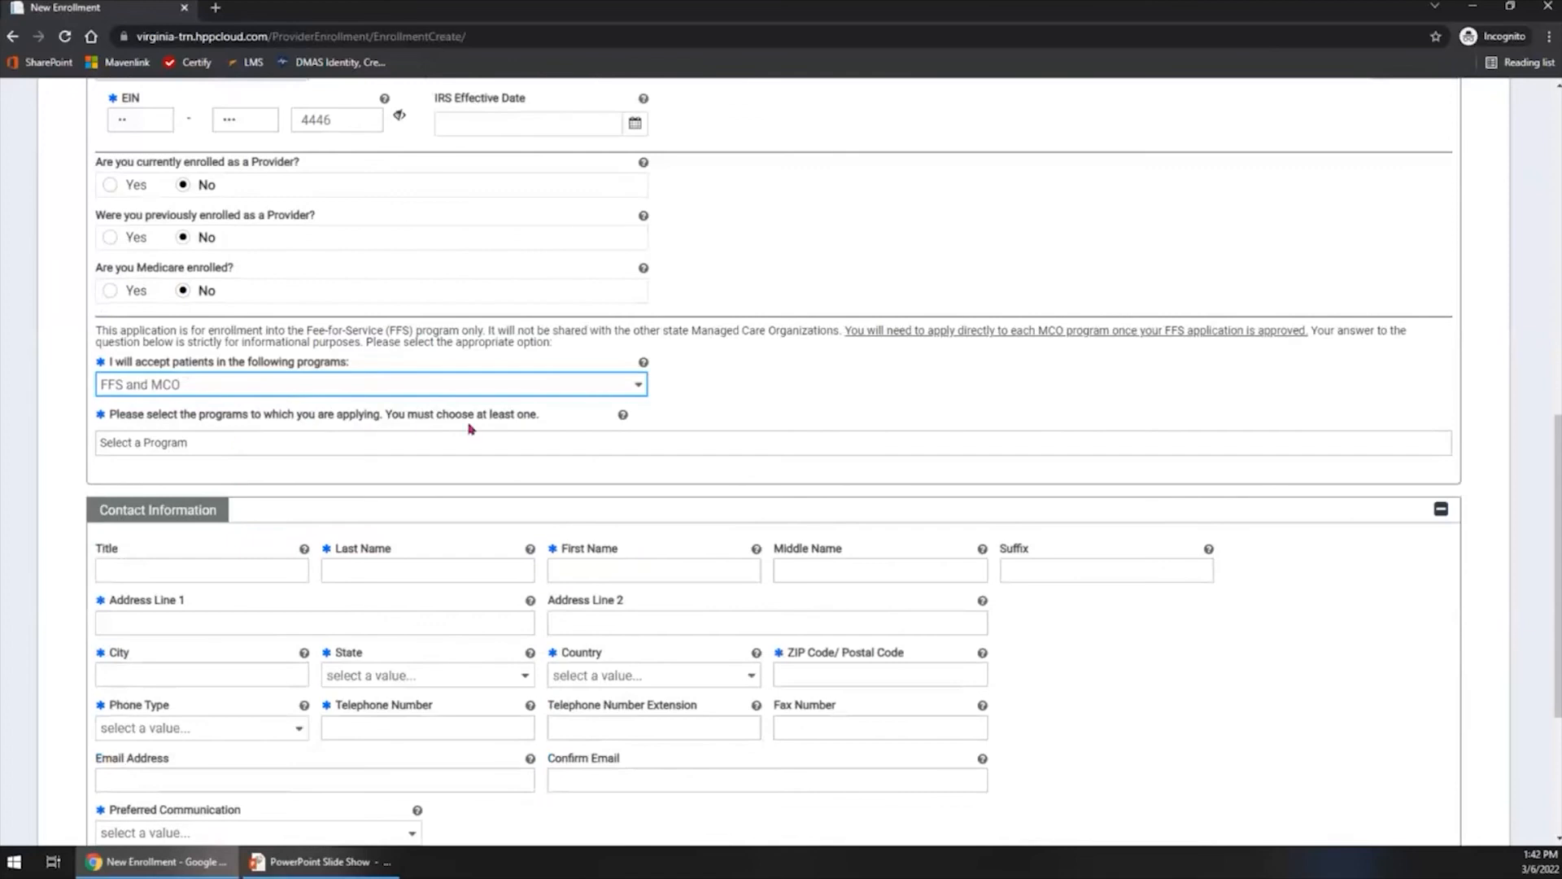
{"action": "left_click", "coordinate": [394, 449]}
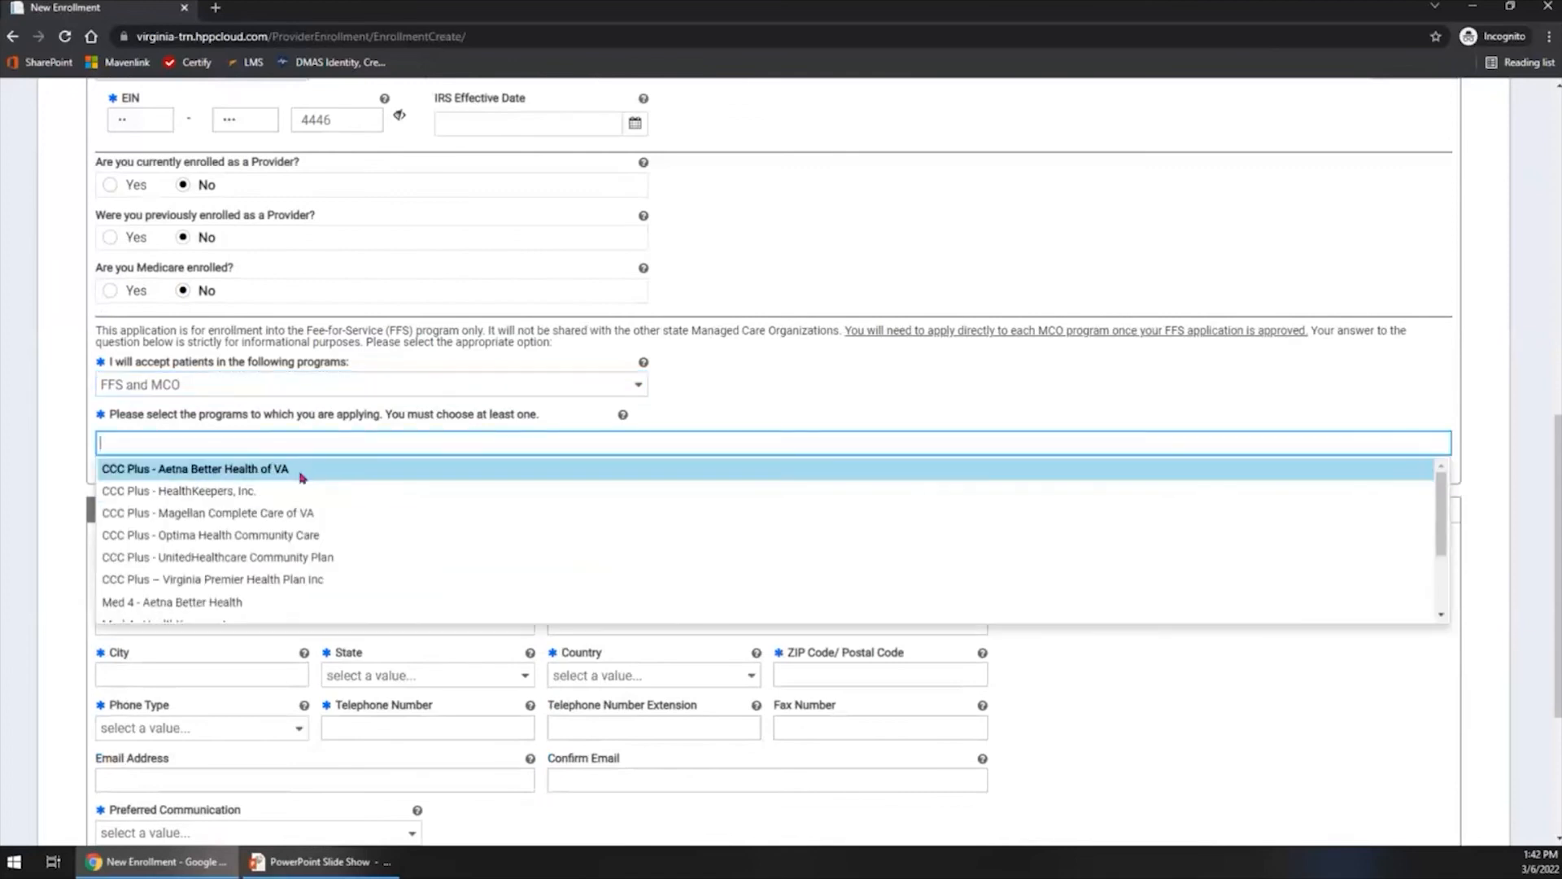
{"action": "left_click", "coordinate": [301, 472]}
{"action": "left_click", "coordinate": [467, 446]}
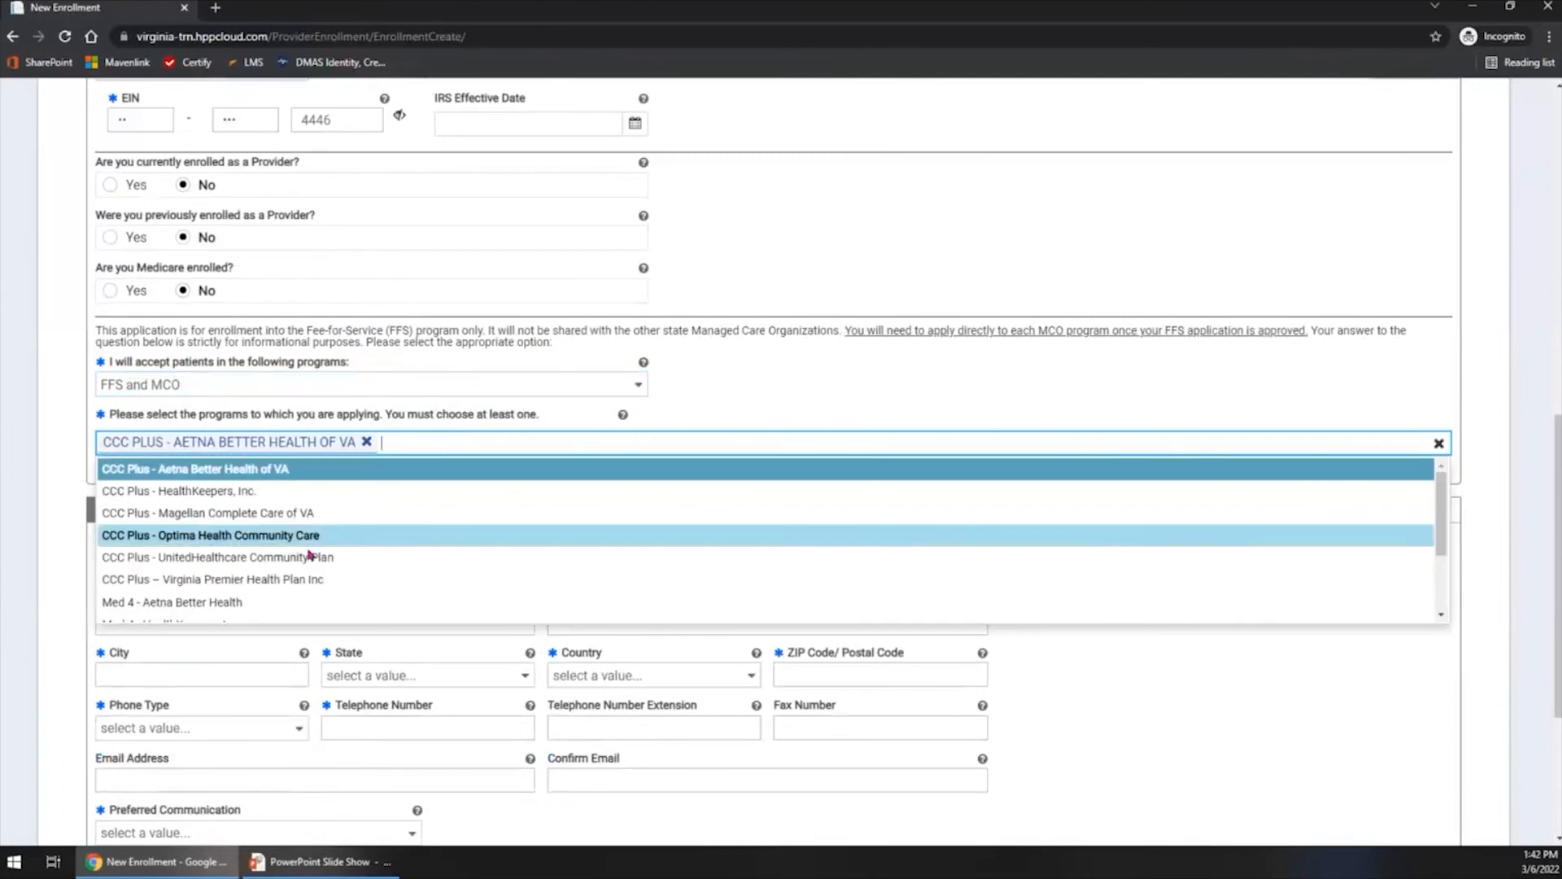
{"action": "left_click", "coordinate": [259, 601]}
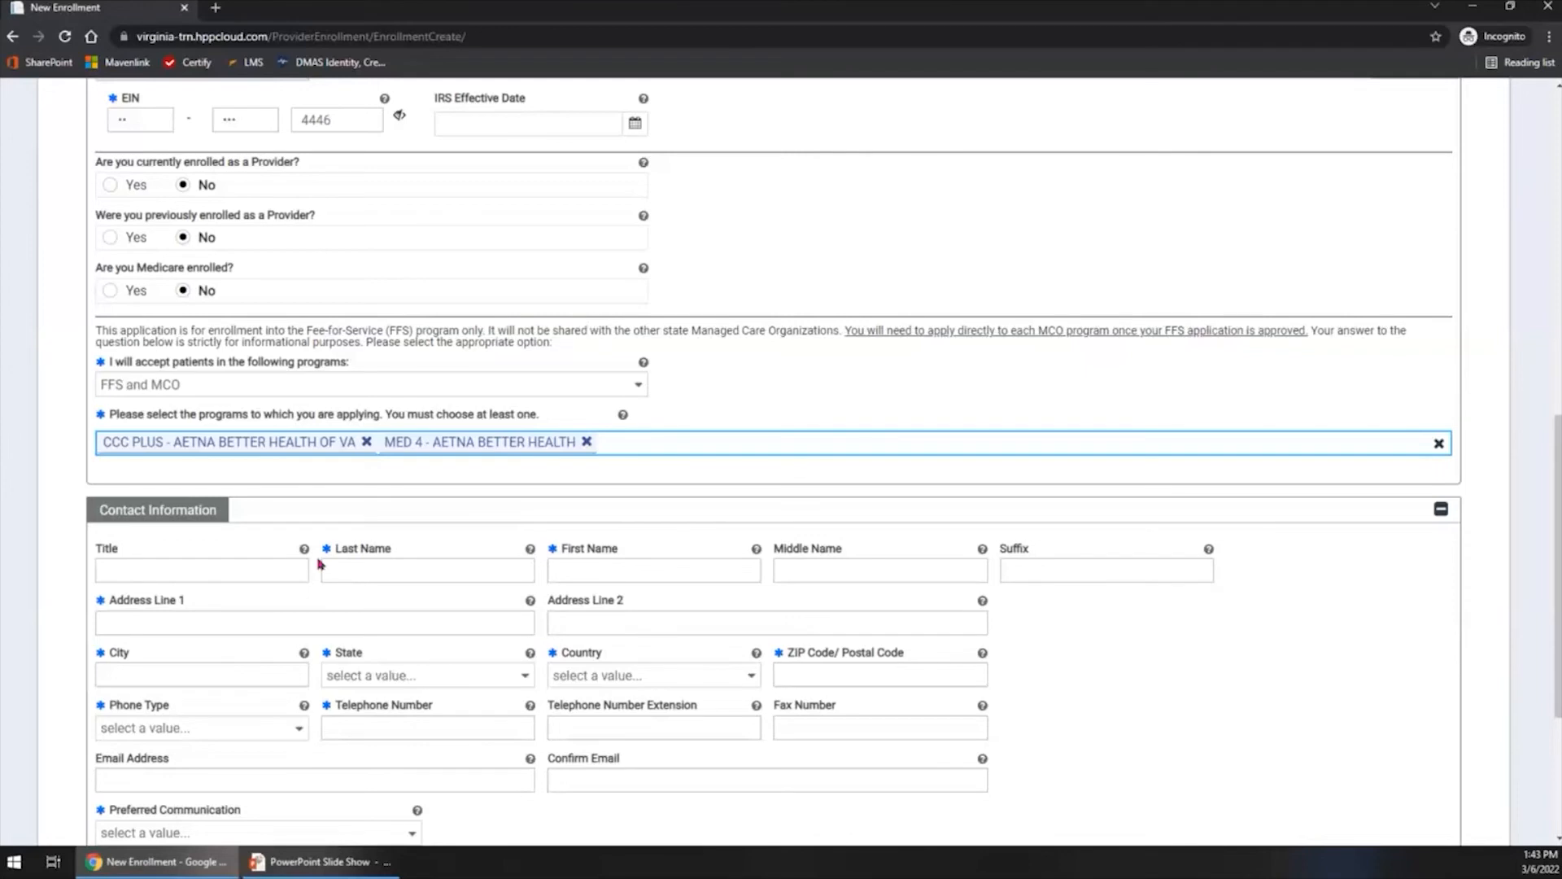
- Enter the contact person's last and first name in Contact Information, skipping Middle Name and Suffix
{"action": "scroll", "coordinate": [387, 443], "scroll_direction": "down", "scroll_amount": 2}
{"action": "left_click", "coordinate": [385, 403]}
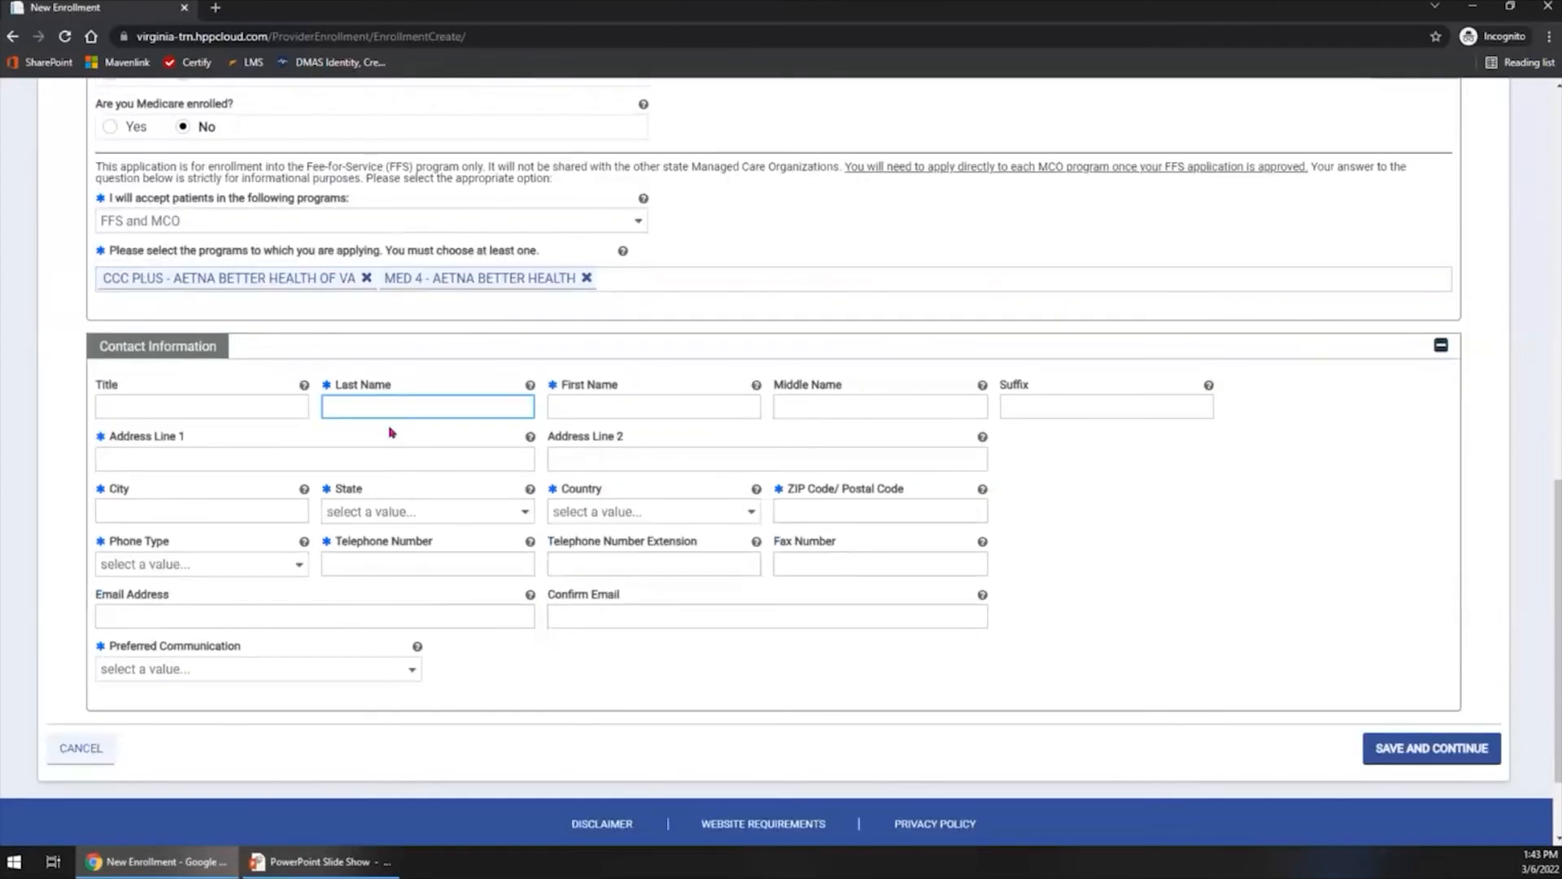
{"action": "key", "text": "Tab"}
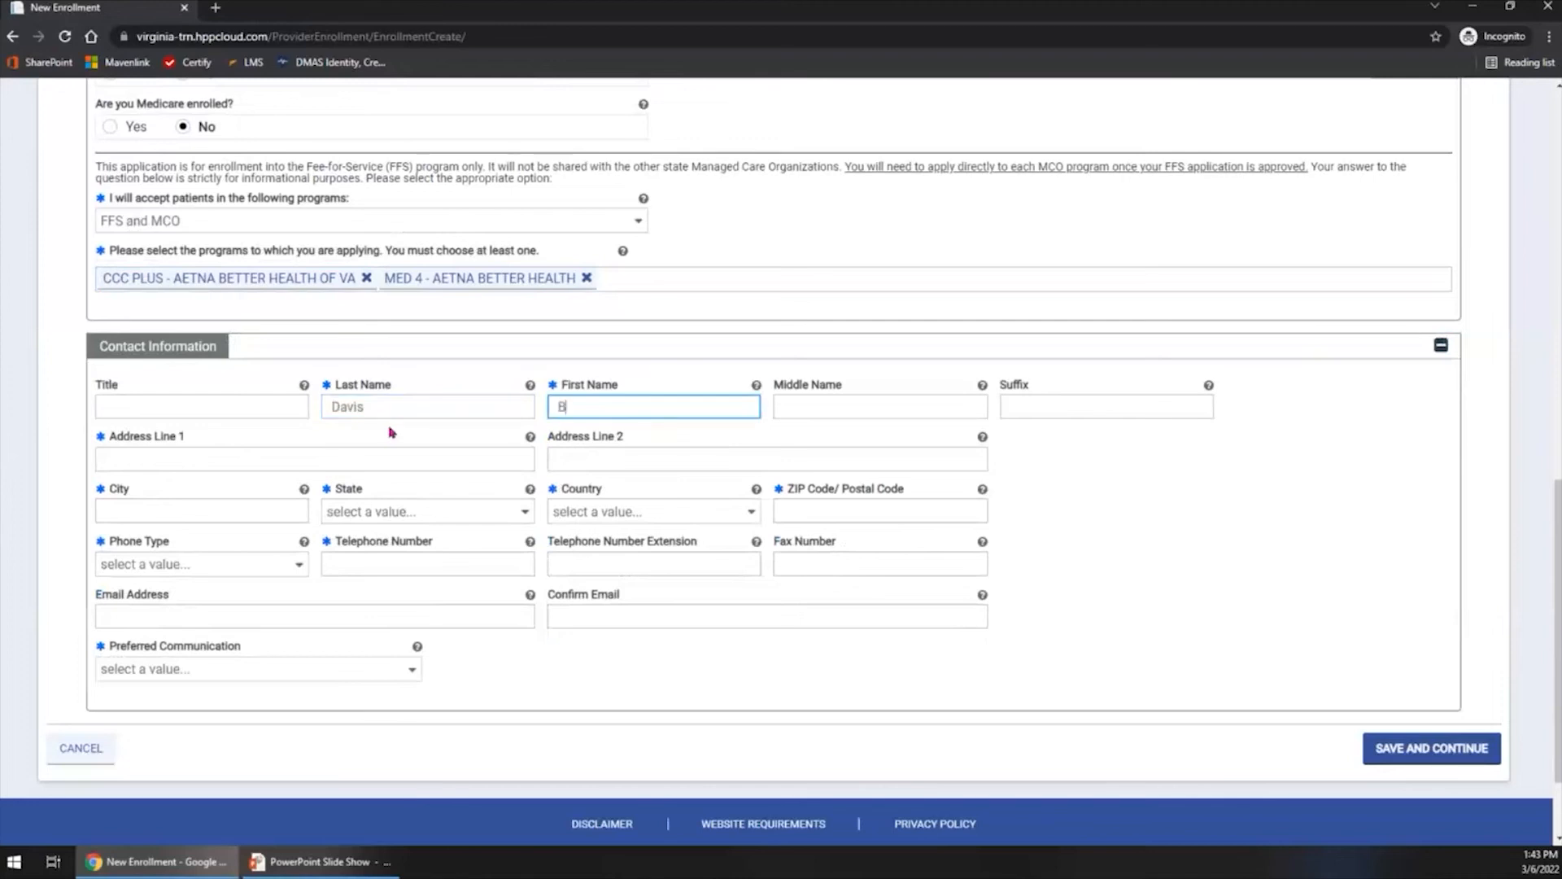
{"action": "key", "text": "Tab"}
{"action": "key", "text": "Tab"}
{"action": "key", "text": "Tab"}
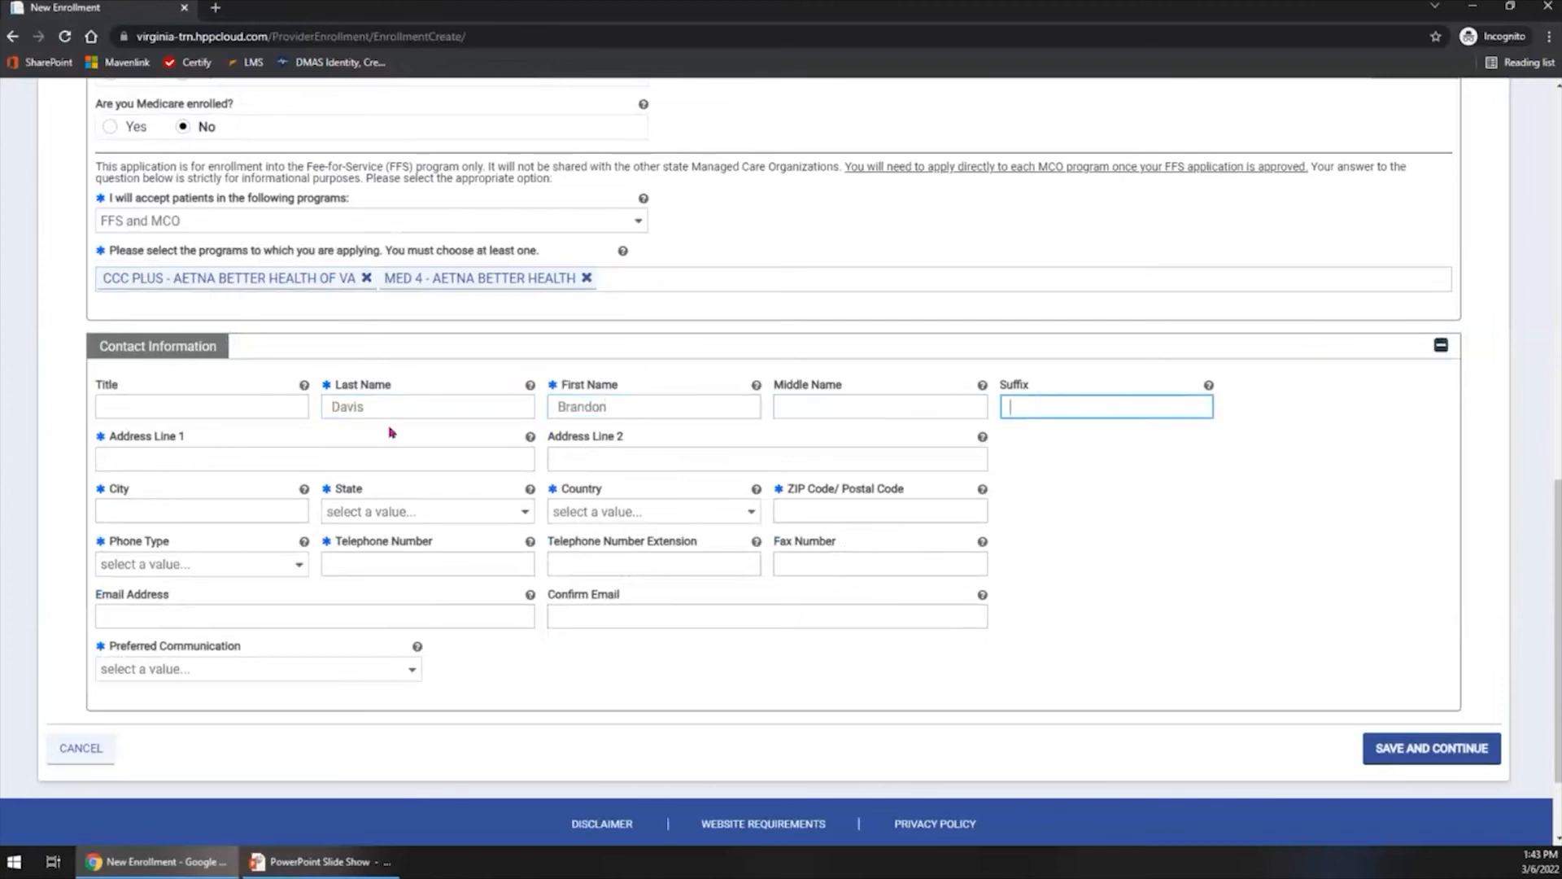
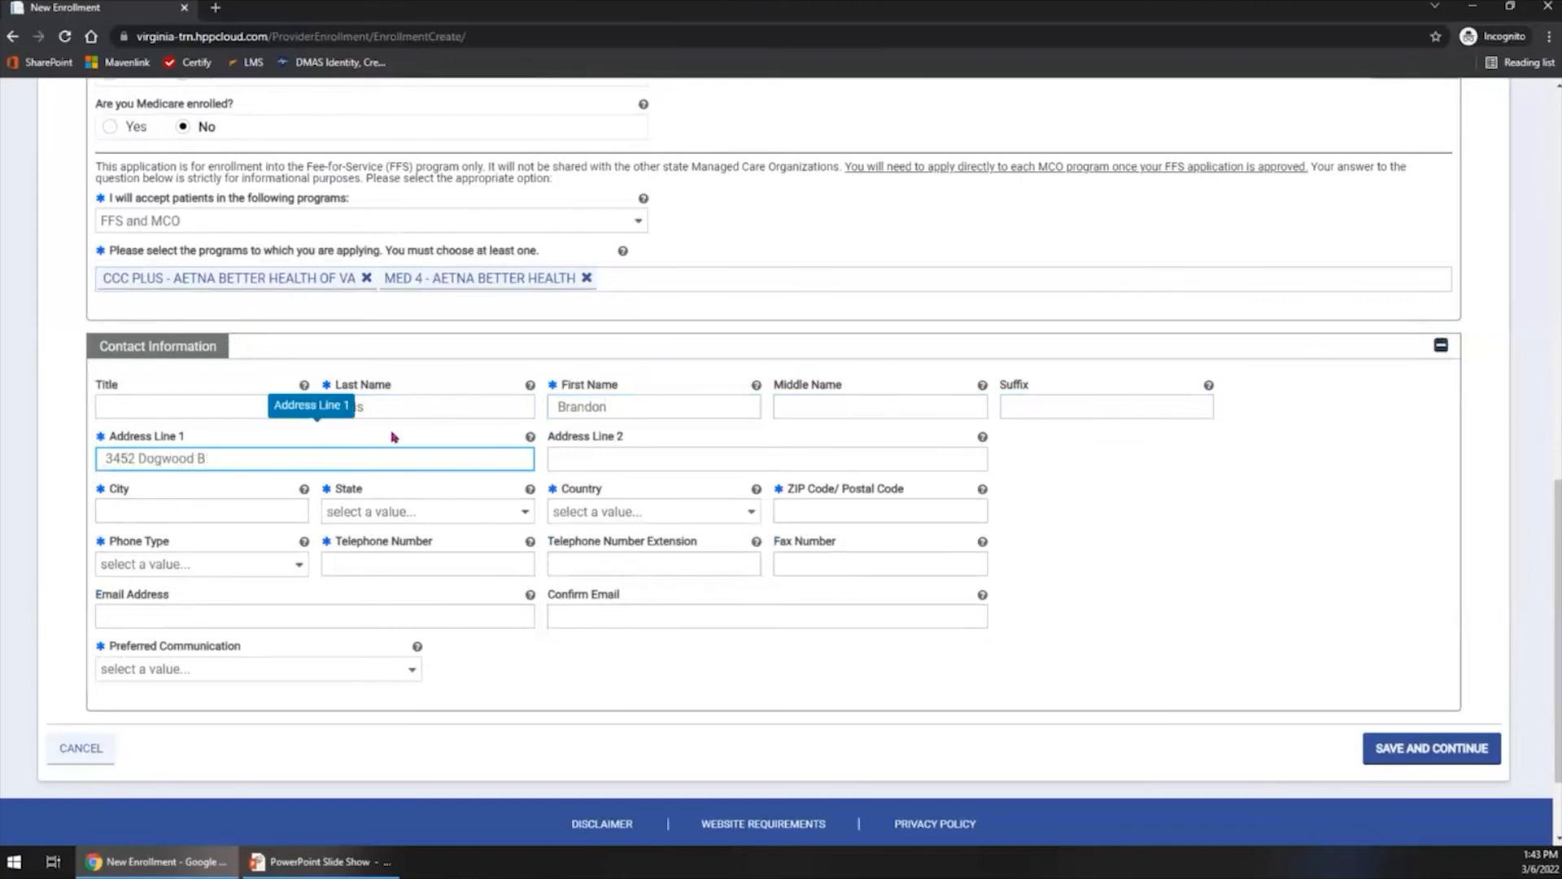
- Enter the contact's street address in Address Line 1, skipping Address Line 2
{"action": "key", "text": "Tab"}
{"action": "key", "text": "Tab"}
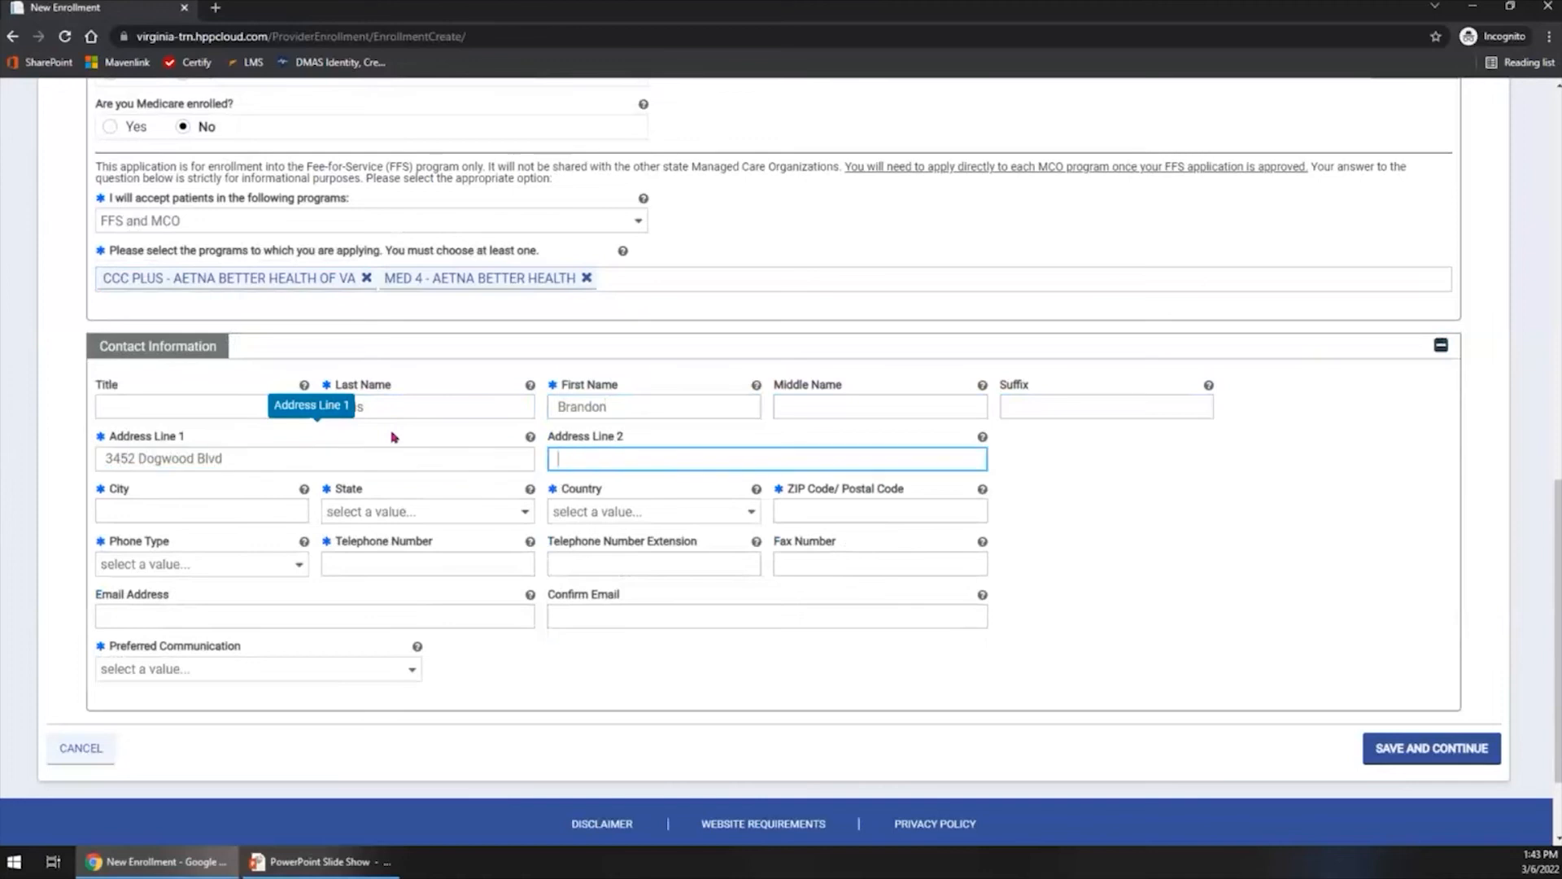
- Enter the contact's city, then set State to Virginia and Country to United States
{"action": "type", "text": "Richmond"}
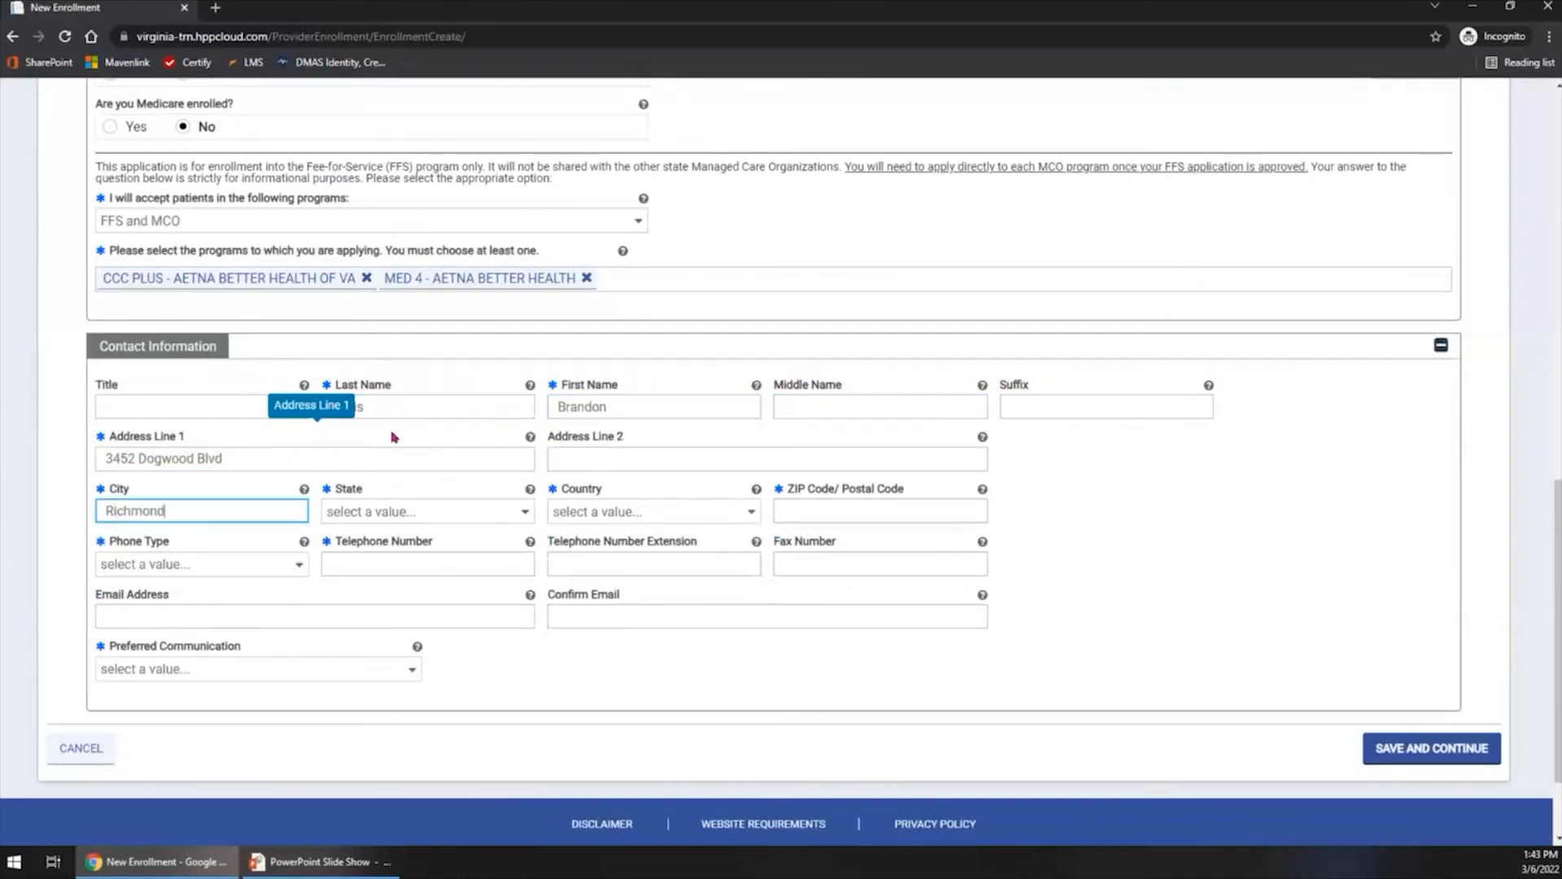
{"action": "key", "text": "Tab"}
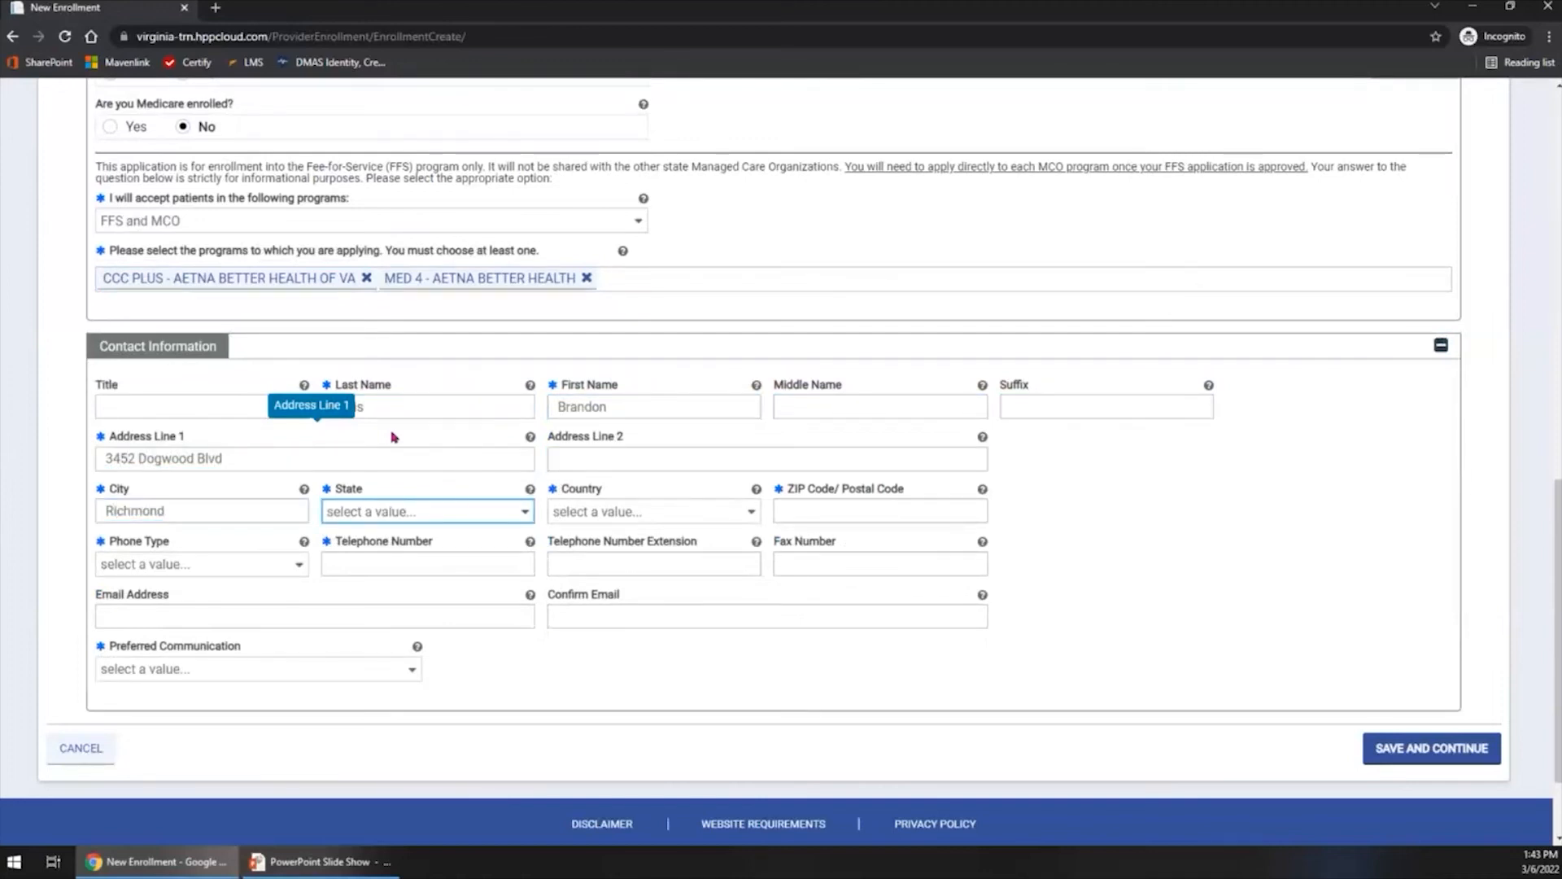
{"action": "type", "text": "vi"}
{"action": "key", "text": "Tab"}
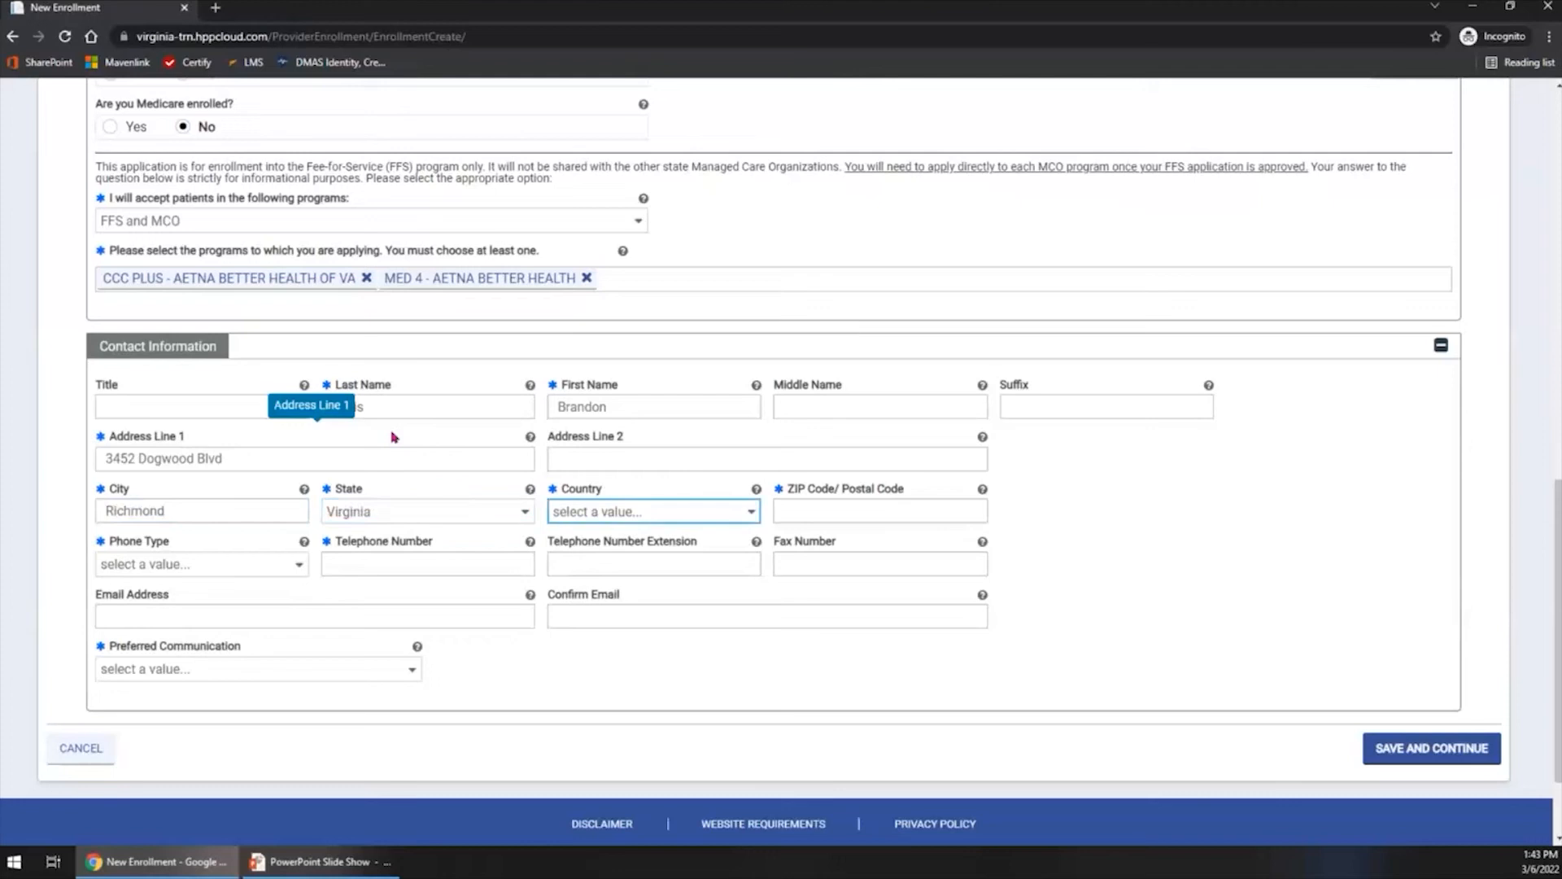
{"action": "type", "text": "u"}
{"action": "key", "text": "Tab"}
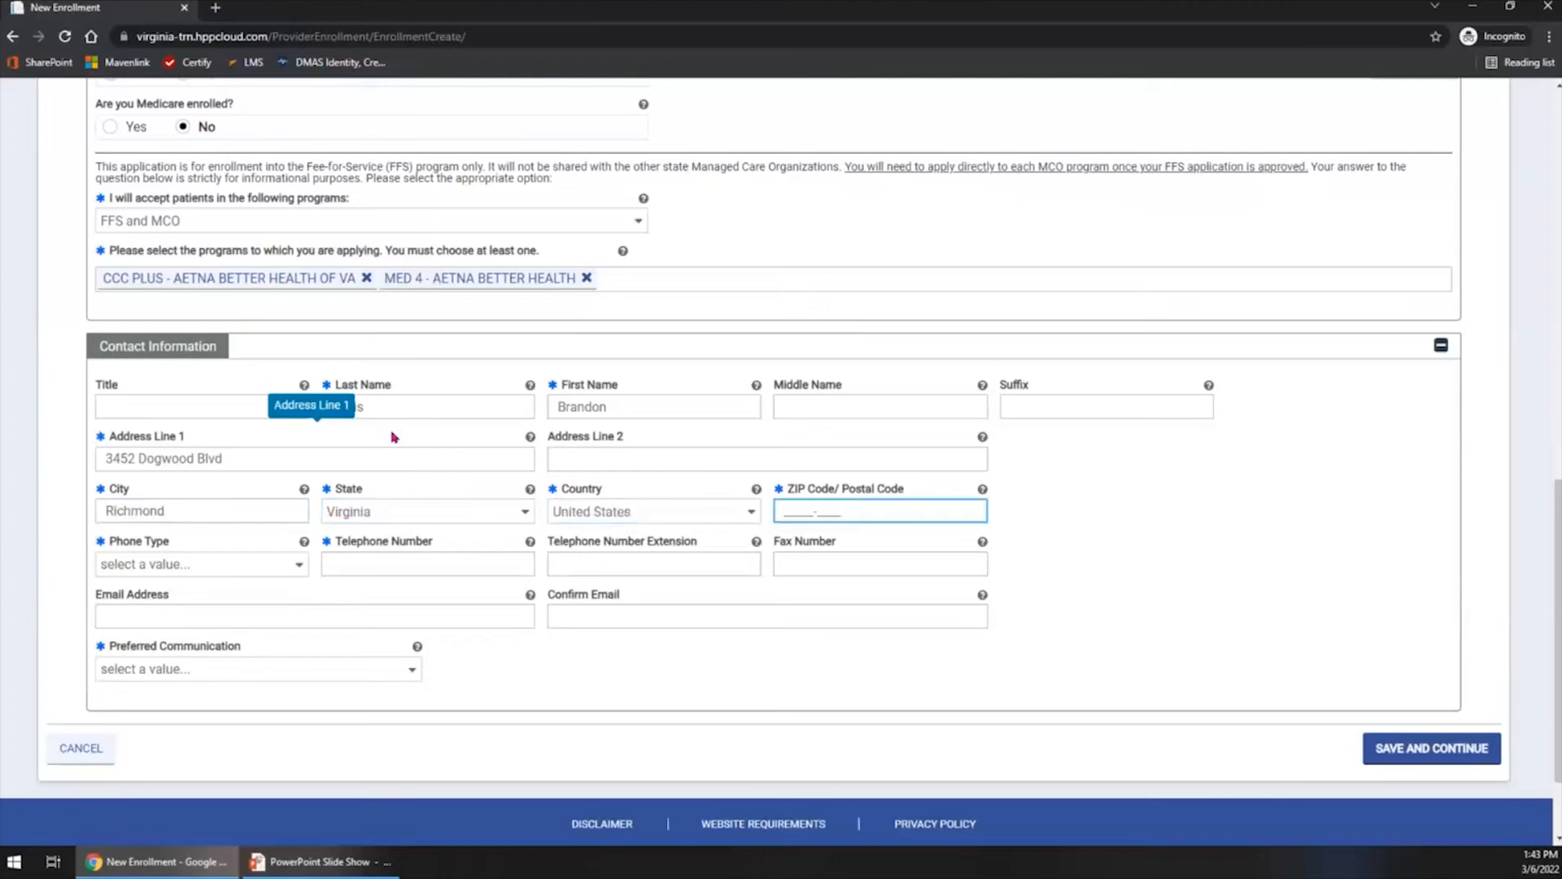
- Enter the contact's ZIP code and accept keeping the same address details in the Address Confirmation
{"action": "type", "text": "11111-"}
{"action": "left_click", "coordinate": [237, 563]}
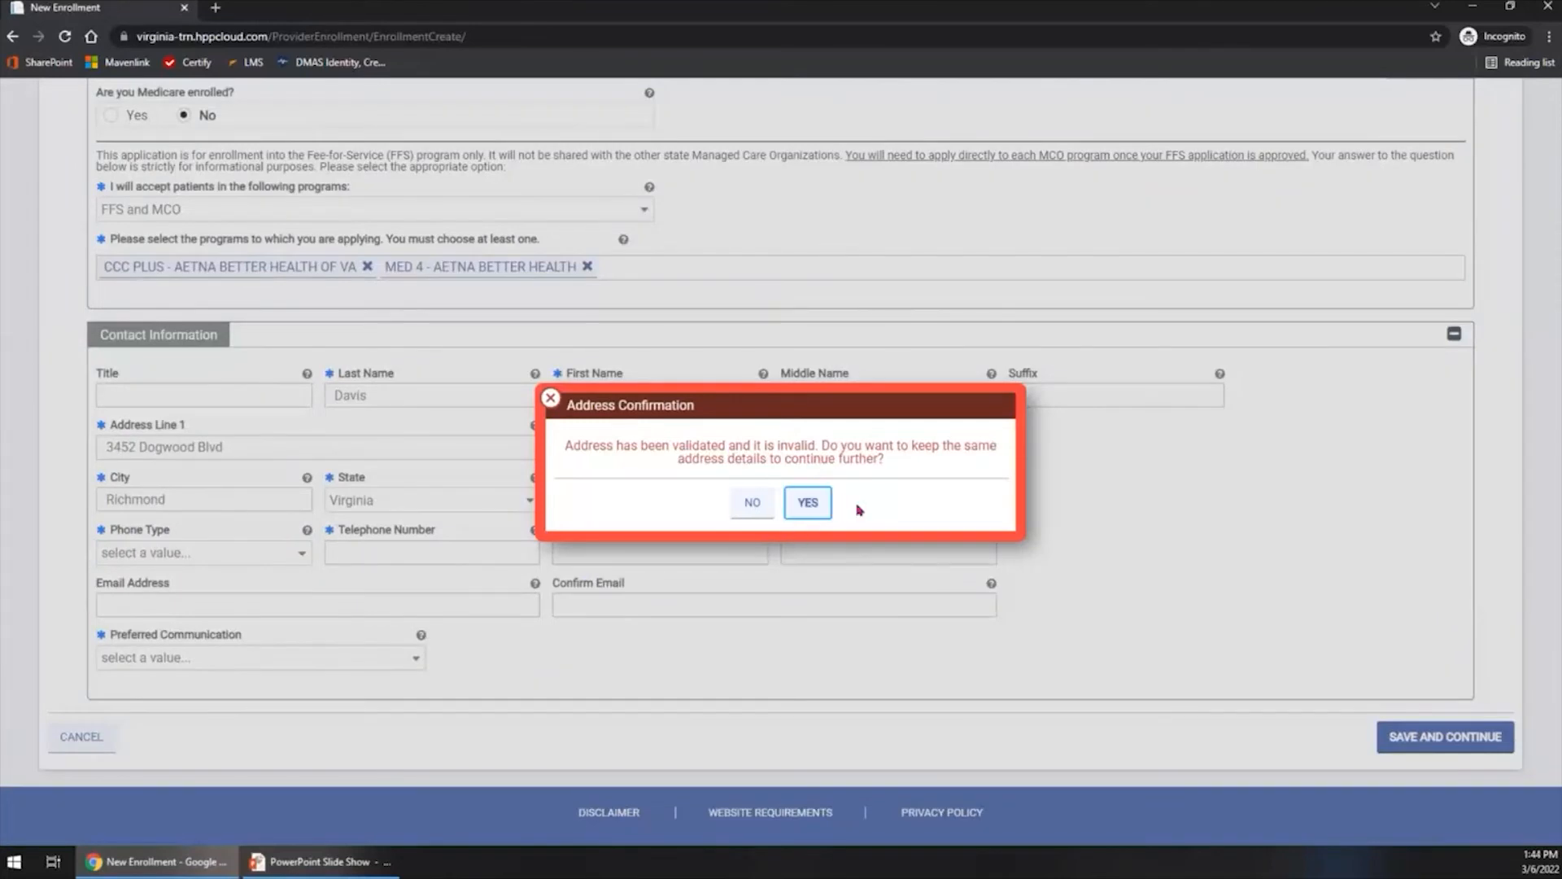
{"action": "left_click", "coordinate": [815, 507]}
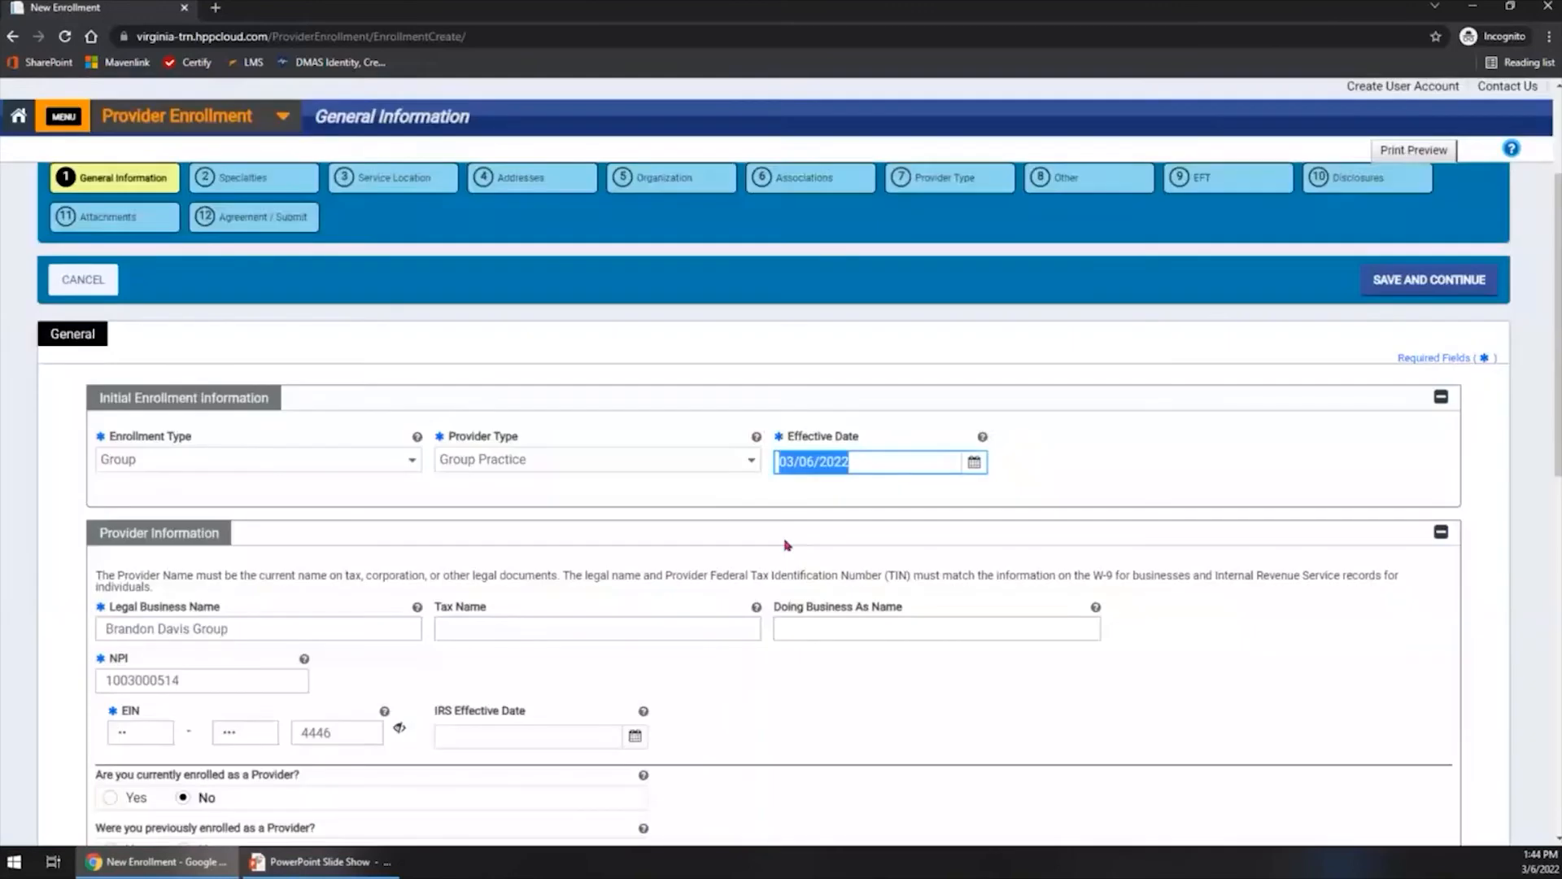
- Set the contact's Phone Type to Work and enter the contact's telephone number
{"action": "scroll", "coordinate": [751, 598], "scroll_direction": "down", "scroll_amount": 10}
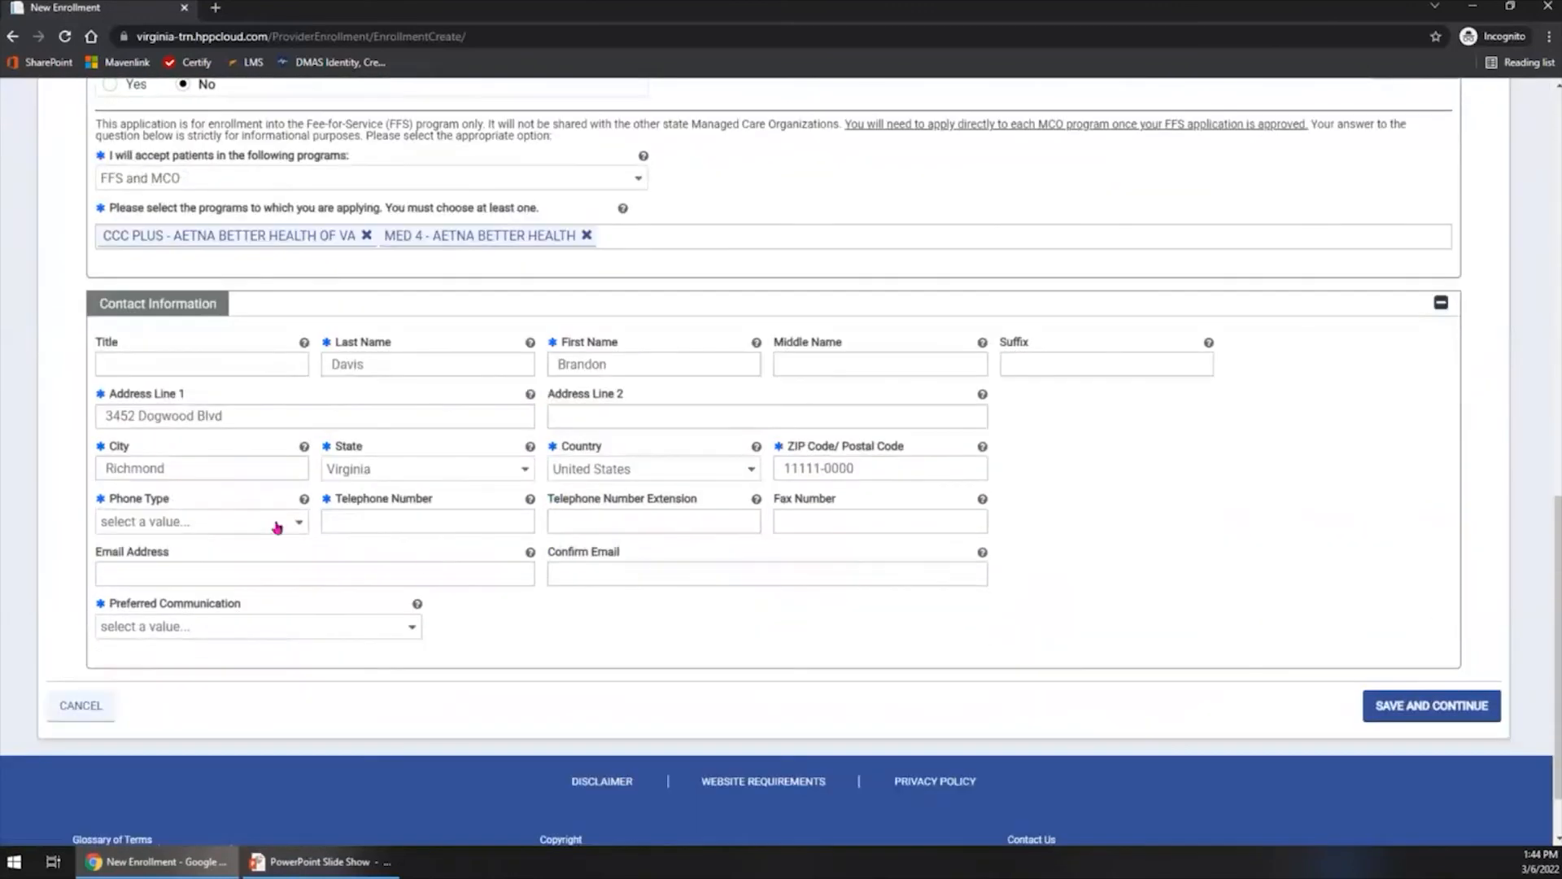
{"action": "left_click", "coordinate": [277, 524]}
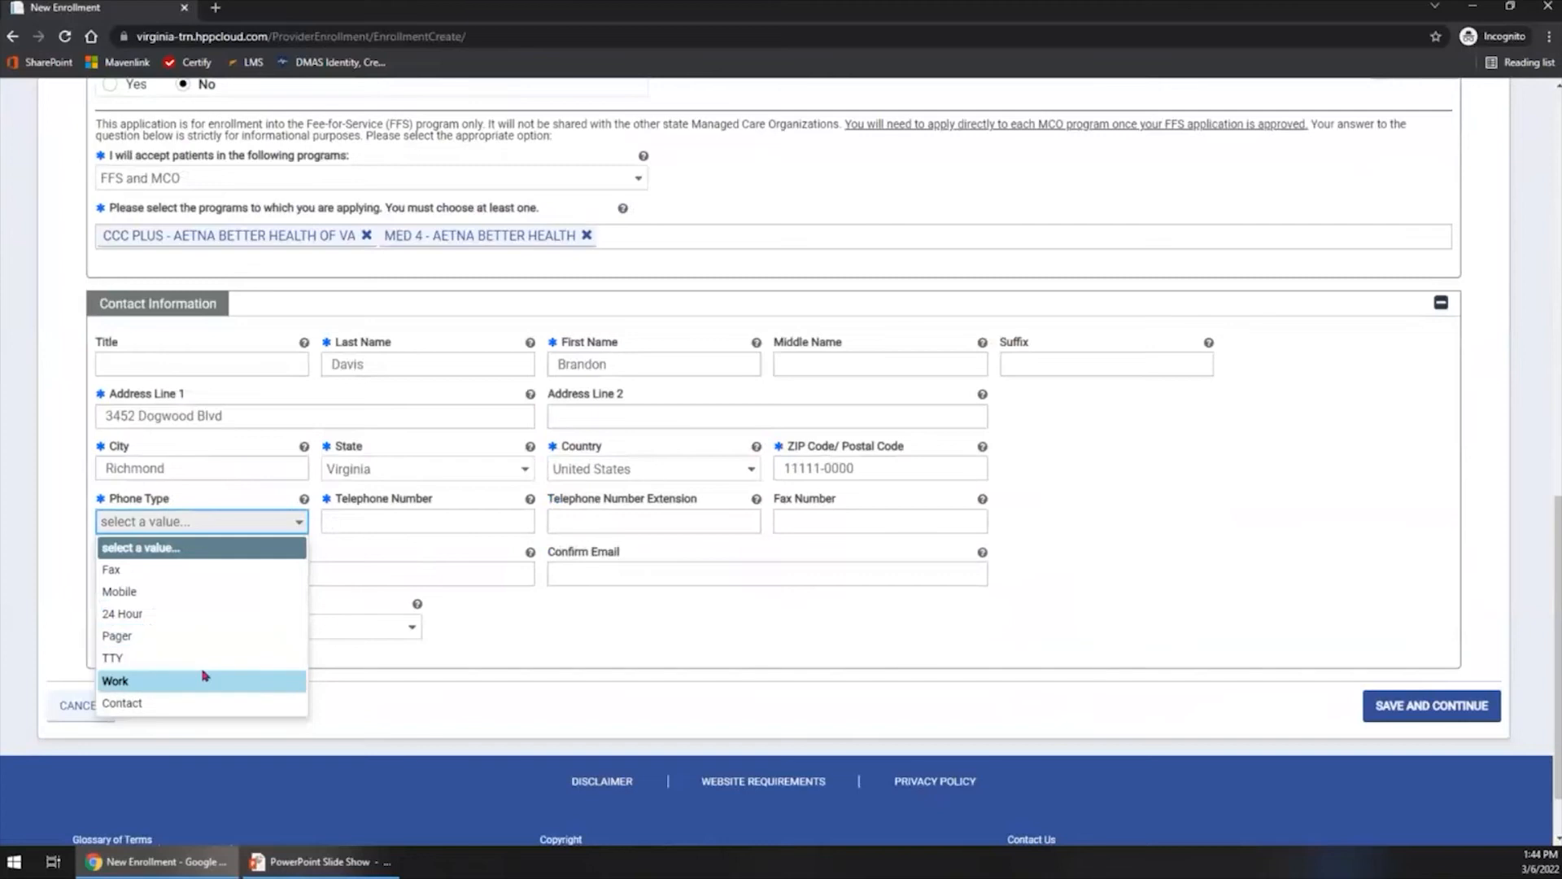
{"action": "left_click", "coordinate": [203, 680]}
{"action": "left_click", "coordinate": [347, 517]}
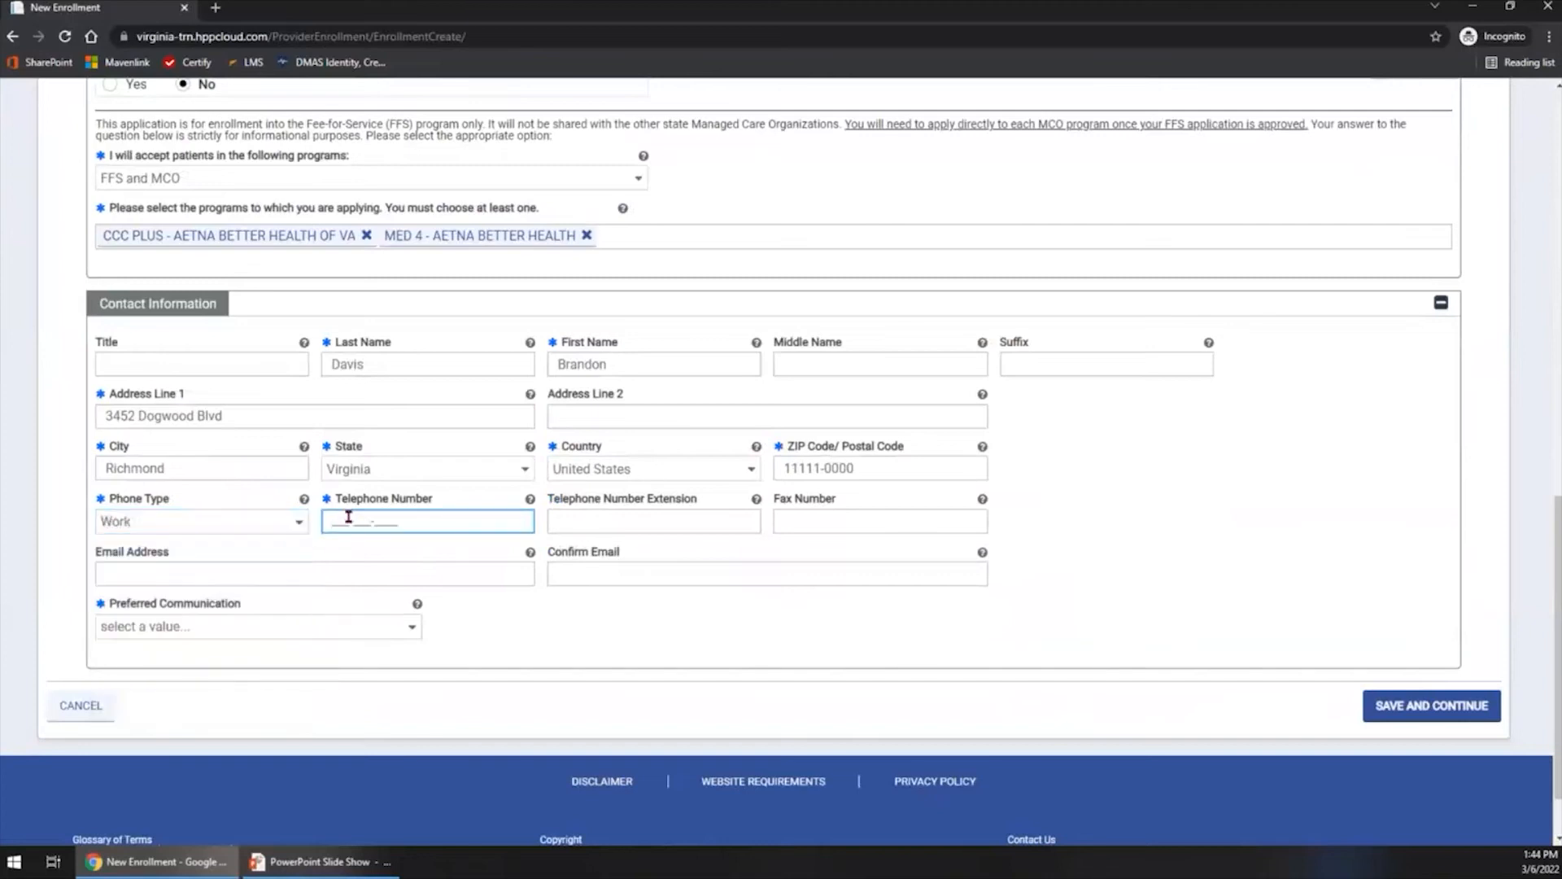
{"action": "type", "text": "004"}
{"action": "type", "text": "555-"}
{"action": "type", "text": "0120"}
- Set Preferred Communication to Mail, then save General Information and continue to the Specialties step
{"action": "left_click", "coordinate": [412, 628]}
{"action": "left_click", "coordinate": [346, 674]}
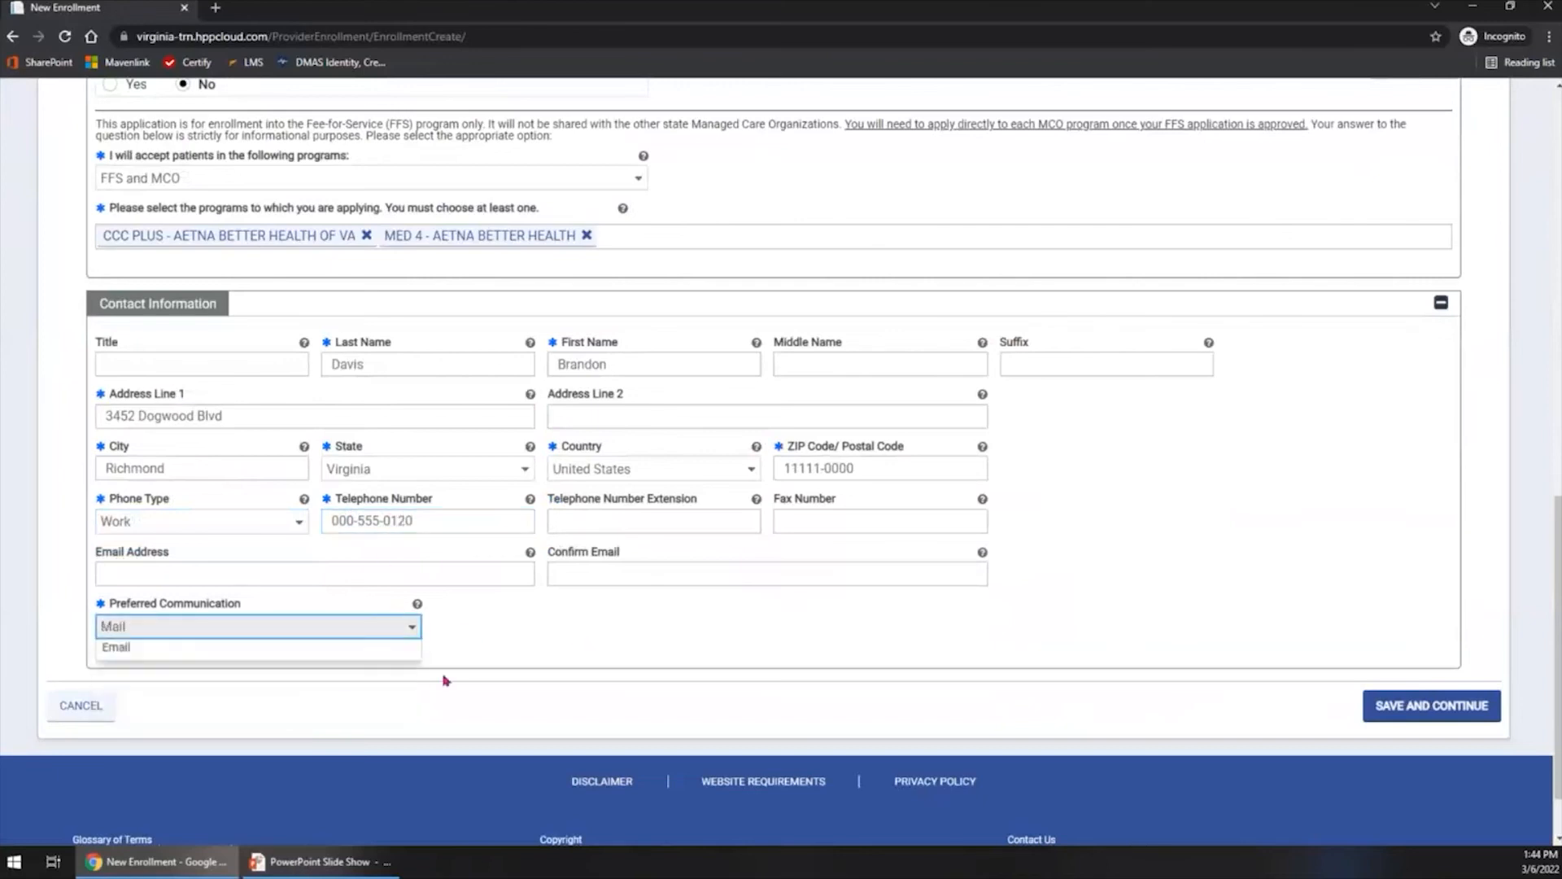
{"action": "left_click", "coordinate": [1452, 717]}
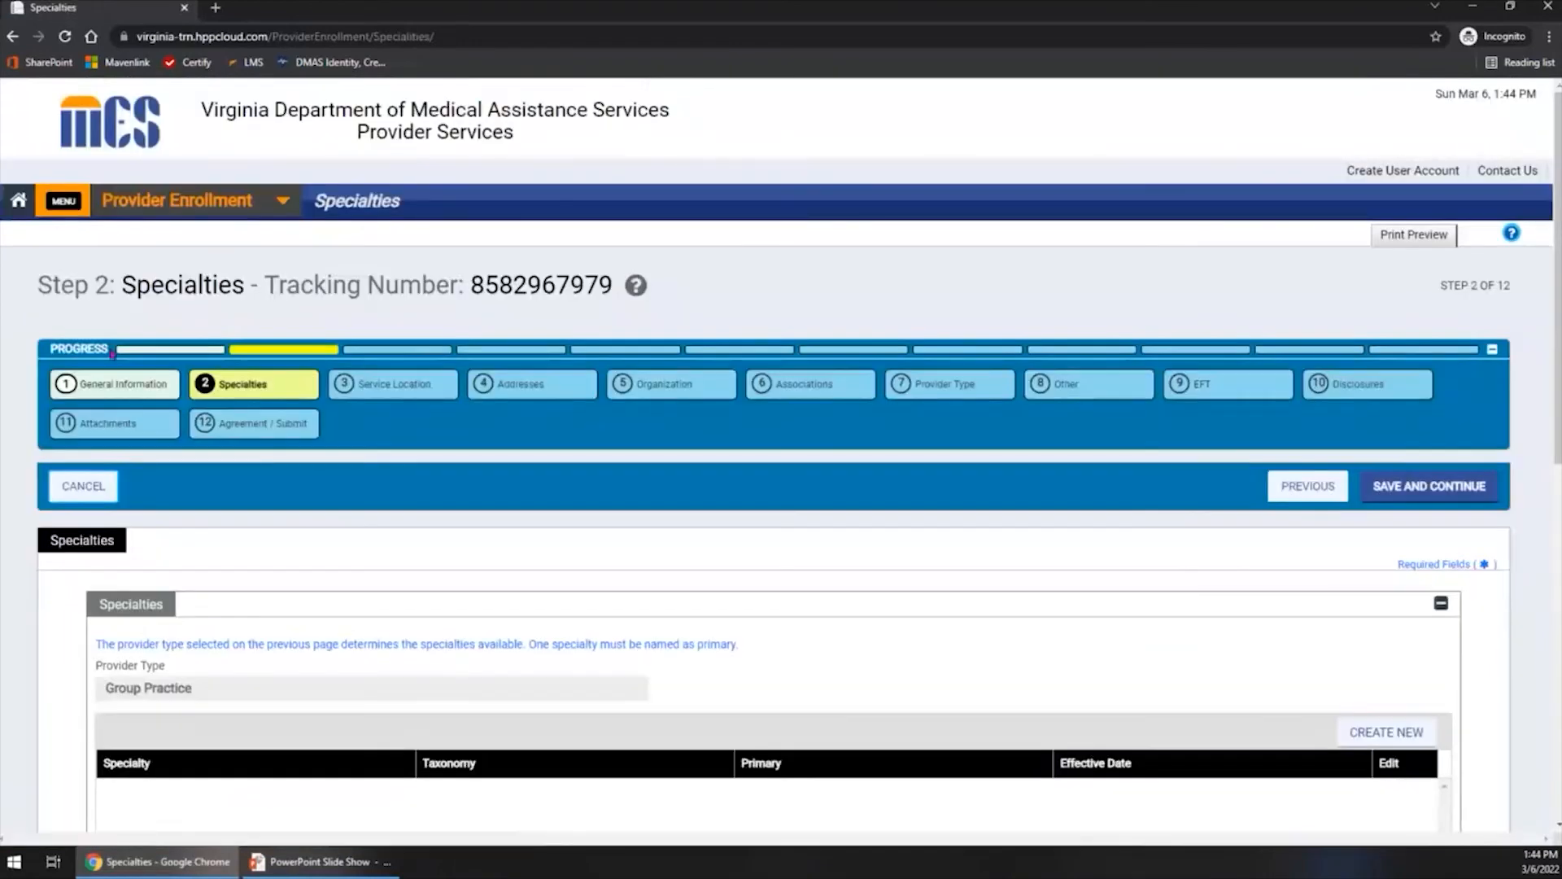
{"action": "key", "text": "ctrl"}
{"action": "key", "text": "ctrl"}
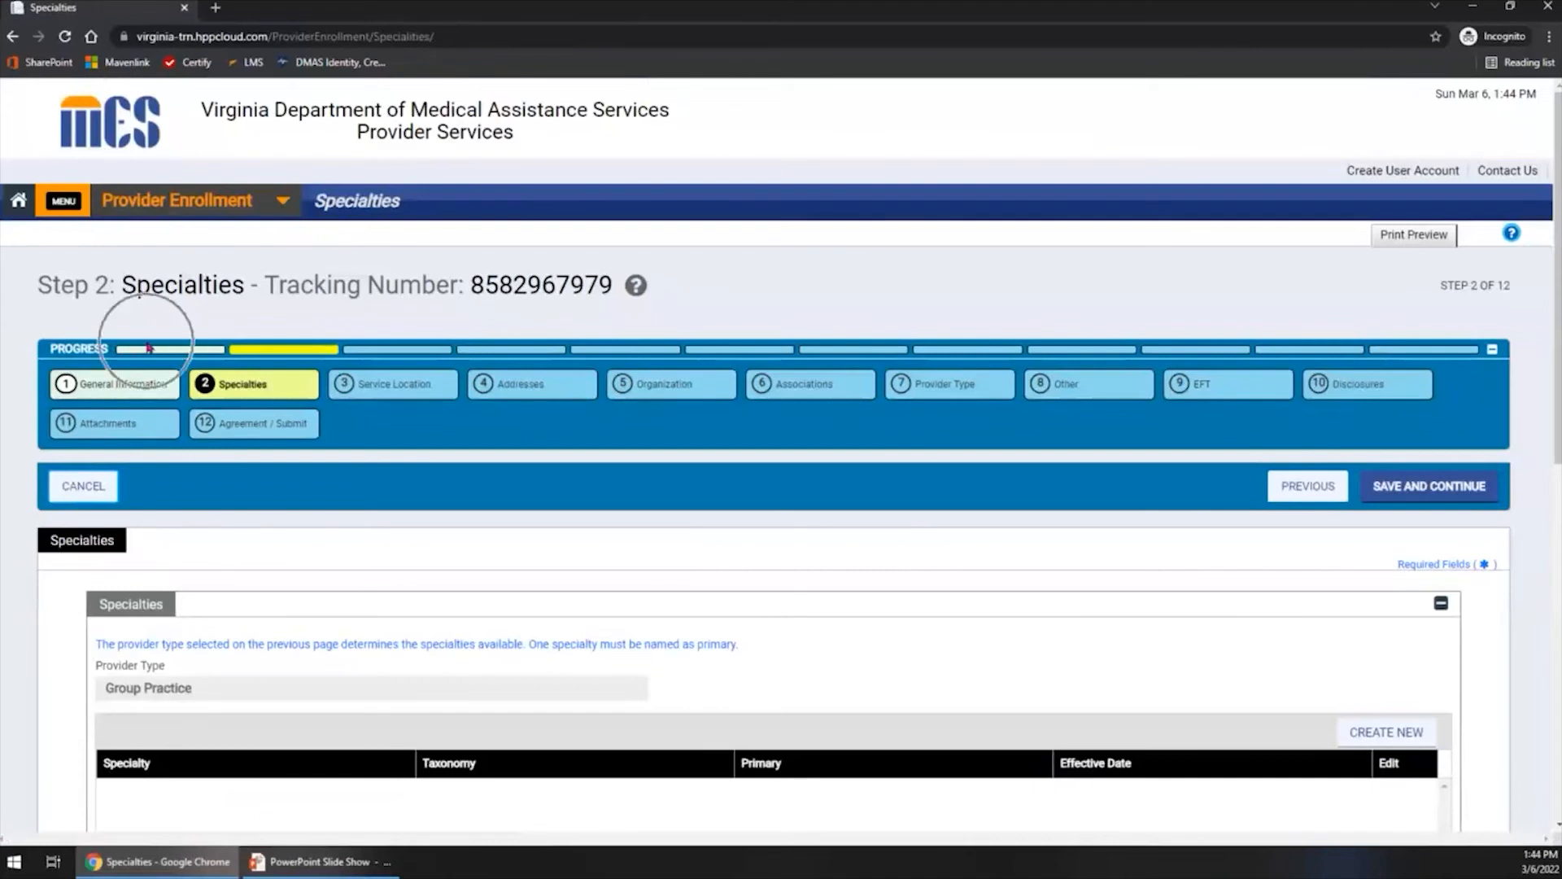
{"action": "key", "text": "ctrl"}
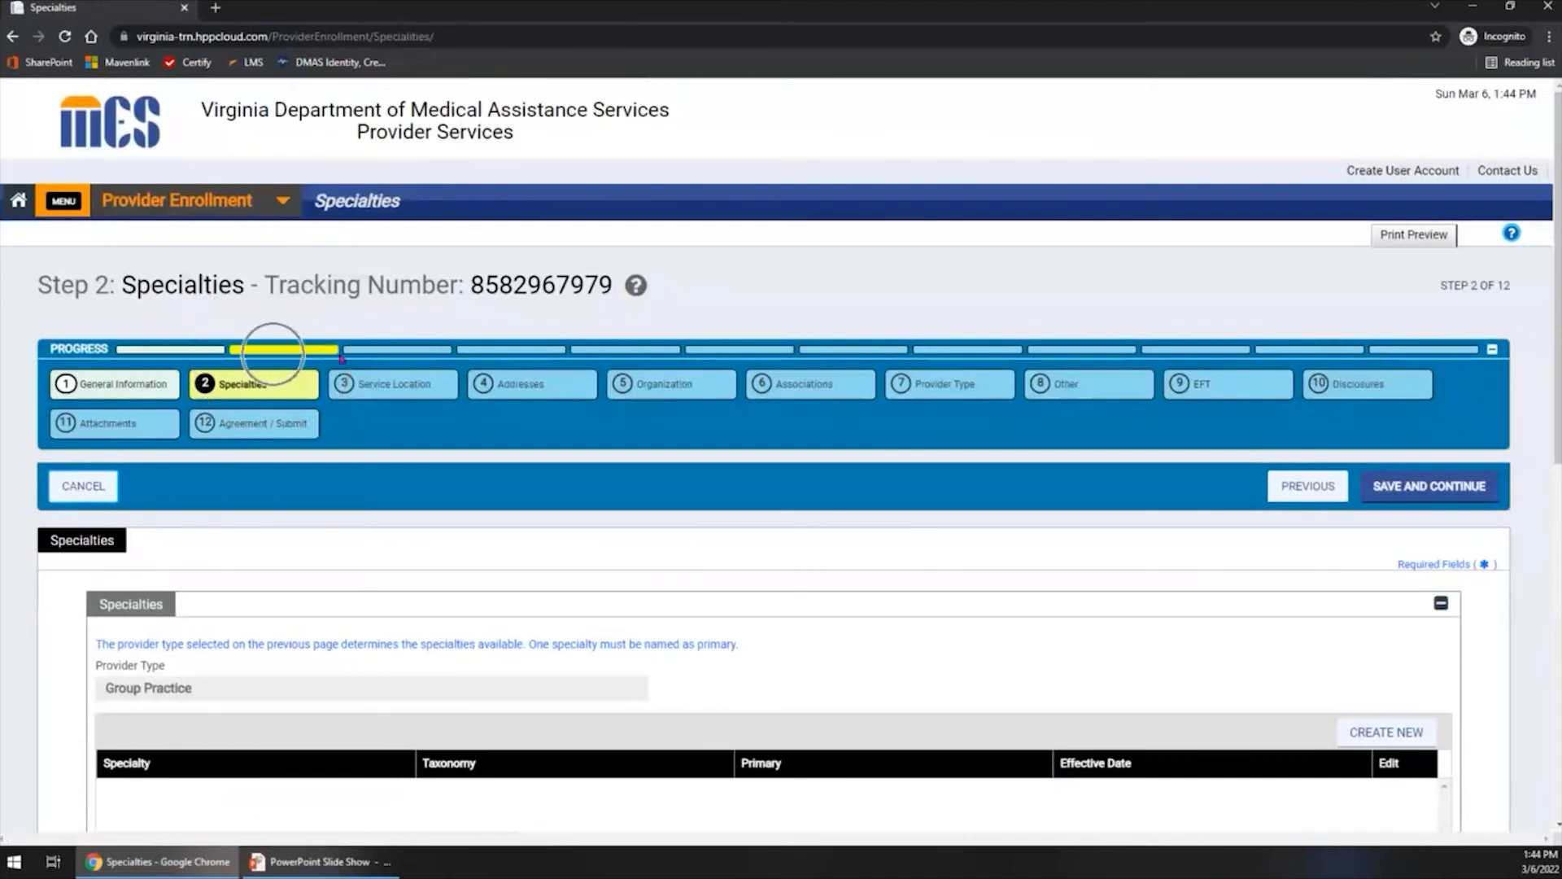
{"action": "key", "text": "ctrl"}
{"action": "key", "text": "ctrl"}
{"action": "key", "text": "ctrl"}
{"action": "key", "text": "ctrl"}
- Revisit the General Information step to check whether Enrollment Type and Provider Type can be edited, then return to Specialties
{"action": "left_click", "coordinate": [128, 391]}
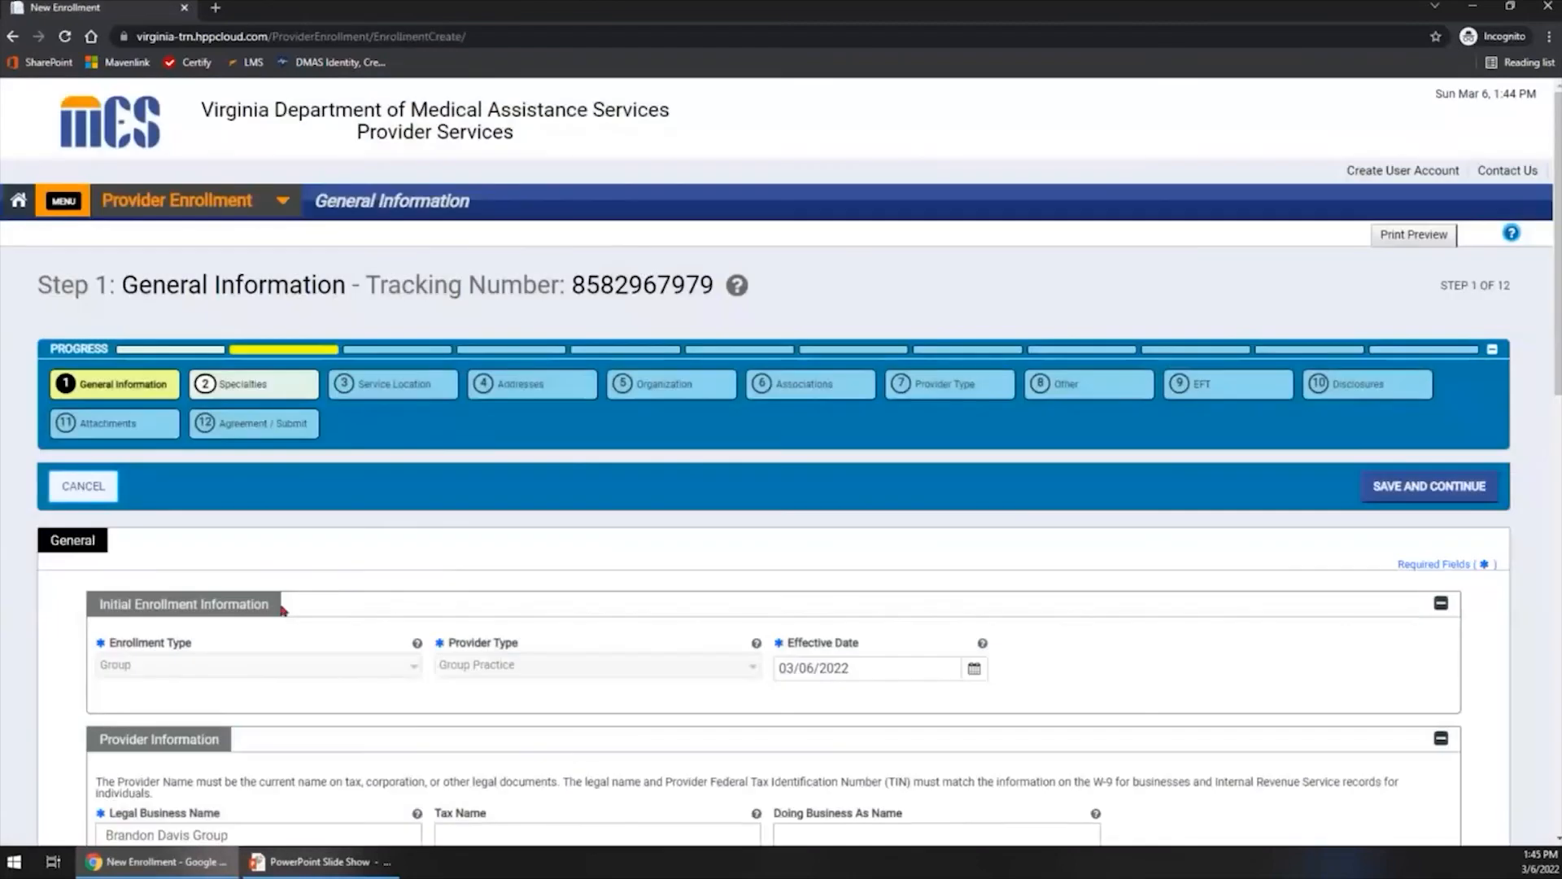
{"action": "scroll", "coordinate": [281, 600], "scroll_direction": "down", "scroll_amount": 2}
{"action": "left_click", "coordinate": [135, 494]}
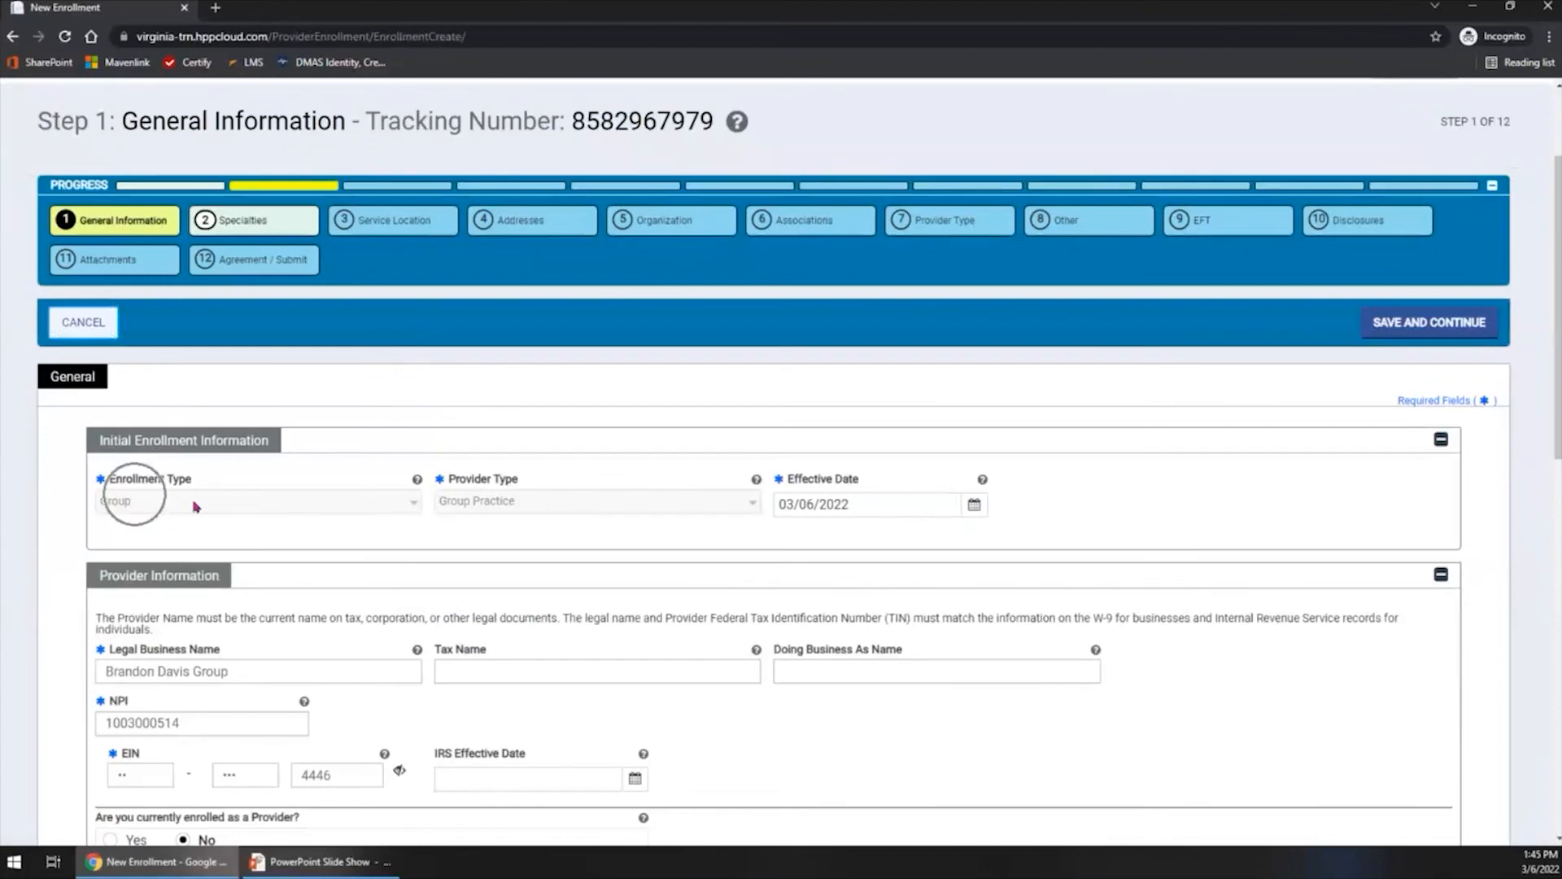
{"action": "left_click", "coordinate": [505, 504]}
{"action": "scroll", "coordinate": [427, 490], "scroll_direction": "up", "scroll_amount": 2}
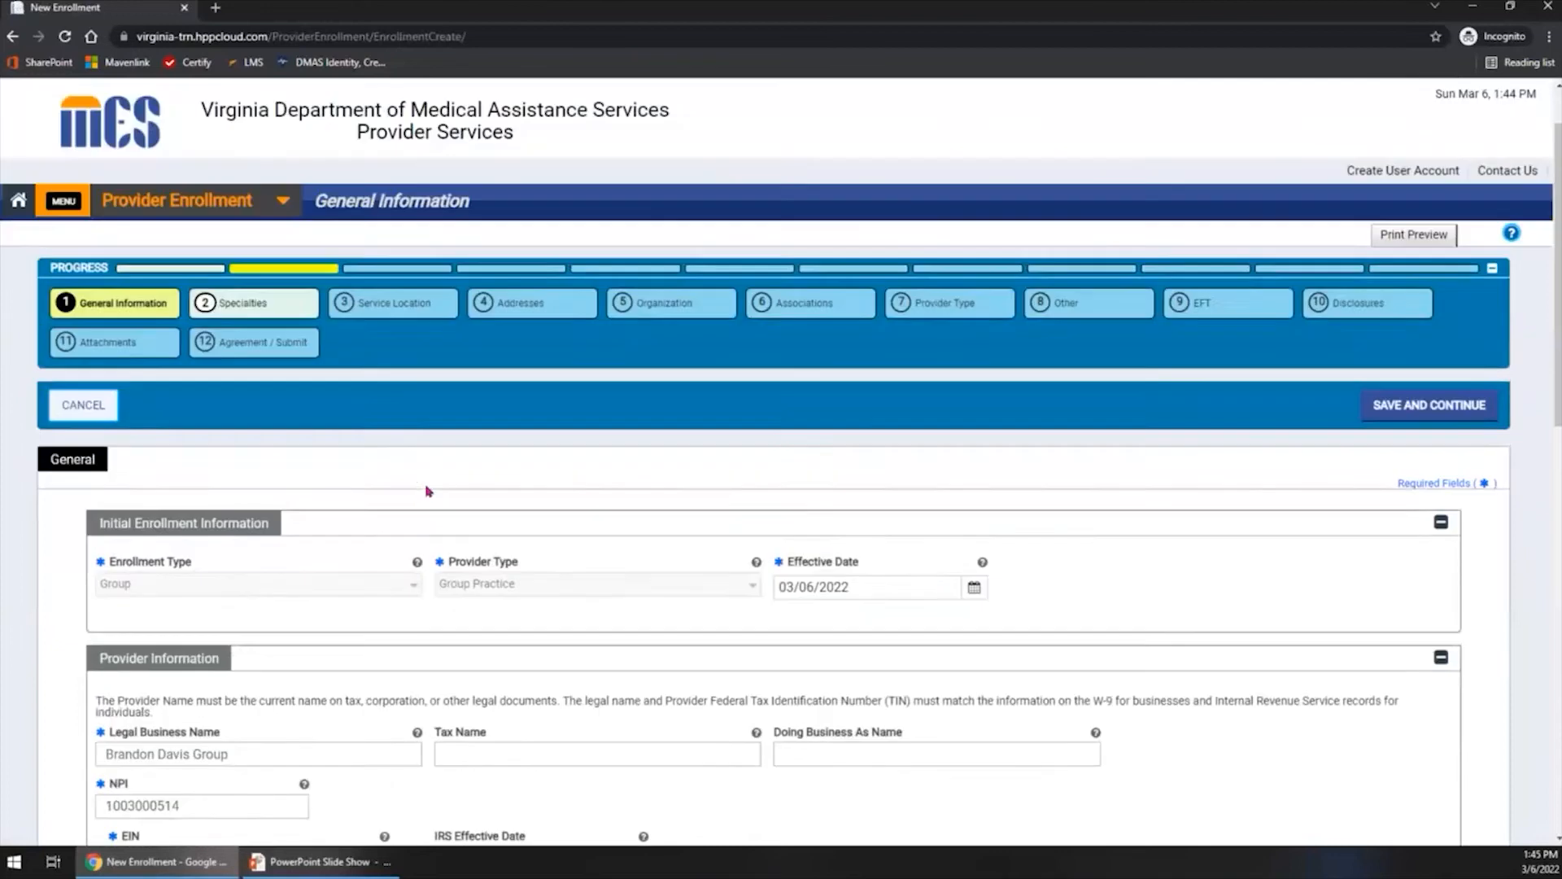
{"action": "left_click", "coordinate": [229, 387]}
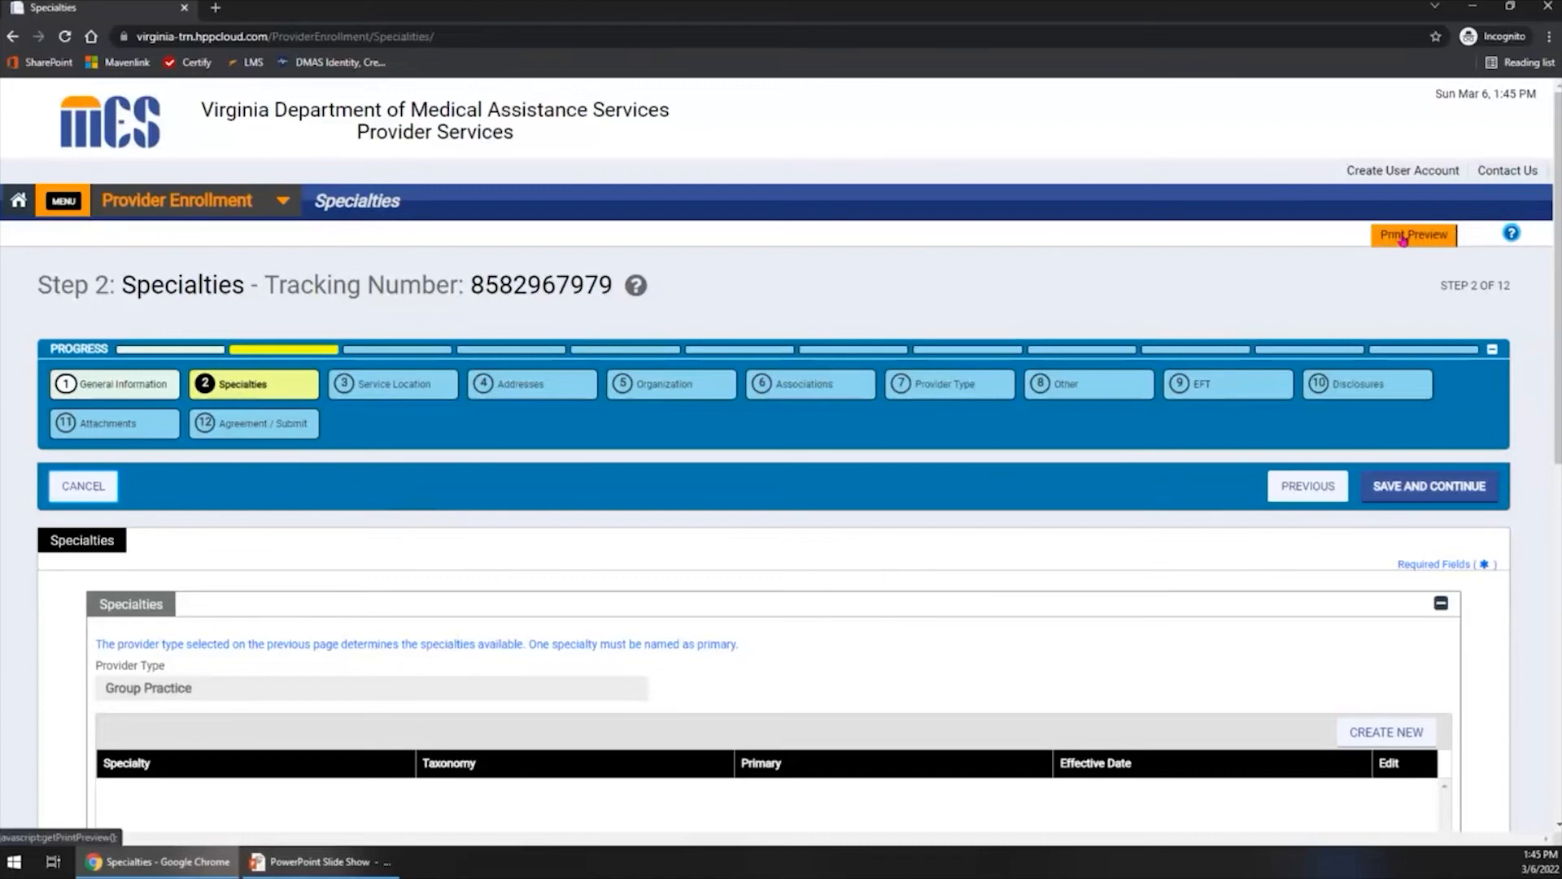
{"action": "key", "text": "ctrl"}
{"action": "left_click", "coordinate": [1403, 237]}
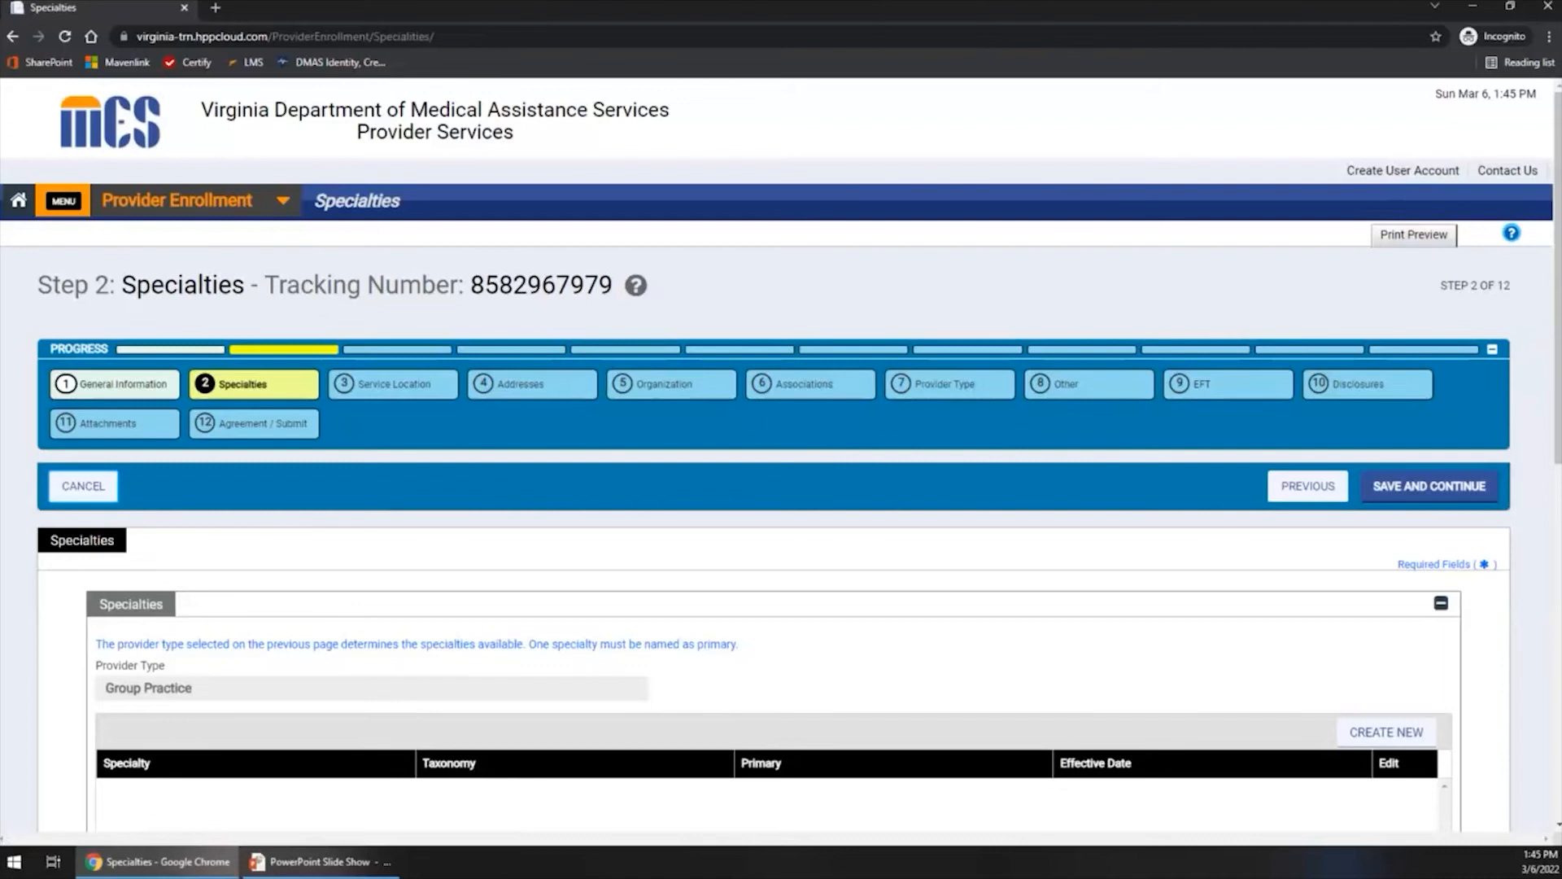
- Create a new specialty entry with Specialty 990-Single and Multi-Specialty Group and Taxonomy 193400000X - Single Specialty
{"action": "scroll", "coordinate": [383, 525], "scroll_direction": "down", "scroll_amount": 5}
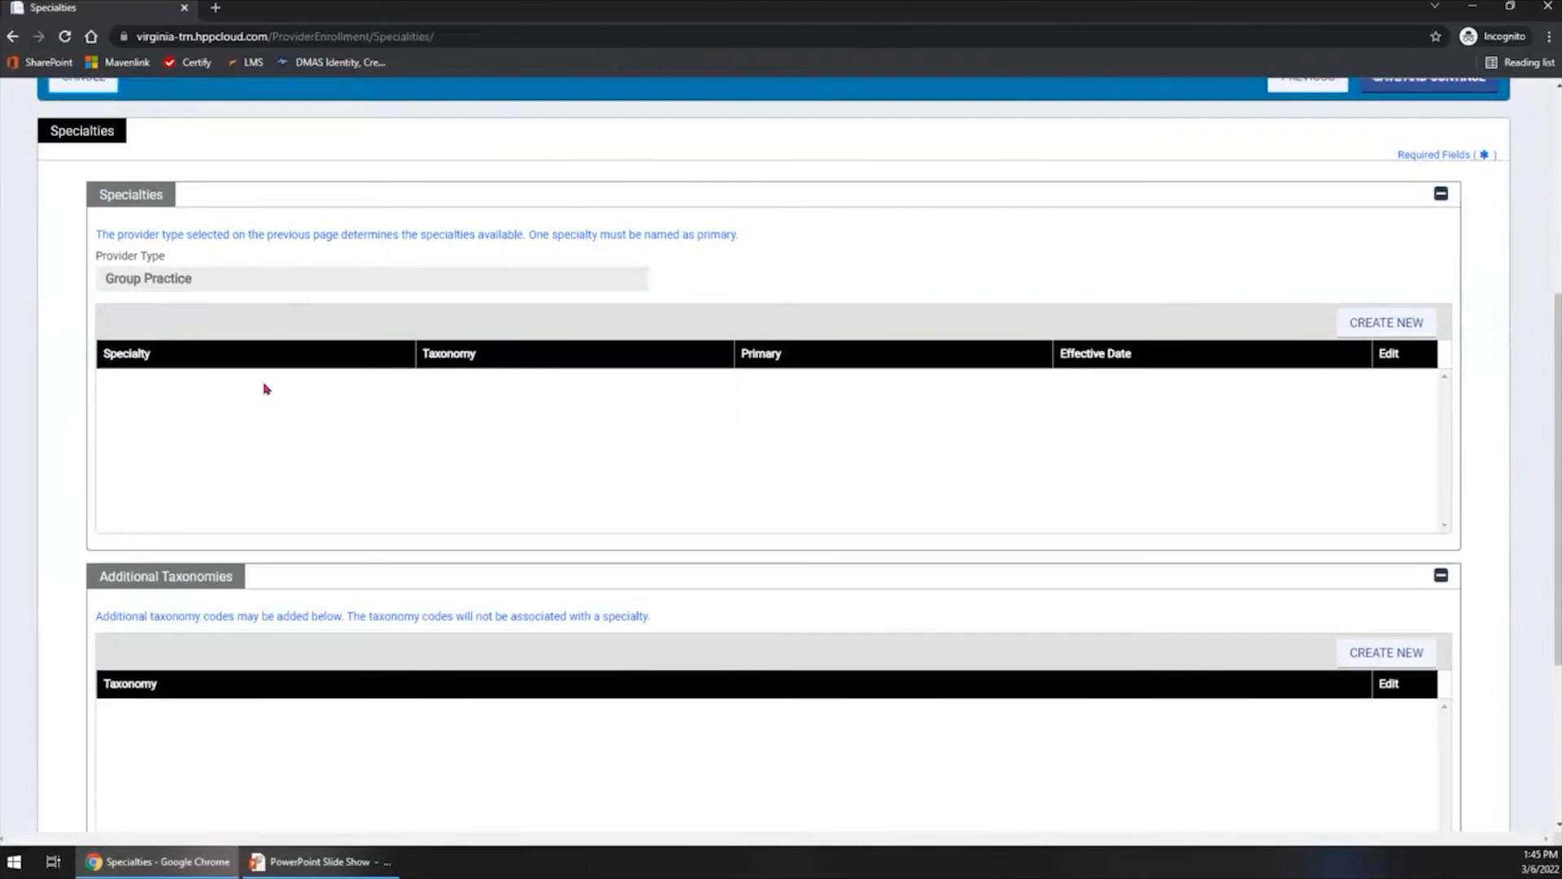
{"action": "key", "text": "ctrl"}
{"action": "left_click", "coordinate": [1415, 328]}
{"action": "key", "text": "ctrl"}
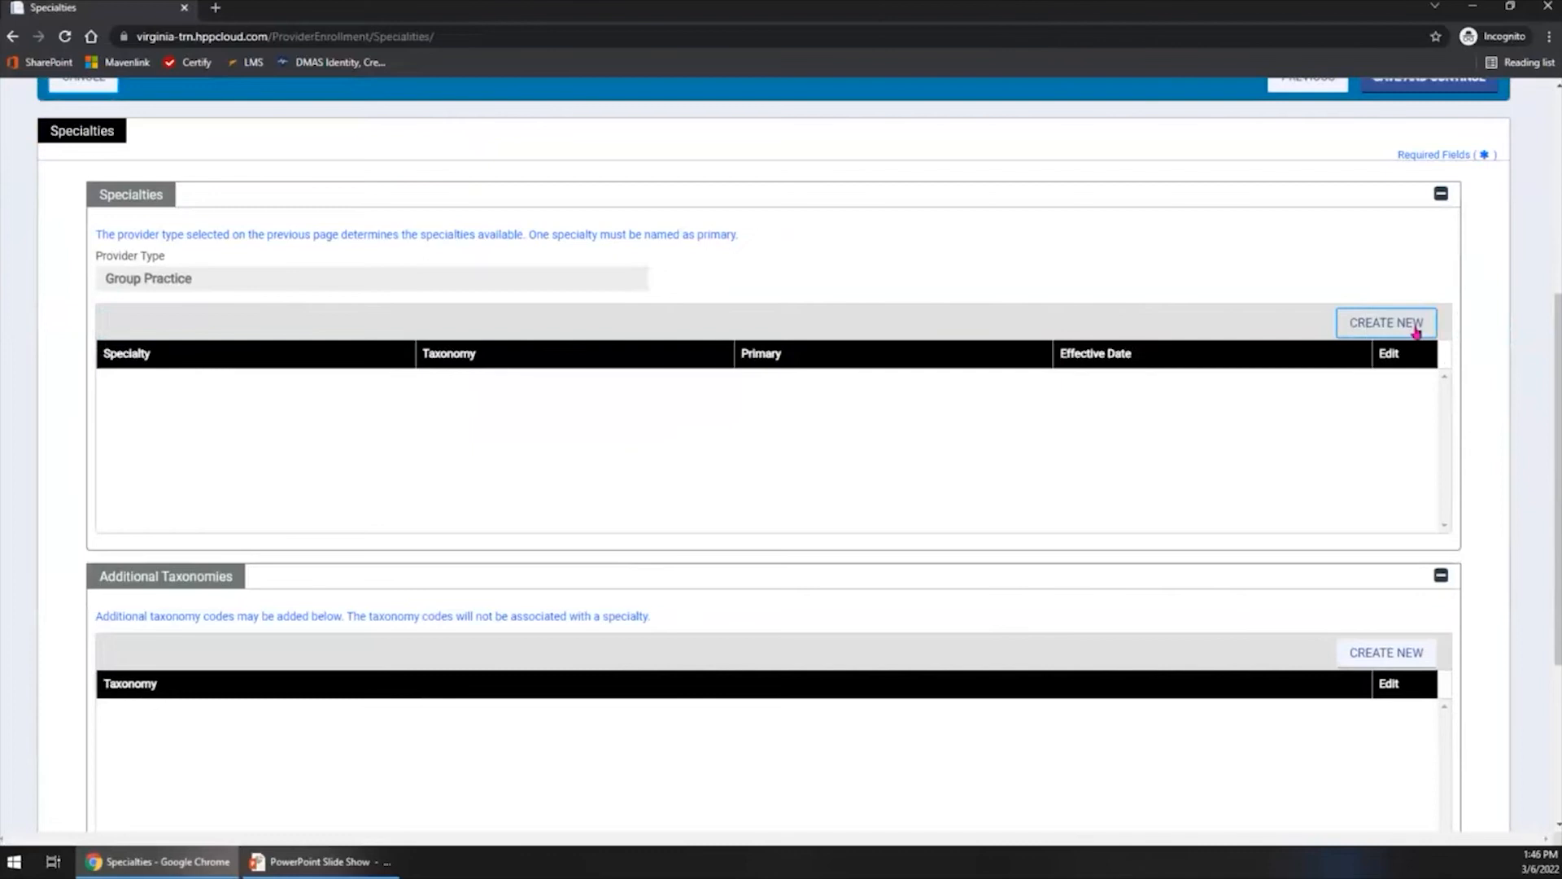
{"action": "left_click", "coordinate": [1415, 328]}
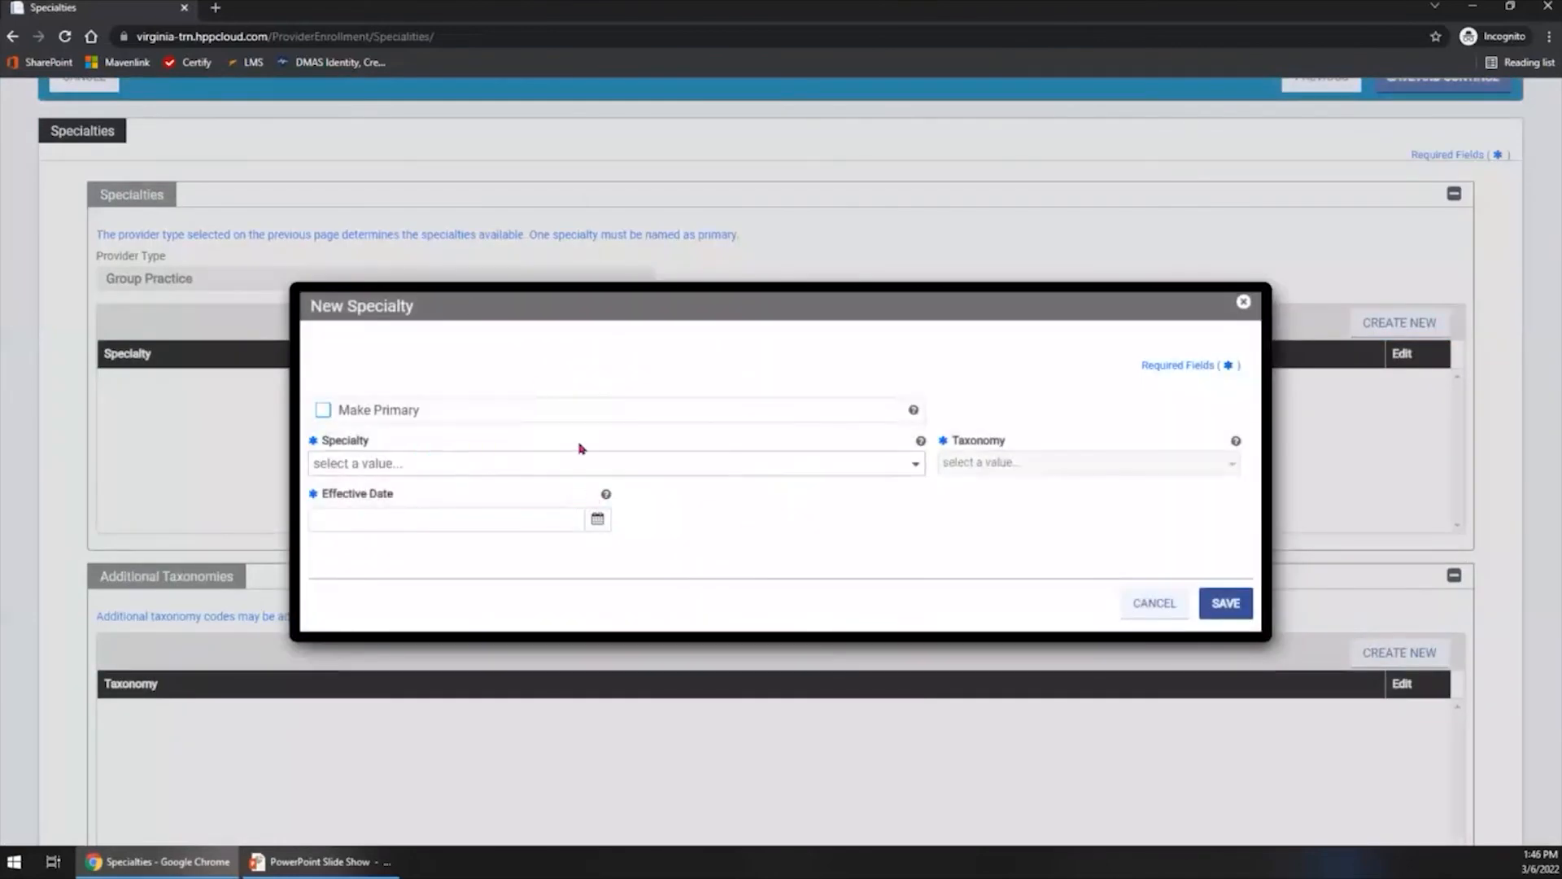
{"action": "left_click", "coordinate": [515, 463]}
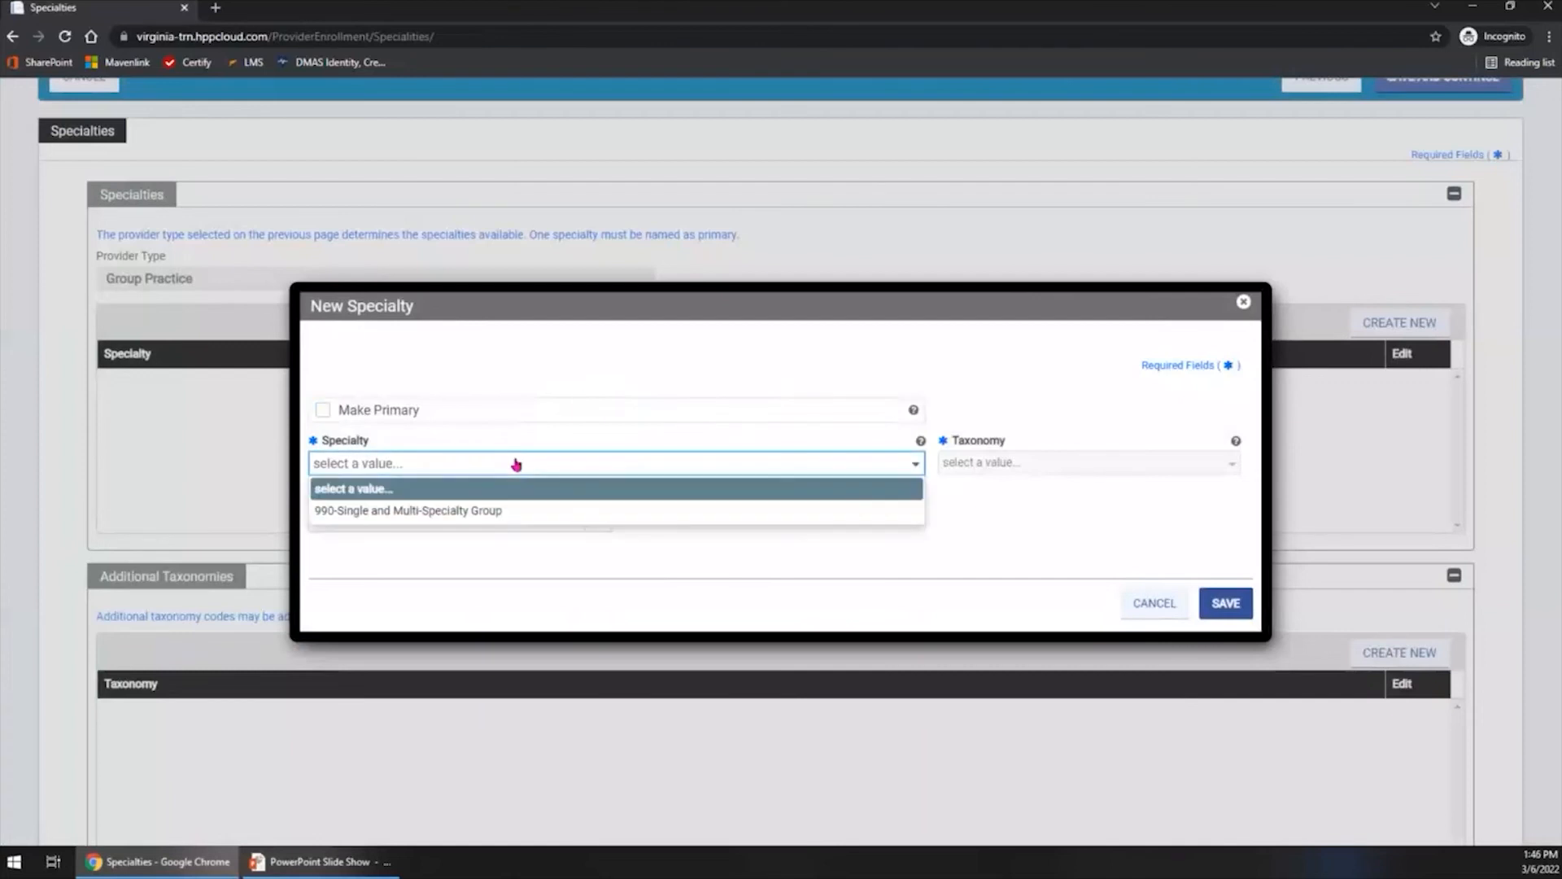
{"action": "left_click", "coordinate": [554, 516]}
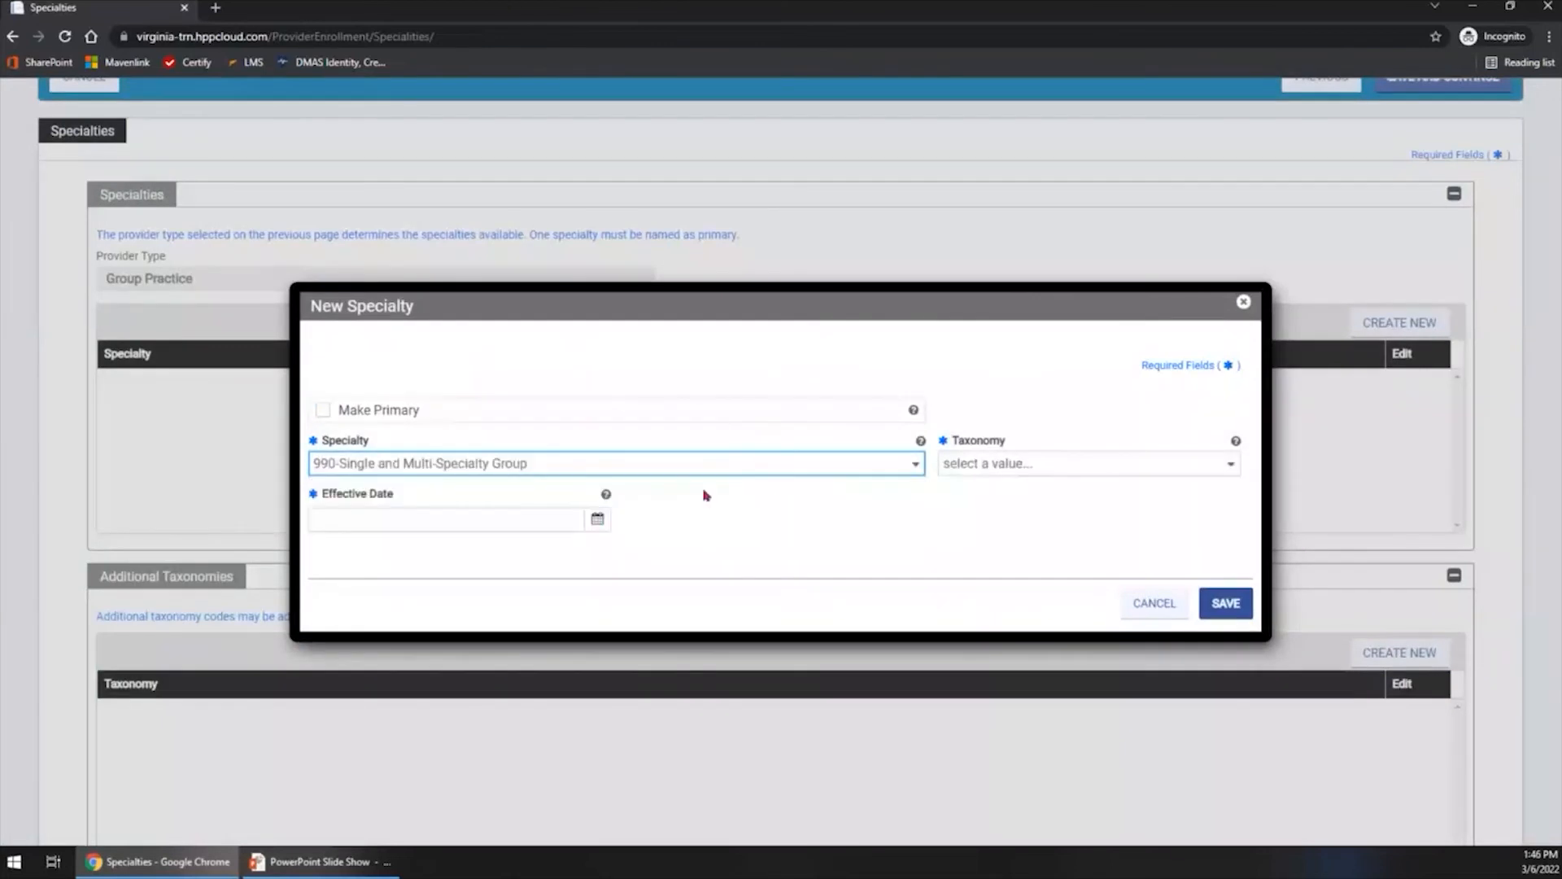
{"action": "left_click", "coordinate": [1016, 479]}
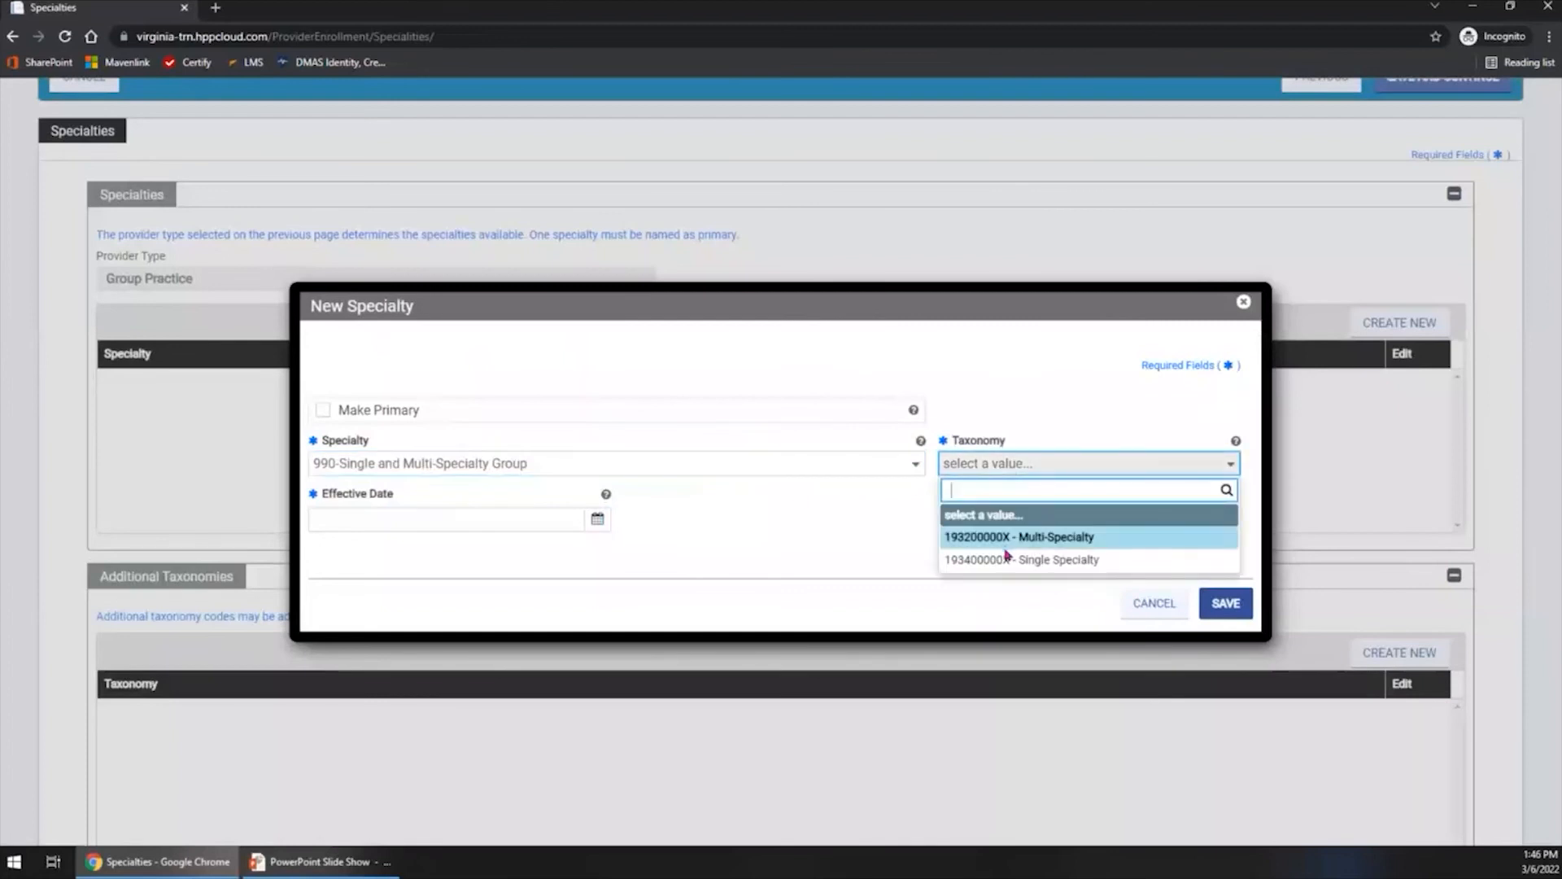
{"action": "left_click", "coordinate": [1007, 560]}
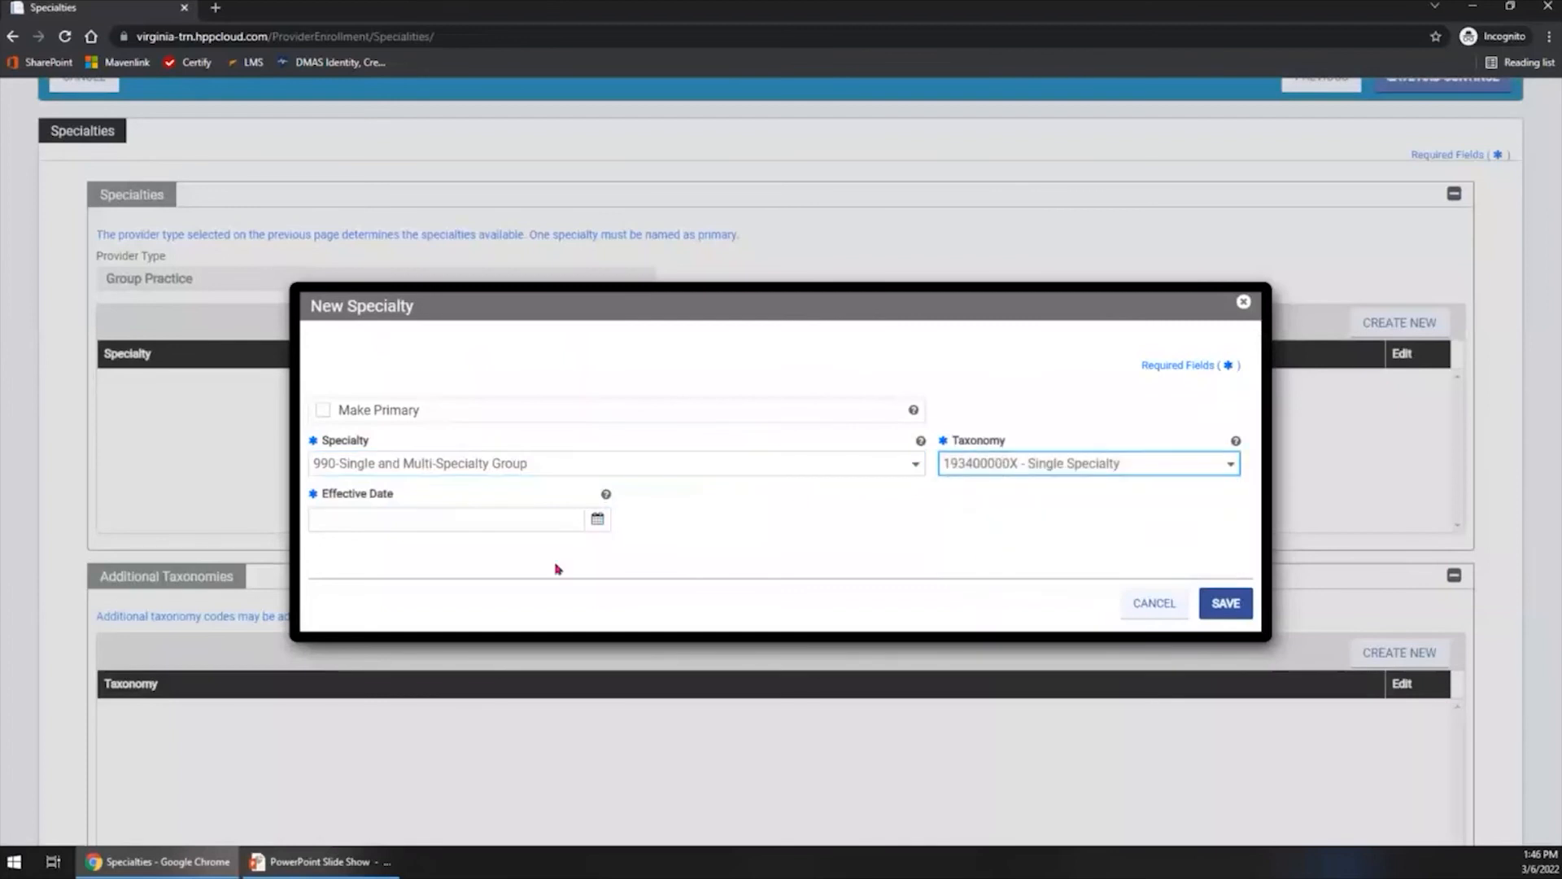
- Set the new specialty's Effective Date to 03/06/2022 and save the entry
{"action": "left_click", "coordinate": [412, 516]}
{"action": "left_click", "coordinate": [597, 519]}
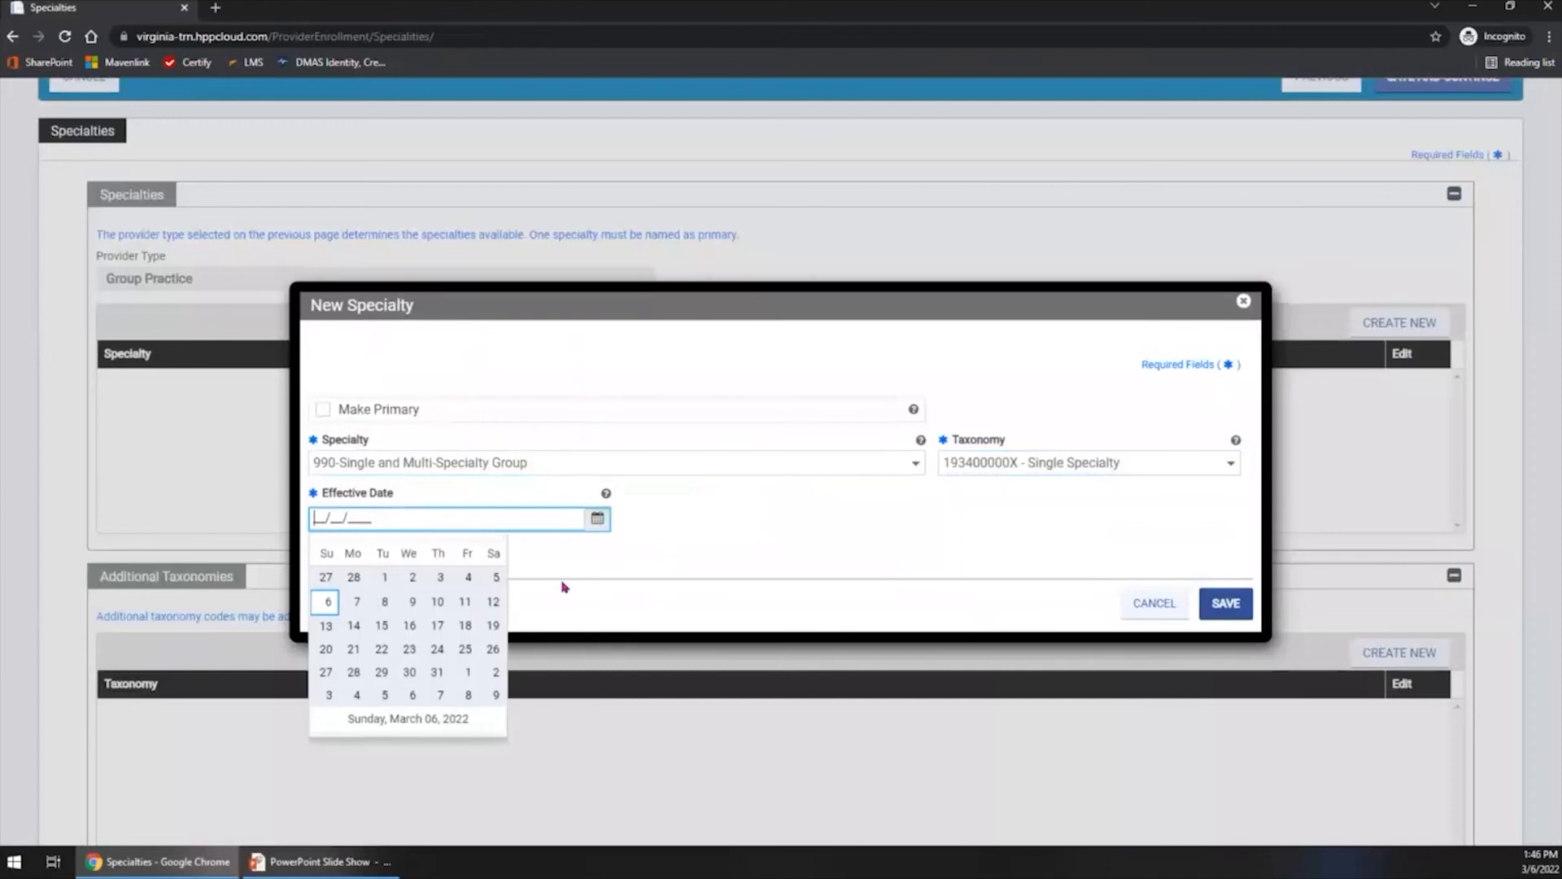
{"action": "left_click", "coordinate": [336, 626]}
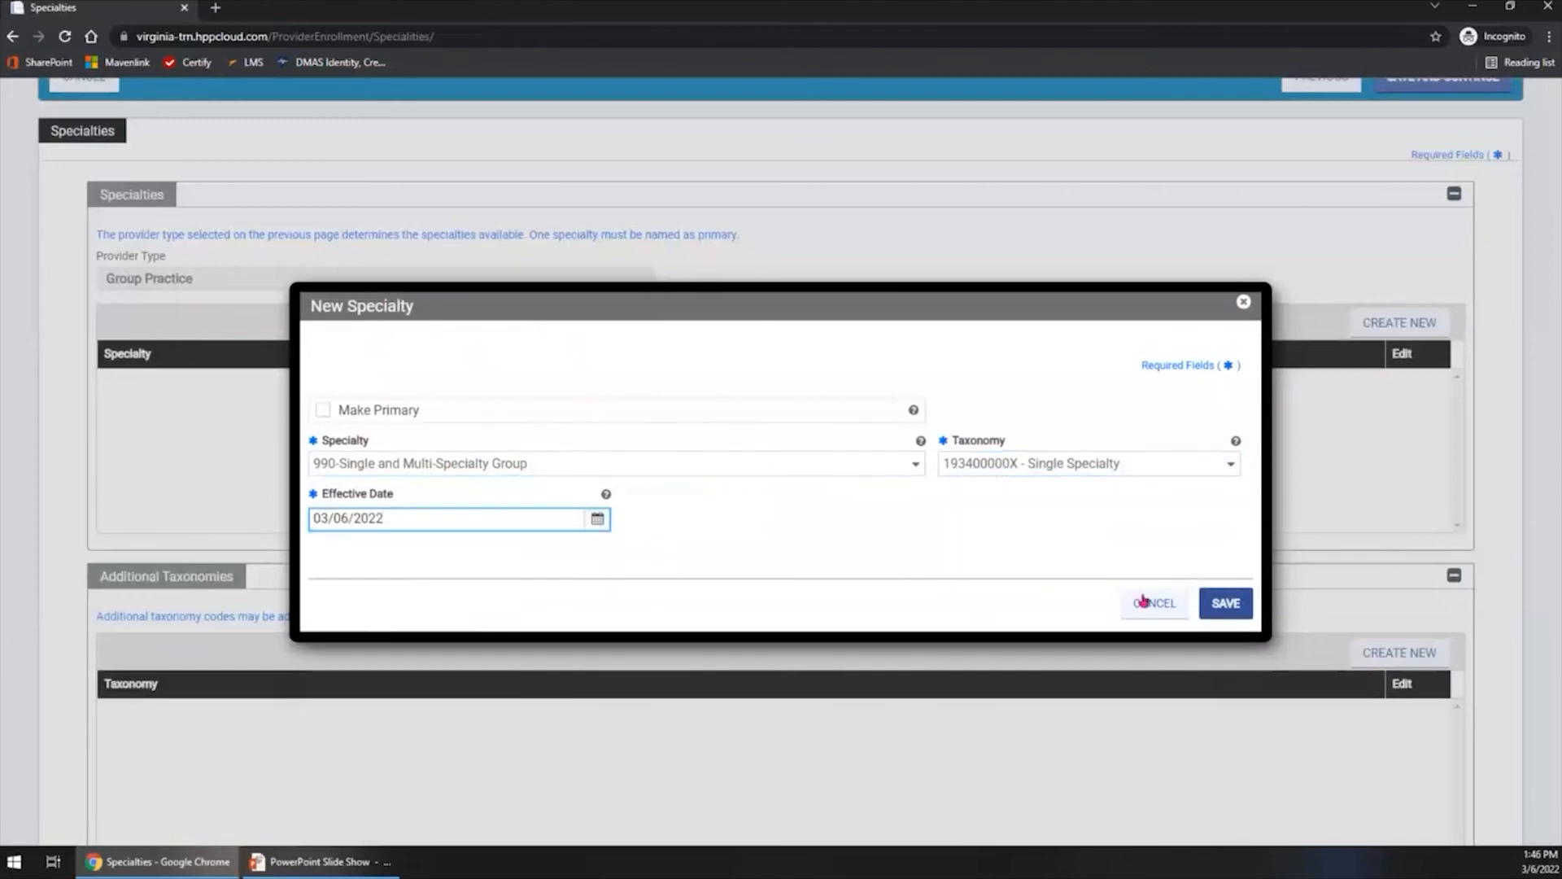
{"action": "left_click", "coordinate": [1228, 606]}
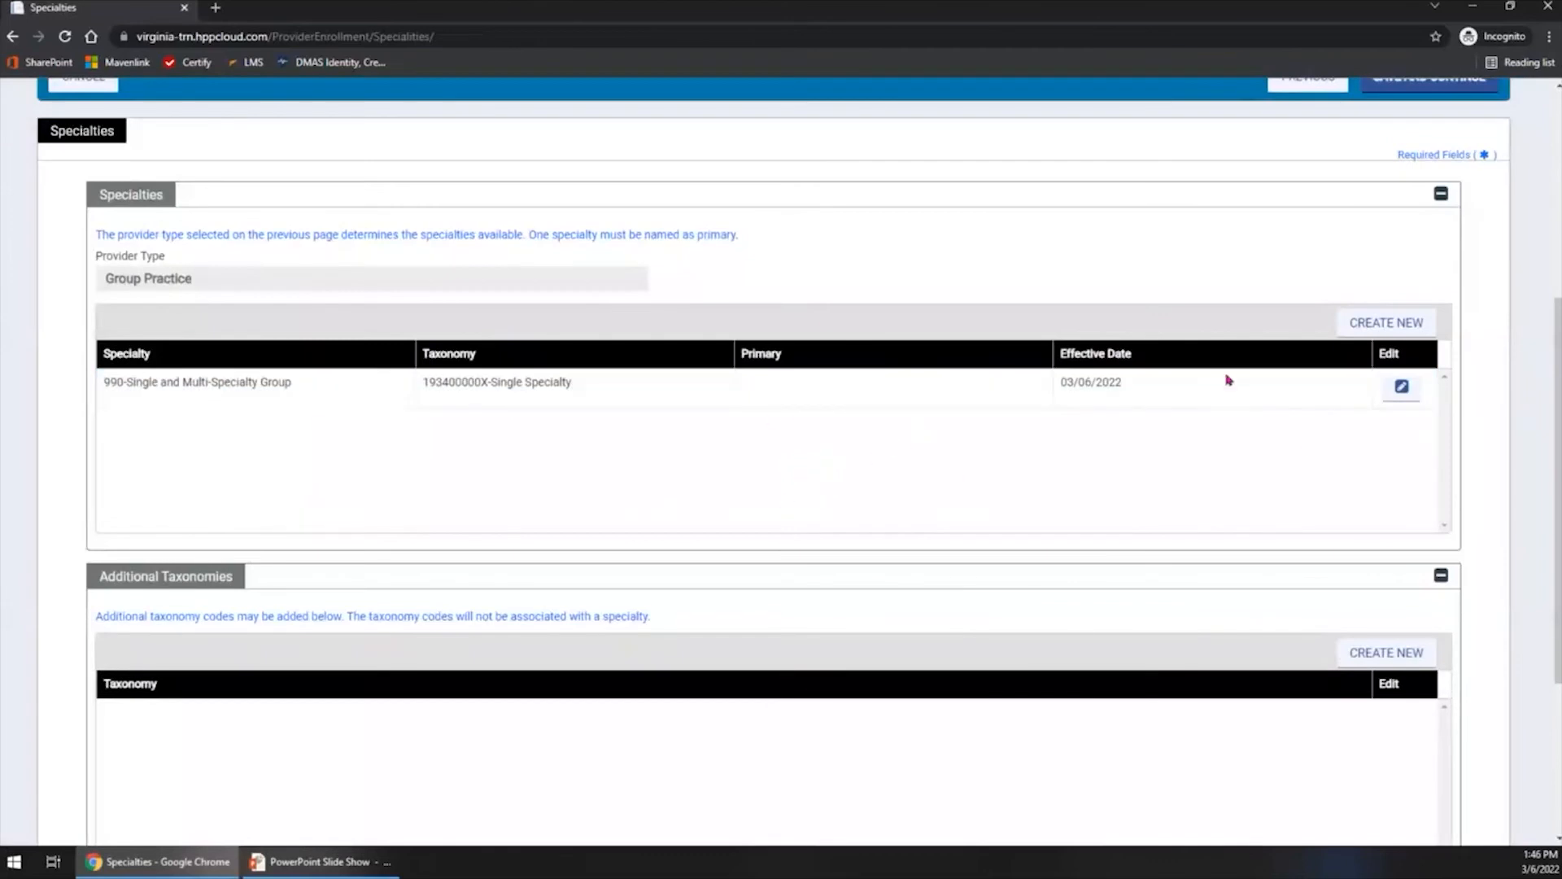
- Open the 990-Single and Multi-Specialty Group entry for editing to view its details, then cancel out of it
{"action": "left_click", "coordinate": [1404, 396]}
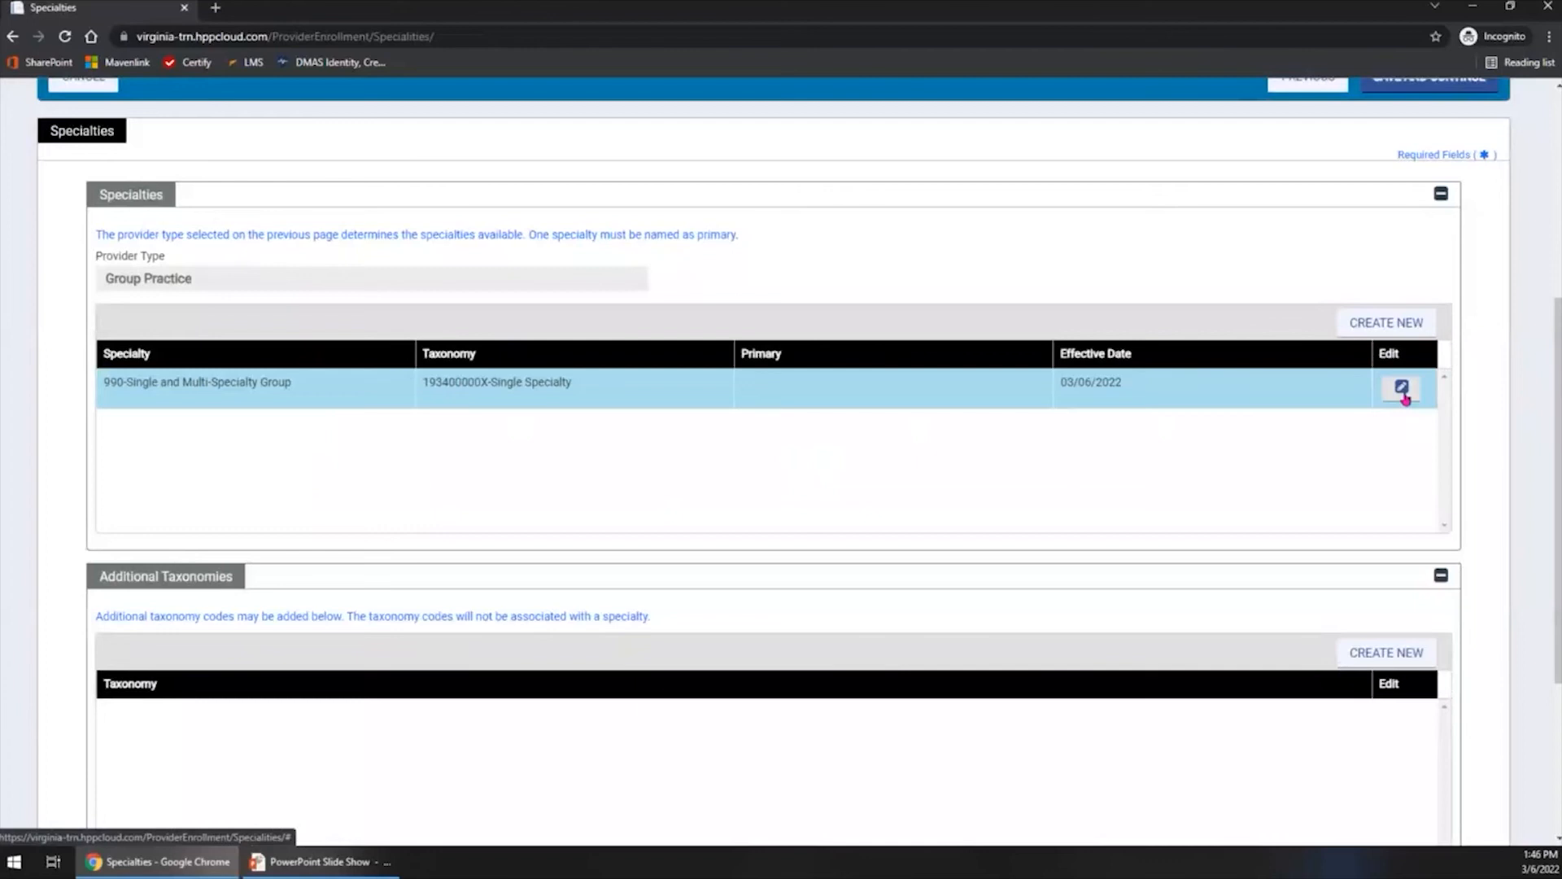
{"action": "left_click", "coordinate": [1404, 396]}
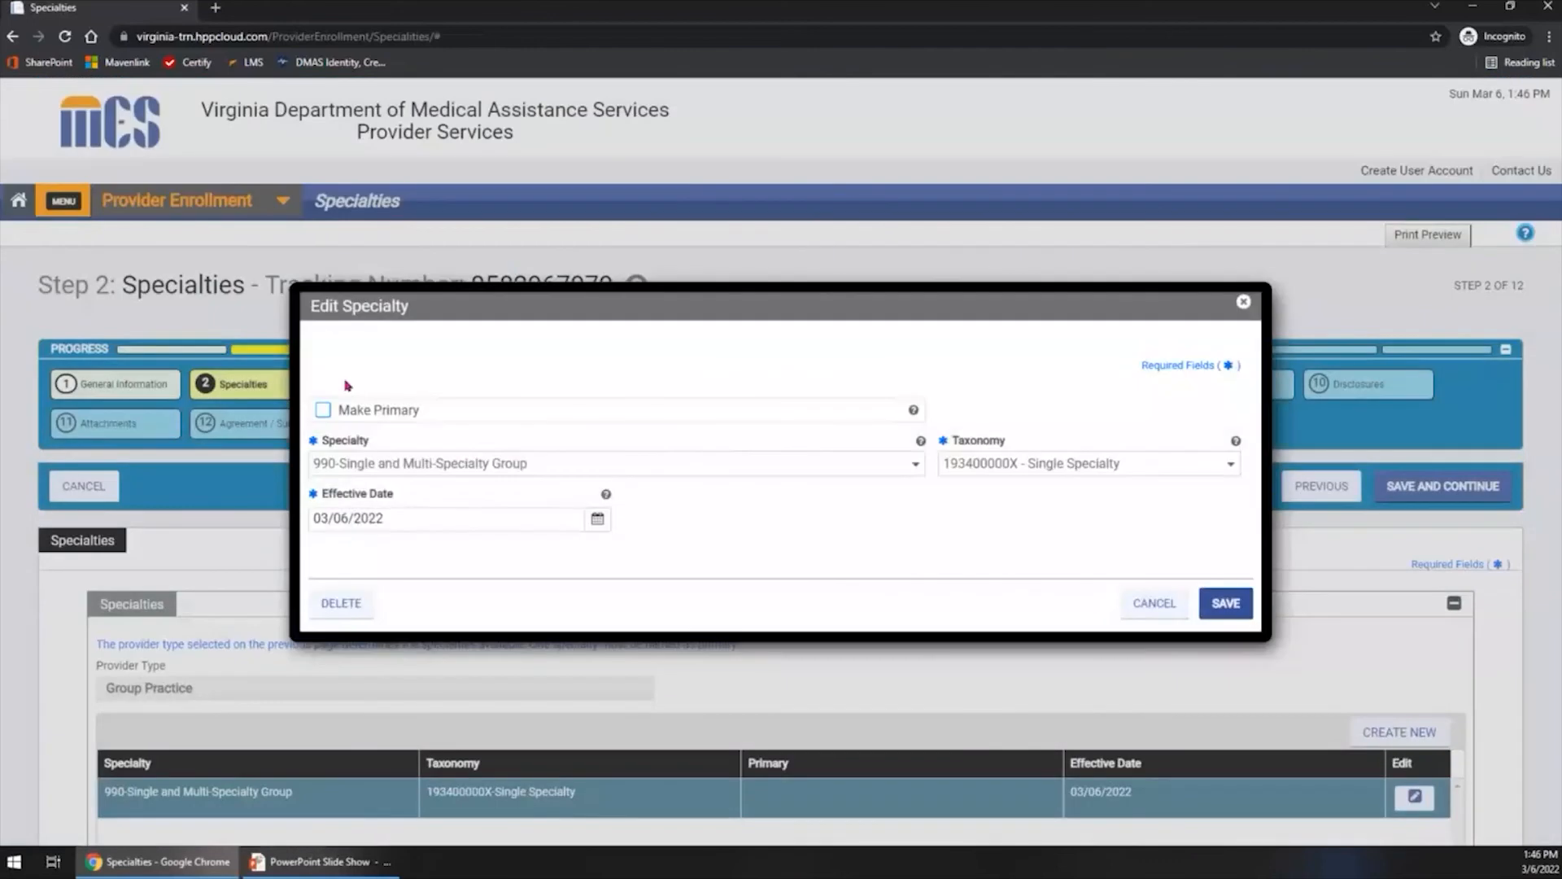
{"action": "left_click", "coordinate": [1169, 608]}
- Add 193200000X - Multi-Specialty under Additional Taxonomies and save it
{"action": "scroll", "coordinate": [846, 598], "scroll_direction": "down", "scroll_amount": 3}
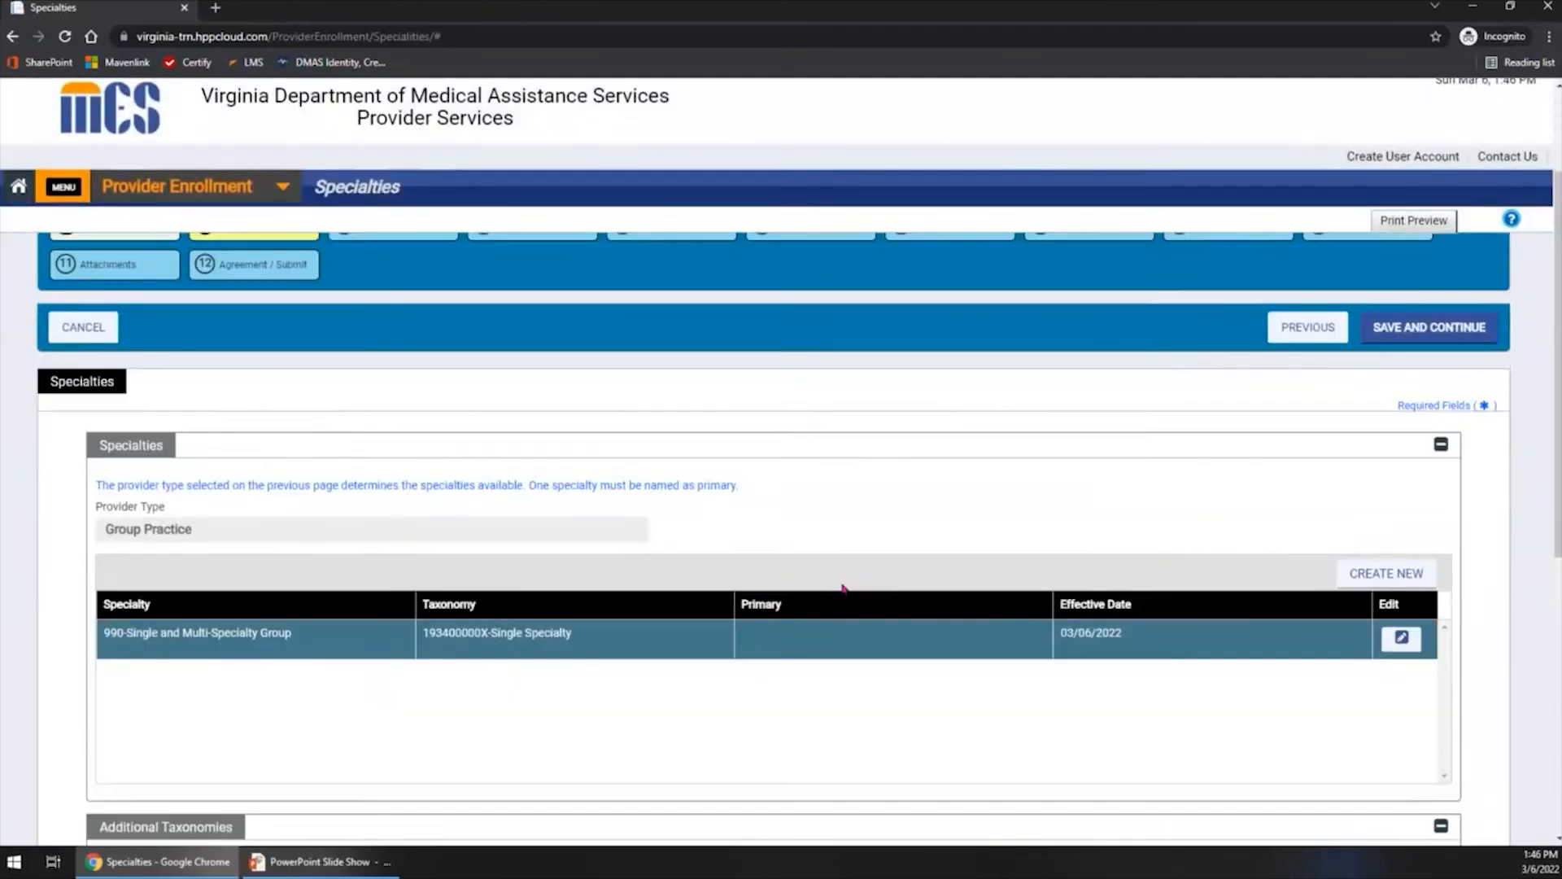
{"action": "scroll", "coordinate": [844, 589], "scroll_direction": "down", "scroll_amount": 5}
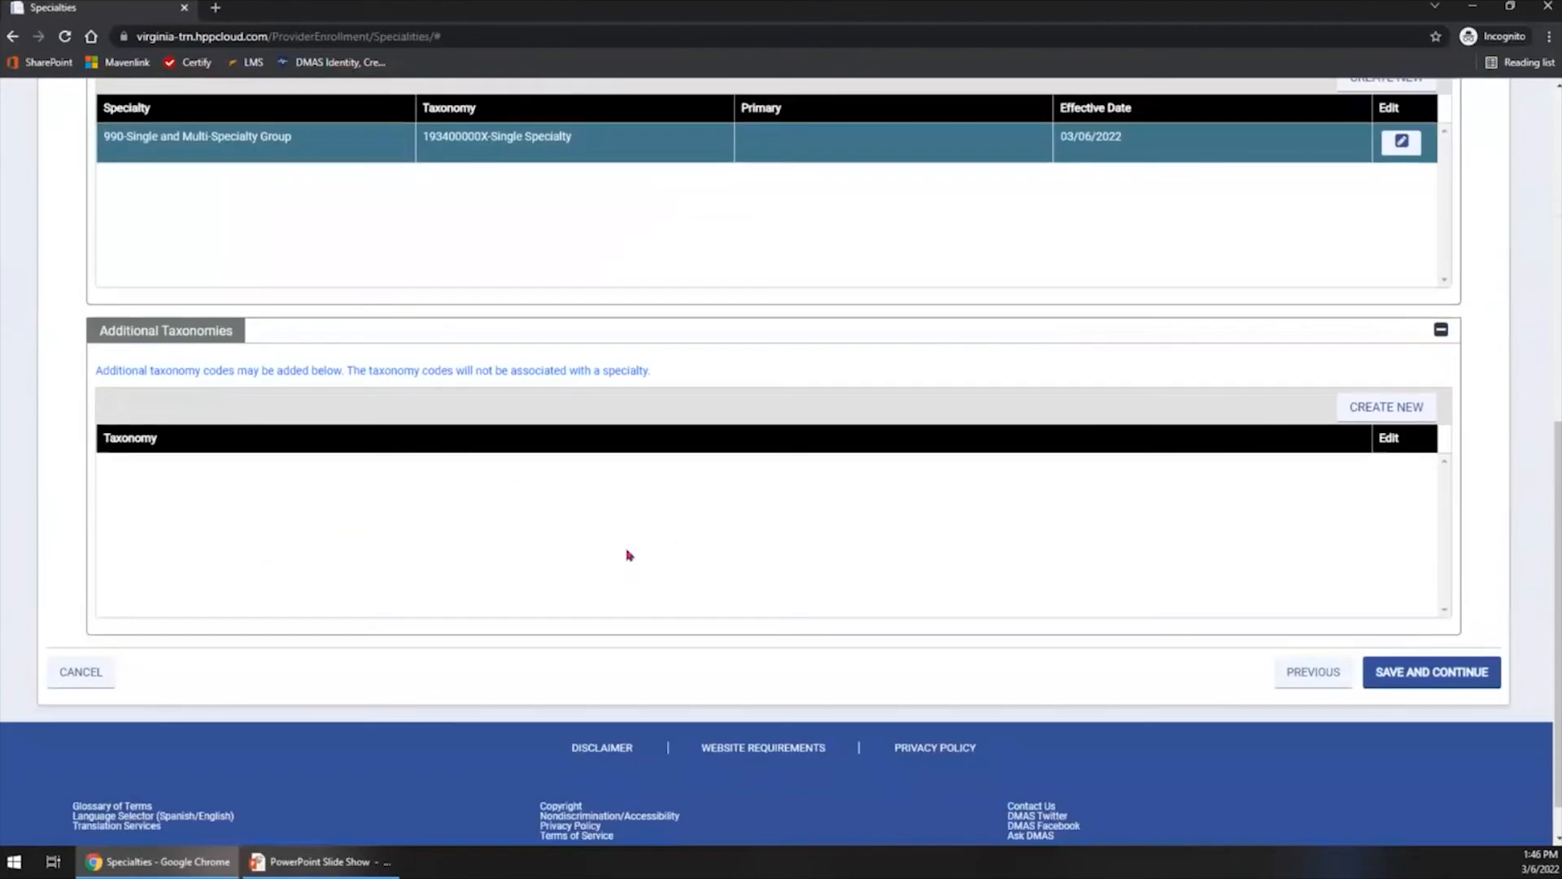
{"action": "left_click", "coordinate": [1388, 413]}
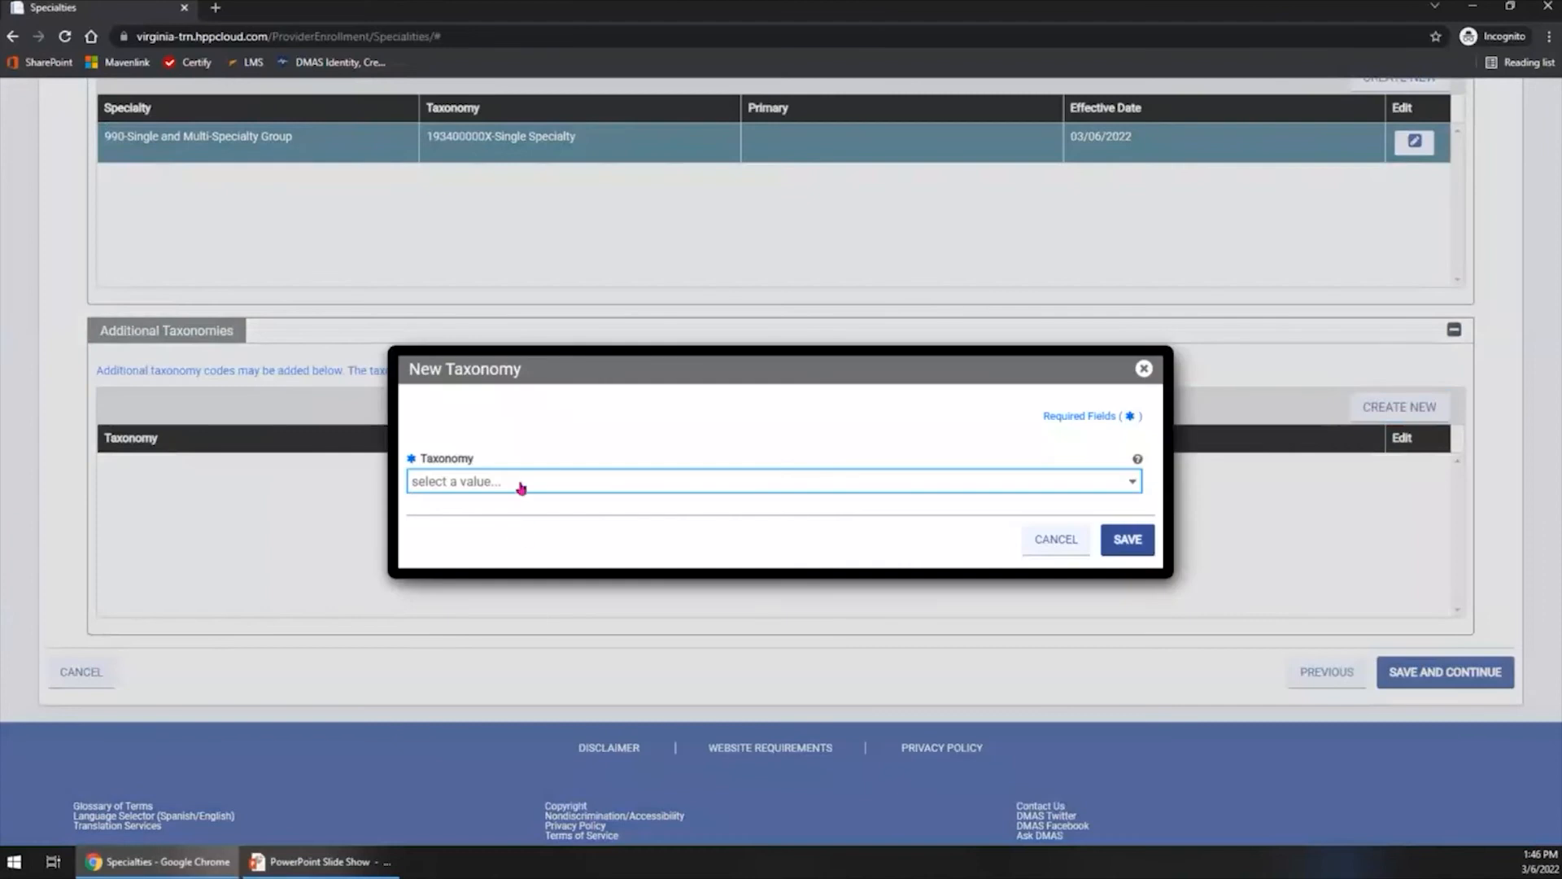
{"action": "left_click", "coordinate": [521, 483]}
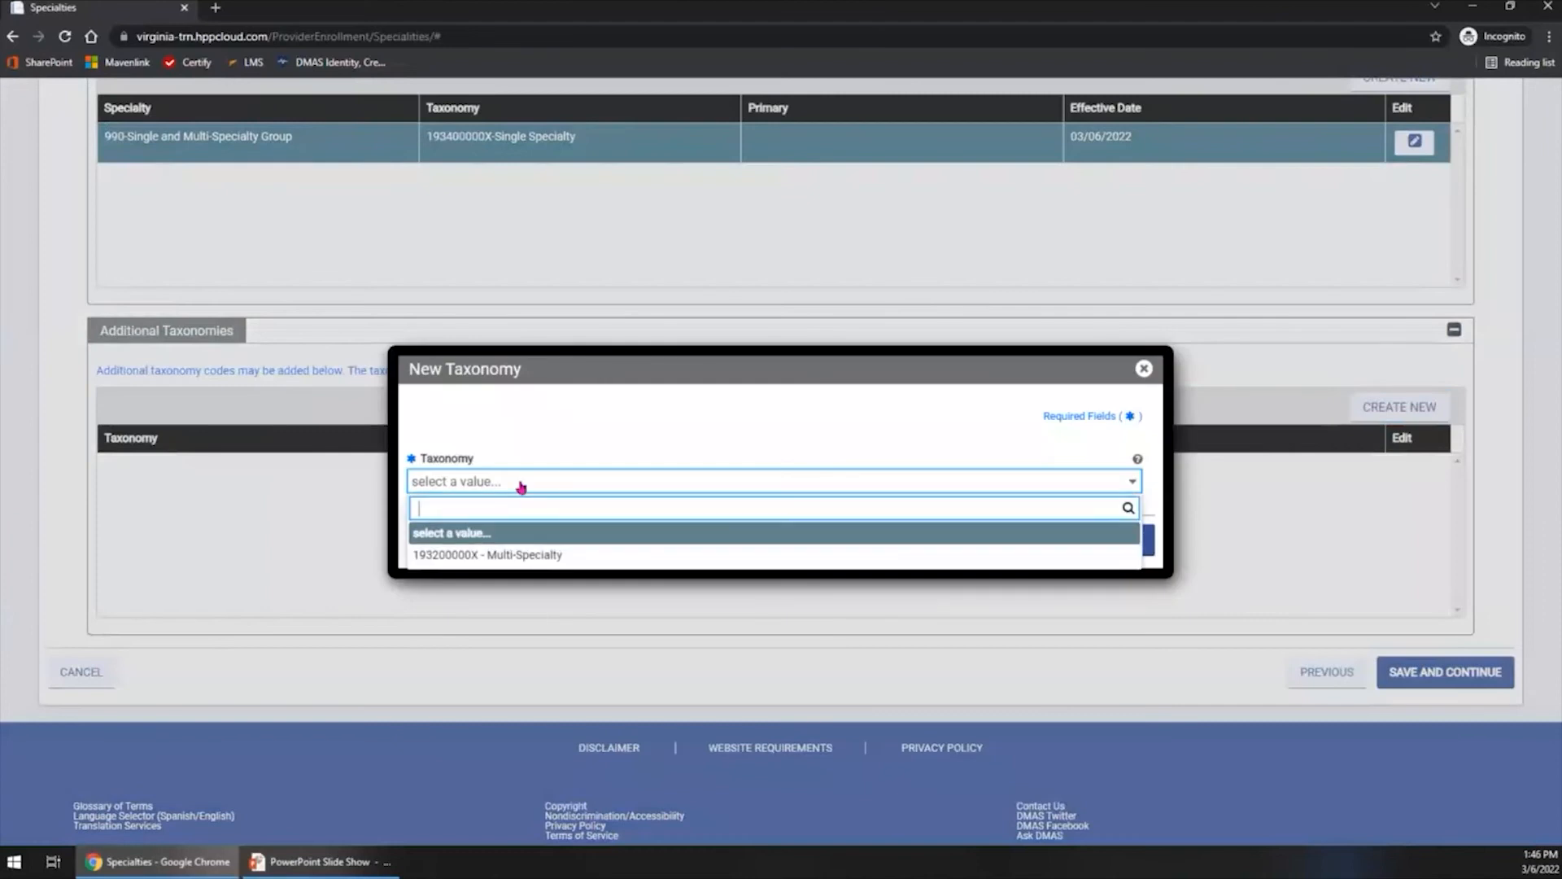
{"action": "left_click", "coordinate": [534, 556]}
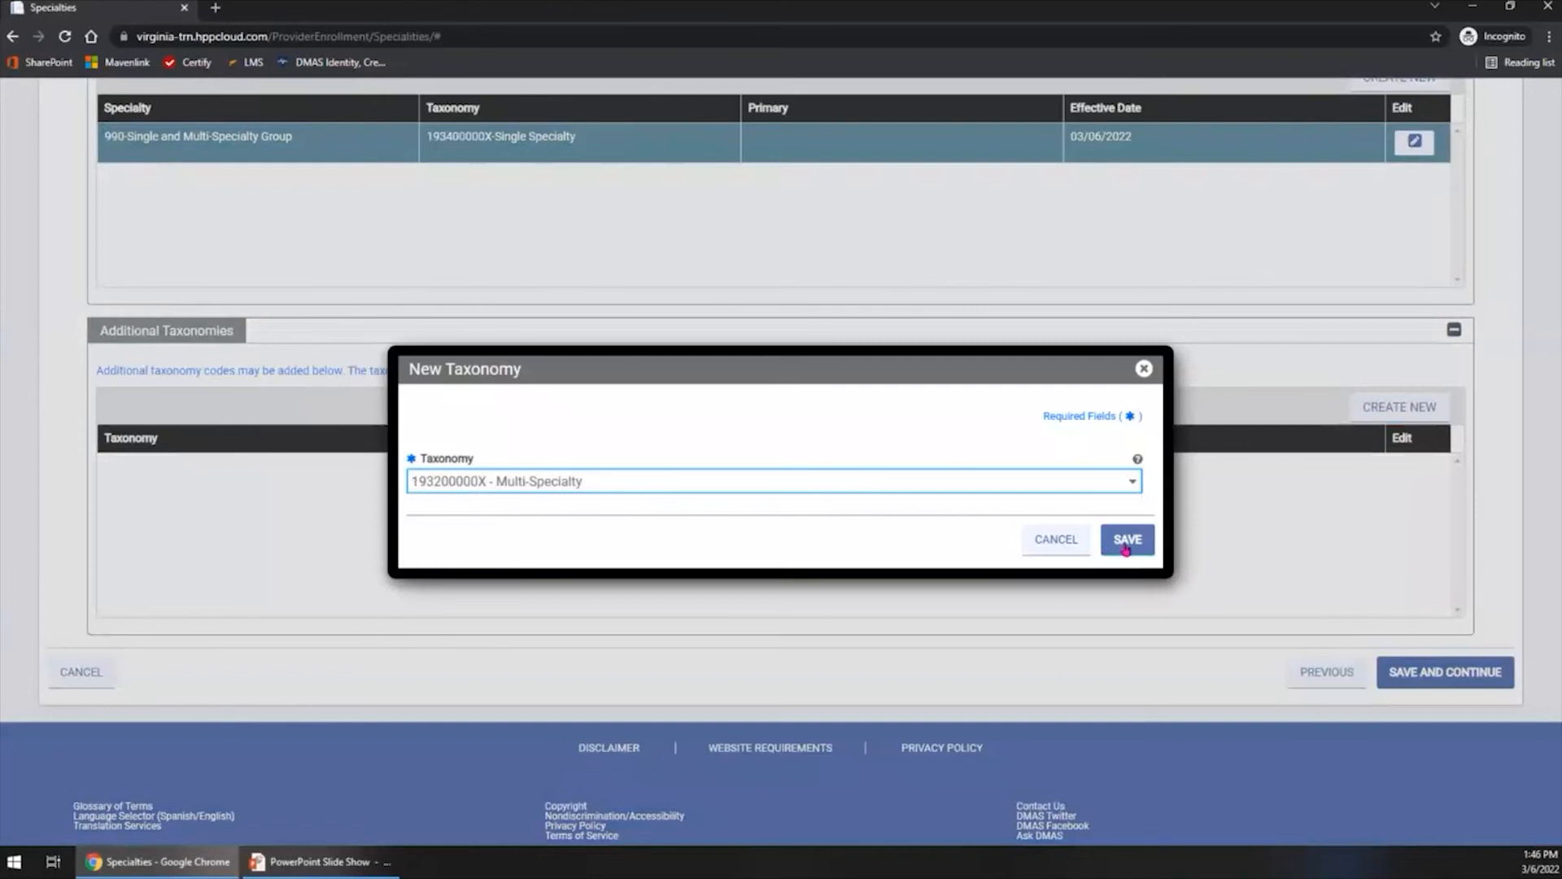
{"action": "left_click", "coordinate": [1126, 540]}
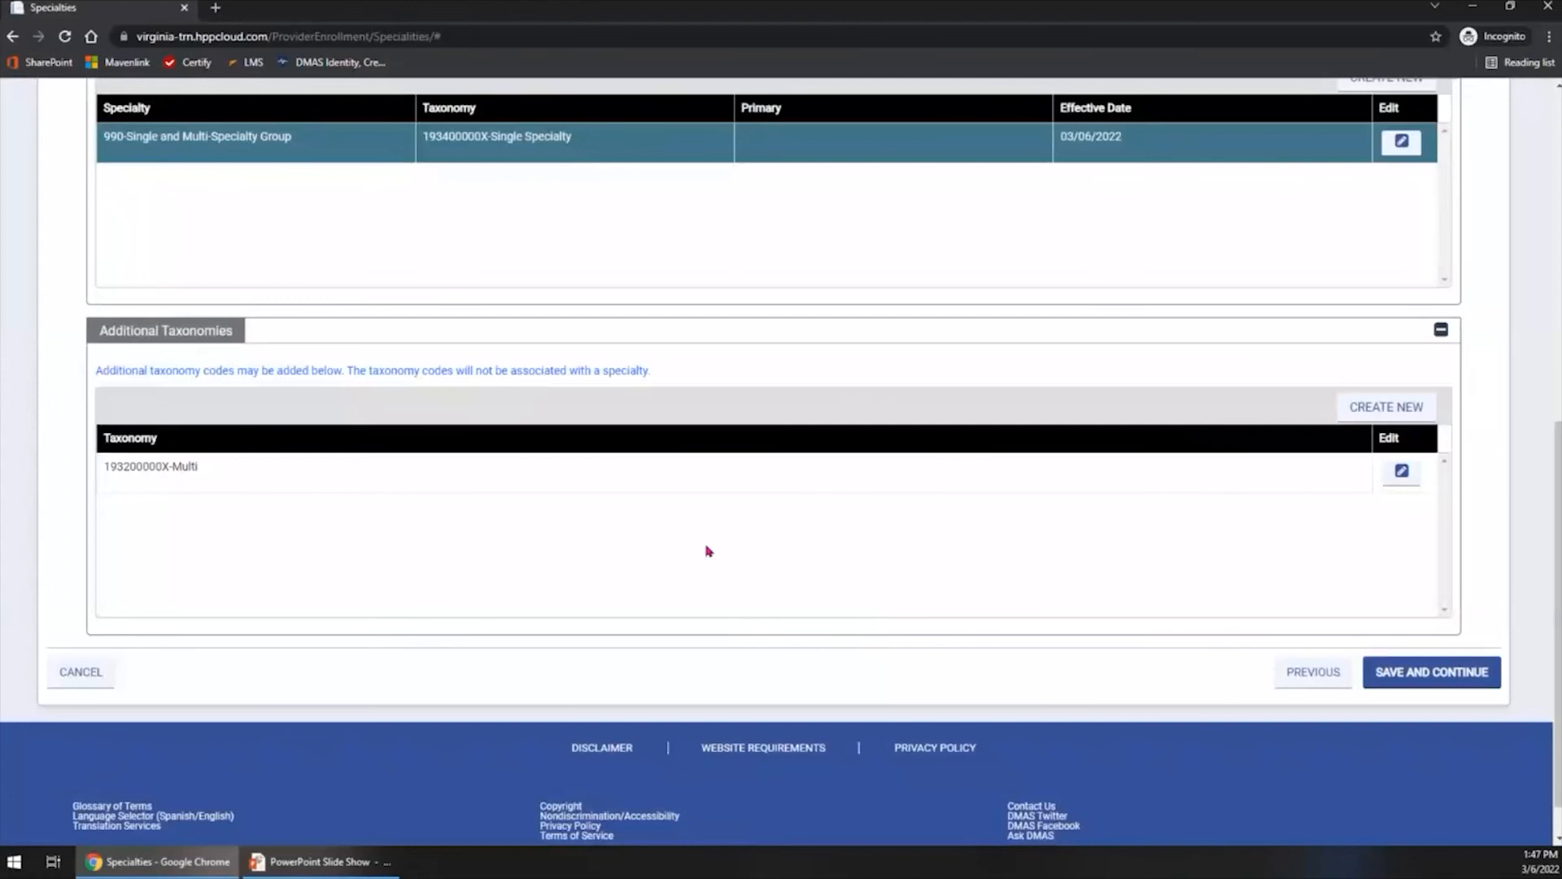
- Try to save the Specialties step and continue to the next step, then check the form's feedback
{"action": "left_click", "coordinate": [1430, 687]}
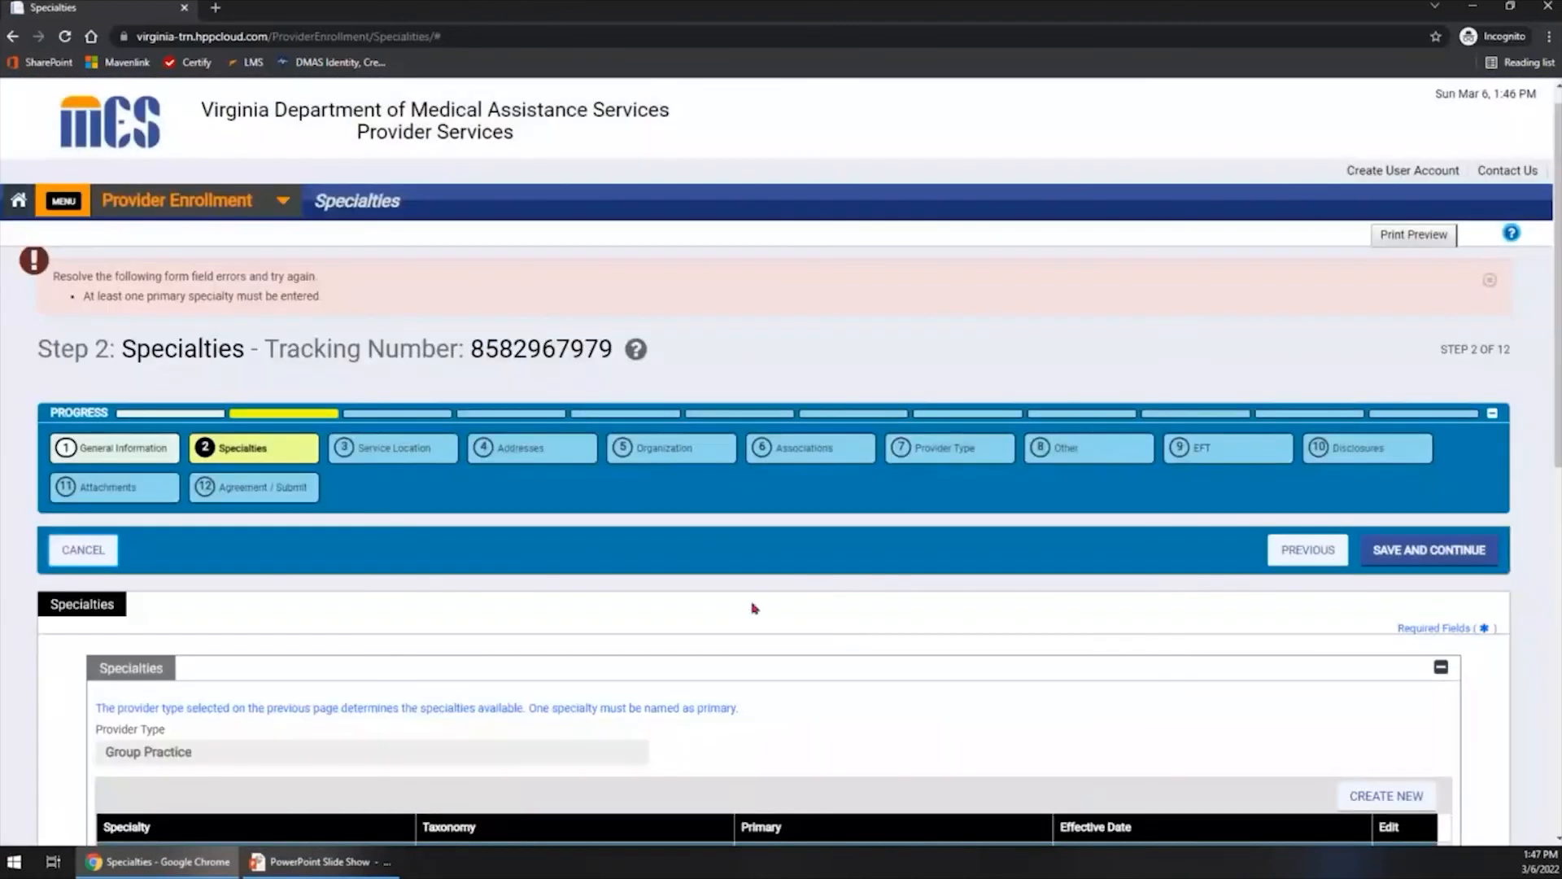
{"action": "left_click", "coordinate": [251, 304]}
{"action": "scroll", "coordinate": [300, 317], "scroll_direction": "down", "scroll_amount": 4}
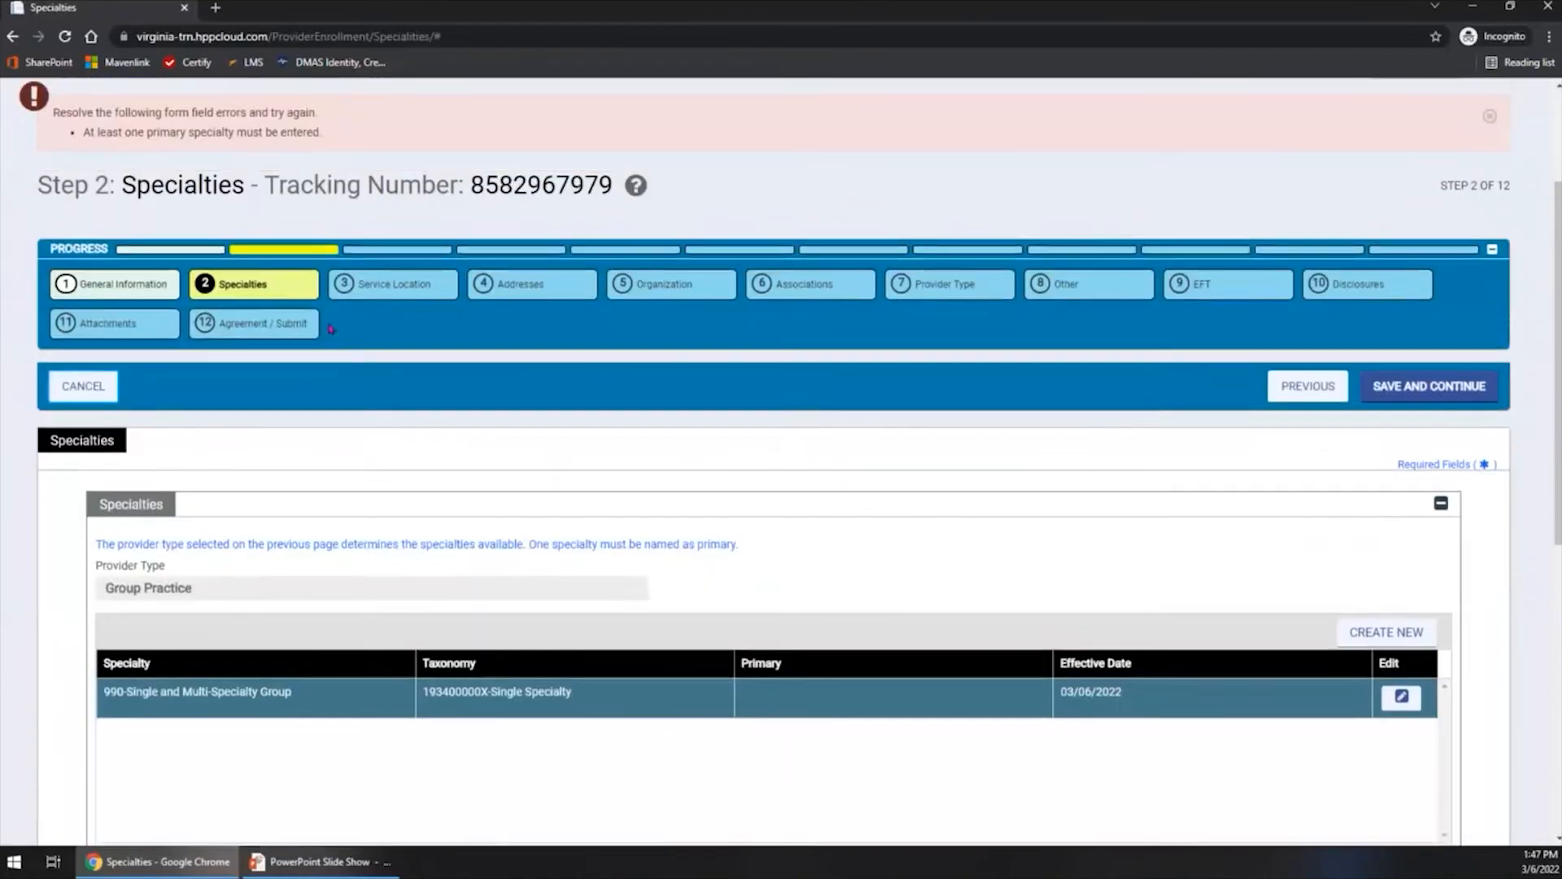
- Edit the 990-Single and Multi-Specialty Group entry to make it the primary specialty and save it
{"action": "scroll", "coordinate": [329, 328], "scroll_direction": "down", "scroll_amount": 1}
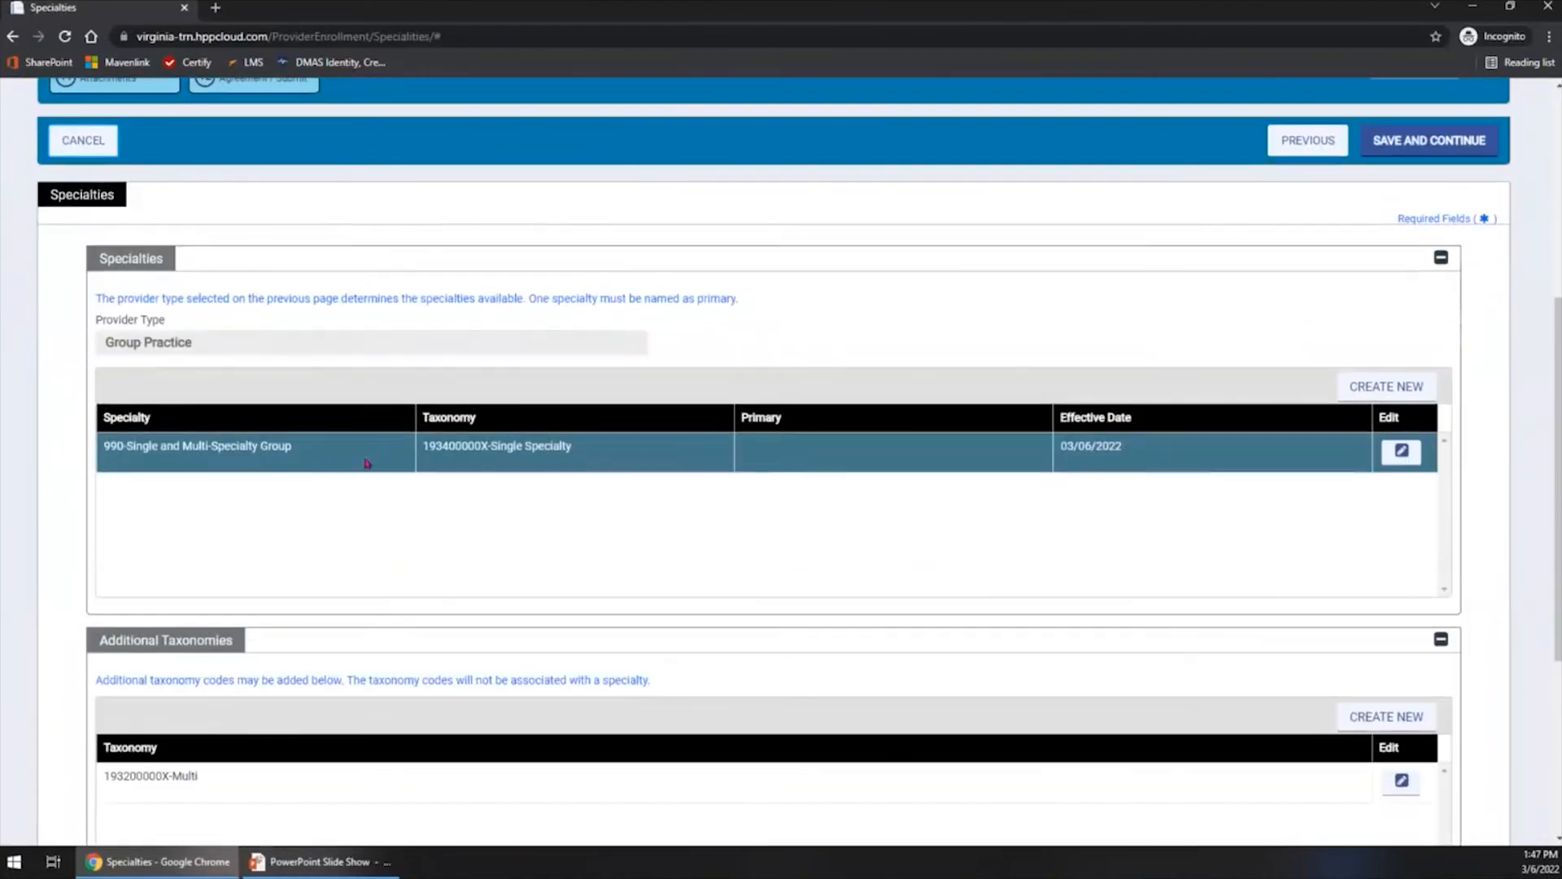
{"action": "left_click", "coordinate": [447, 525]}
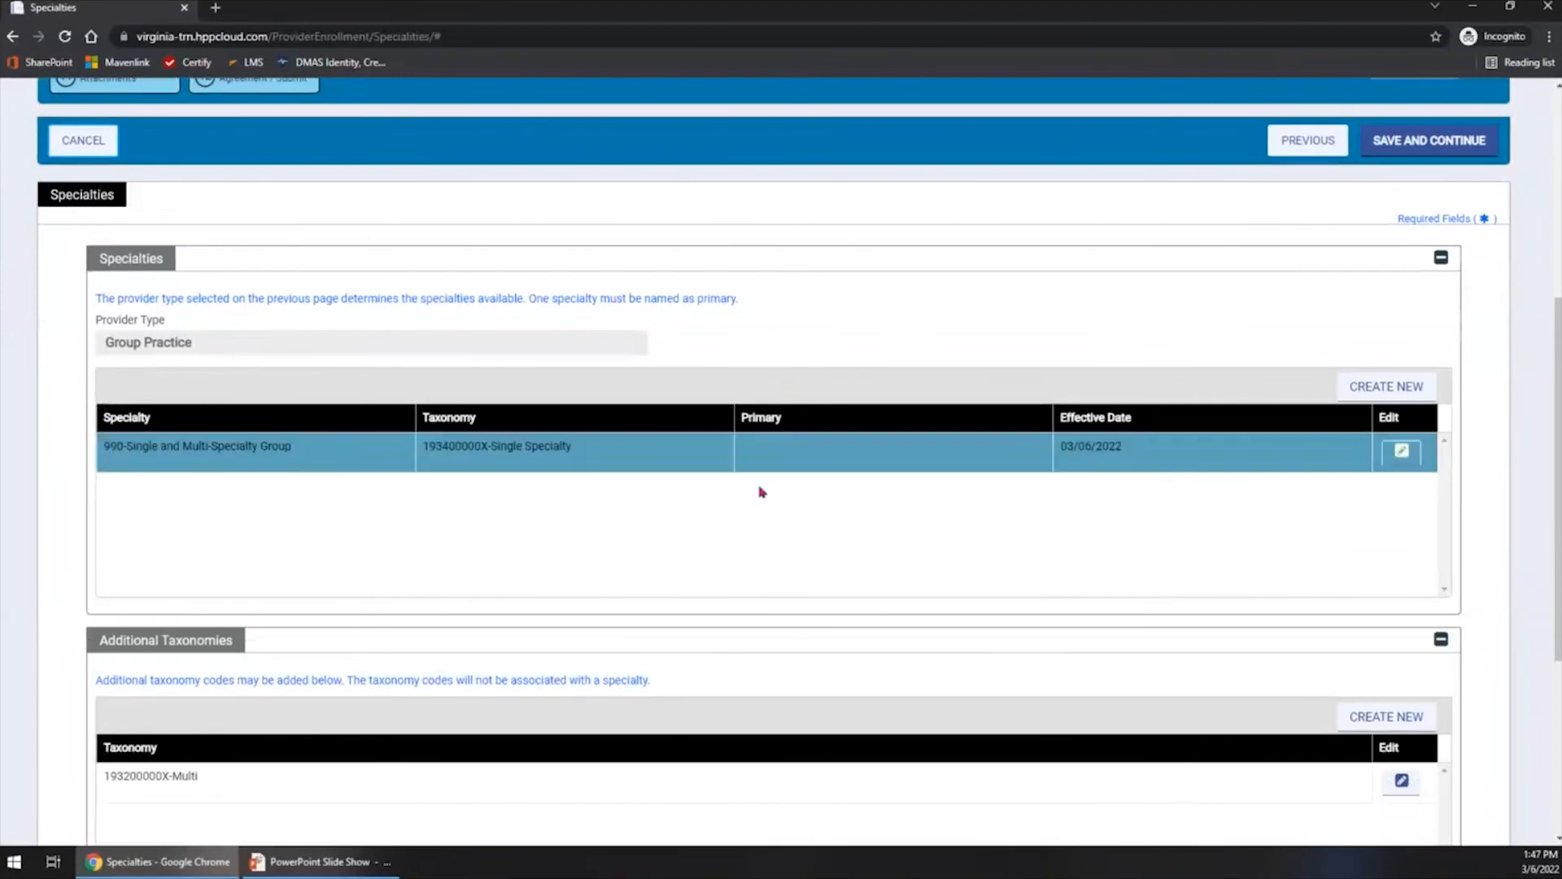
{"action": "left_click", "coordinate": [1401, 451]}
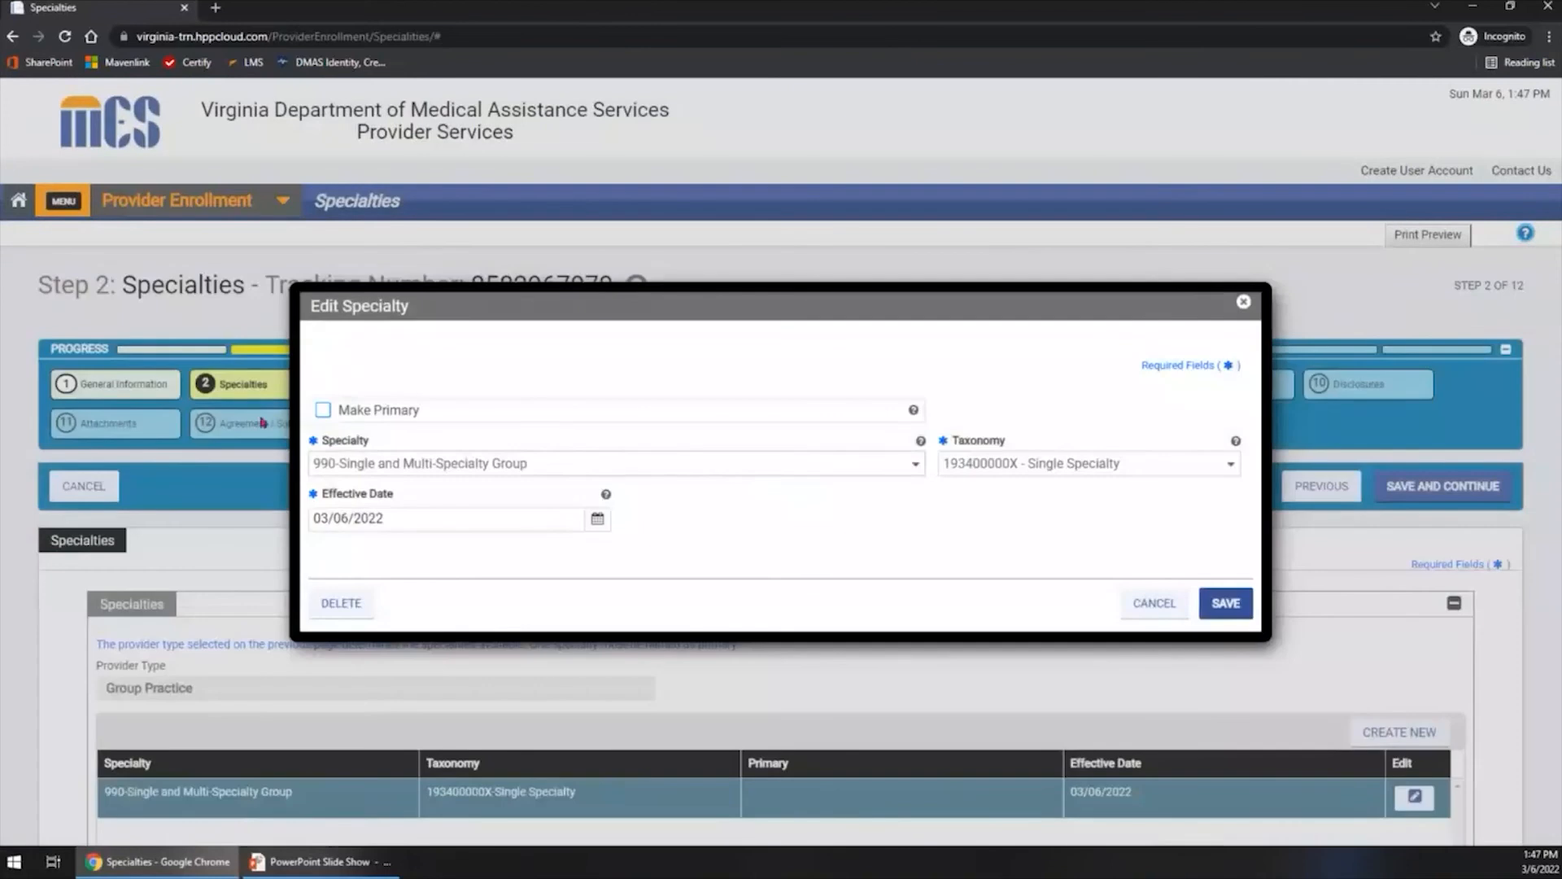
{"action": "left_click", "coordinate": [323, 411]}
{"action": "left_click", "coordinate": [323, 412]}
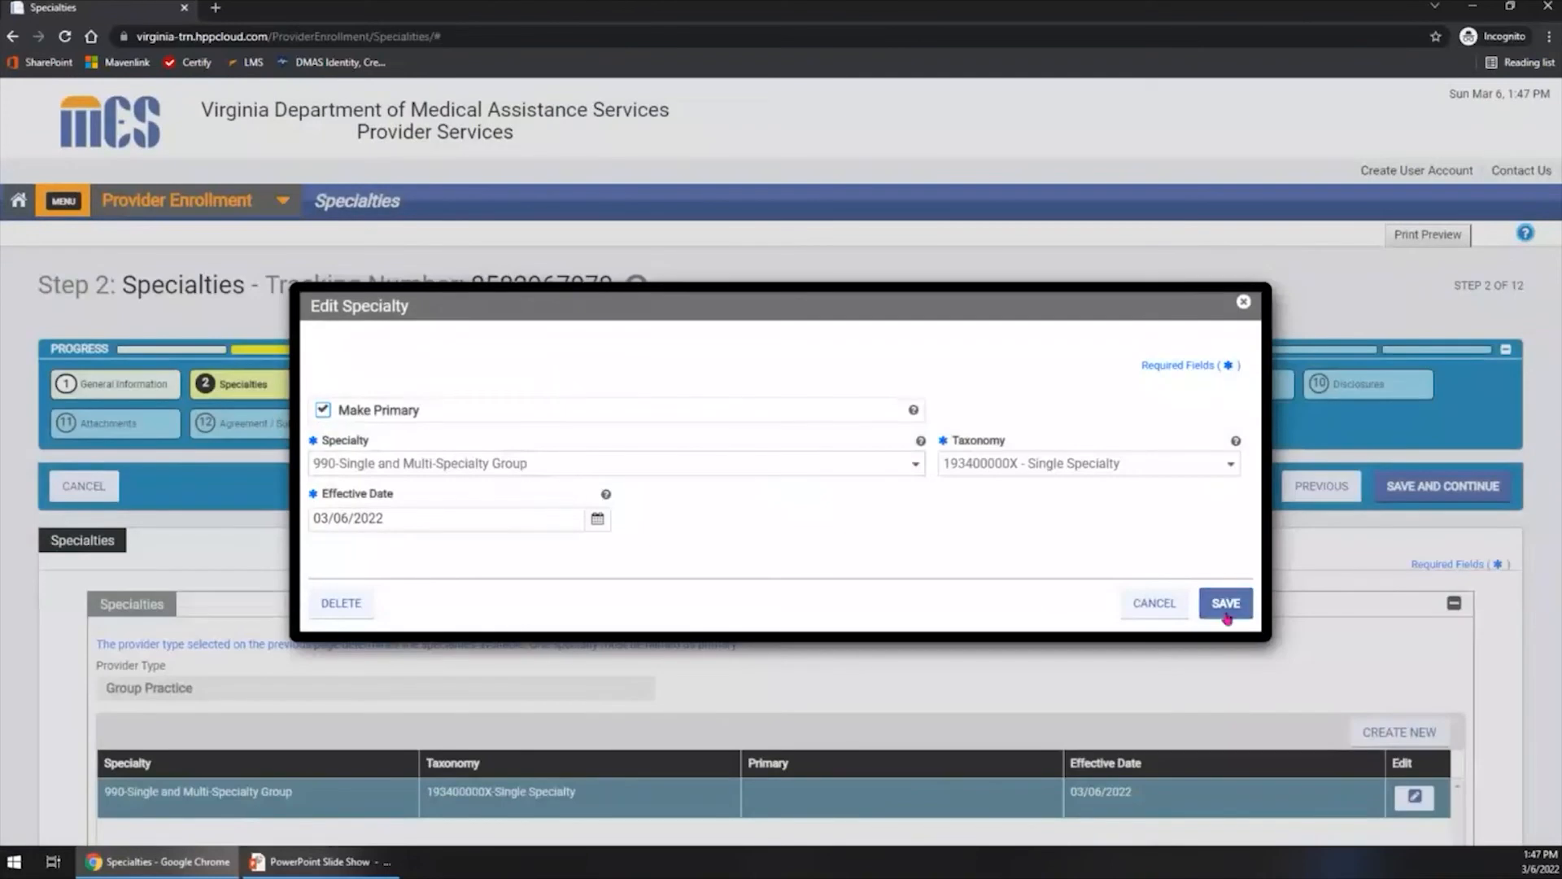
{"action": "left_click", "coordinate": [1226, 617]}
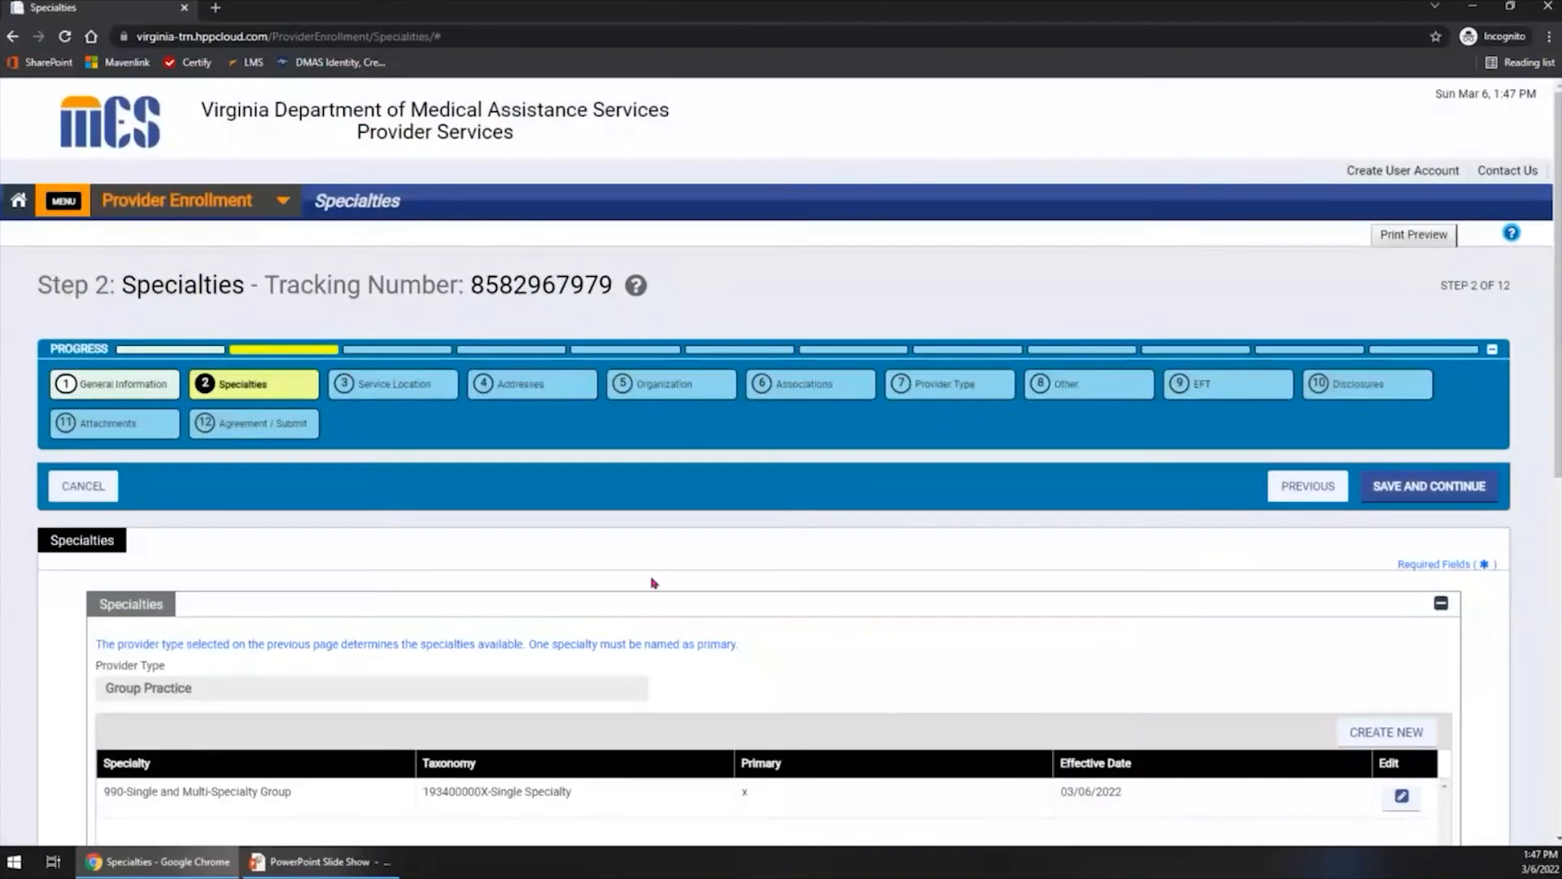
- Review the specialty and additional taxonomy entries, and save the Specialties step to continue to Service Location
{"action": "scroll", "coordinate": [433, 550], "scroll_direction": "down", "scroll_amount": 1}
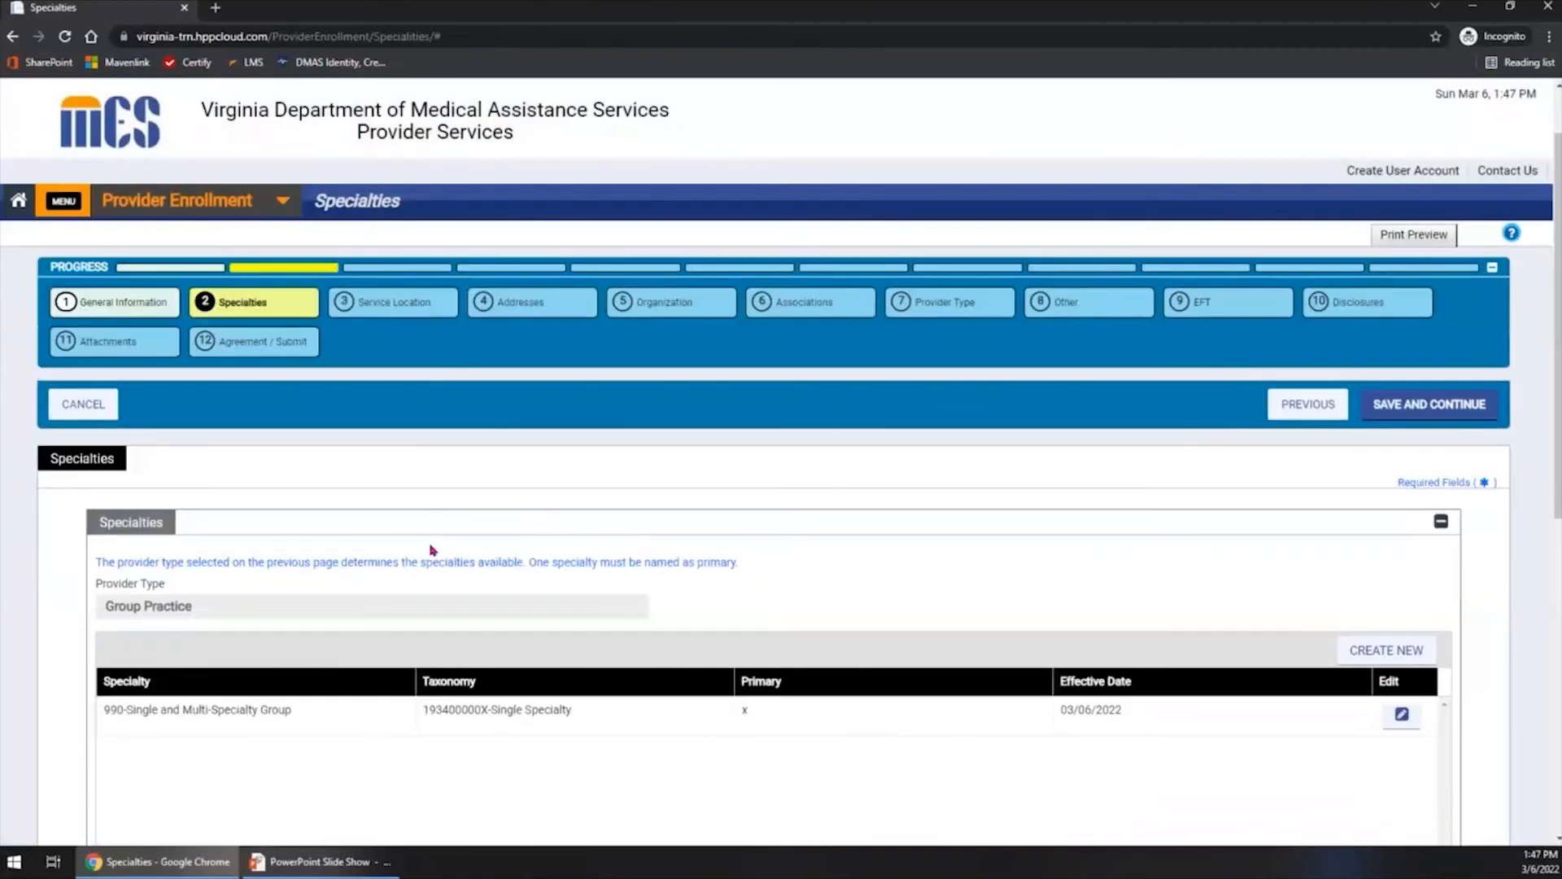
{"action": "scroll", "coordinate": [433, 550], "scroll_direction": "down", "scroll_amount": 1}
{"action": "scroll", "coordinate": [433, 550], "scroll_direction": "down", "scroll_amount": 7}
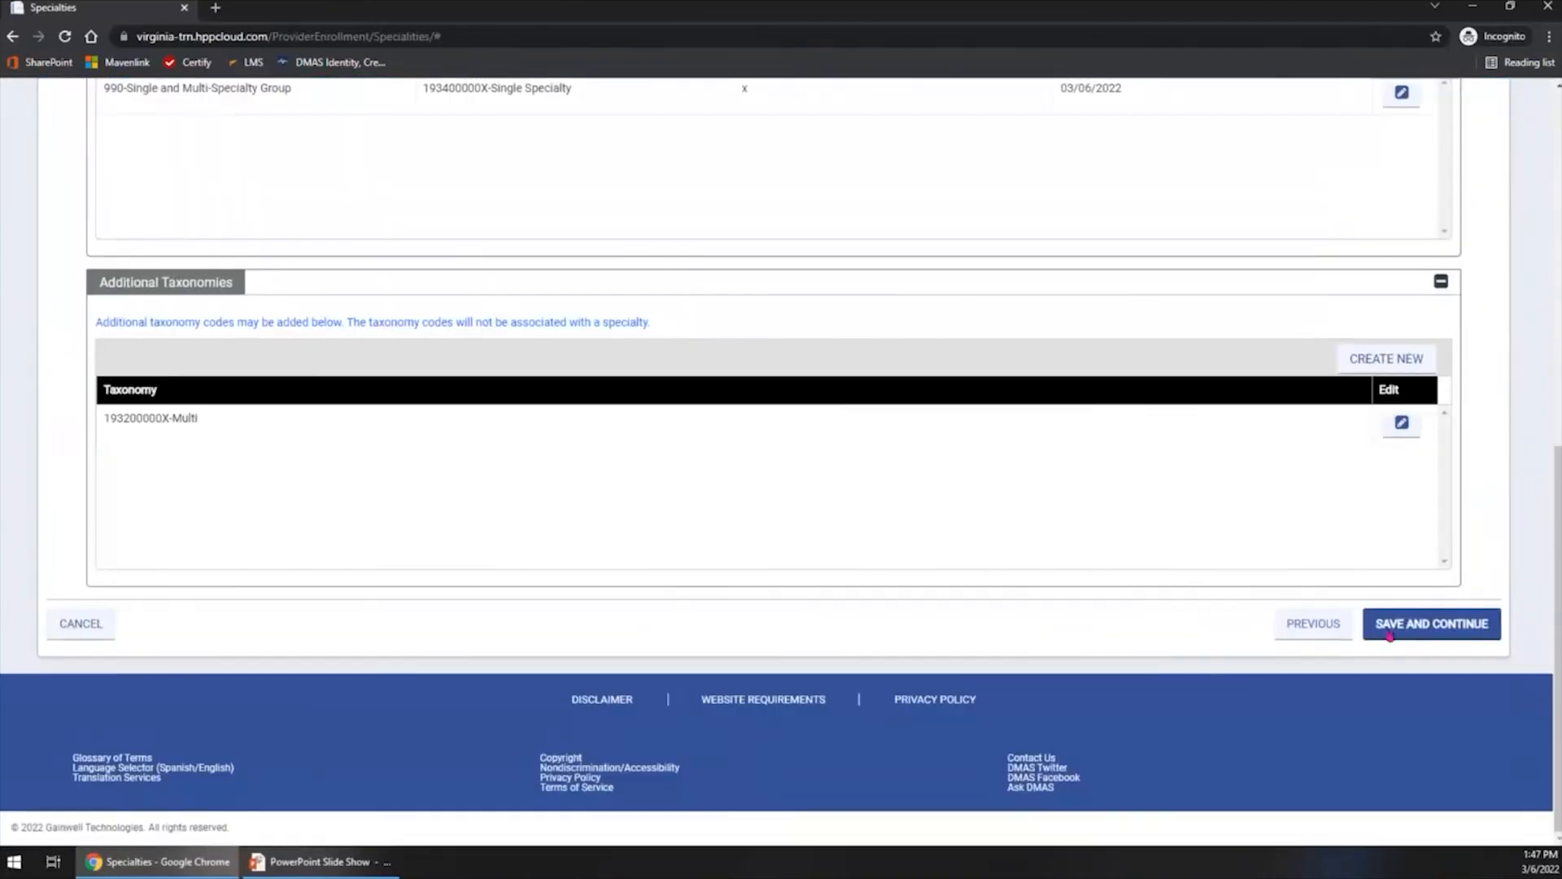
{"action": "left_click", "coordinate": [1418, 629]}
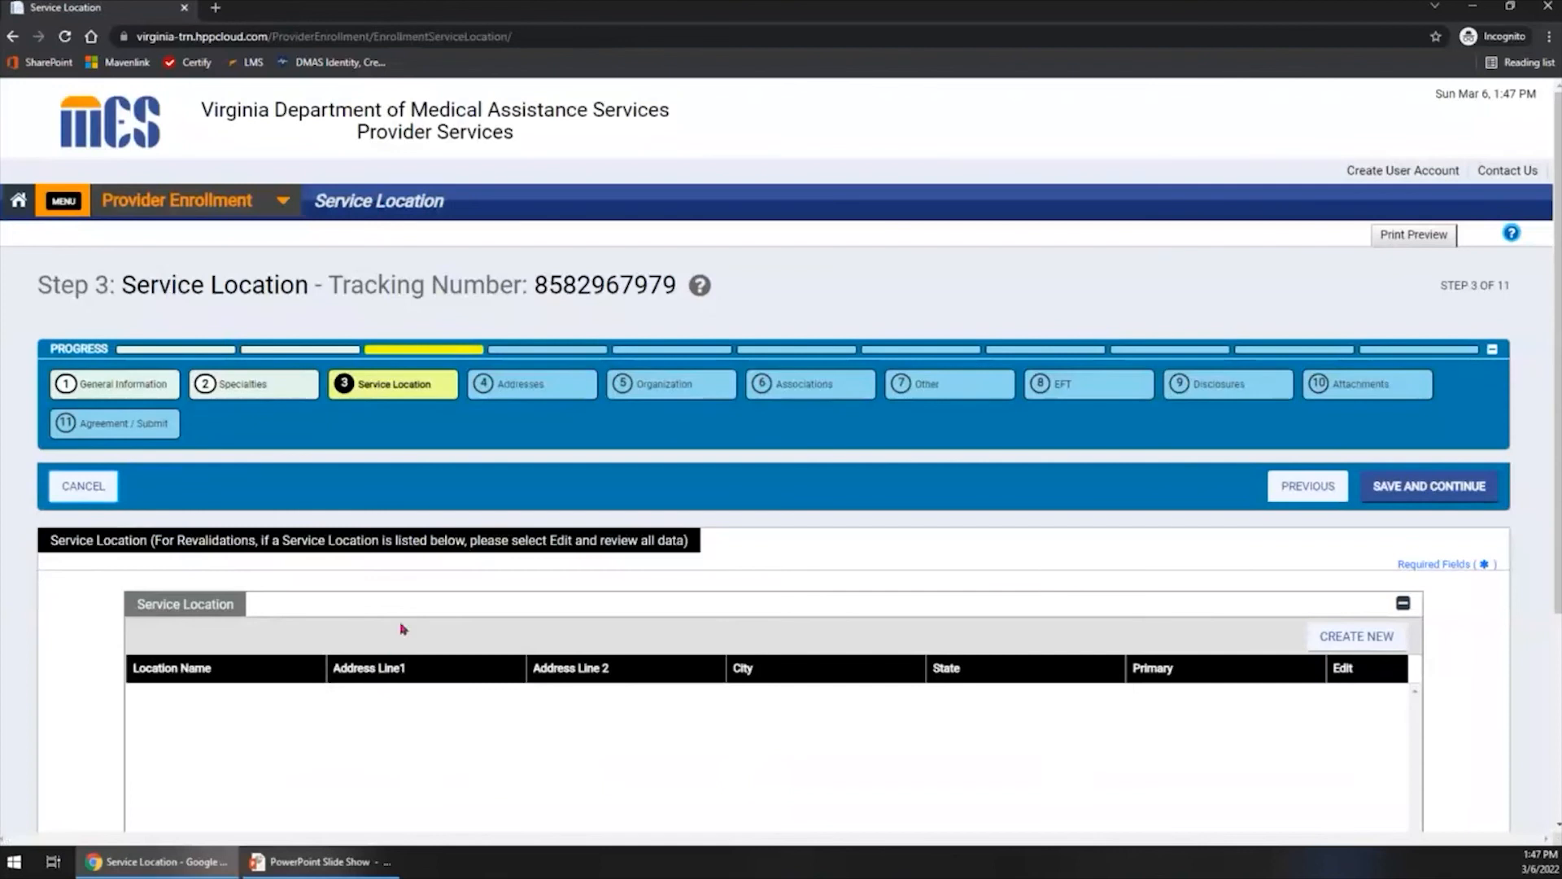
- Create a new service location, make it primary, and enter the group's name as the Location Name
{"action": "scroll", "coordinate": [401, 614], "scroll_direction": "down", "scroll_amount": 2}
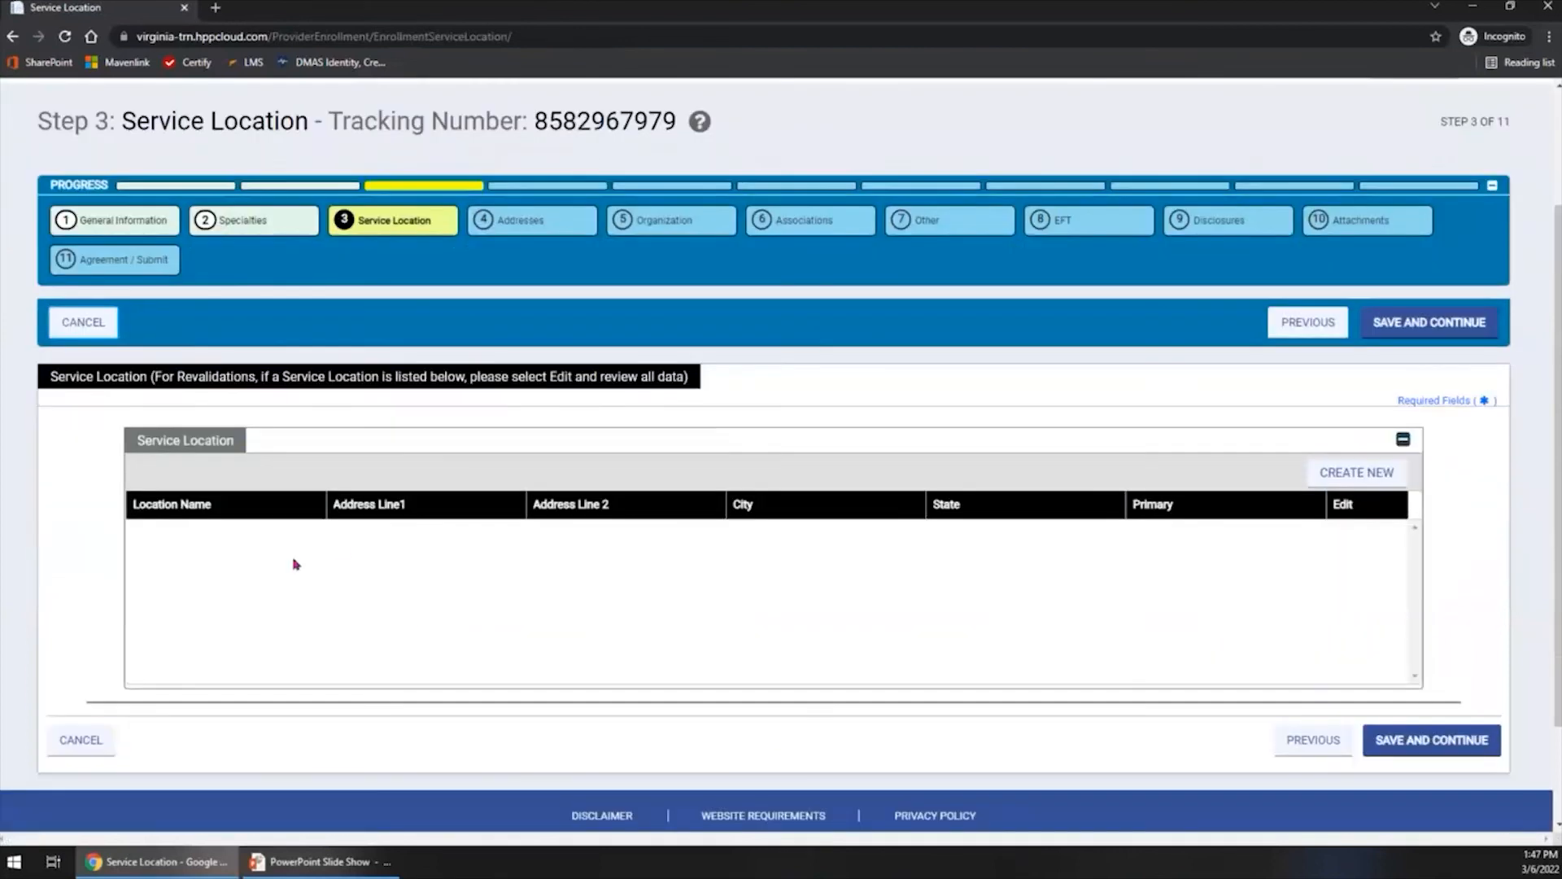
{"action": "left_click", "coordinate": [1353, 473]}
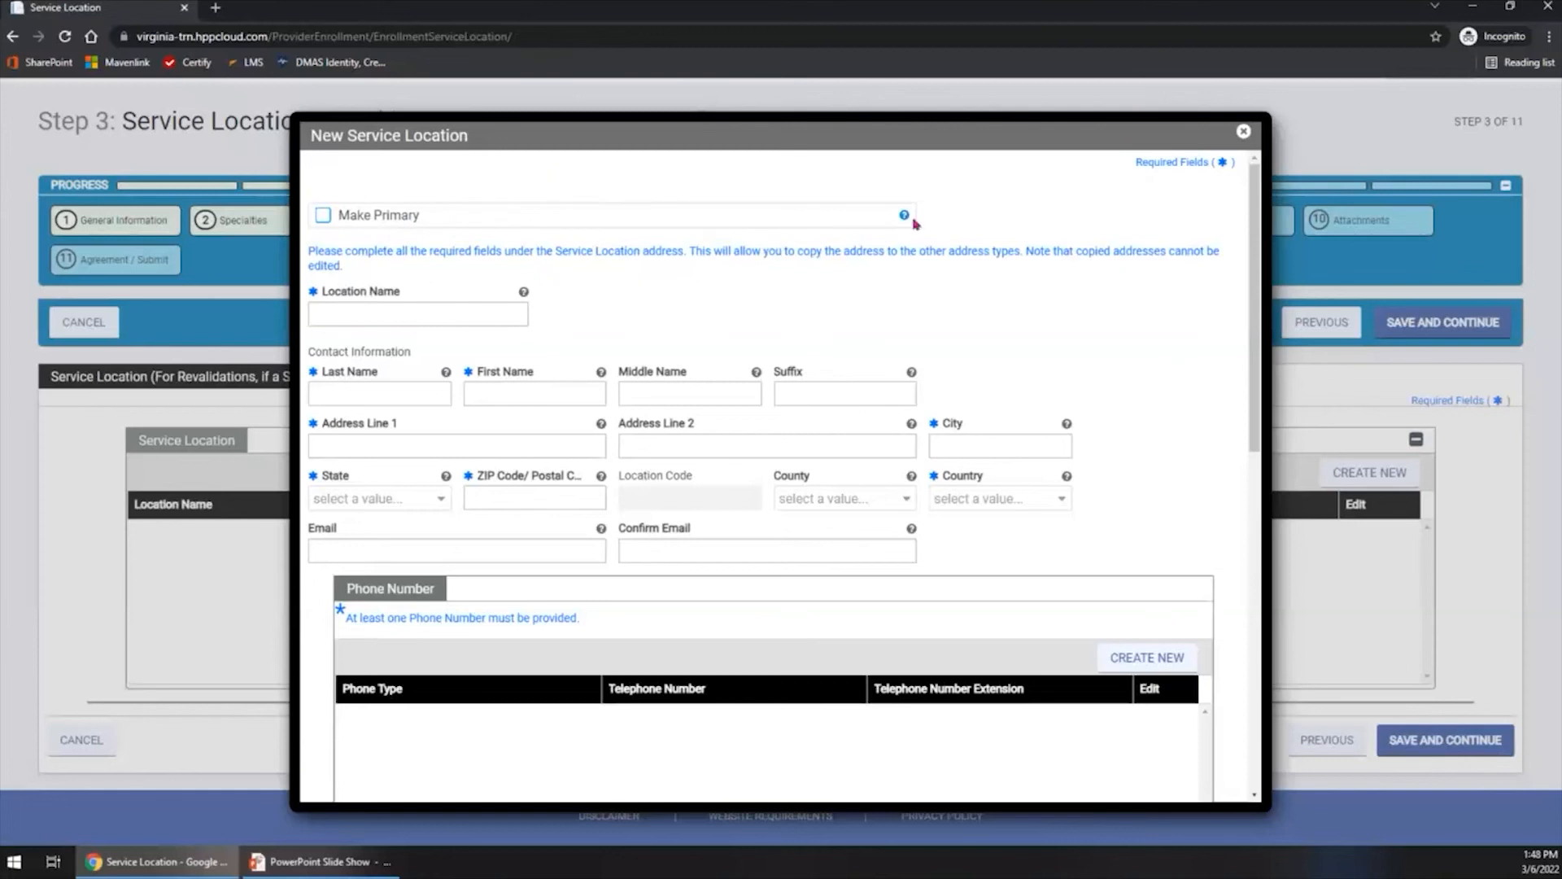
{"action": "mouse_move", "coordinate": [905, 220]}
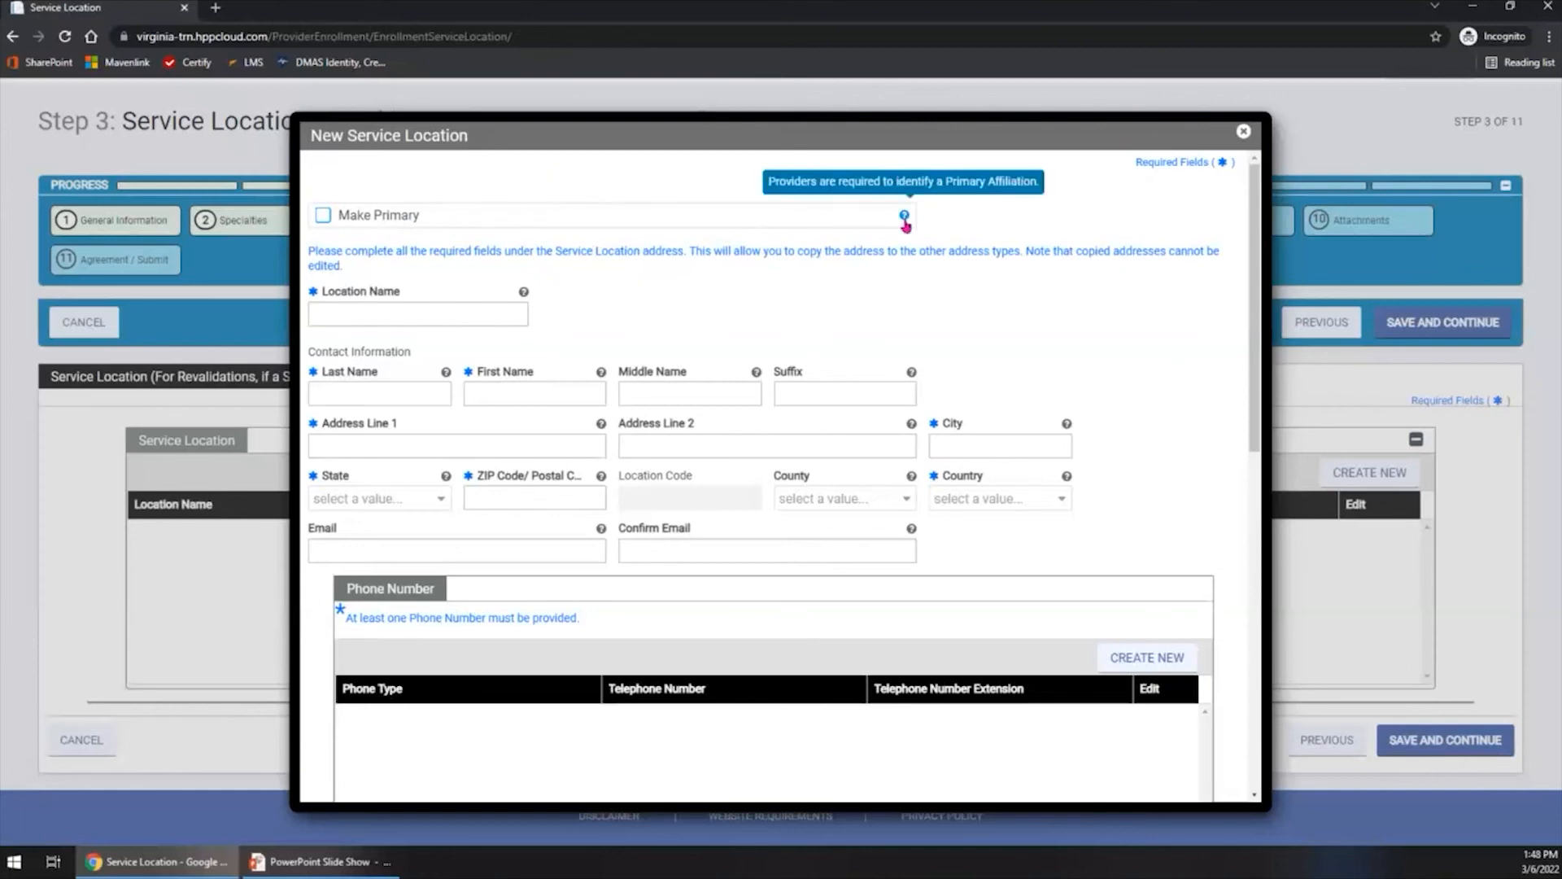
{"action": "left_click", "coordinate": [323, 217]}
{"action": "left_click", "coordinate": [382, 318]}
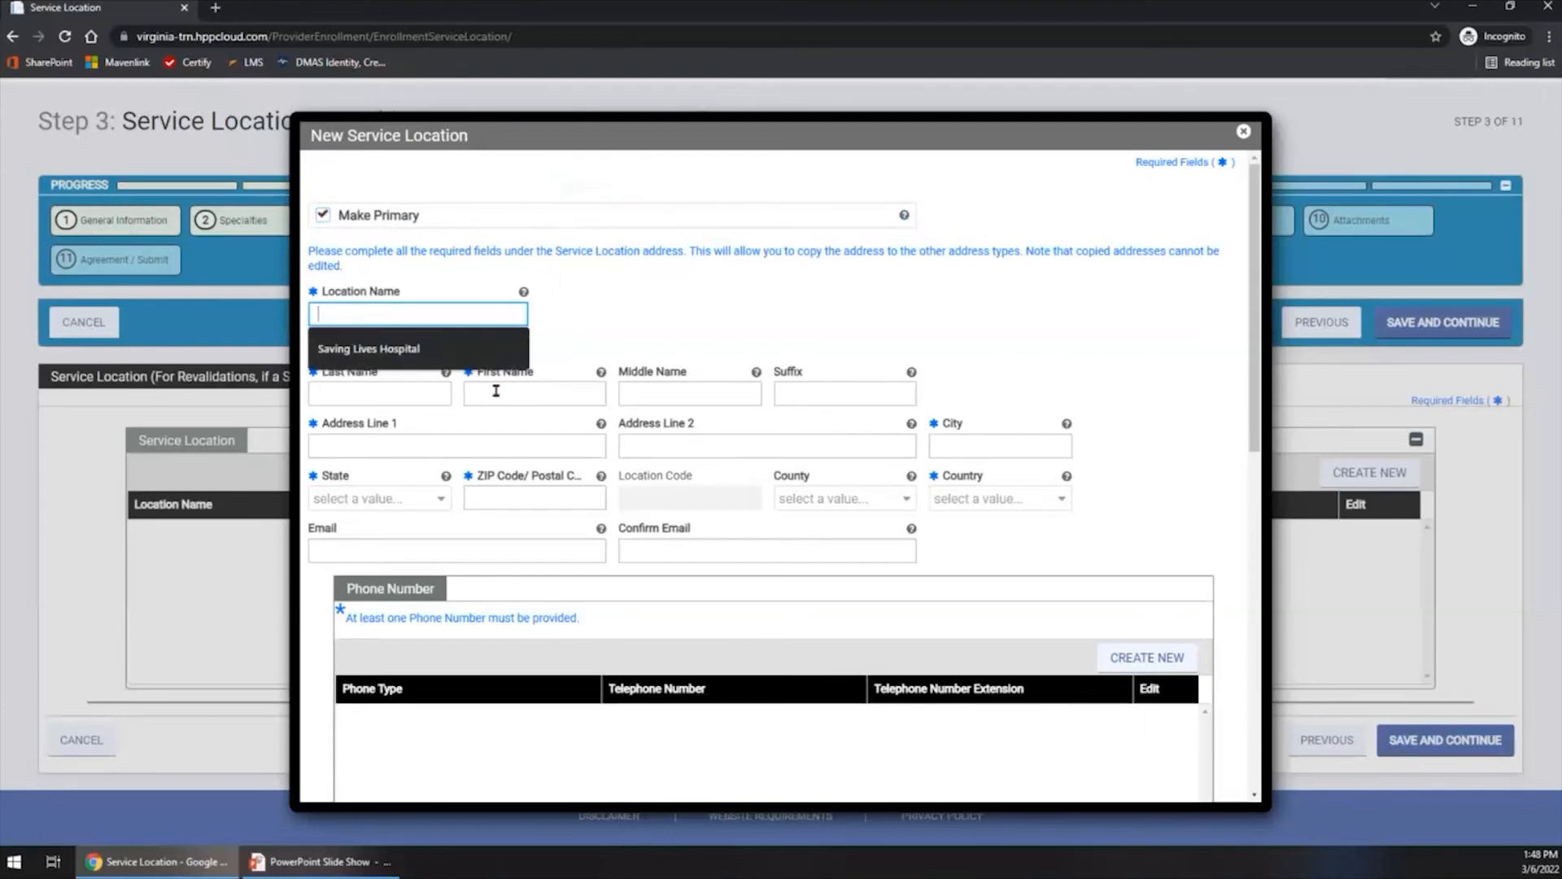
{"action": "type", "text": "Brandon"}
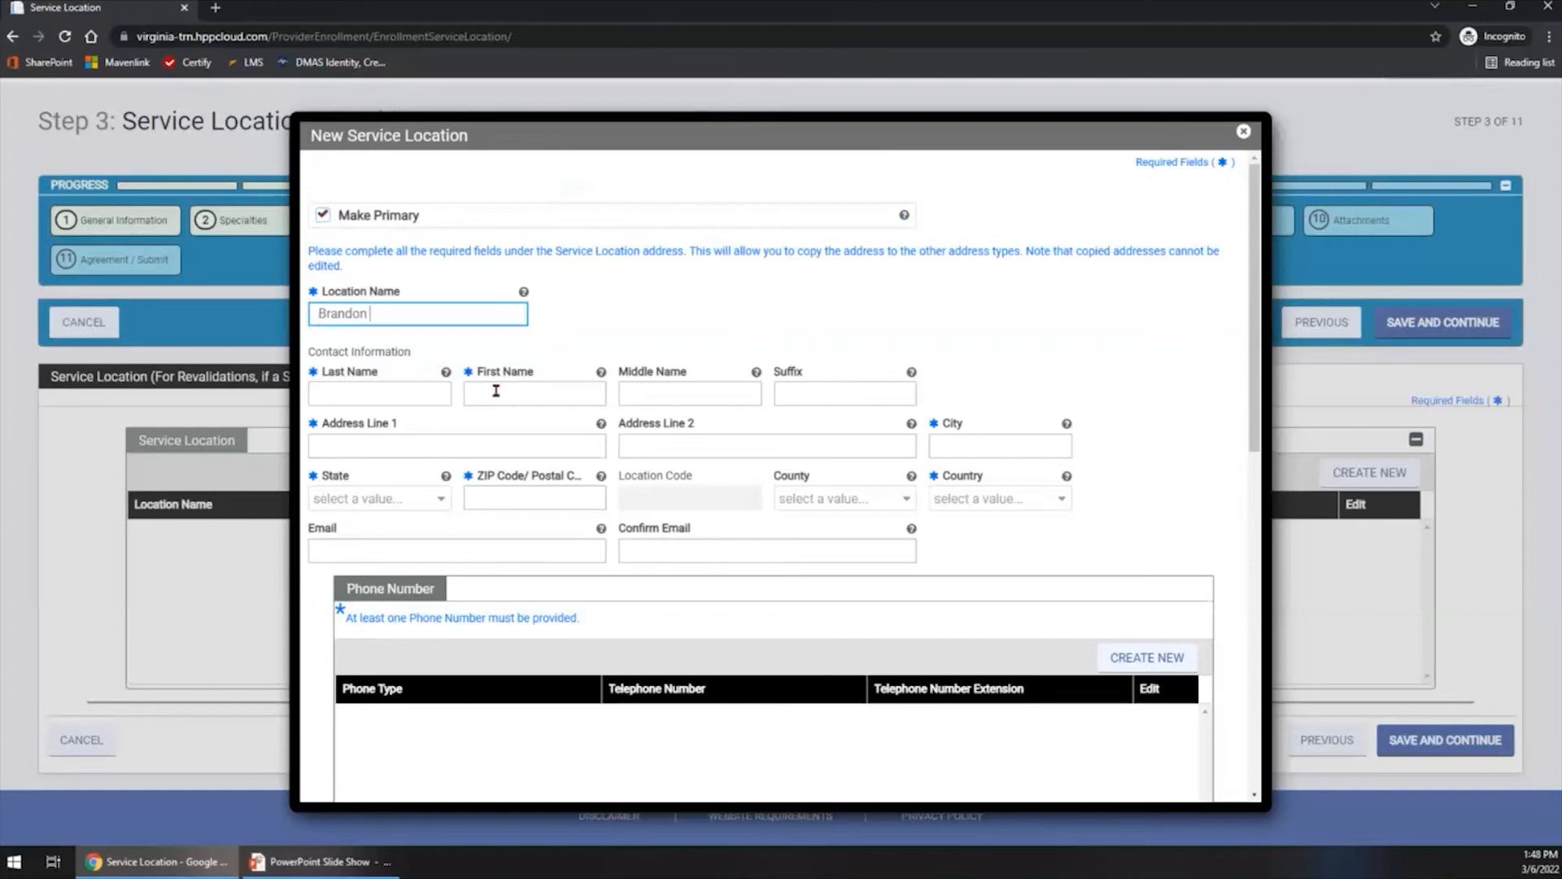
{"action": "type", "text": " Davis Group"}
{"action": "key", "text": "Tab"}
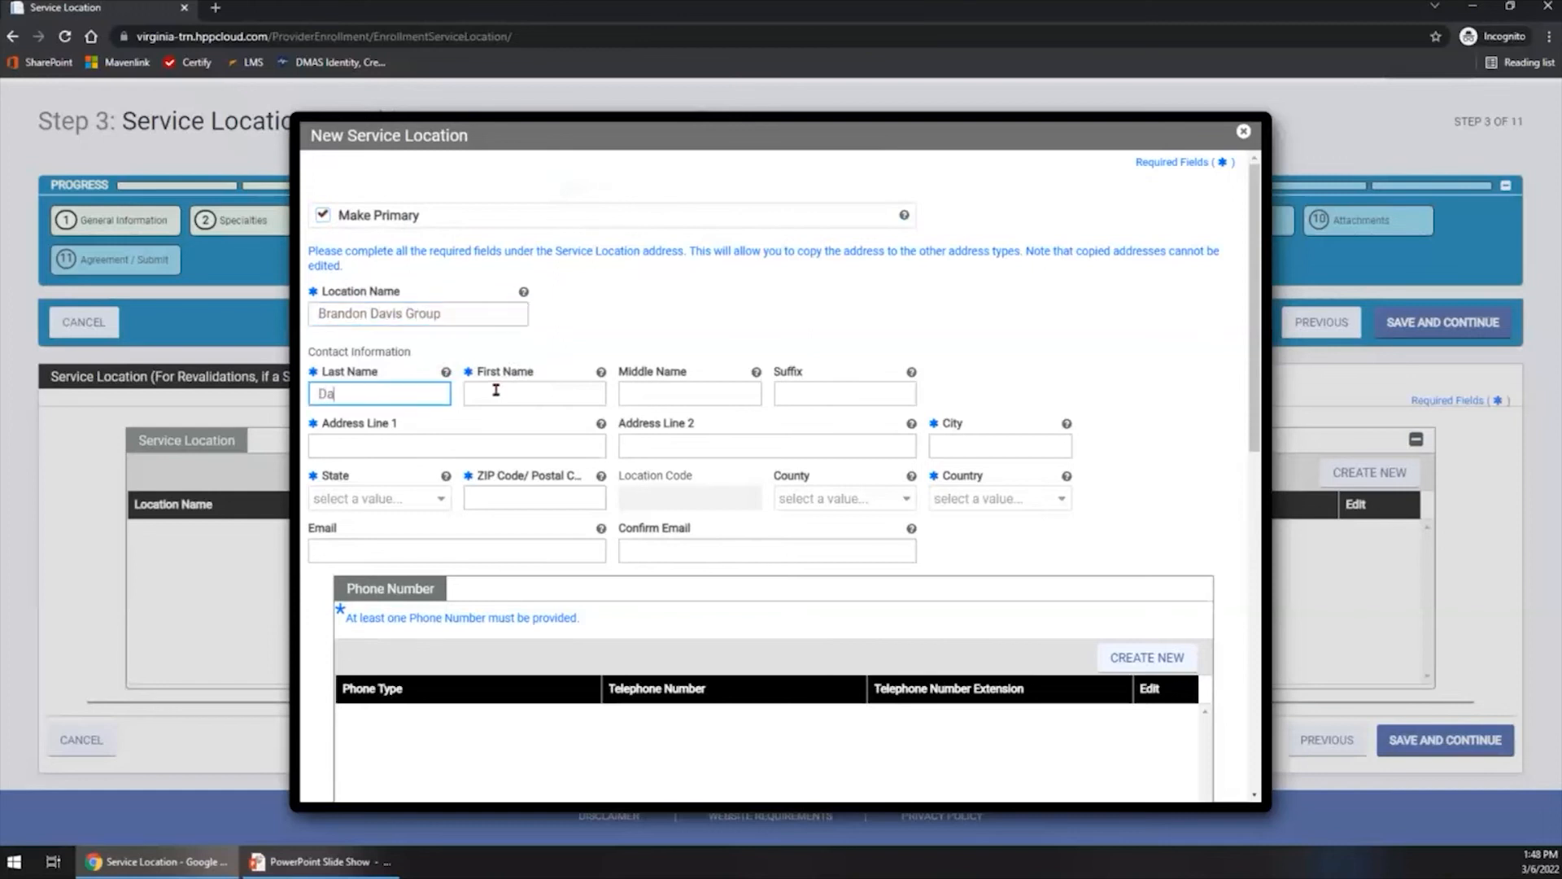
- Fill in the contact's last and first name for the new service location
{"action": "key", "text": "Tab"}
{"action": "type", "text": "Bra"}
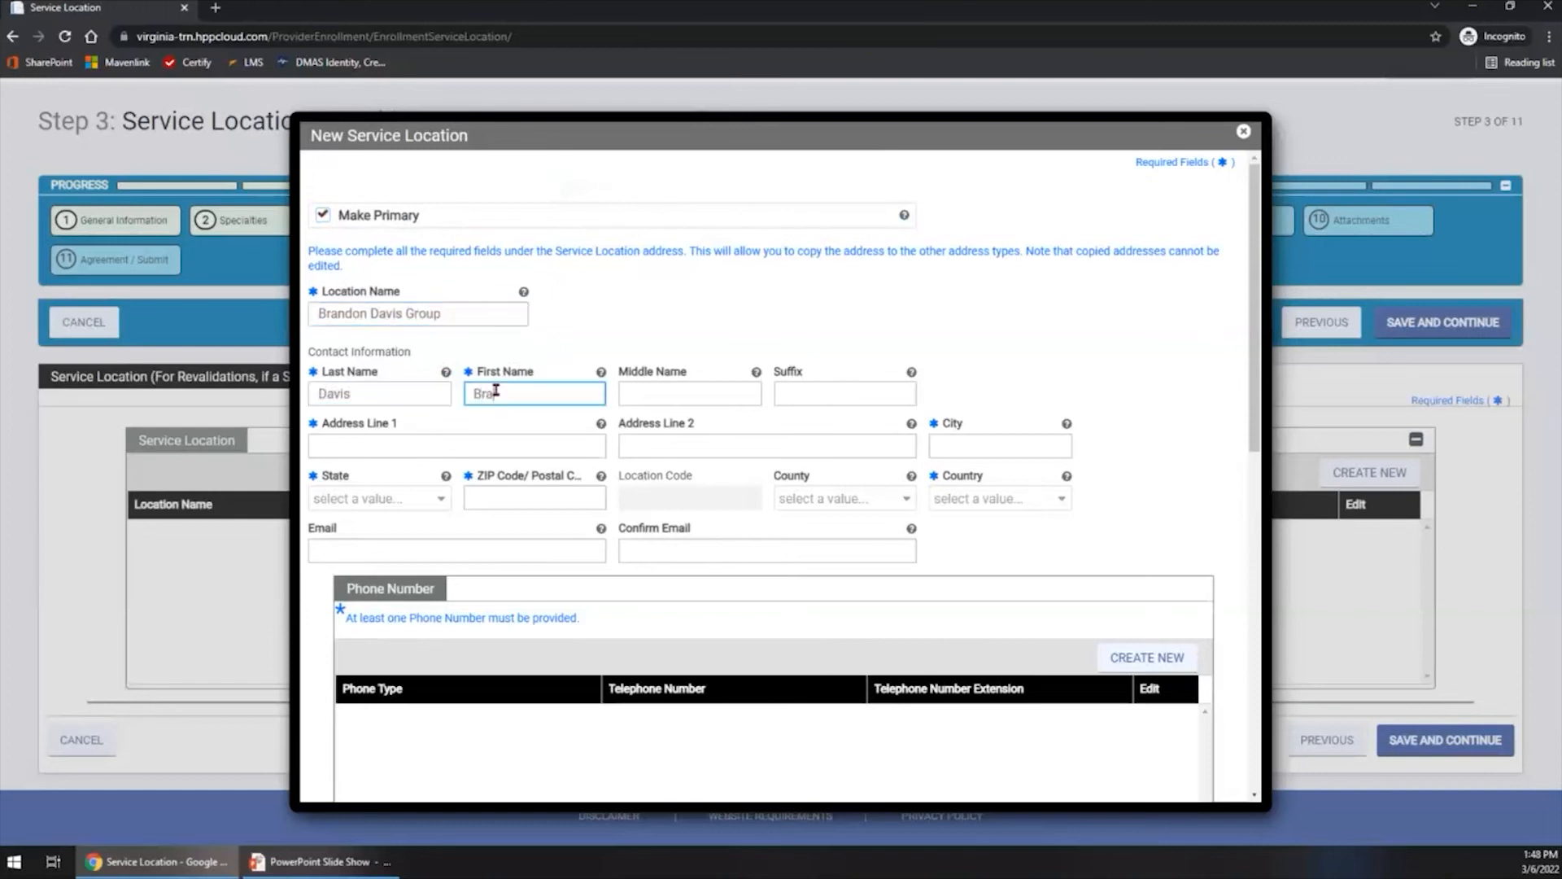
{"action": "type", "text": "ndon"}
{"action": "key", "text": "Tab"}
{"action": "key", "text": "Tab"}
{"action": "key", "text": "Tab"}
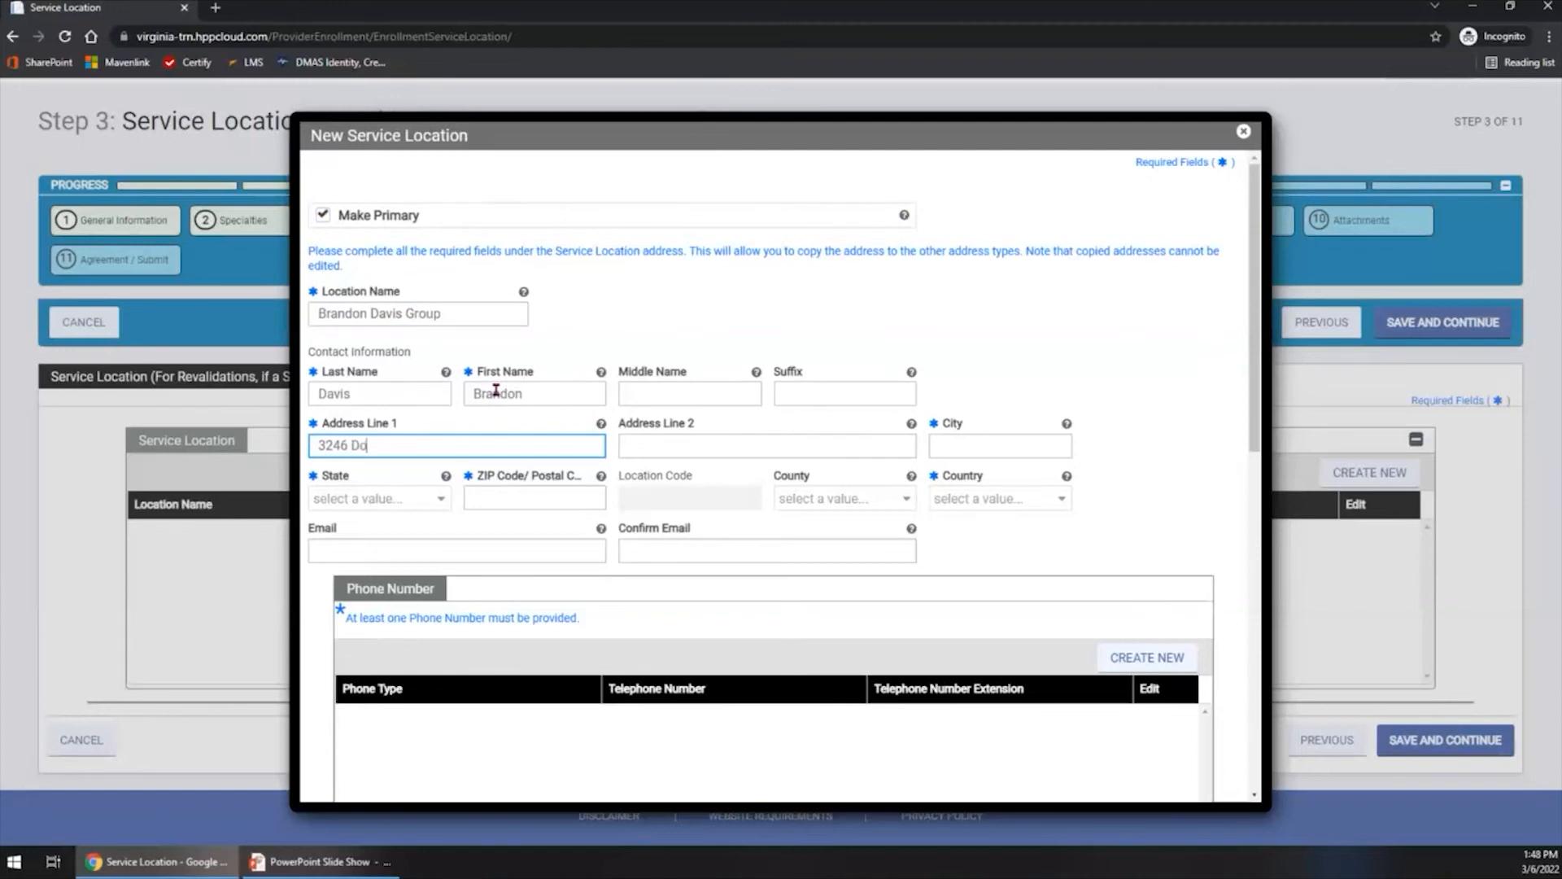
- Enter the service location's street address and city
{"action": "type", "text": "ood BLvd"}
{"action": "key", "text": "Tab"}
{"action": "key", "text": "Tab"}
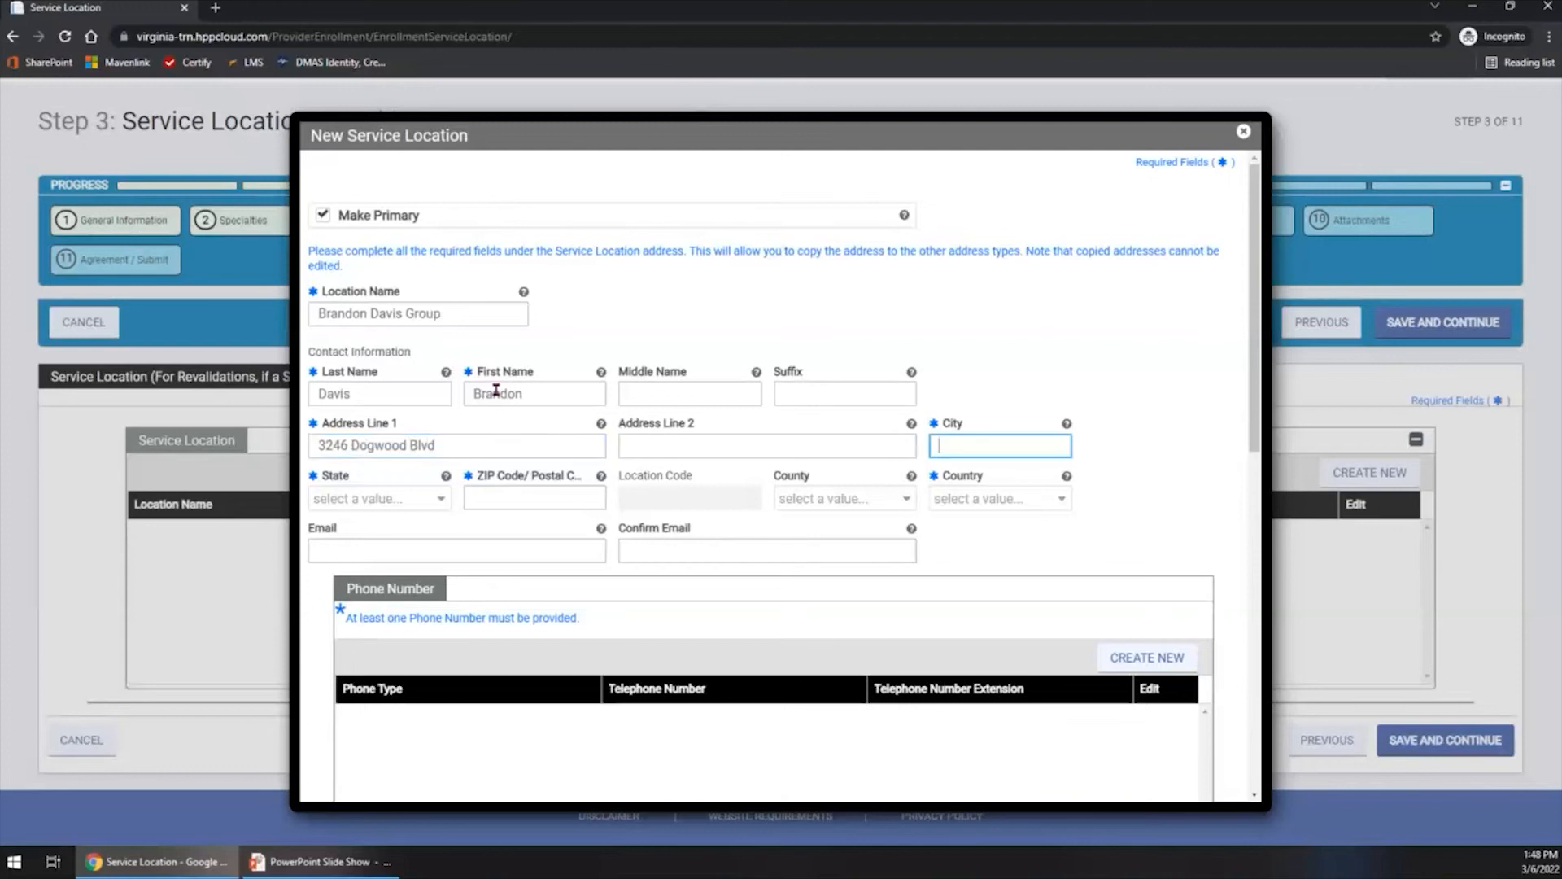
{"action": "type", "text": "Richmond"}
{"action": "key", "text": "Tab"}
- Complete the address with state Virginia, the ZIP code and country United States, and choose to keep it as entered
{"action": "key", "text": "v"}
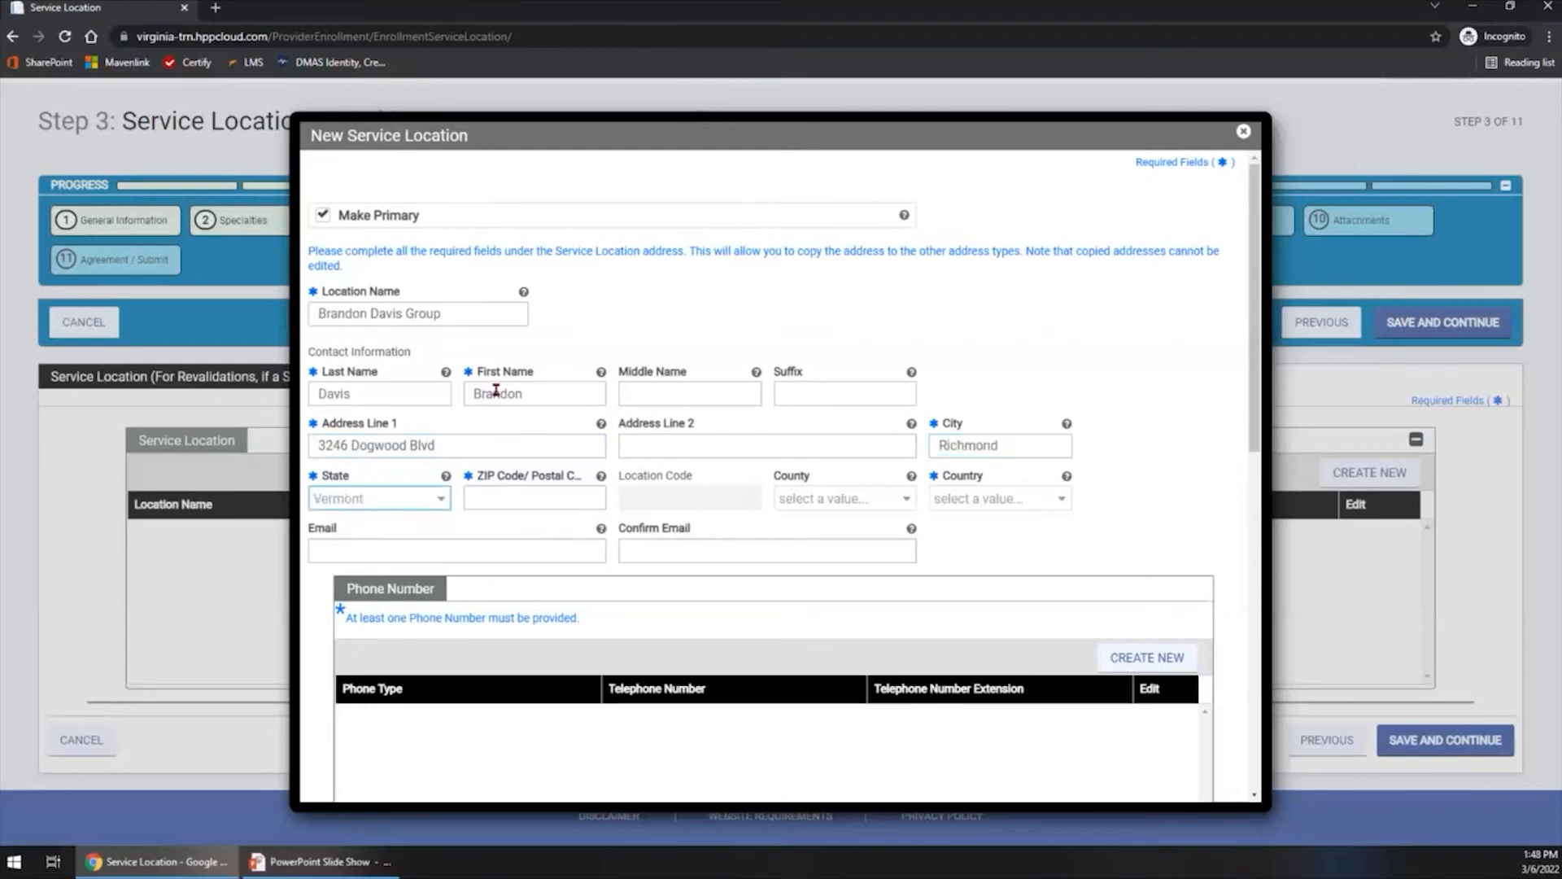
{"action": "key", "text": "i"}
{"action": "key", "text": "Tab"}
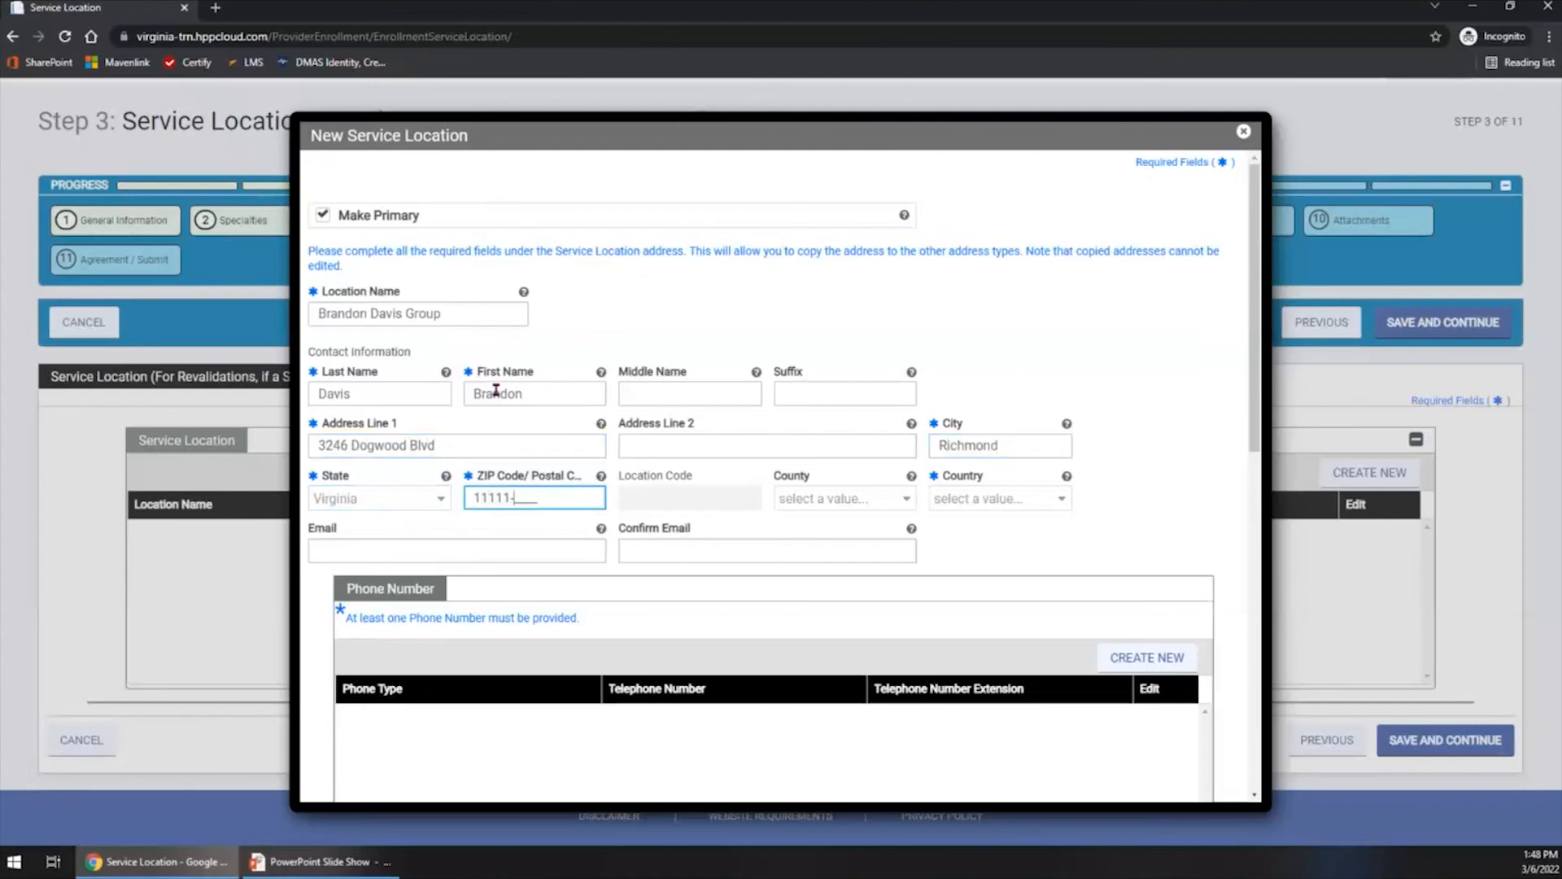
{"action": "type", "text": "11111-0000"}
{"action": "key", "text": "Tab"}
{"action": "key", "text": "Tab"}
{"action": "key", "text": "Tab"}
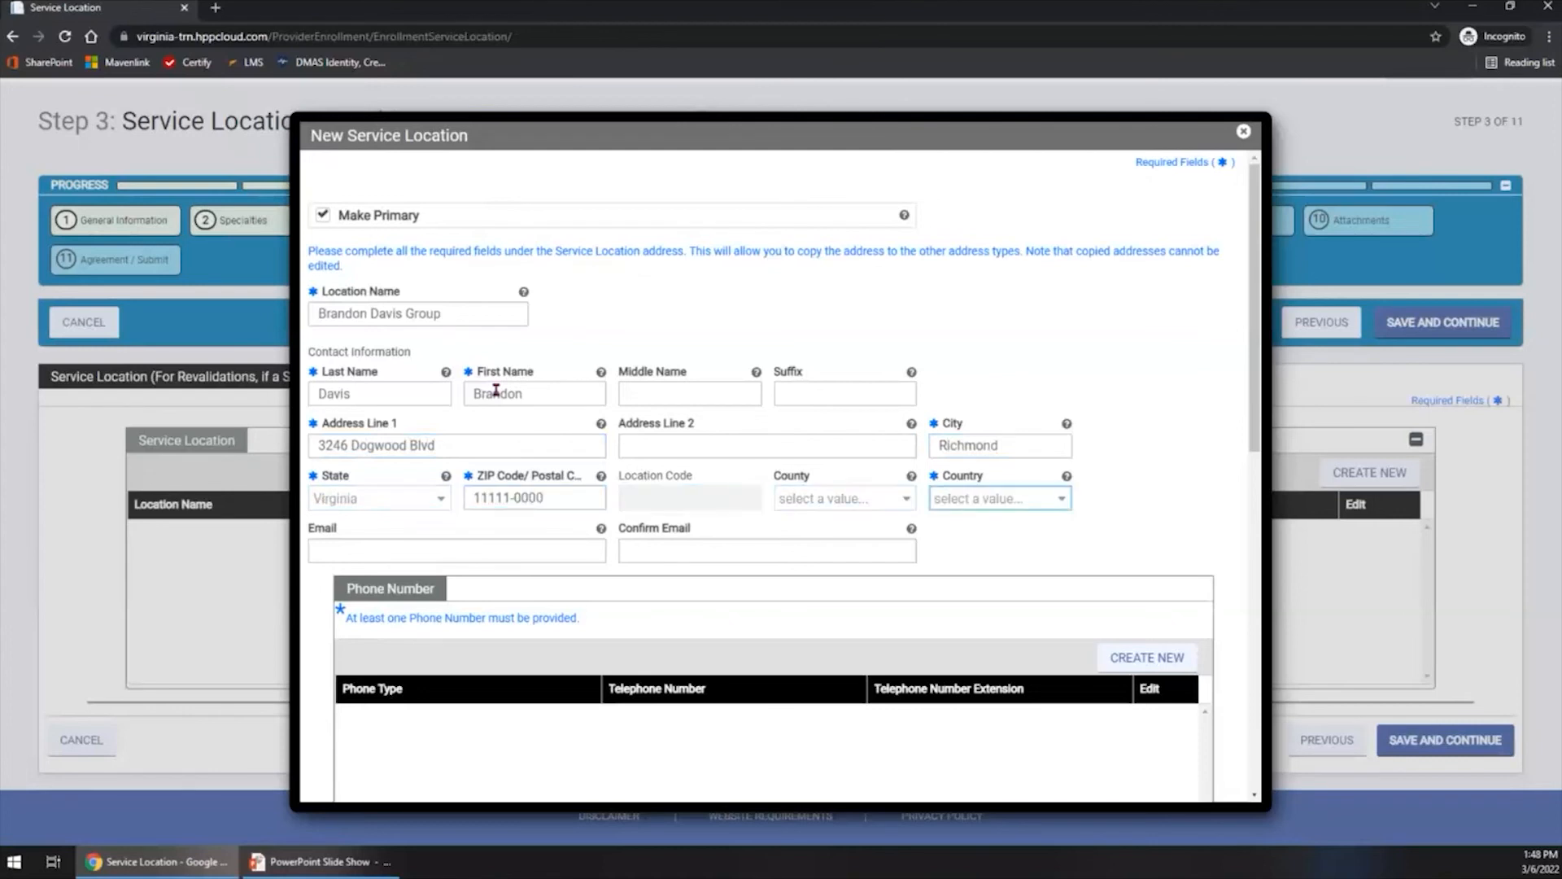
{"action": "key", "text": "u"}
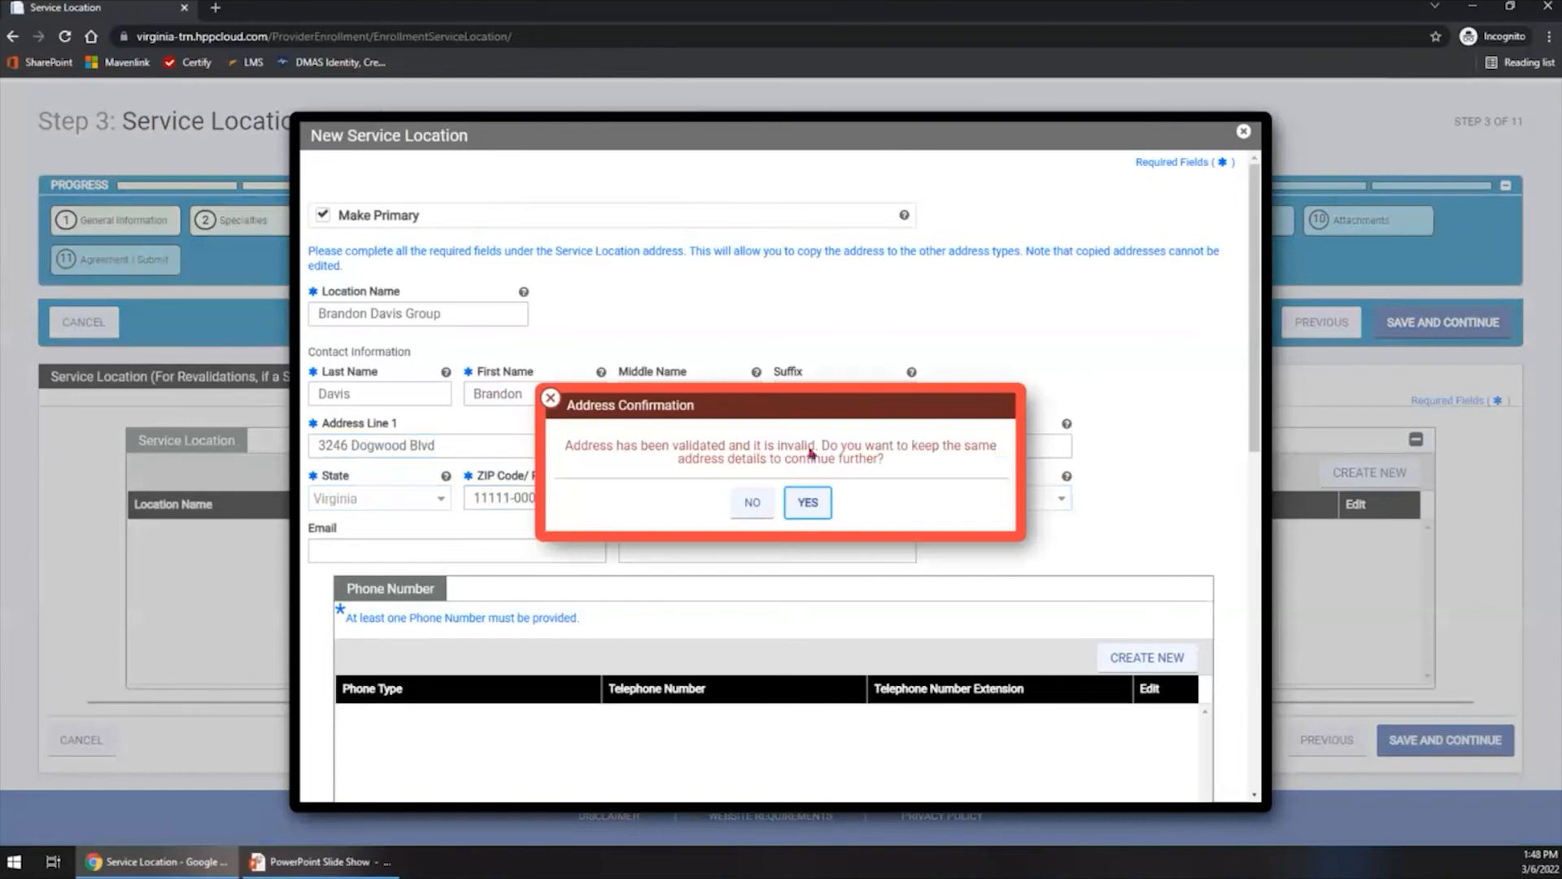
{"action": "left_click", "coordinate": [805, 506]}
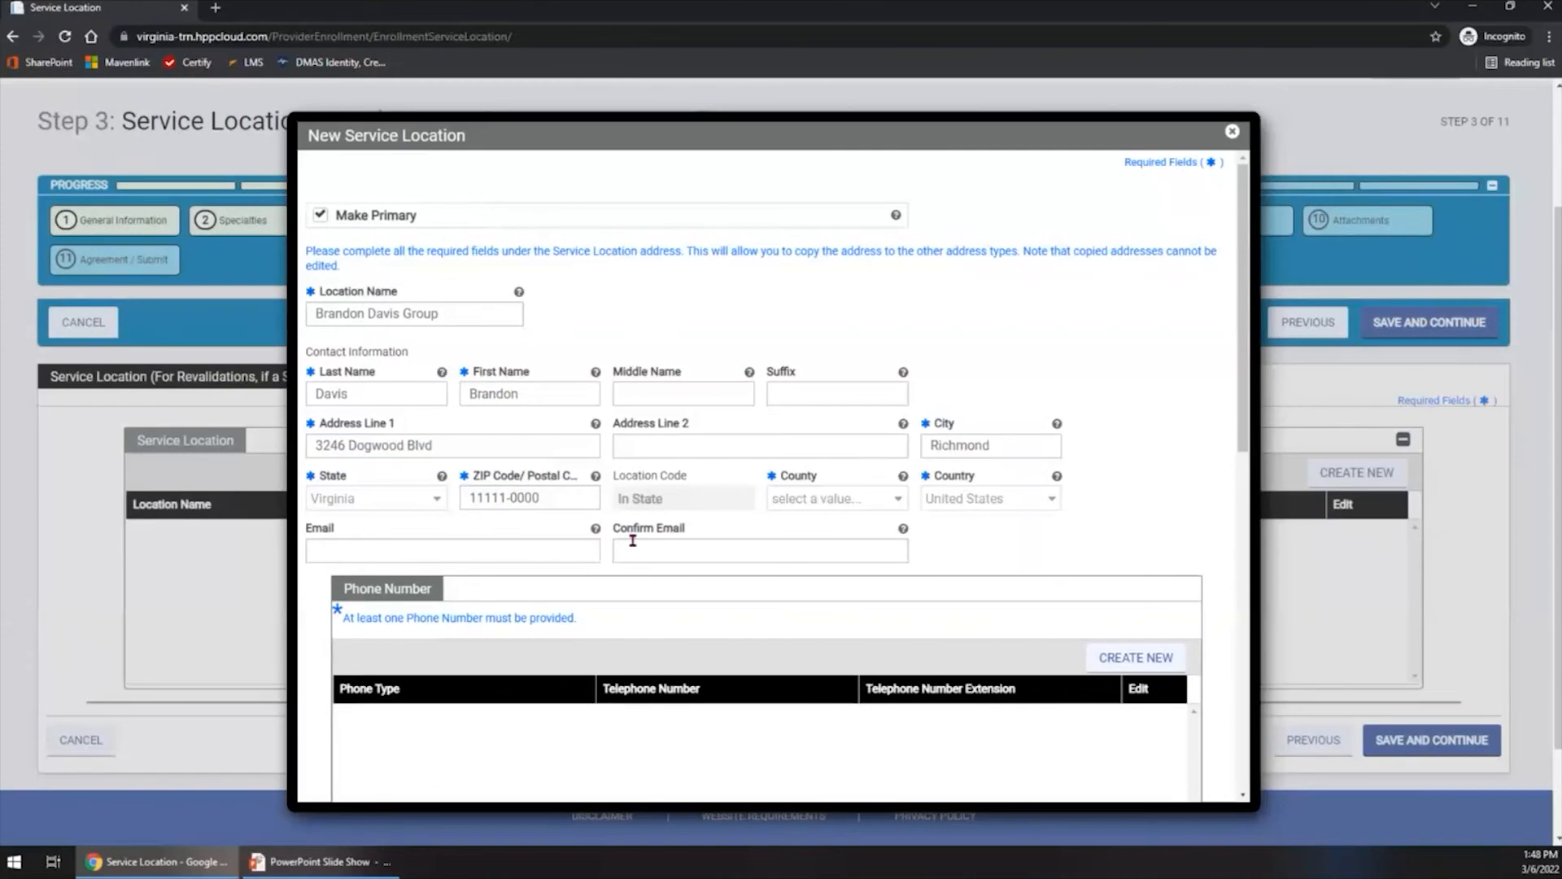
- Add a phone number of type Work to the service location, enter the telephone number, and save it
{"action": "scroll", "coordinate": [660, 543], "scroll_direction": "down", "scroll_amount": 5}
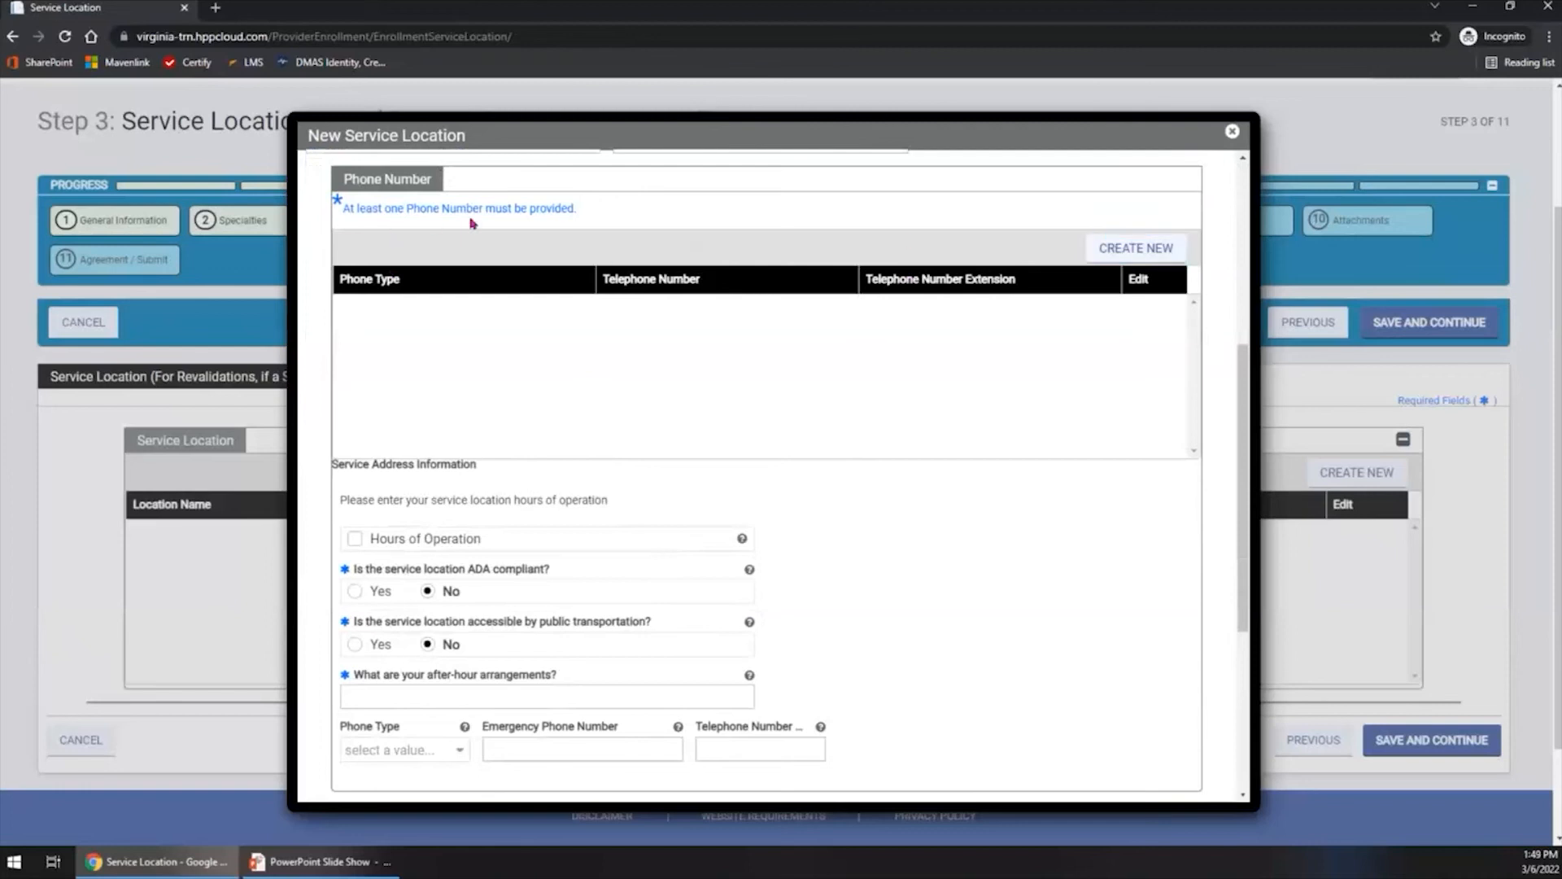
{"action": "left_click", "coordinate": [1143, 260]}
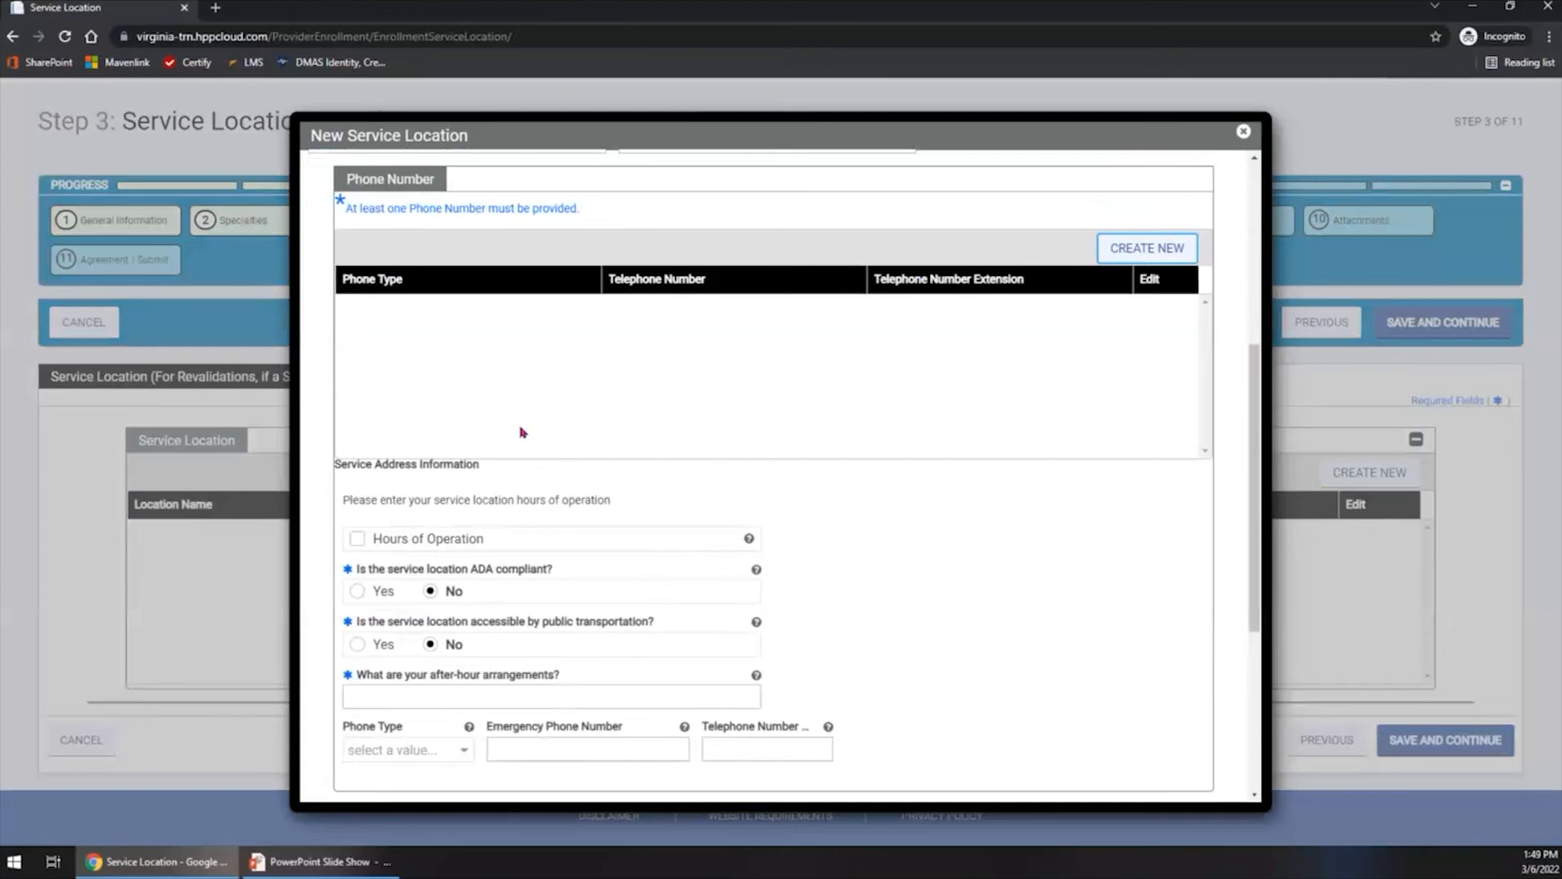
{"action": "left_click", "coordinate": [482, 476]}
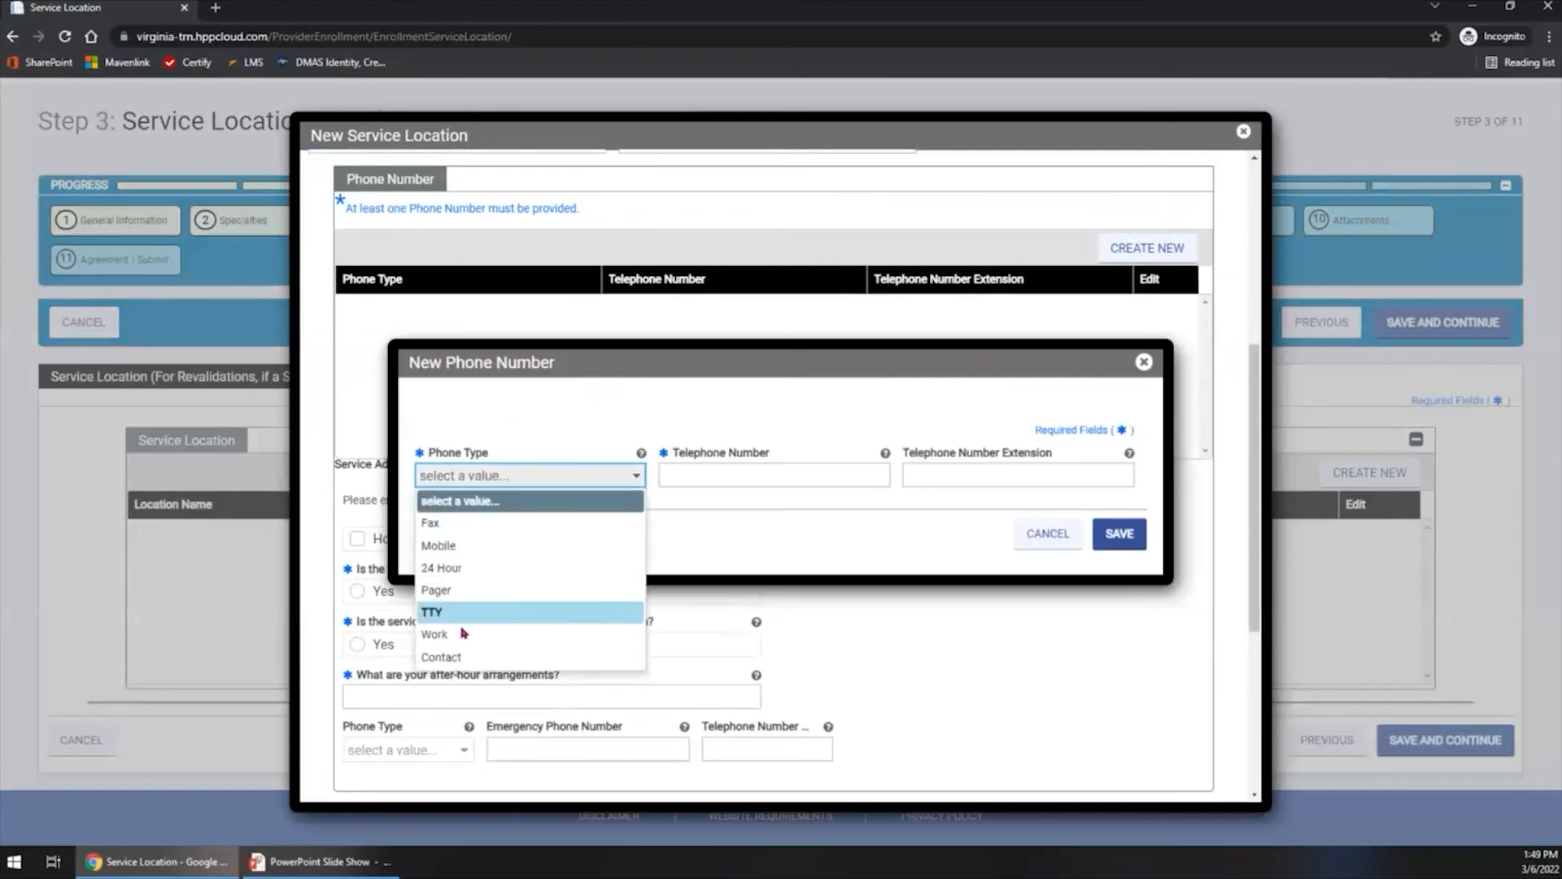
{"action": "left_click", "coordinate": [520, 633]}
{"action": "left_click", "coordinate": [724, 469]}
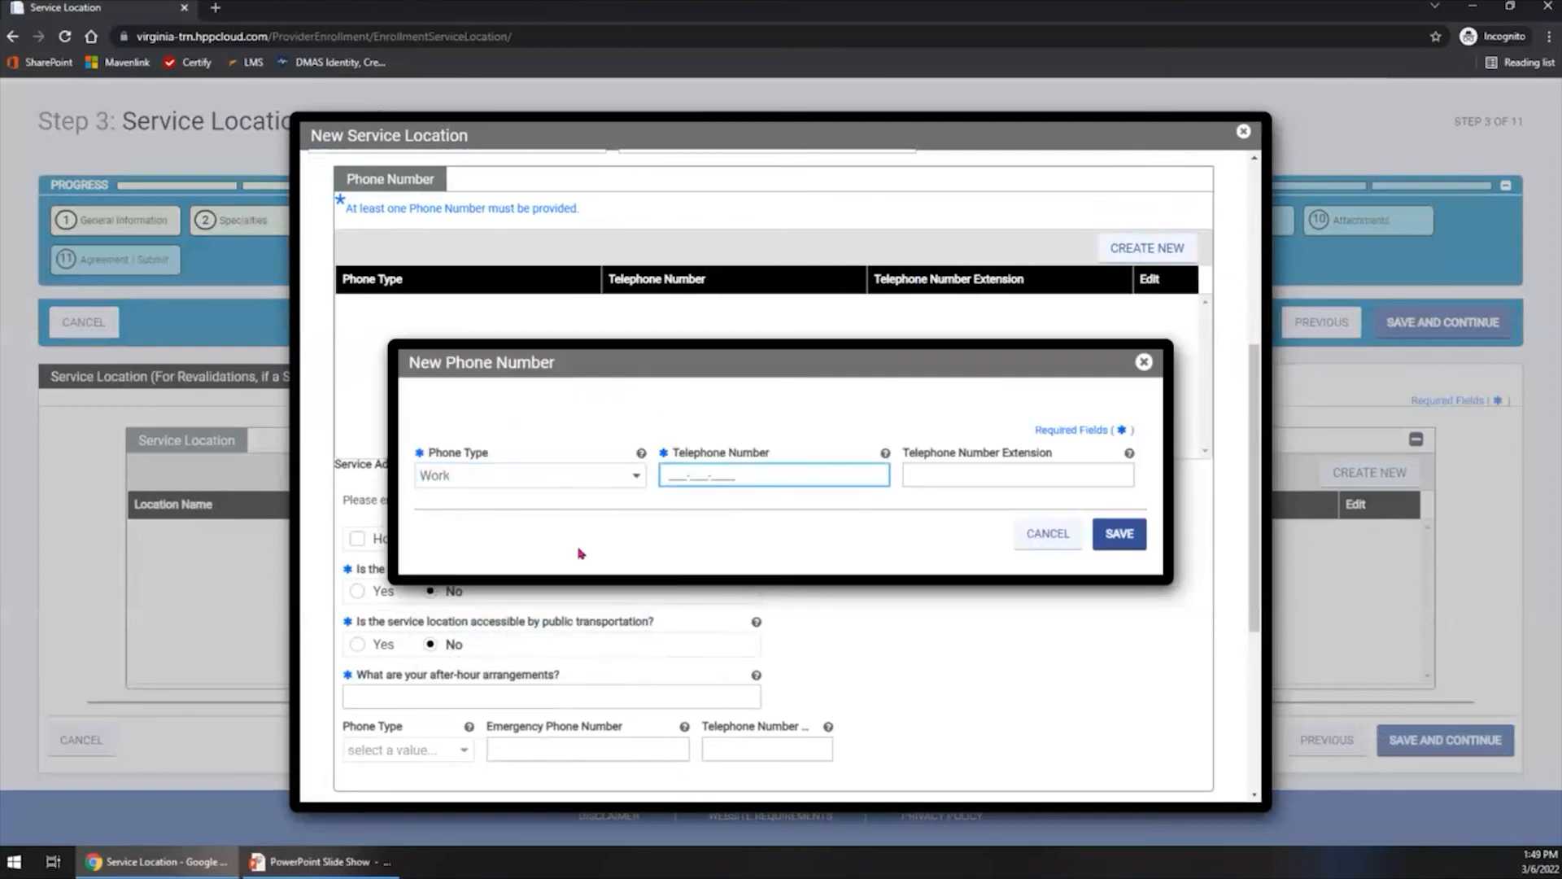
{"action": "type", "text": "000-555-0120"}
{"action": "left_click", "coordinate": [1108, 535]}
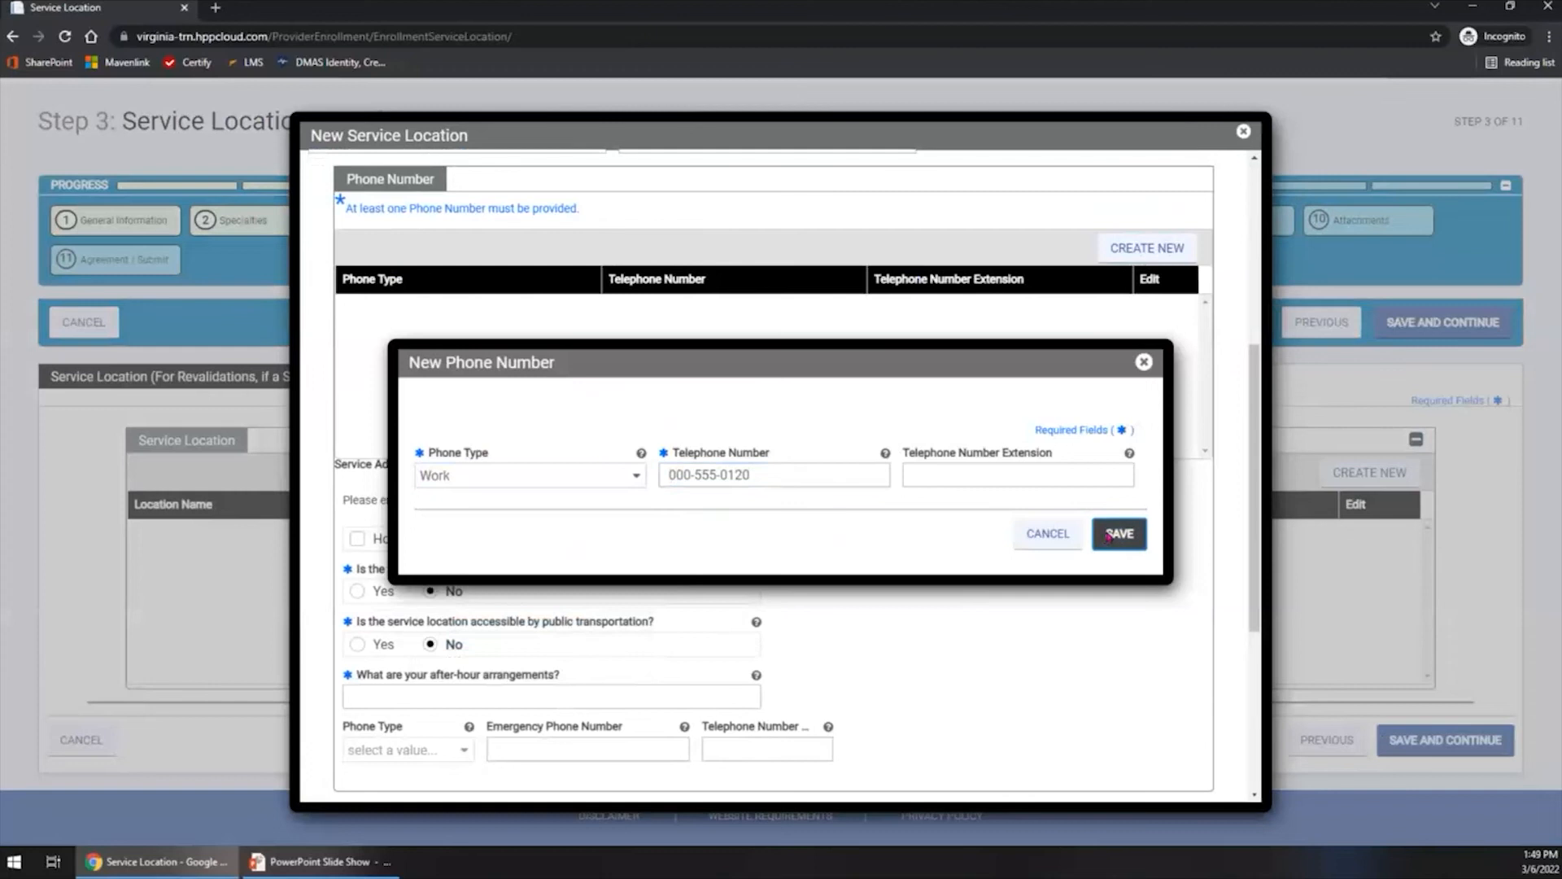
- Enter 24 Hour as the service location's after-hour arrangements
{"action": "scroll", "coordinate": [700, 572], "scroll_direction": "down", "scroll_amount": 3}
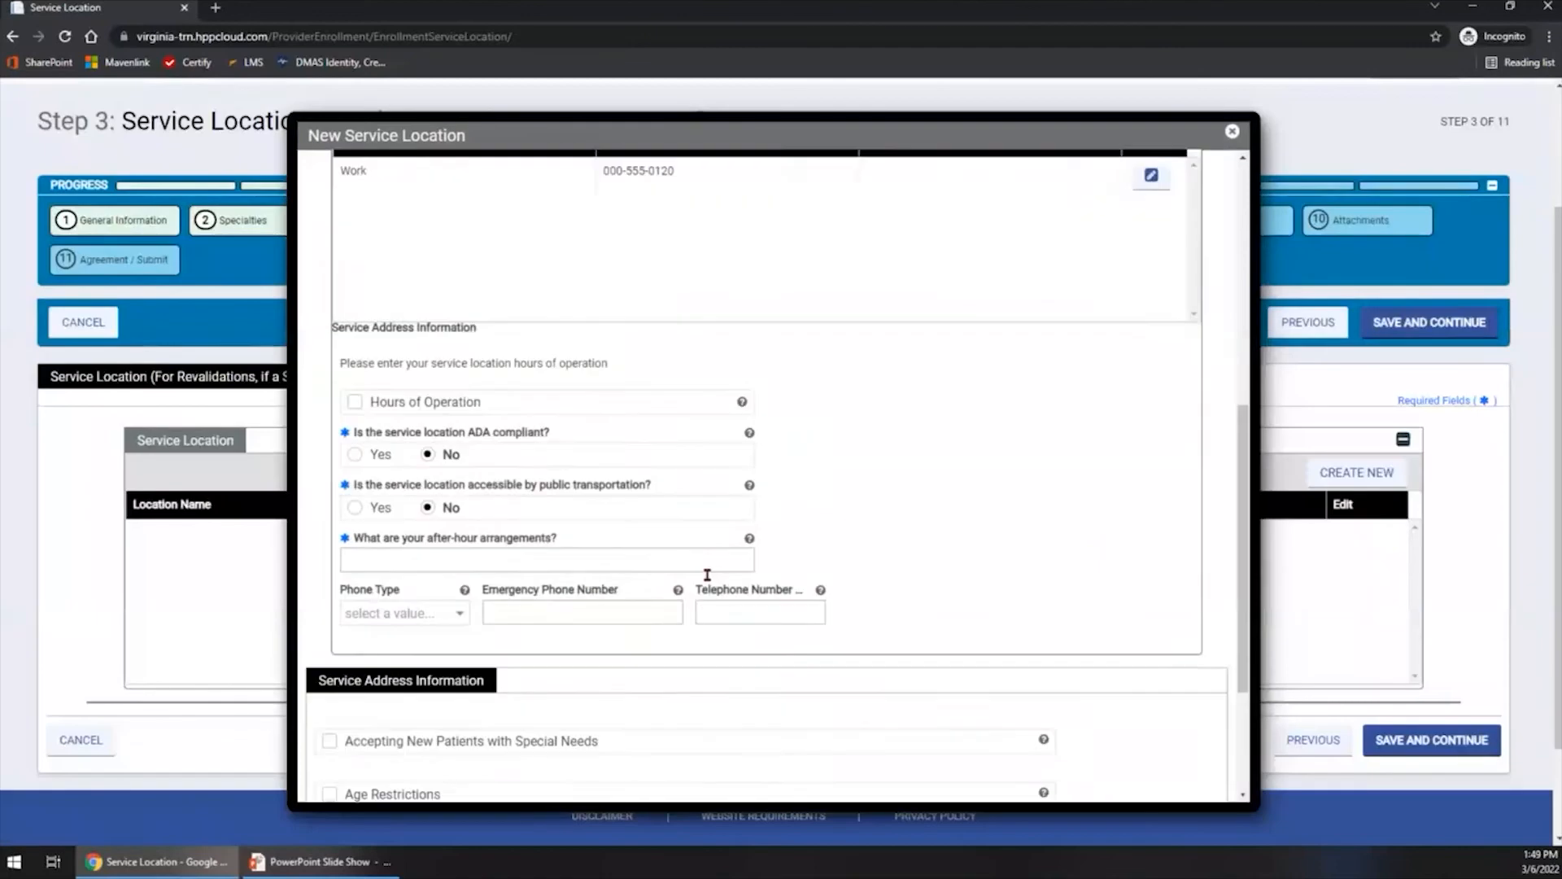
{"action": "scroll", "coordinate": [700, 572], "scroll_direction": "down", "scroll_amount": 2}
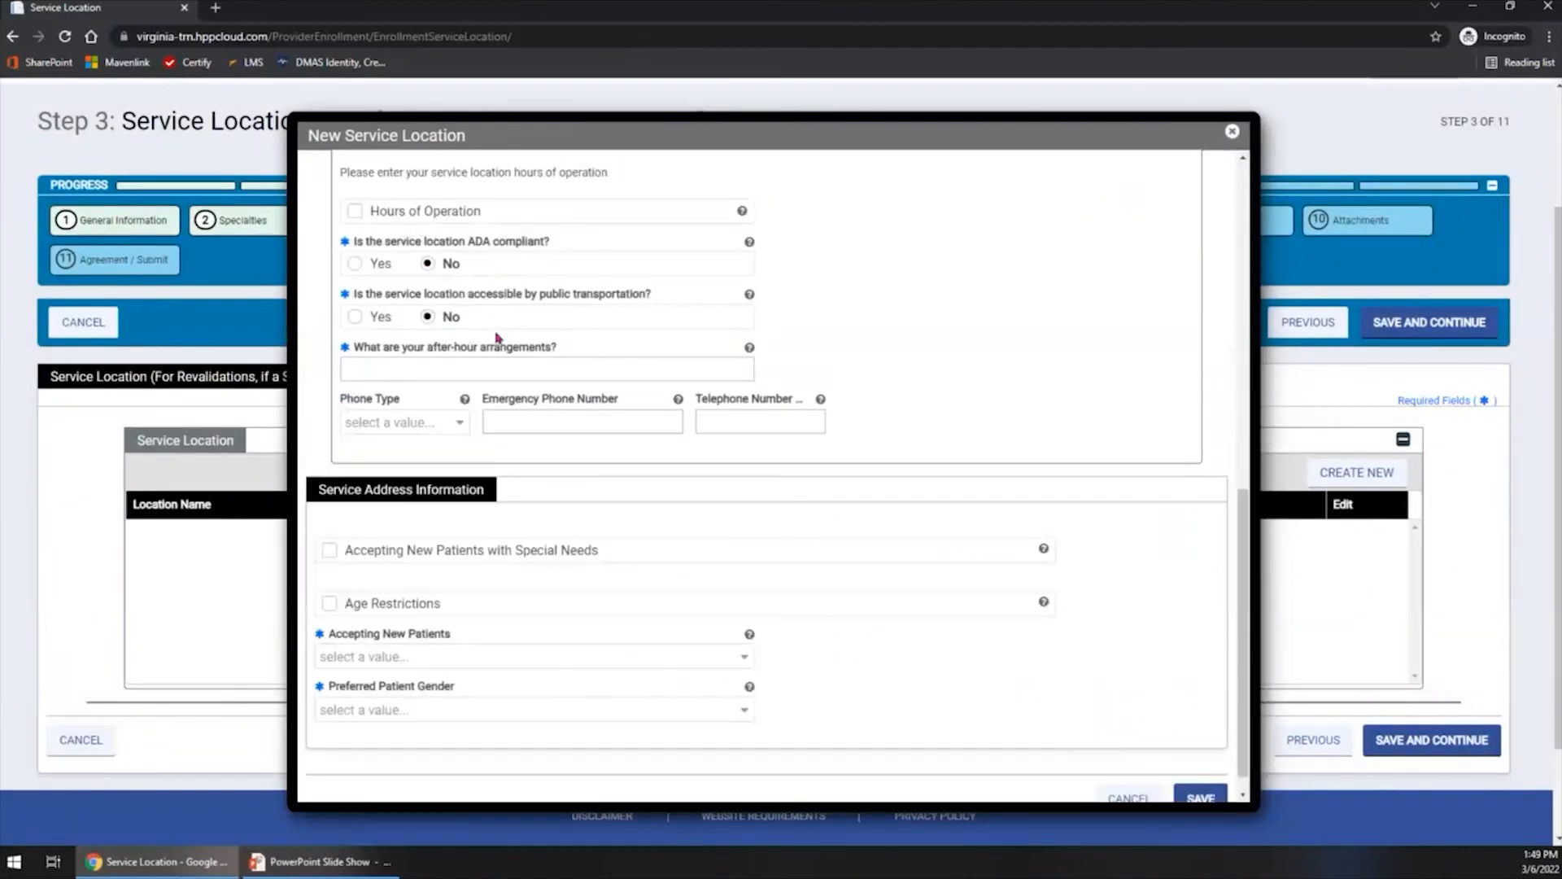
{"action": "left_click", "coordinate": [498, 370]}
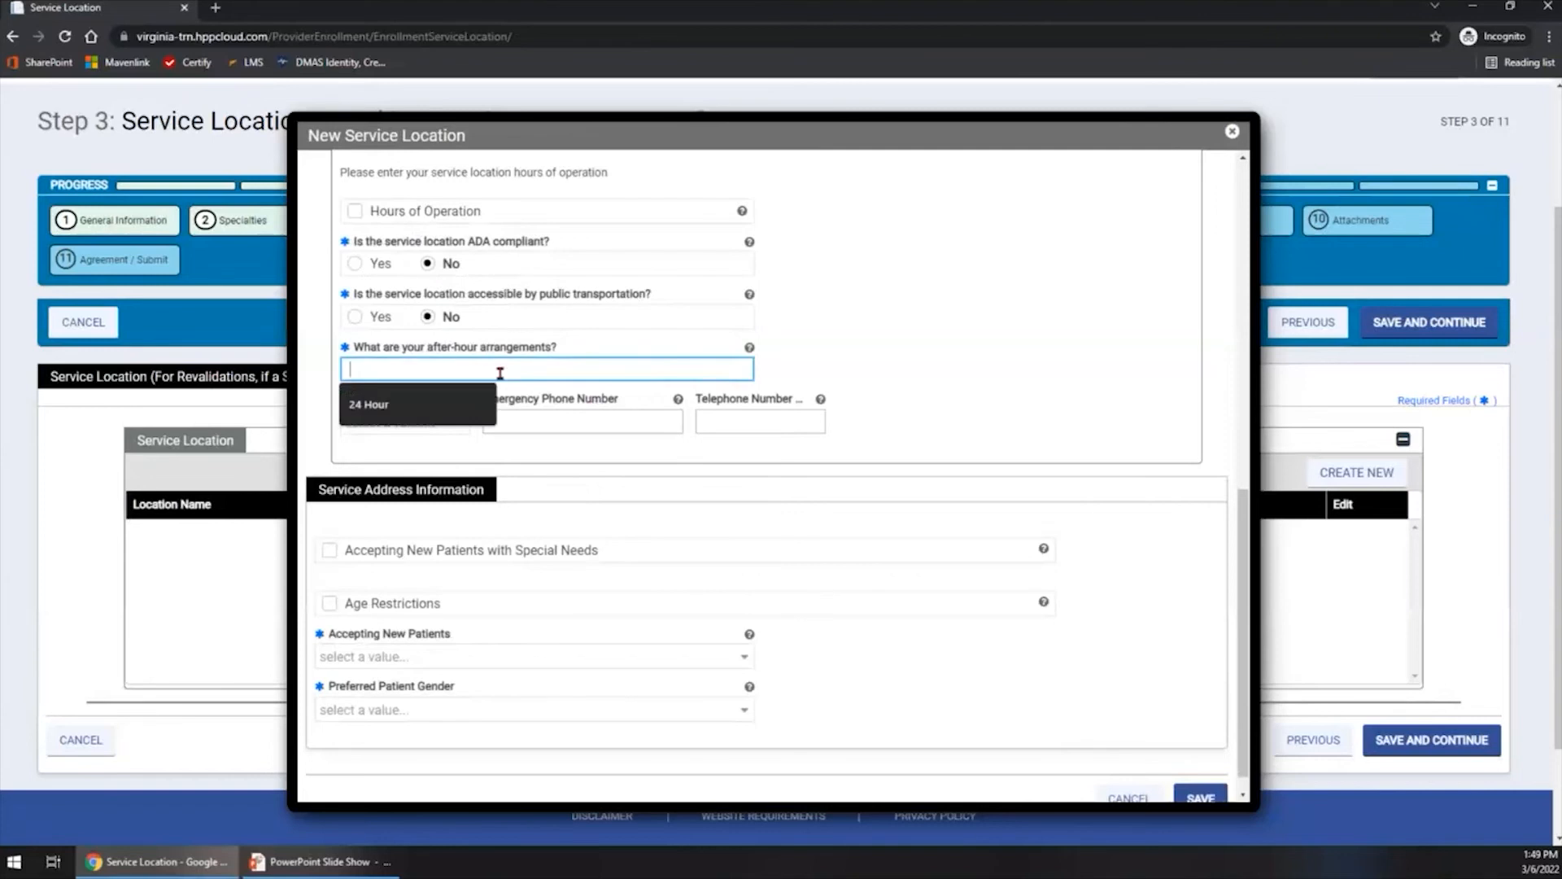
{"action": "left_click", "coordinate": [461, 418]}
- Set Accepting New Patients to Accepting new patients and Preferred Patient Gender to No Restrictions, and try to save the service location
{"action": "scroll", "coordinate": [649, 456], "scroll_direction": "down", "scroll_amount": 1}
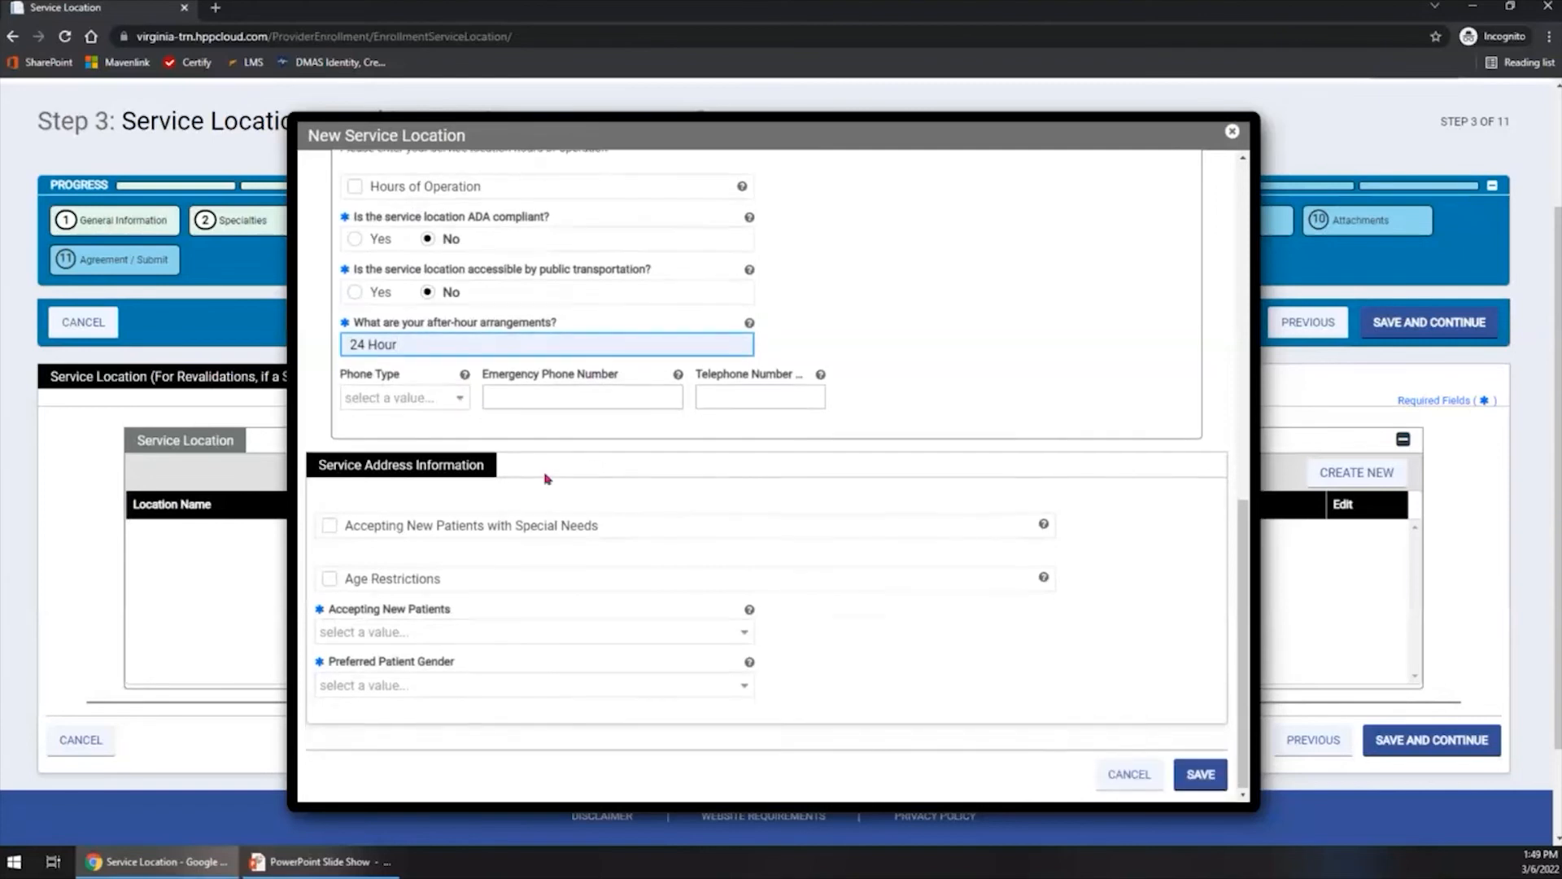
{"action": "left_click", "coordinate": [419, 633]}
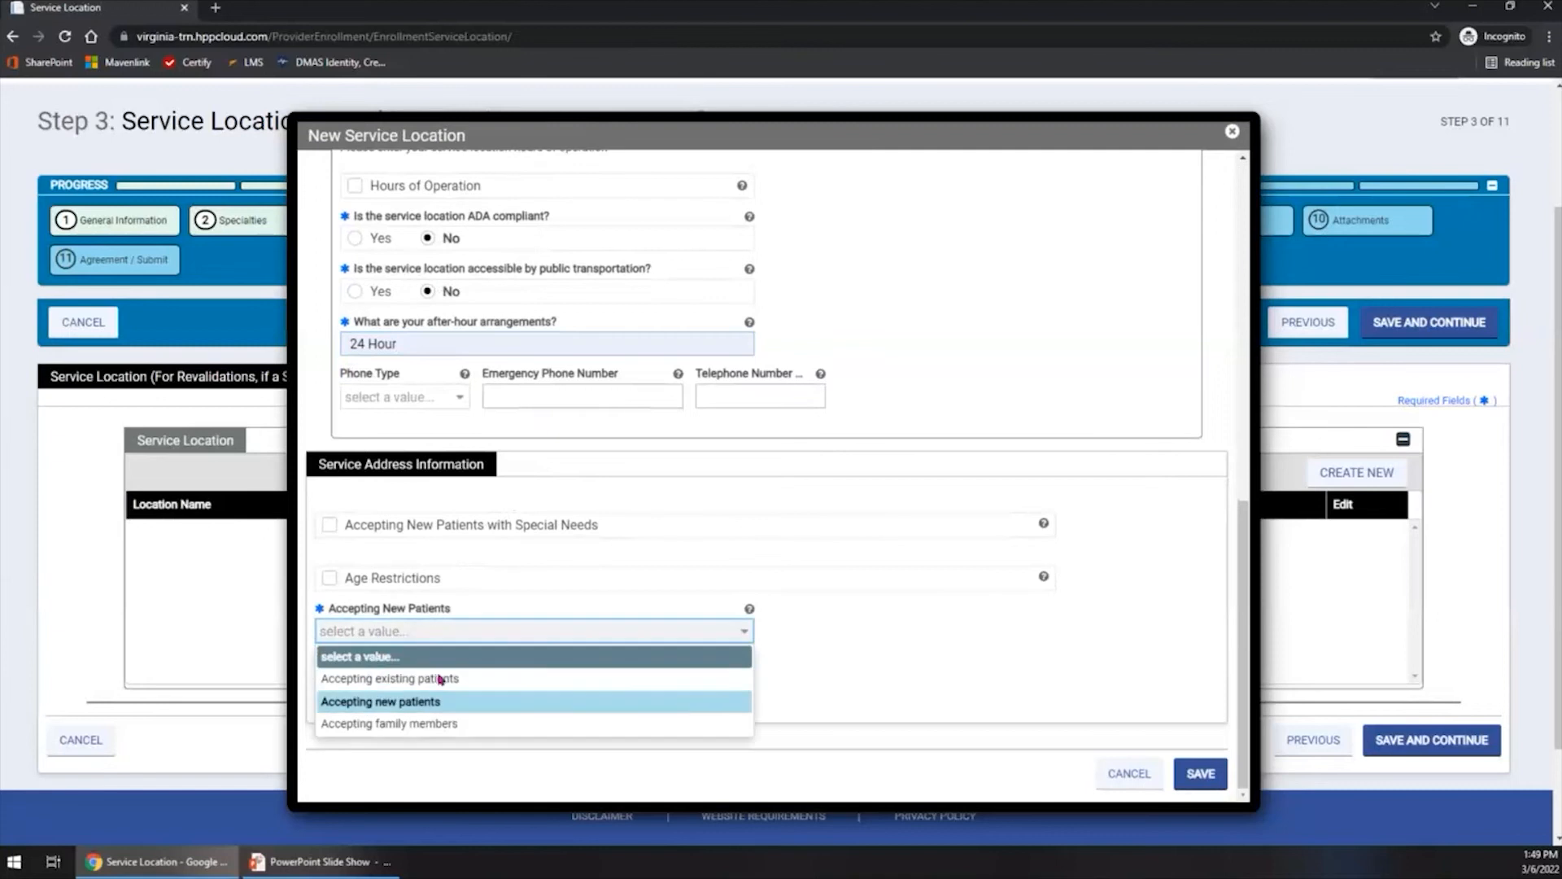
{"action": "left_click", "coordinate": [439, 702]}
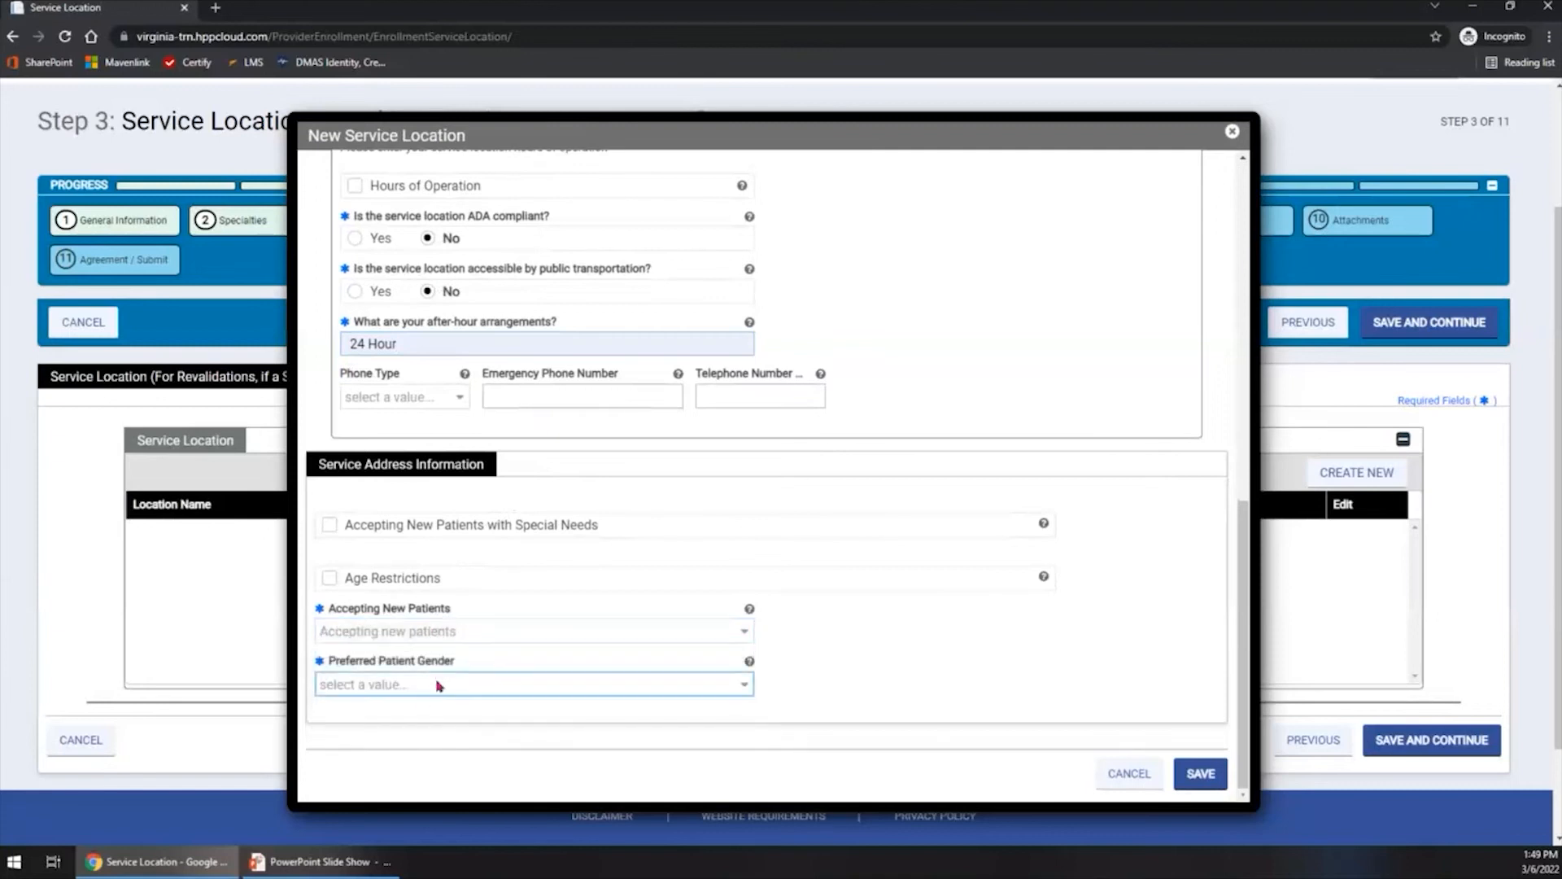
{"action": "left_click", "coordinate": [436, 685]}
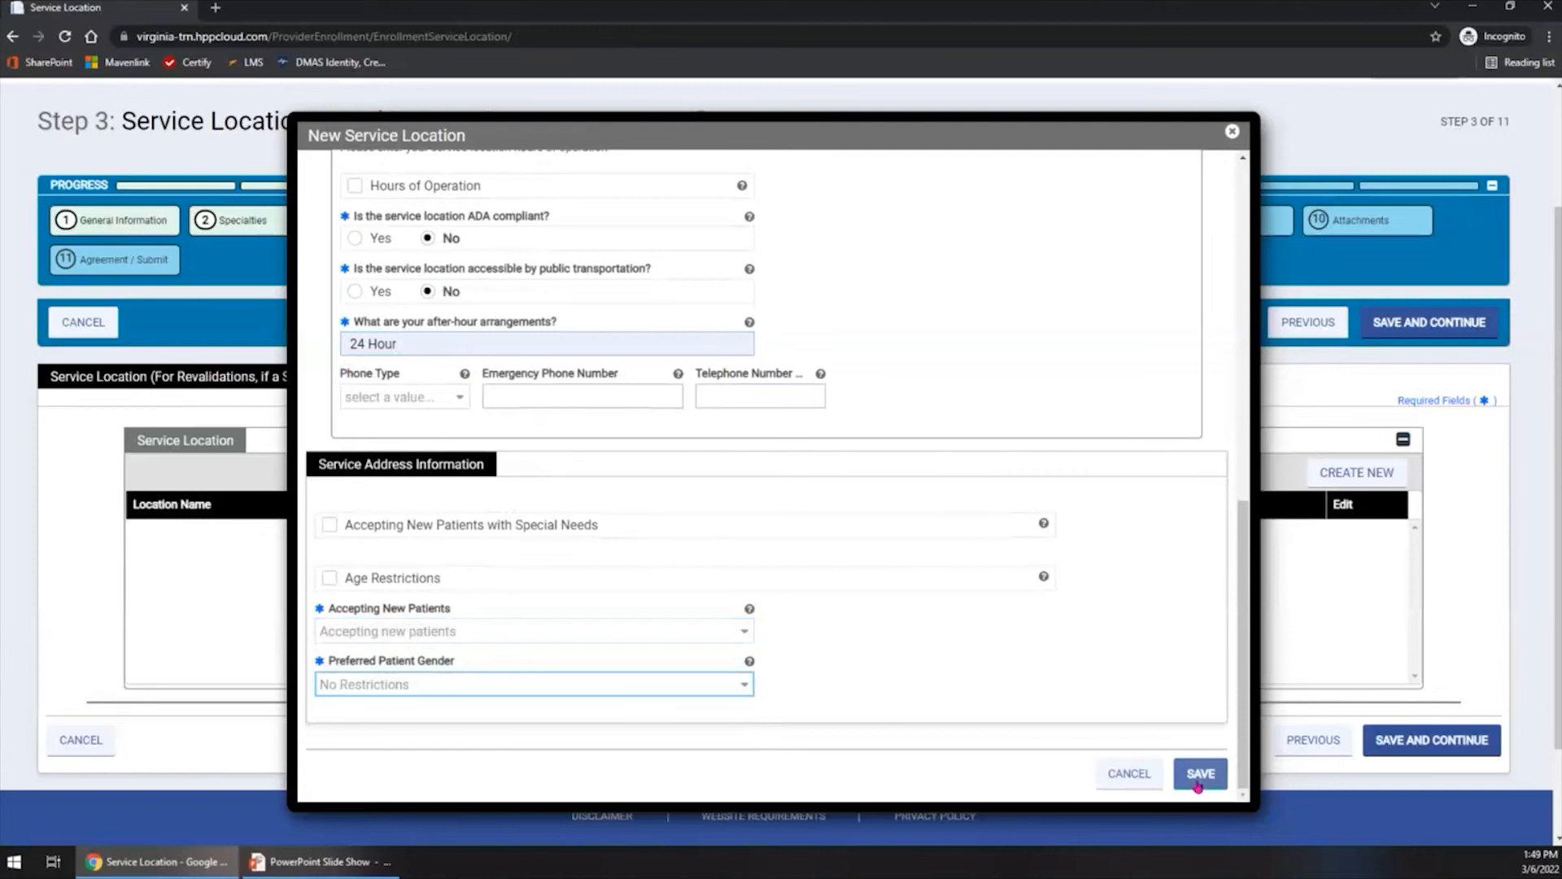
{"action": "left_click", "coordinate": [1197, 783]}
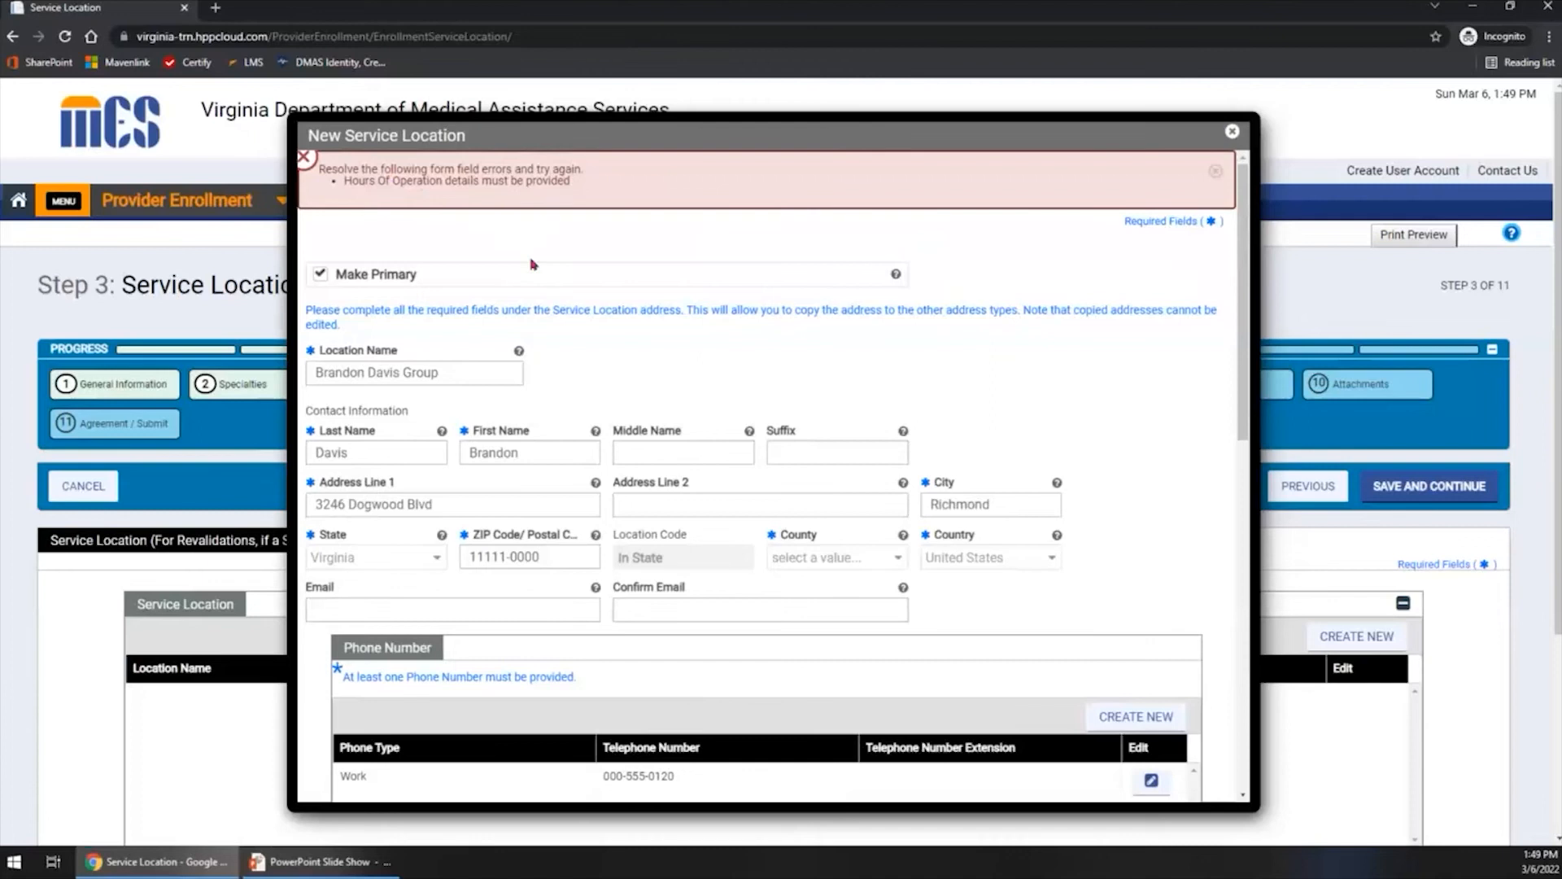
{"action": "scroll", "coordinate": [534, 264], "scroll_direction": "down", "scroll_amount": 5}
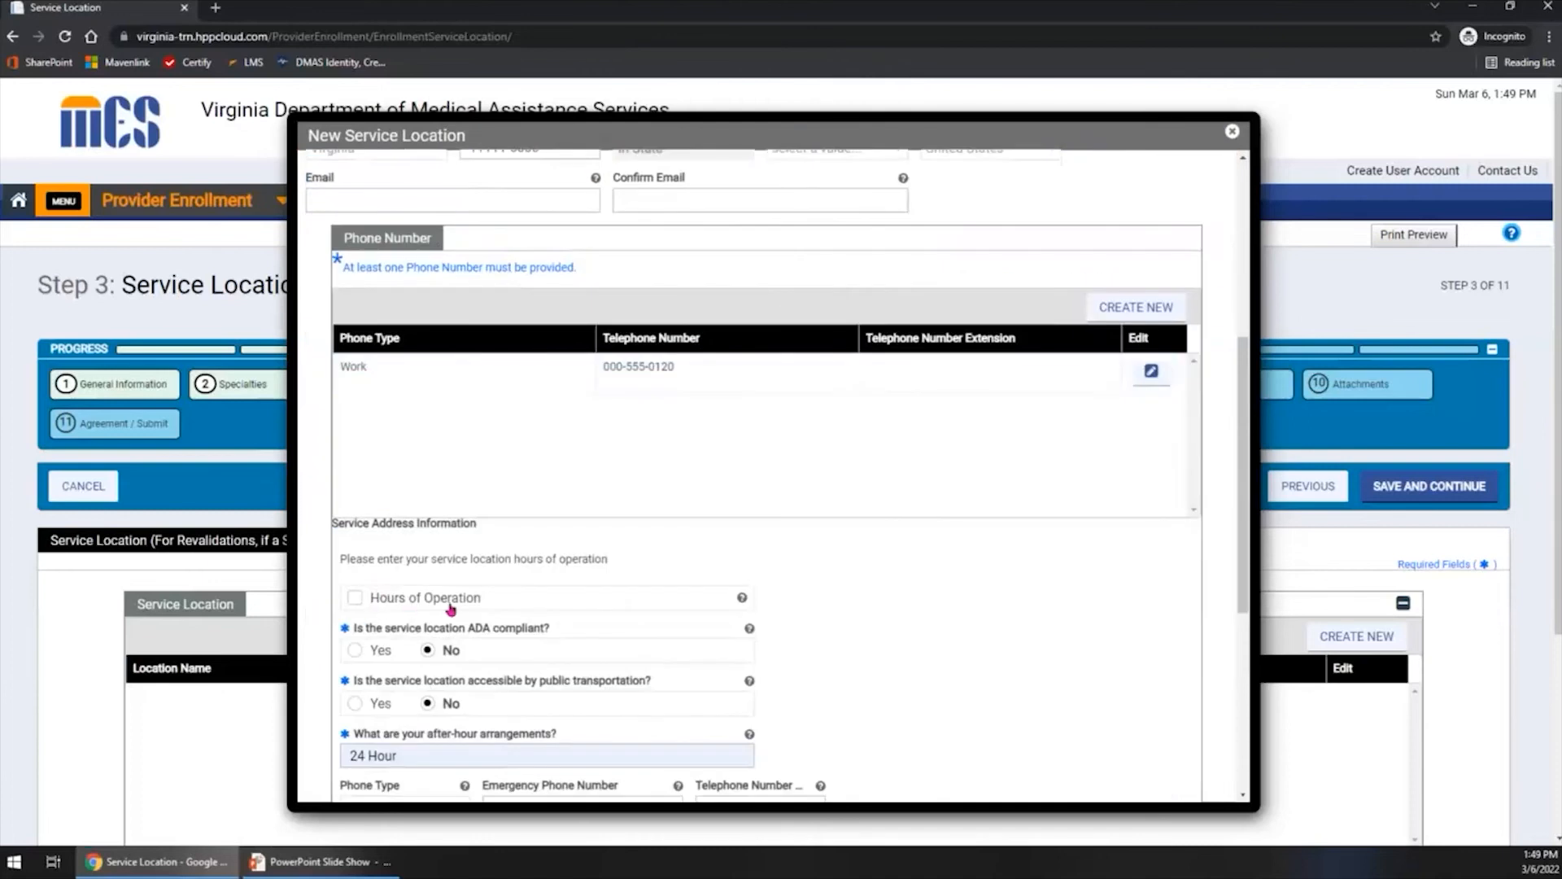
- Enable Hours of Operation, add an EveryDay entry with 24 Hours, and try to save the service location
{"action": "left_click", "coordinate": [355, 597]}
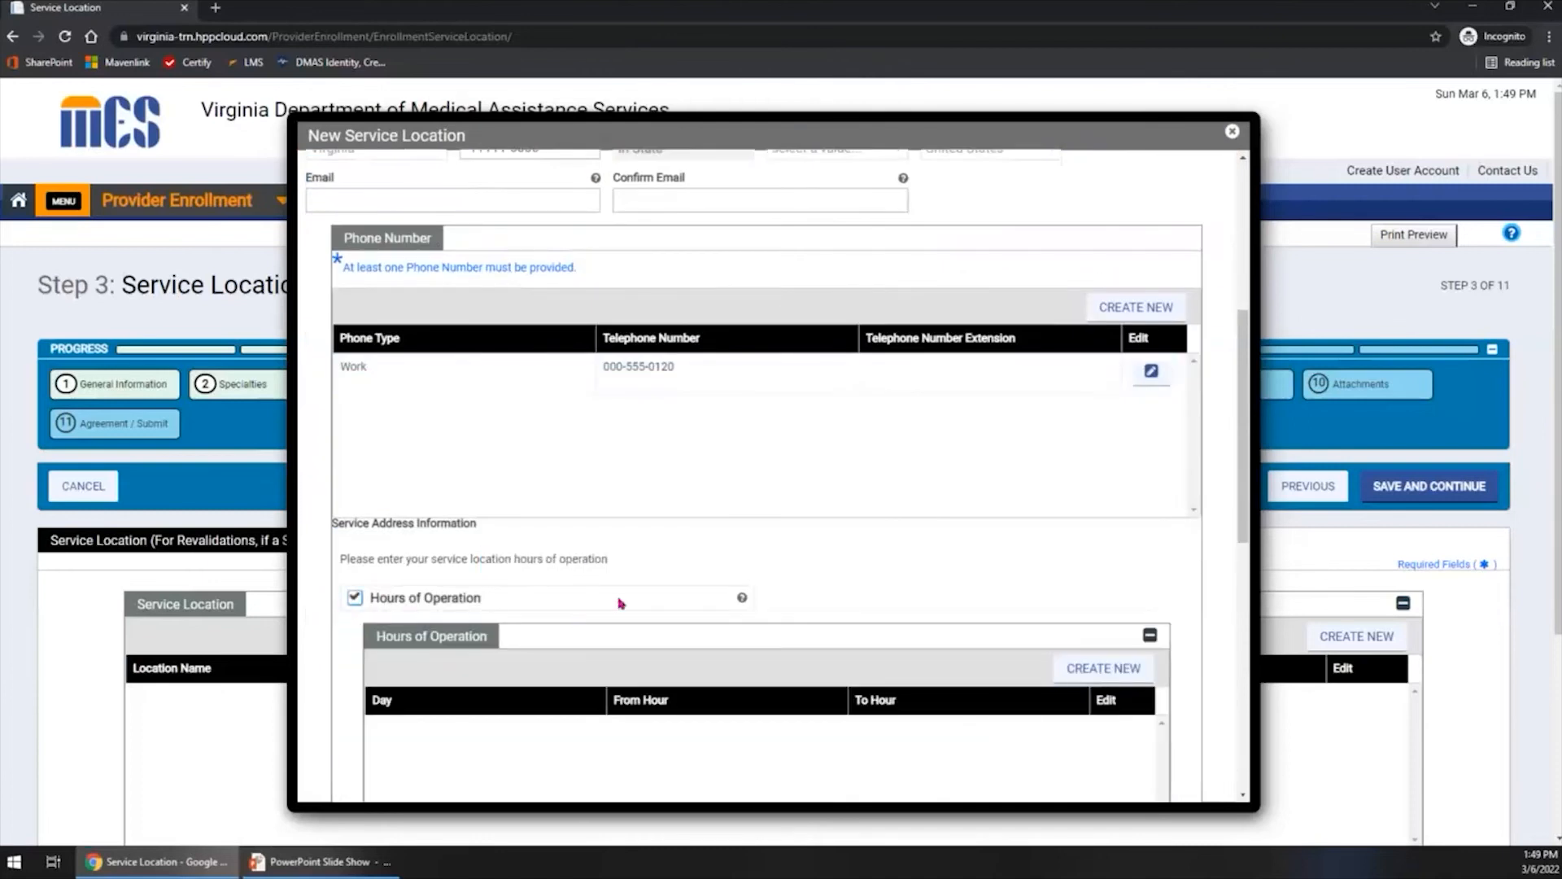
{"action": "scroll", "coordinate": [621, 603], "scroll_direction": "down", "scroll_amount": 3}
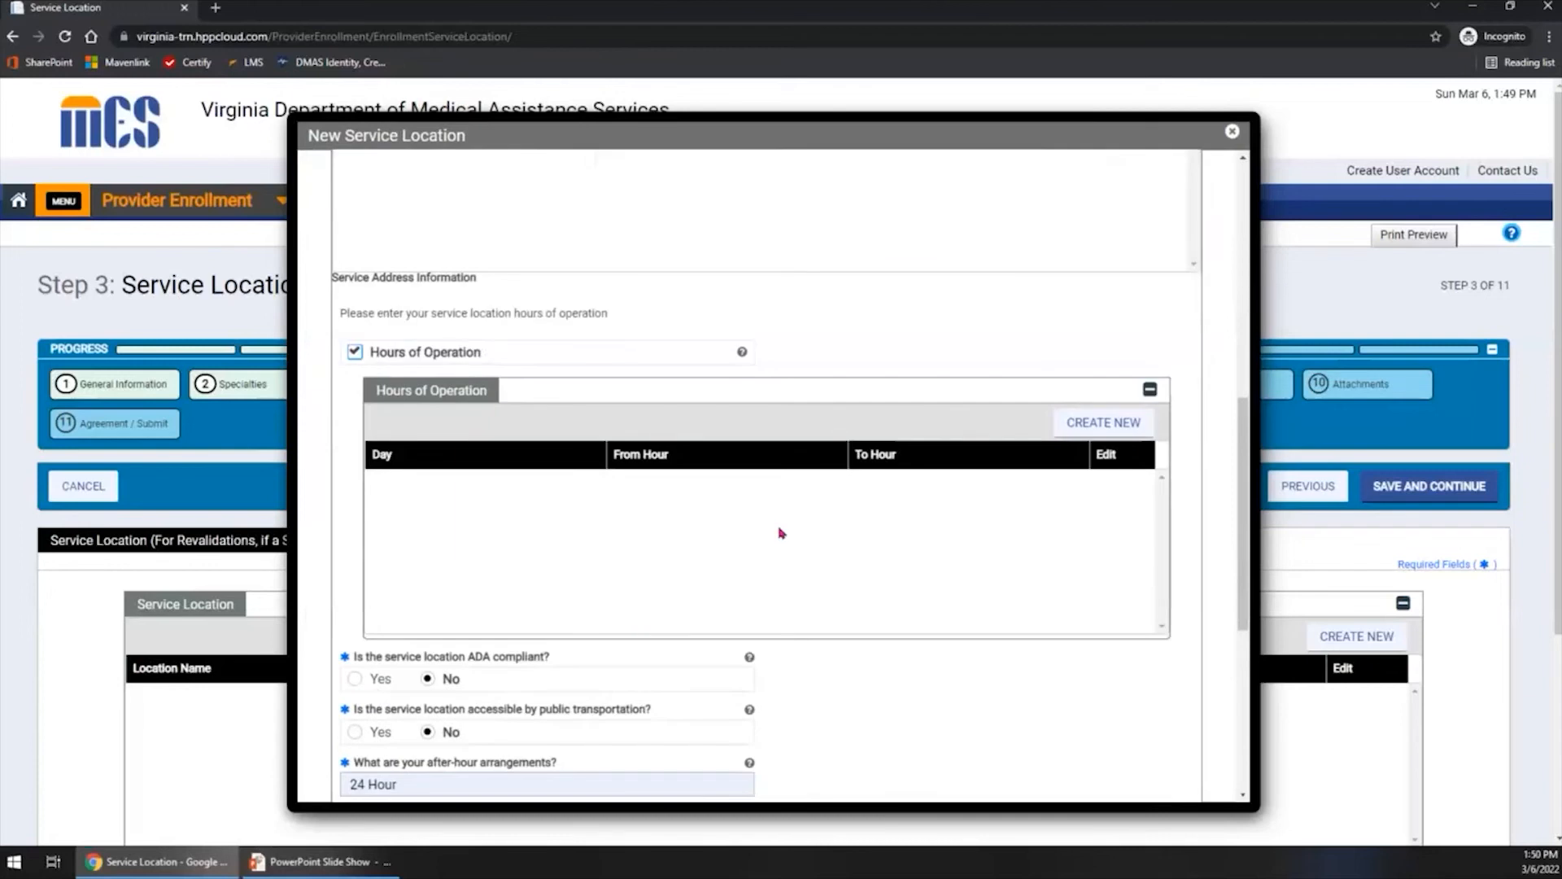
{"action": "left_click", "coordinate": [1108, 425]}
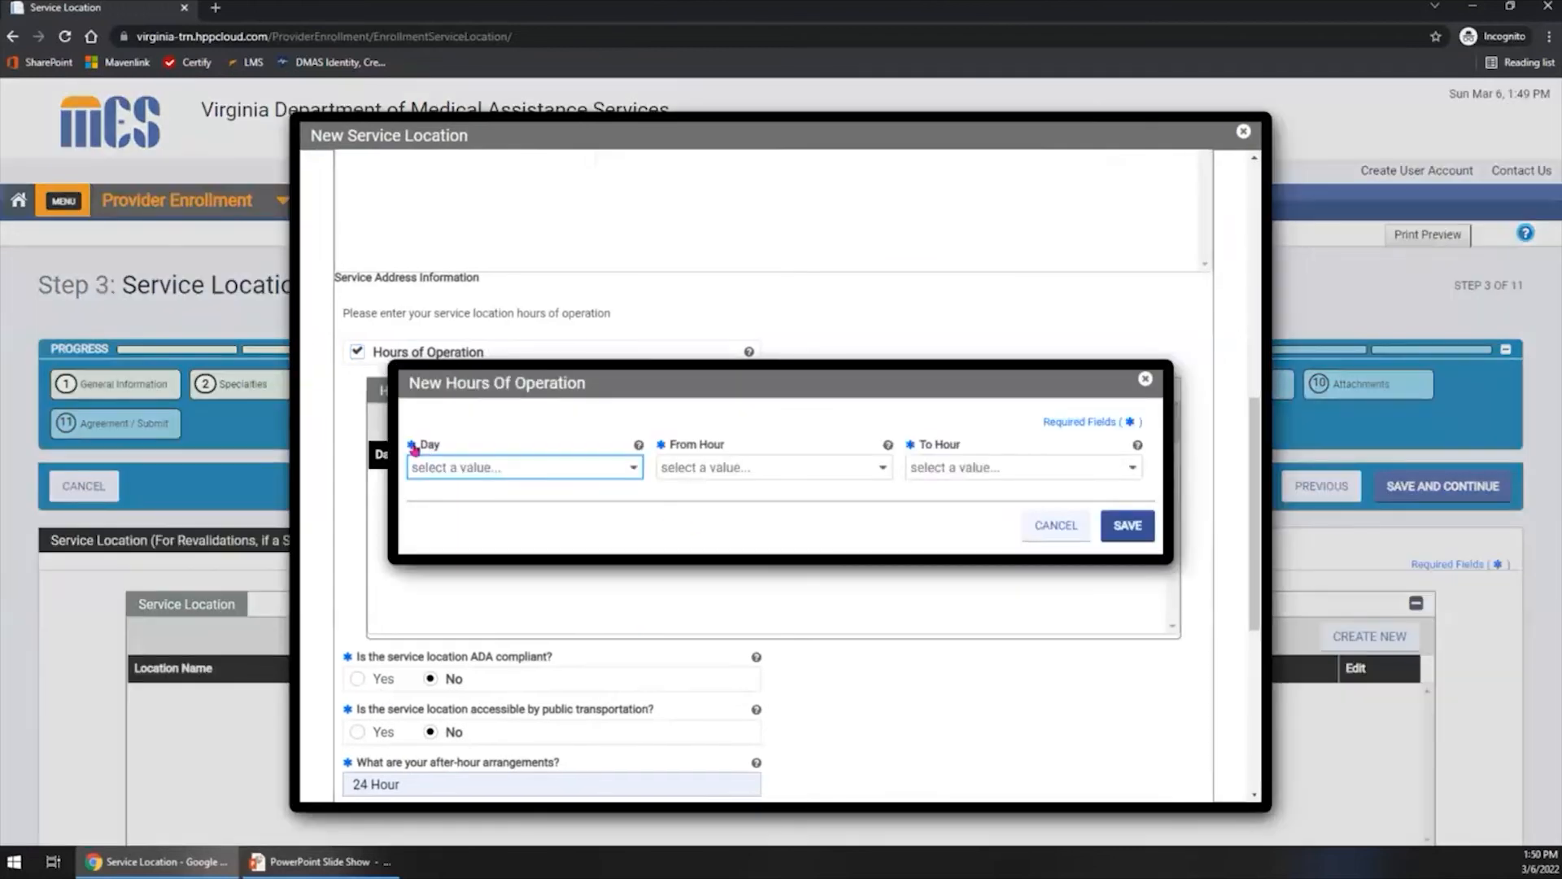
{"action": "left_click", "coordinate": [527, 472]}
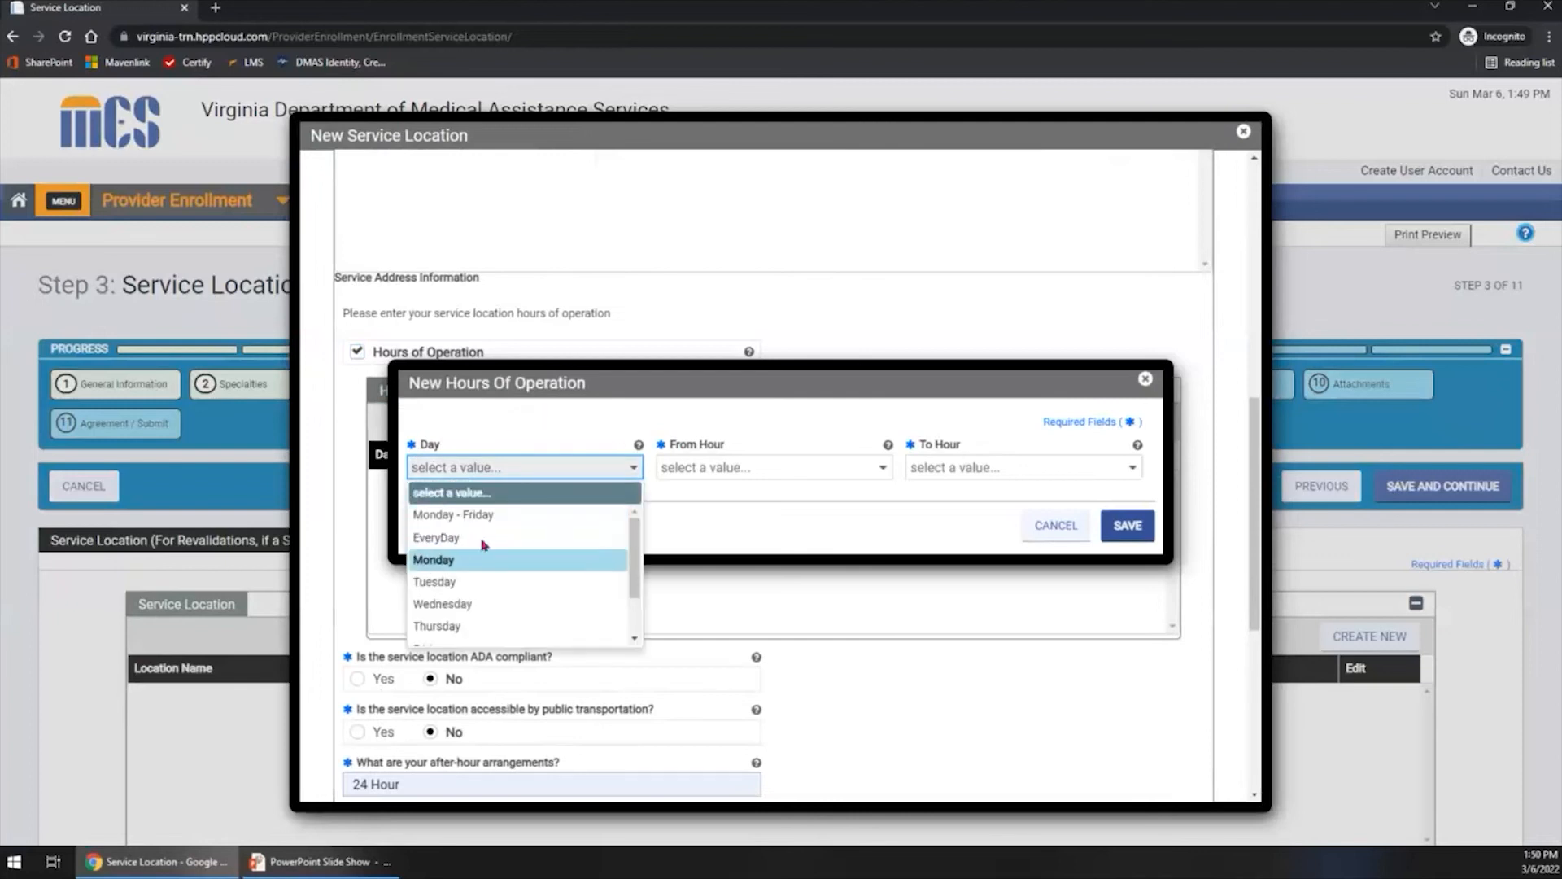
{"action": "left_click", "coordinate": [483, 540]}
{"action": "left_click", "coordinate": [706, 467]}
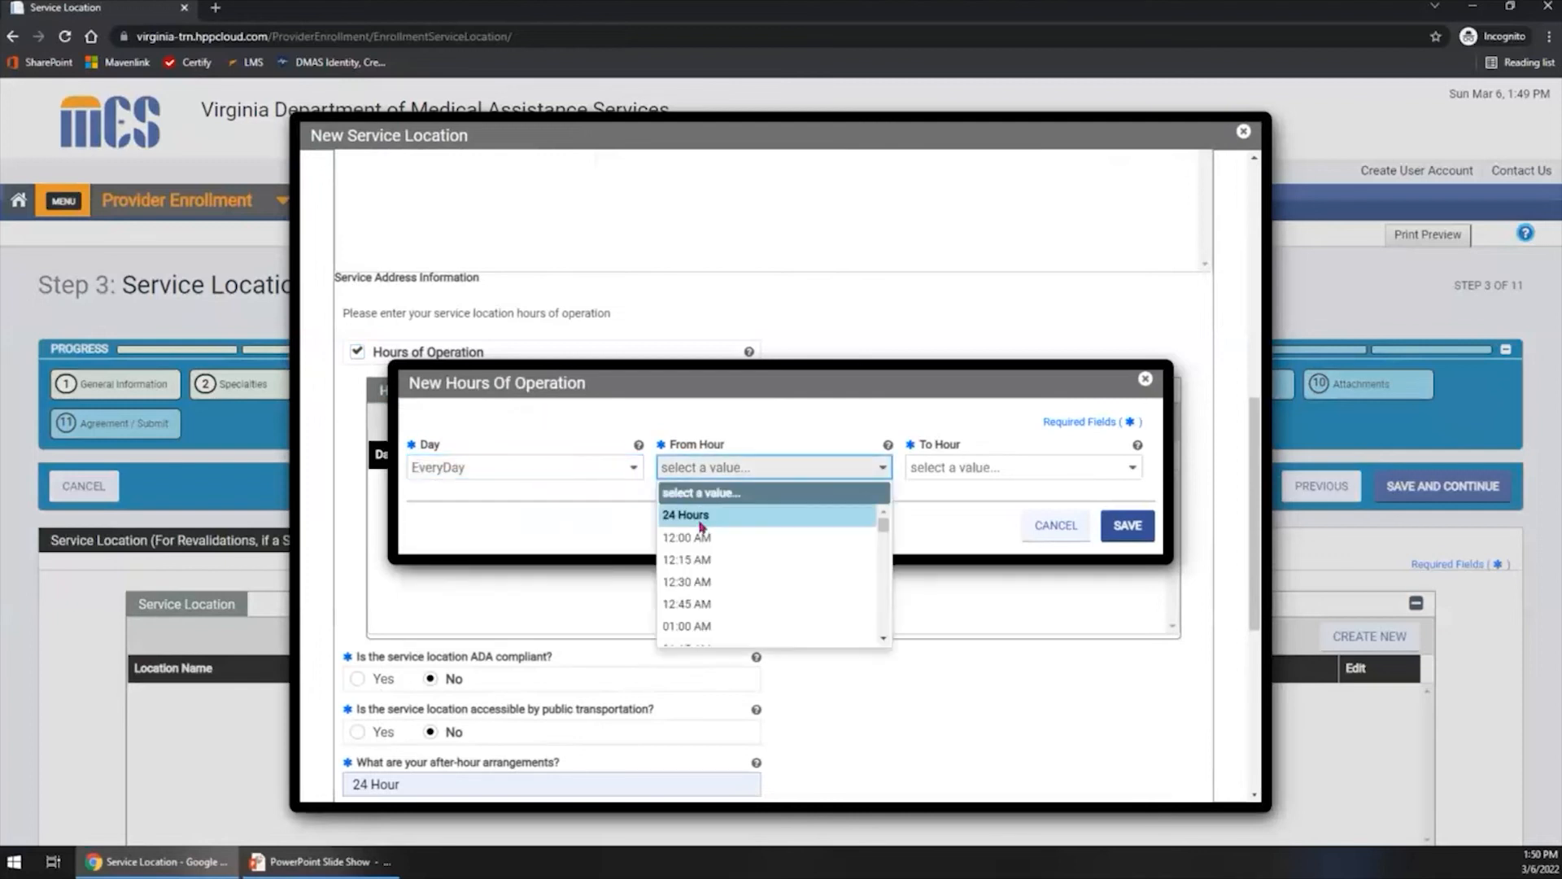
{"action": "left_click", "coordinate": [693, 516]}
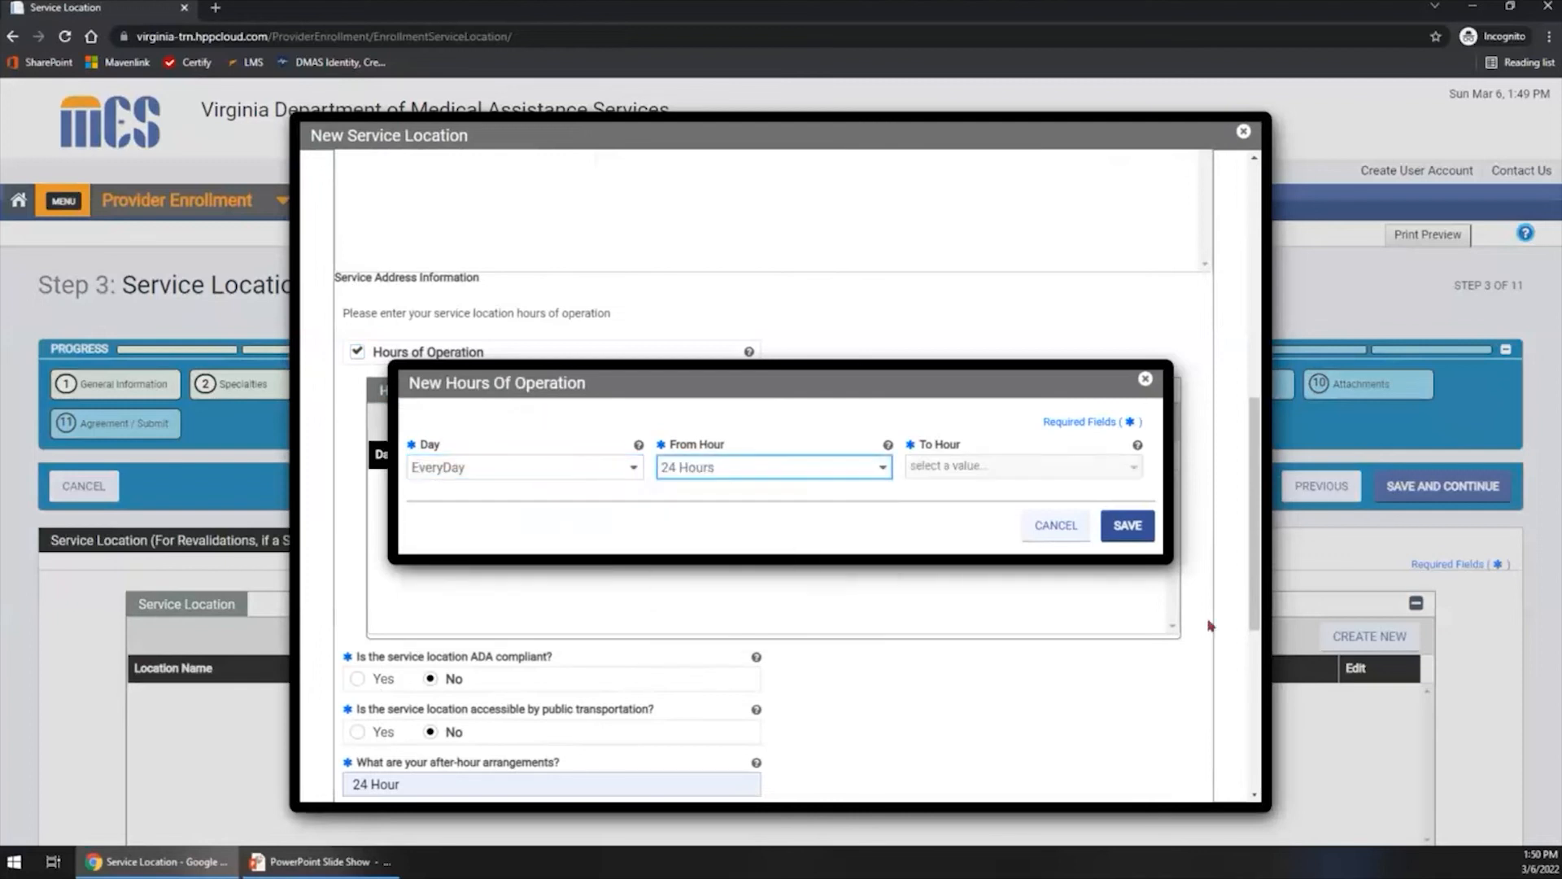
{"action": "left_click", "coordinate": [1142, 532]}
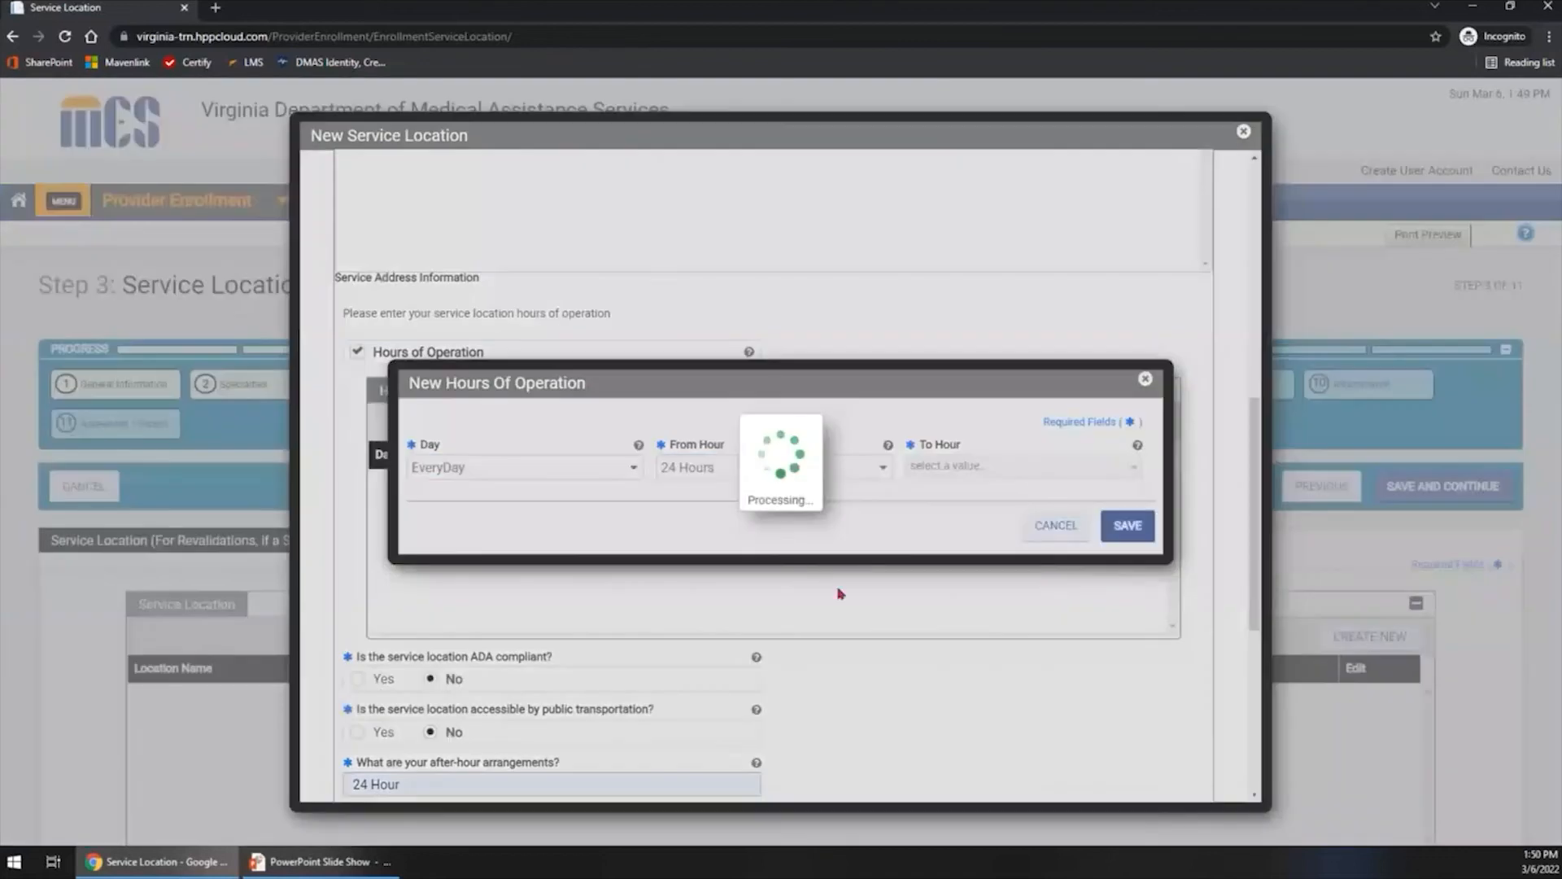
{"action": "scroll", "coordinate": [867, 603], "scroll_direction": "down", "scroll_amount": 1}
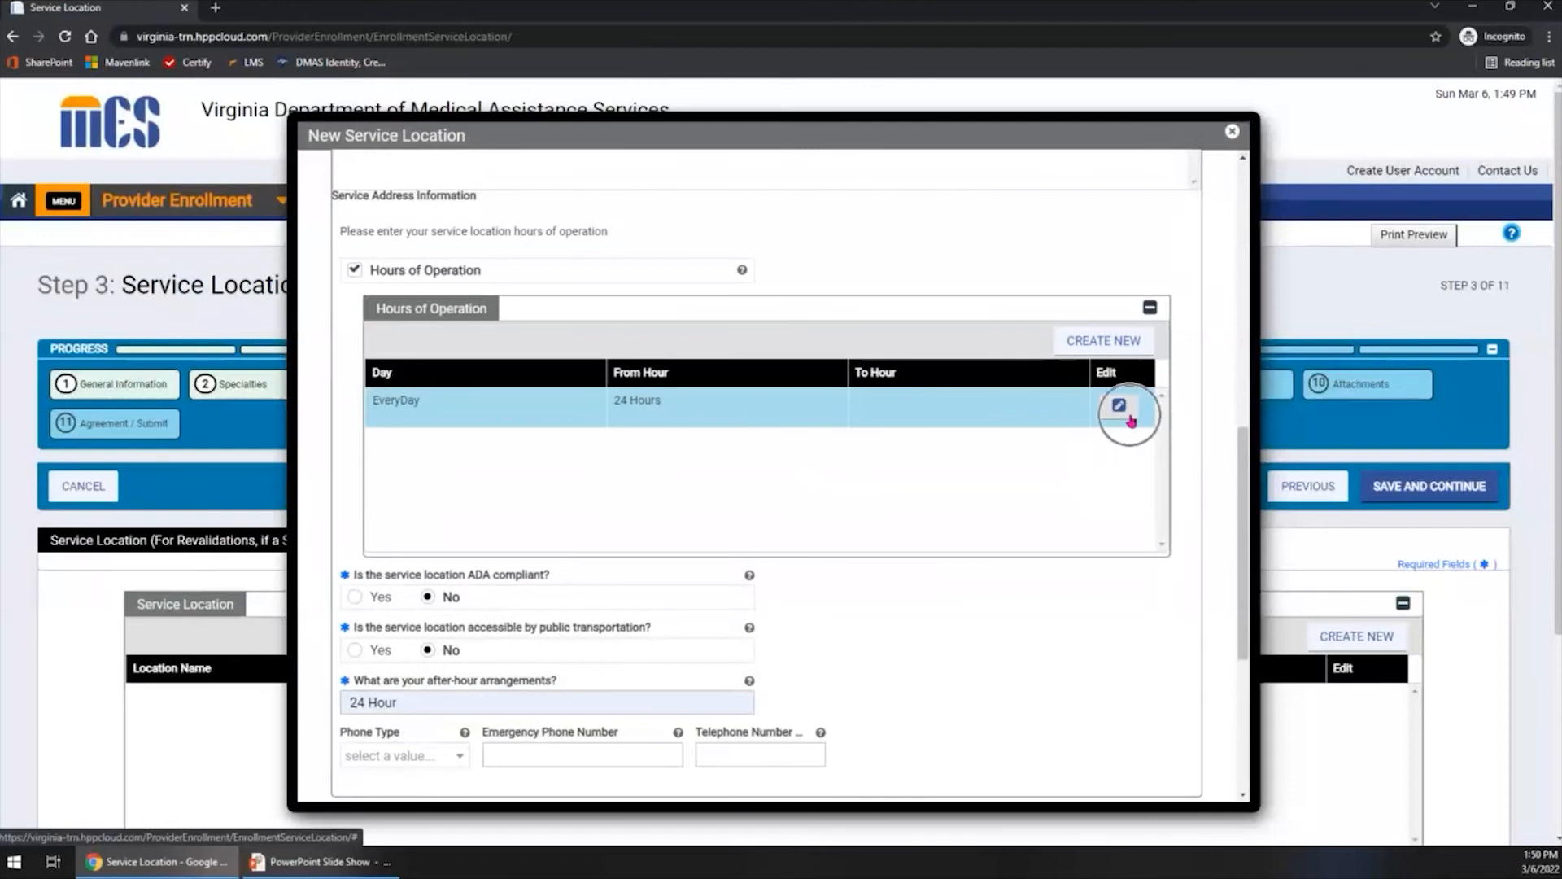
{"action": "scroll", "coordinate": [1131, 420], "scroll_direction": "down", "scroll_amount": 4}
{"action": "scroll", "coordinate": [1131, 421], "scroll_direction": "down", "scroll_amount": 1}
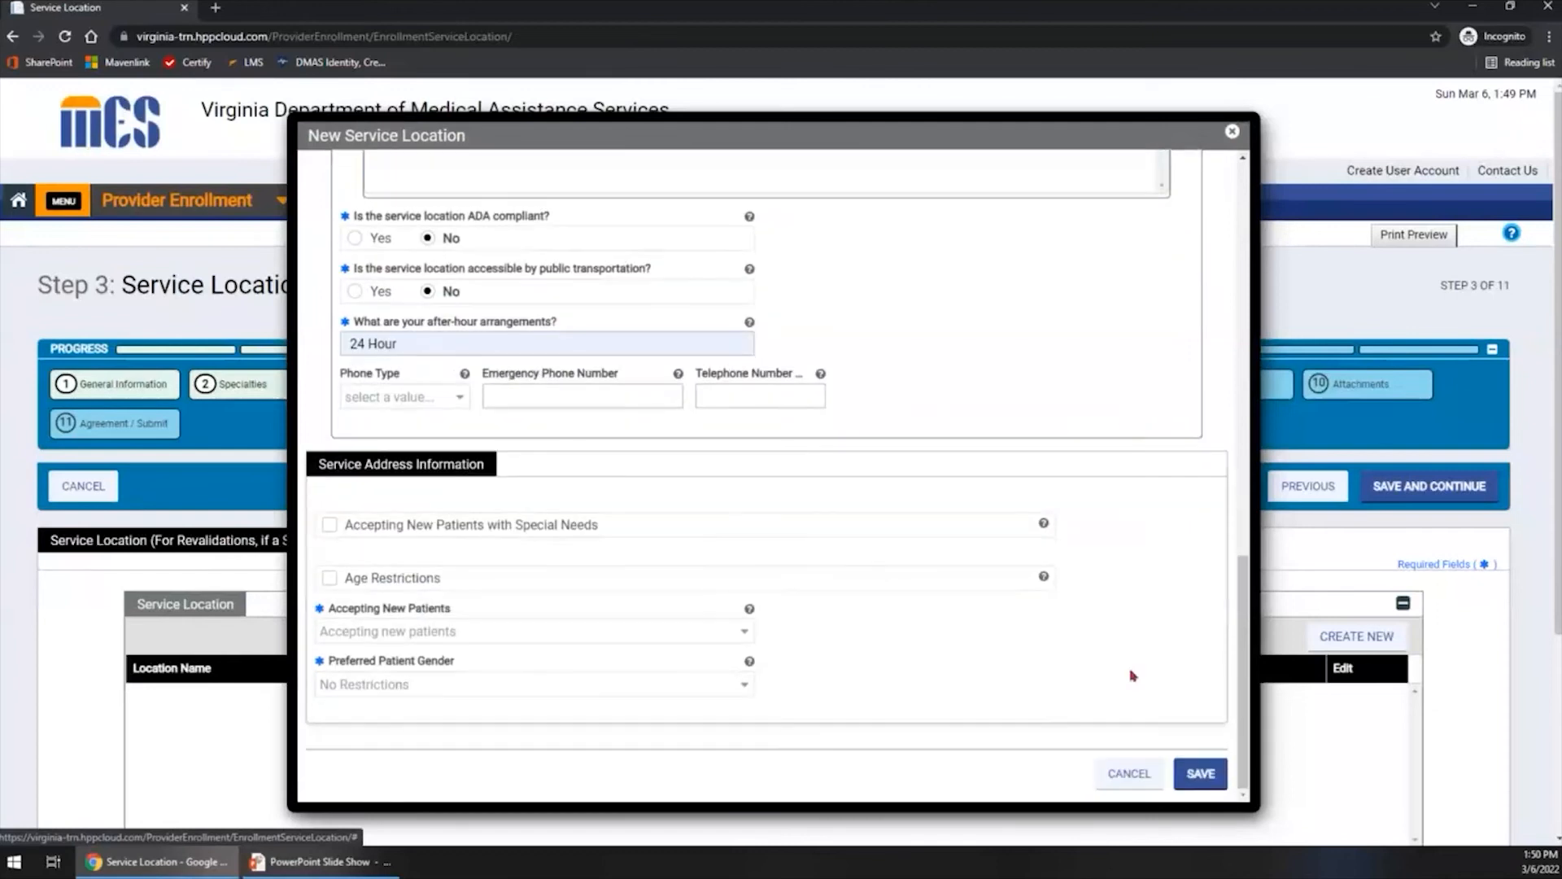
{"action": "left_click", "coordinate": [1198, 774]}
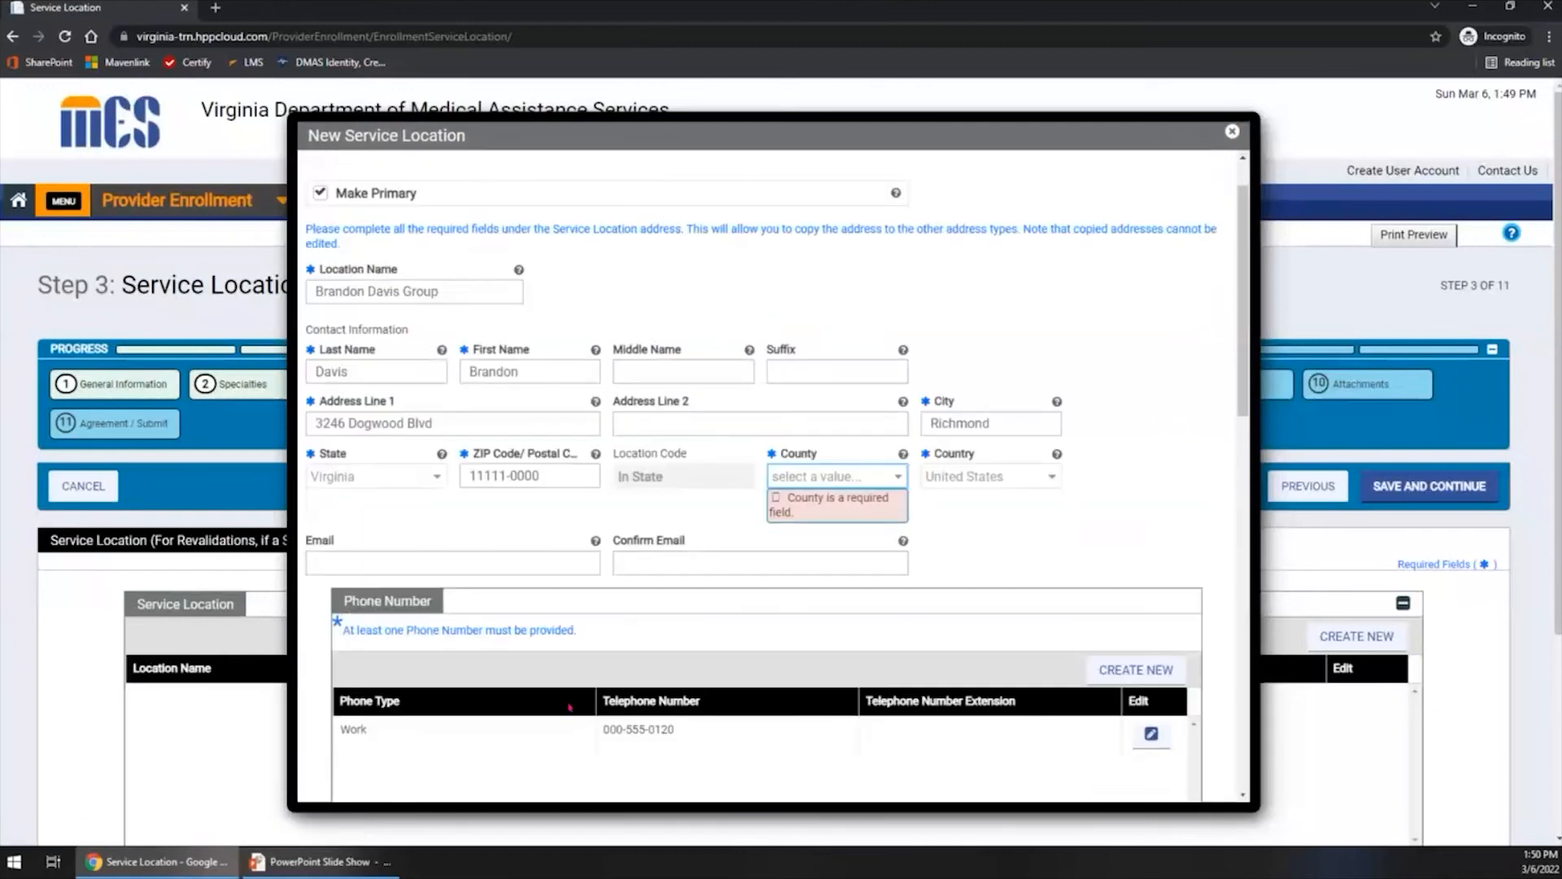
- Set the county to Alexandria city, keeping the address as entered, and save the service location
{"action": "left_click", "coordinate": [900, 476]}
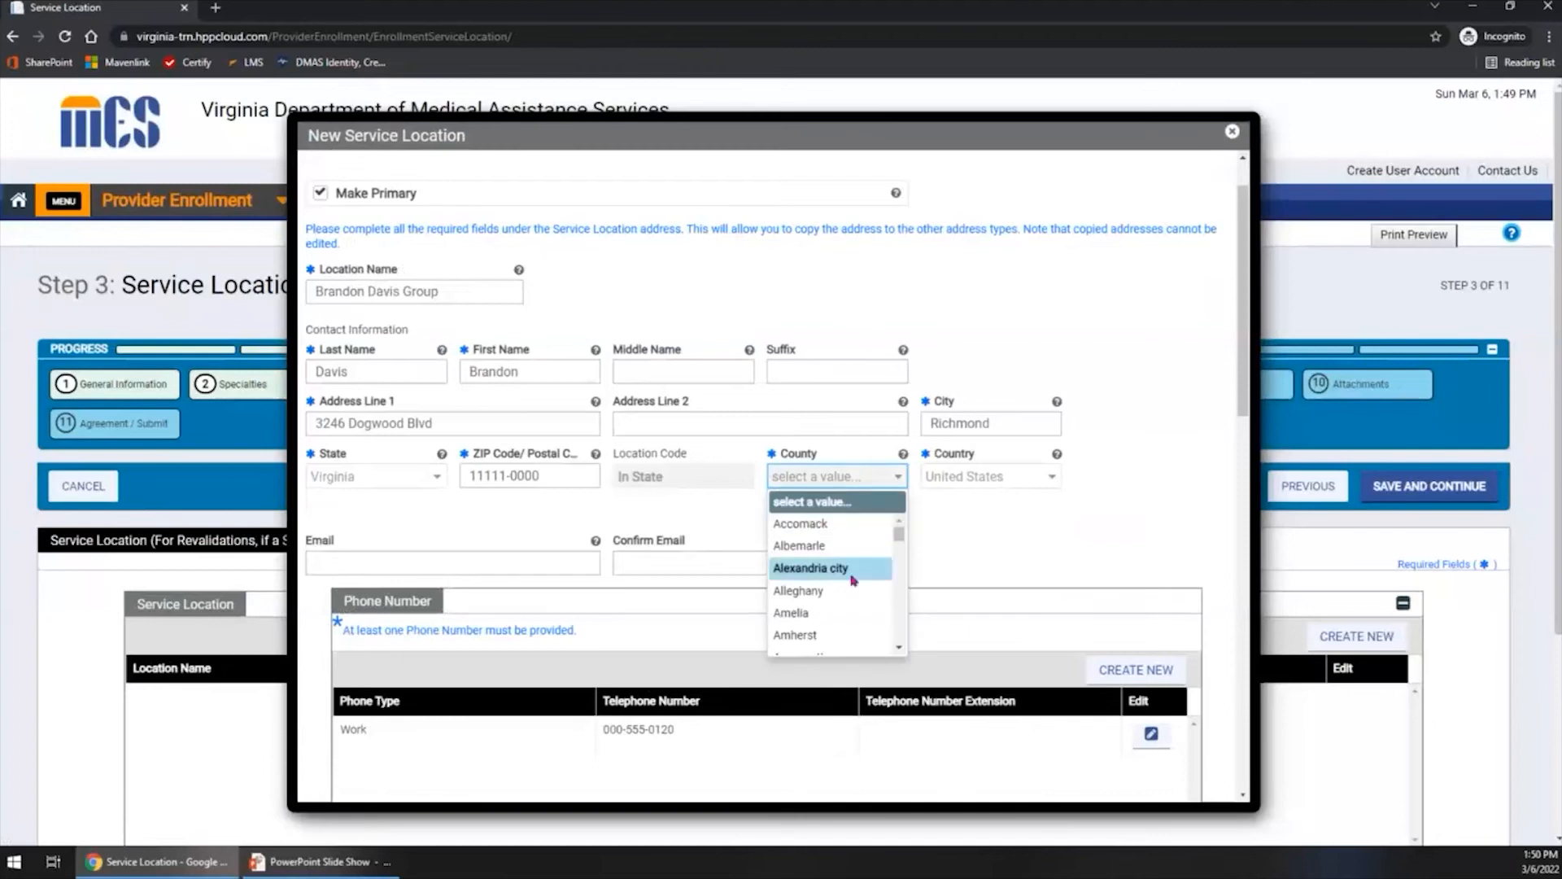
{"action": "left_click", "coordinate": [834, 569]}
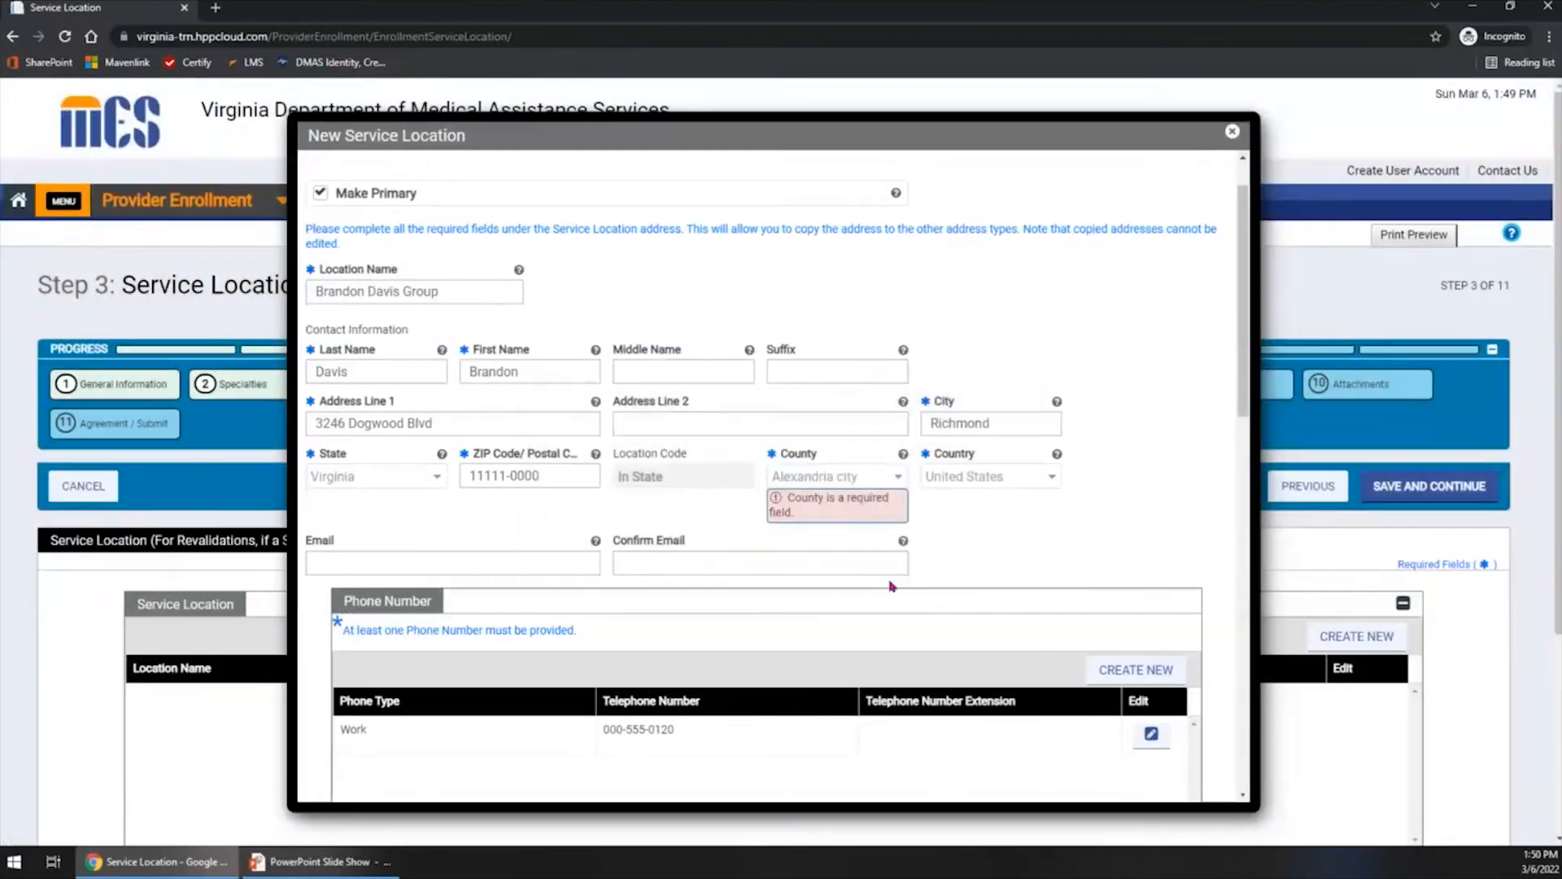
{"action": "left_click", "coordinate": [803, 506]}
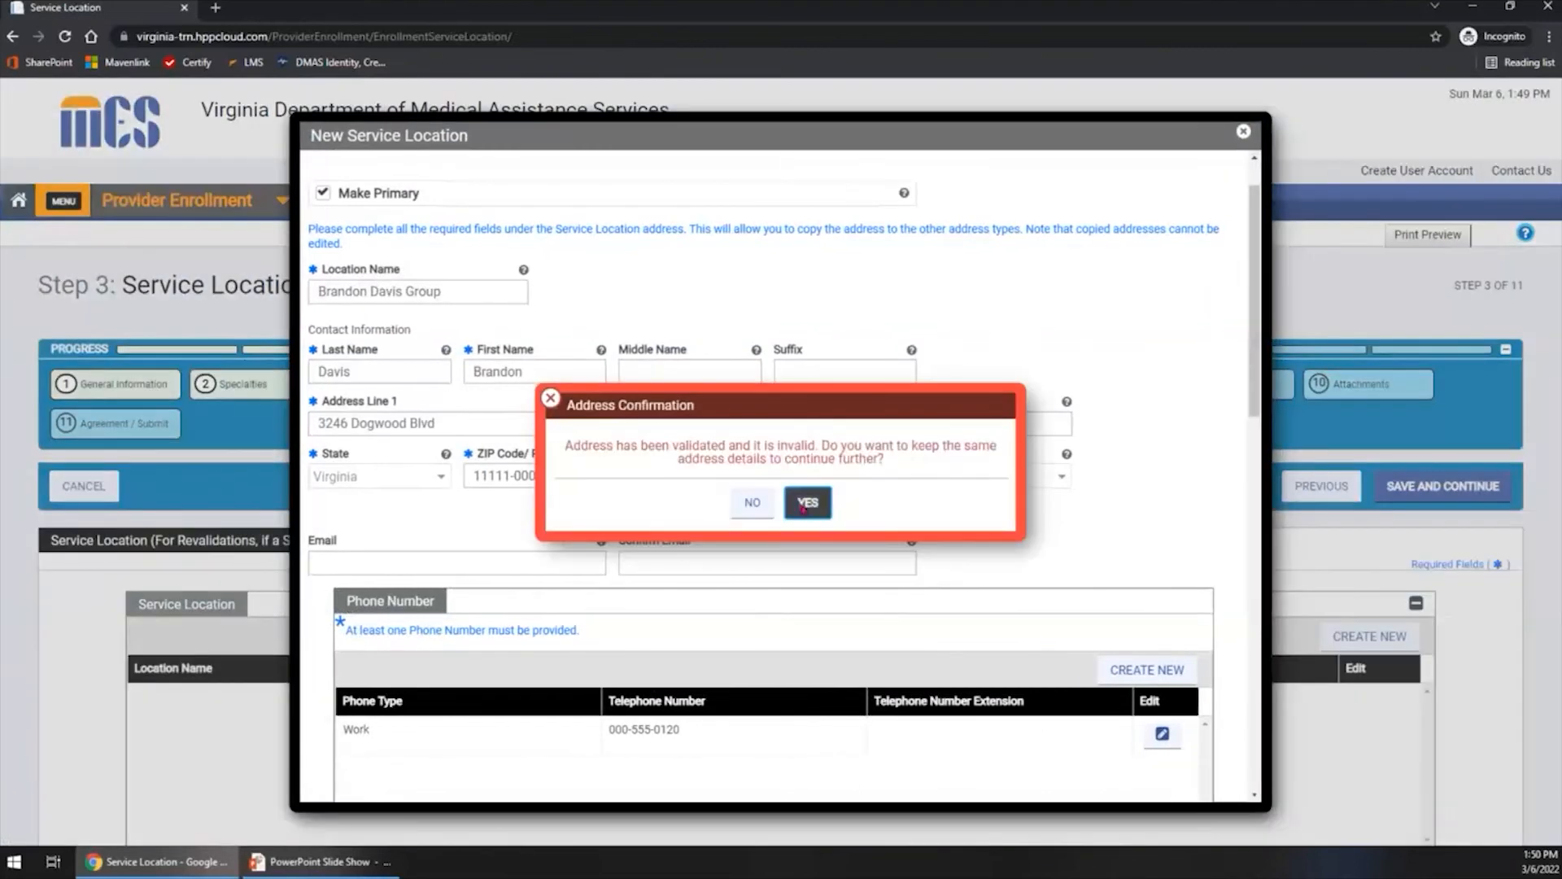
{"action": "scroll", "coordinate": [1133, 641], "scroll_direction": "down", "scroll_amount": 3}
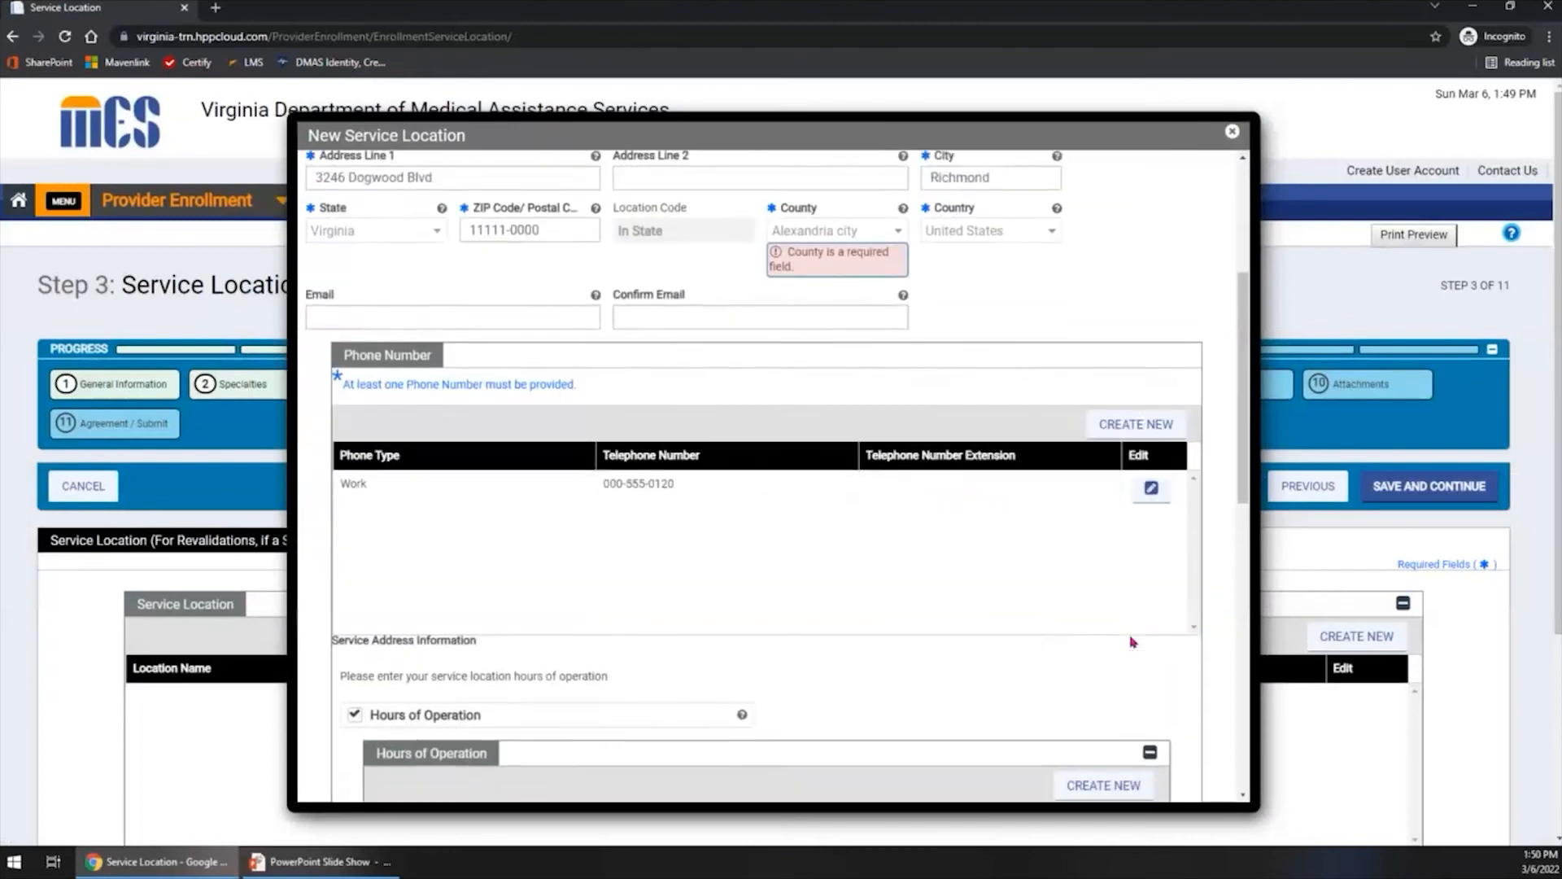
{"action": "scroll", "coordinate": [1132, 642], "scroll_direction": "down", "scroll_amount": 10}
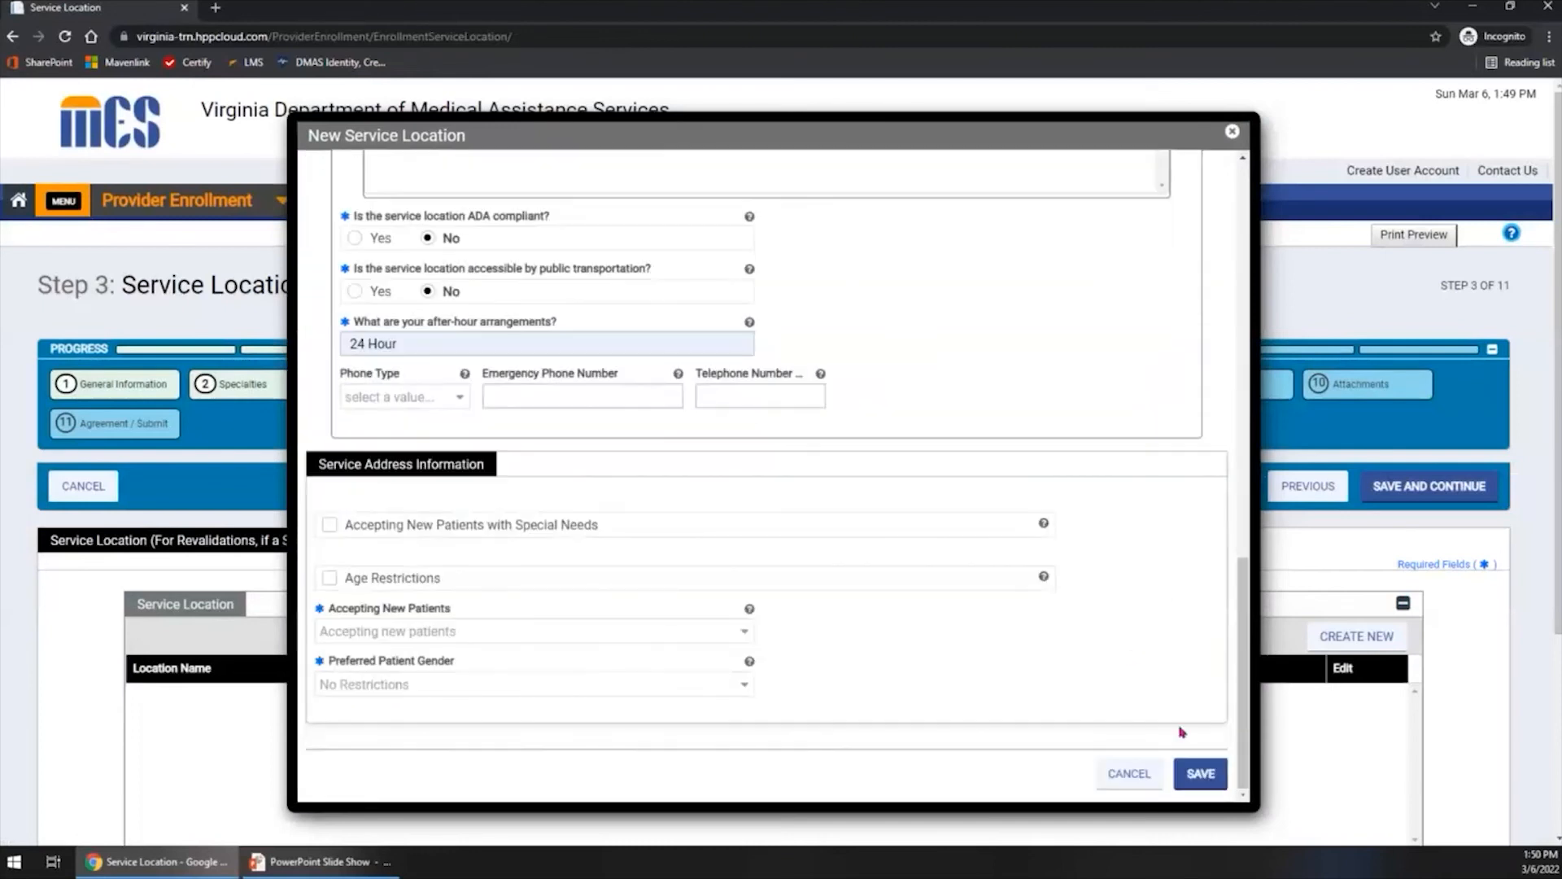
{"action": "left_click", "coordinate": [1200, 773]}
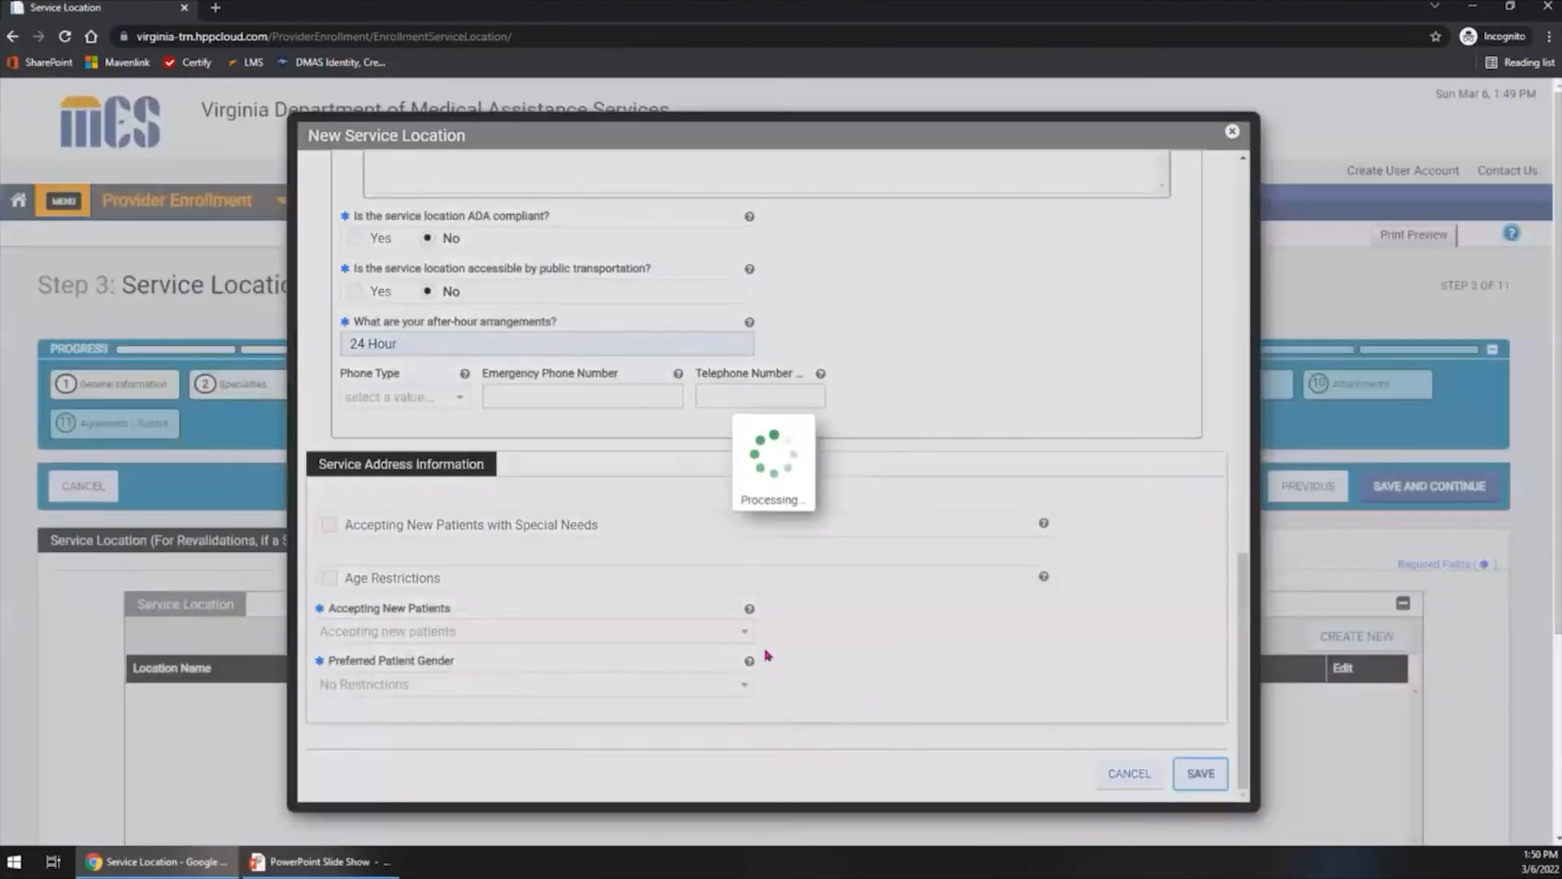
- Save the Service Location step and continue to the Addresses step
{"action": "scroll", "coordinate": [941, 645], "scroll_direction": "down", "scroll_amount": 2}
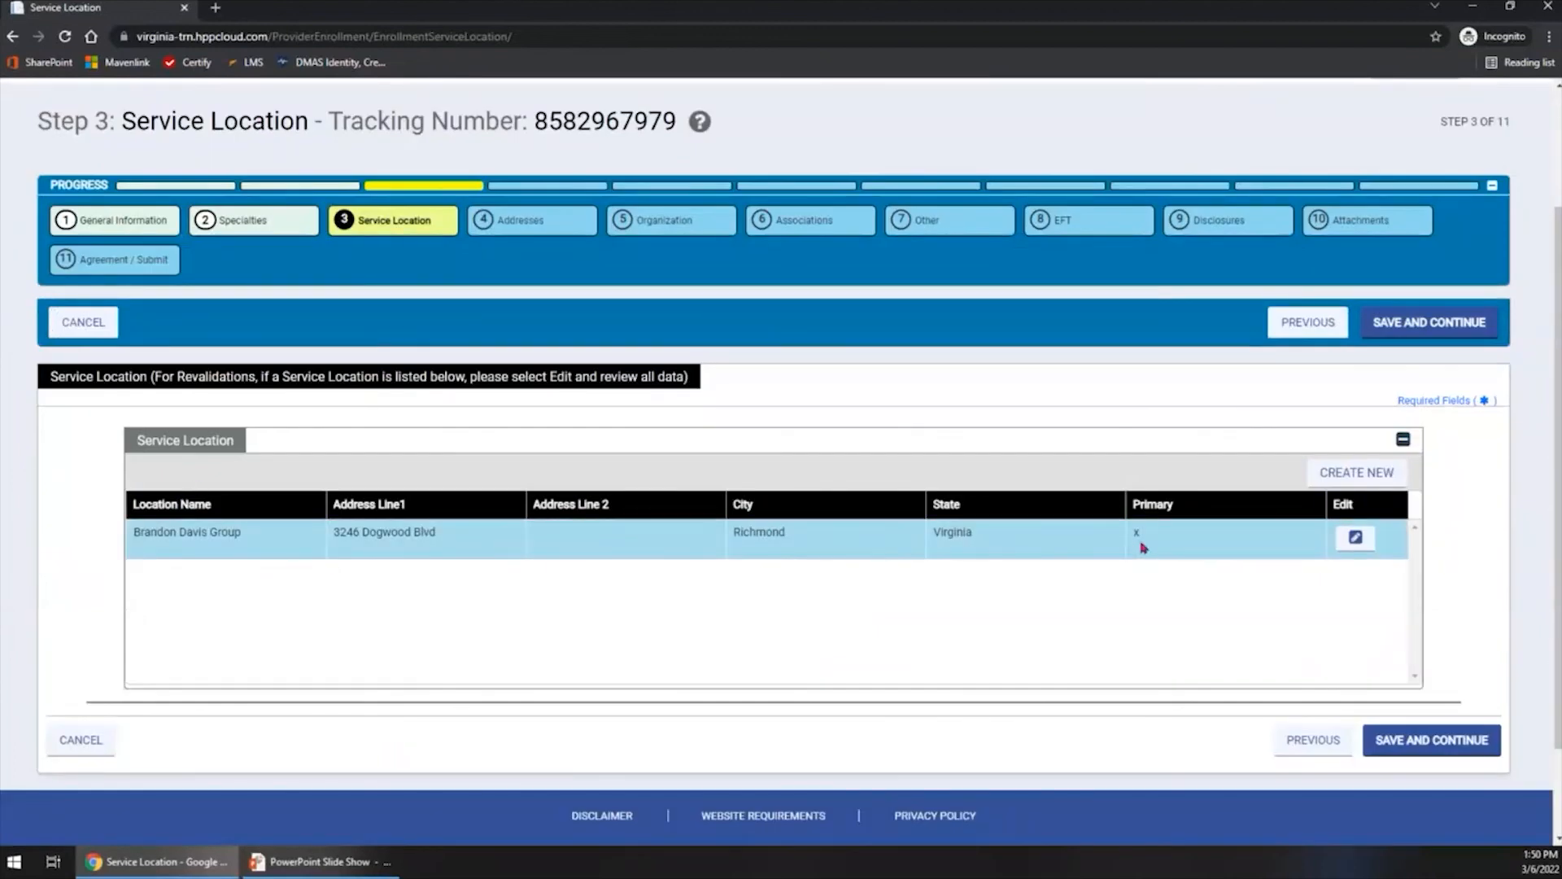
{"action": "left_click", "coordinate": [1140, 543]}
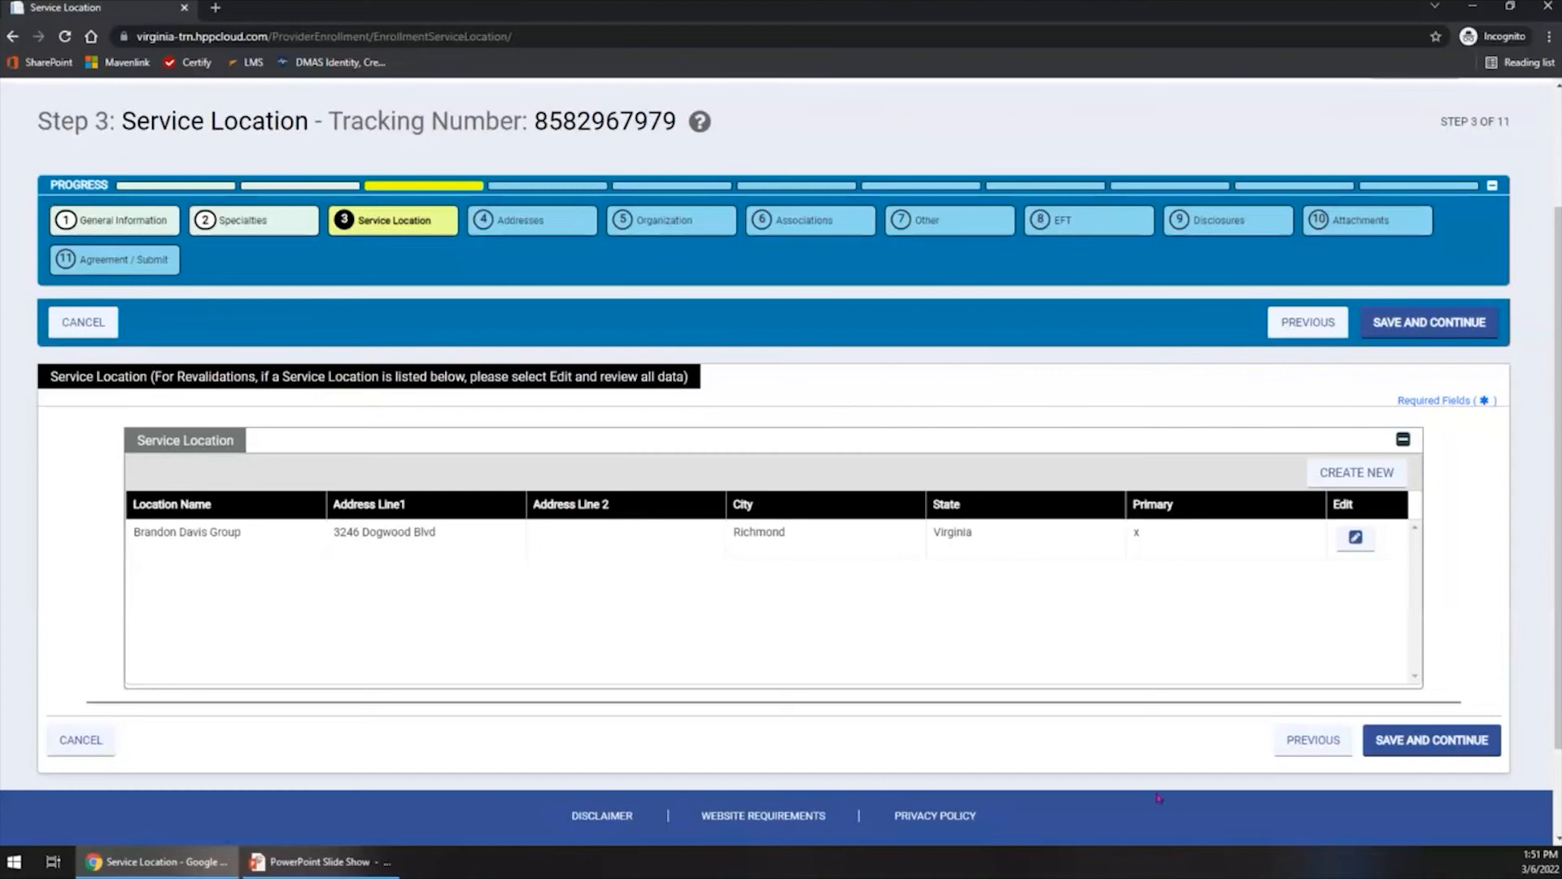
{"action": "left_click", "coordinate": [1467, 740]}
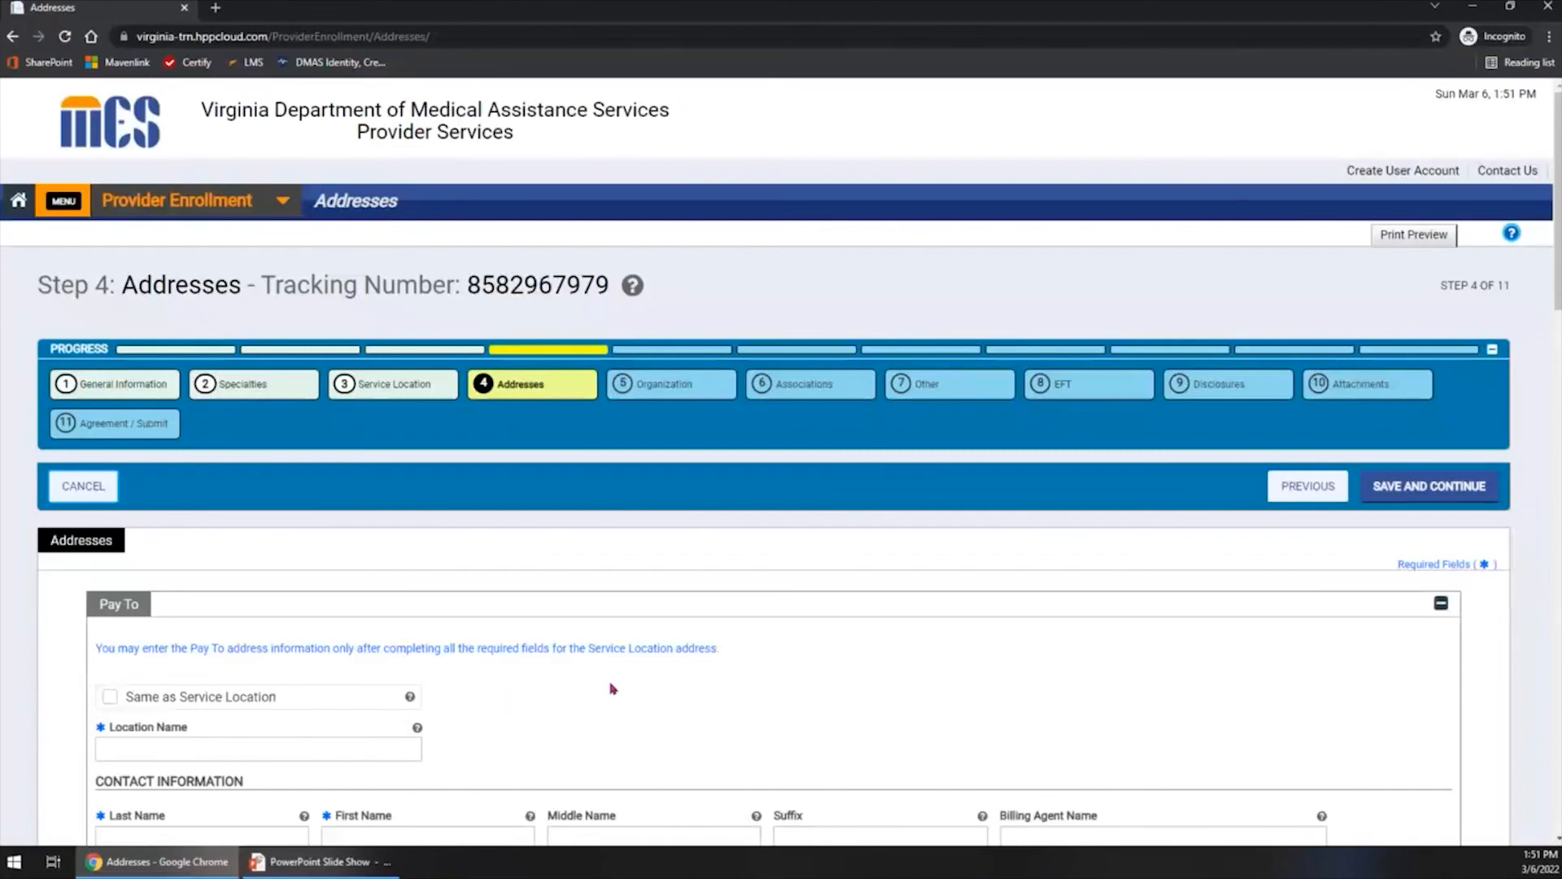
- Mark both the Pay To address and its email and phone details as Same as Service Location
{"action": "scroll", "coordinate": [612, 688], "scroll_direction": "down", "scroll_amount": 1}
{"action": "scroll", "coordinate": [613, 689], "scroll_direction": "down", "scroll_amount": 1}
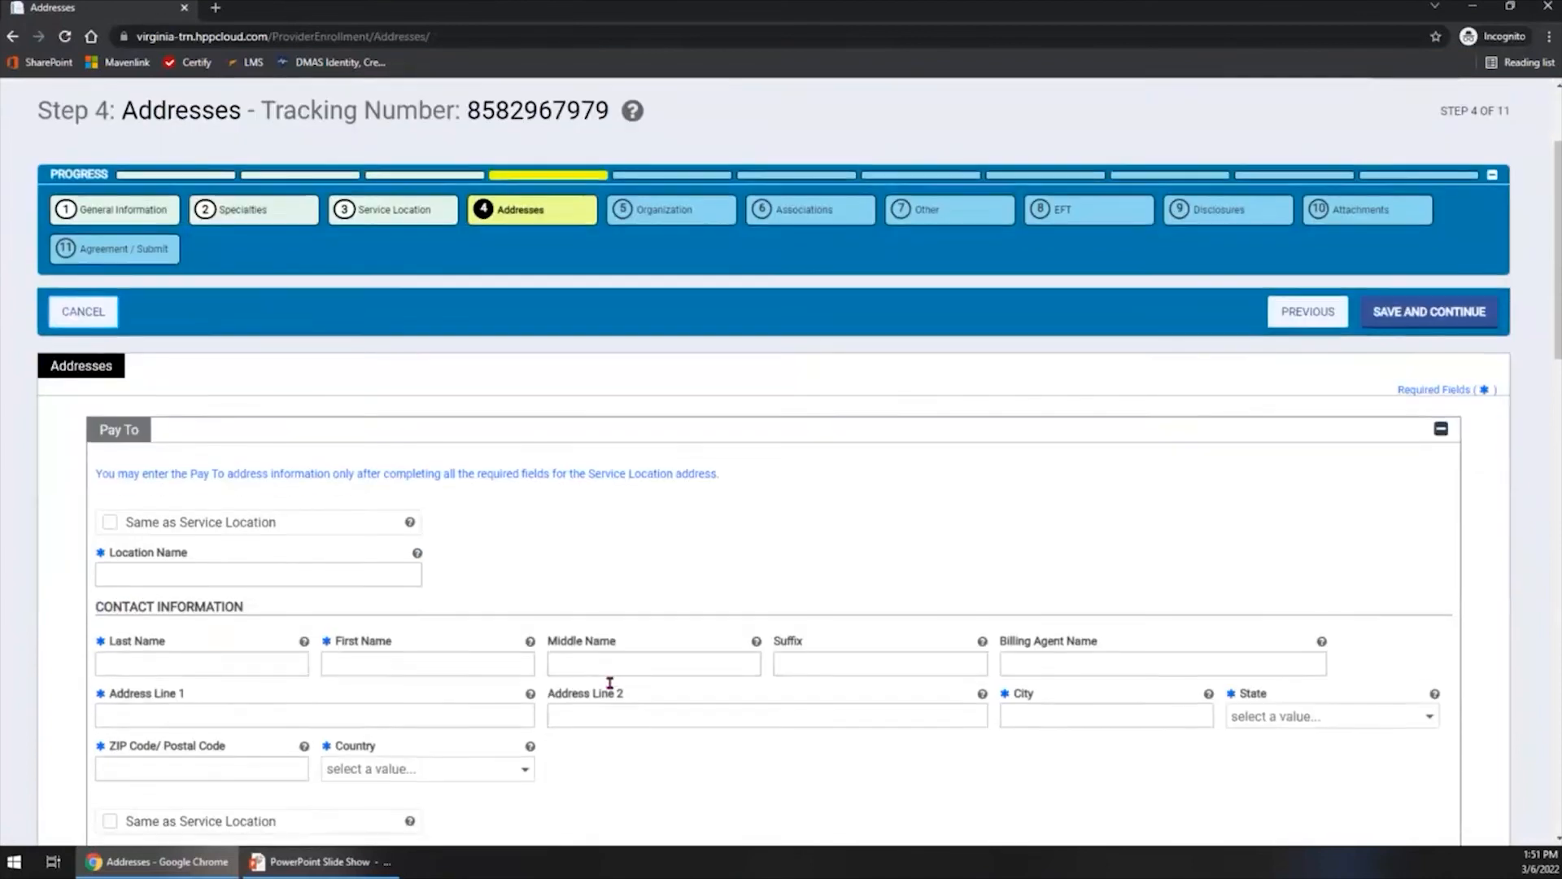
{"action": "scroll", "coordinate": [611, 685], "scroll_direction": "down", "scroll_amount": 1}
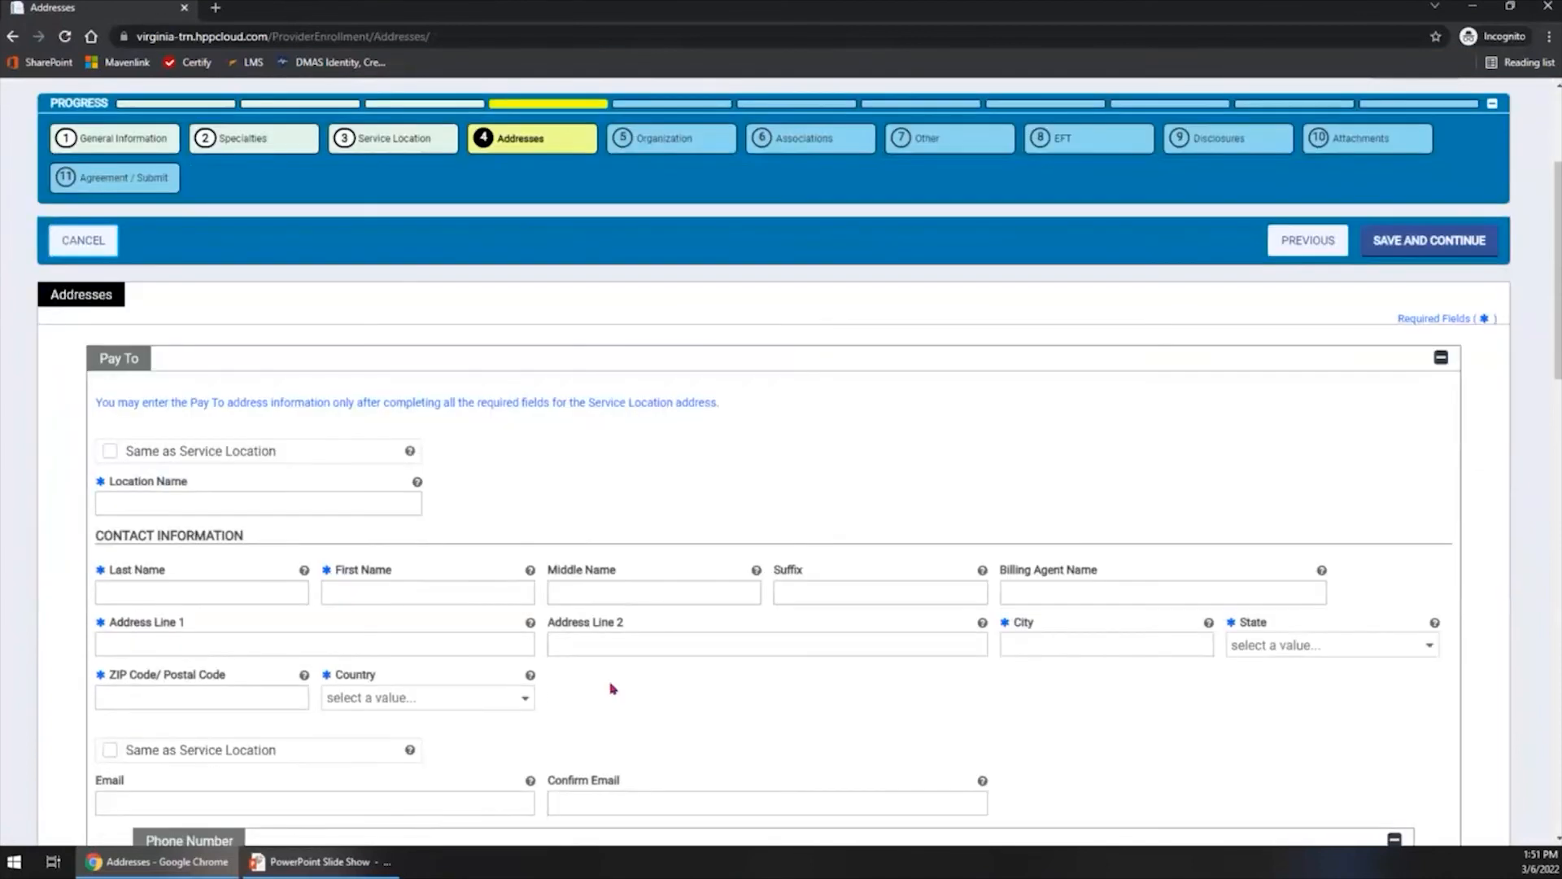
{"action": "scroll", "coordinate": [612, 689], "scroll_direction": "down", "scroll_amount": 2}
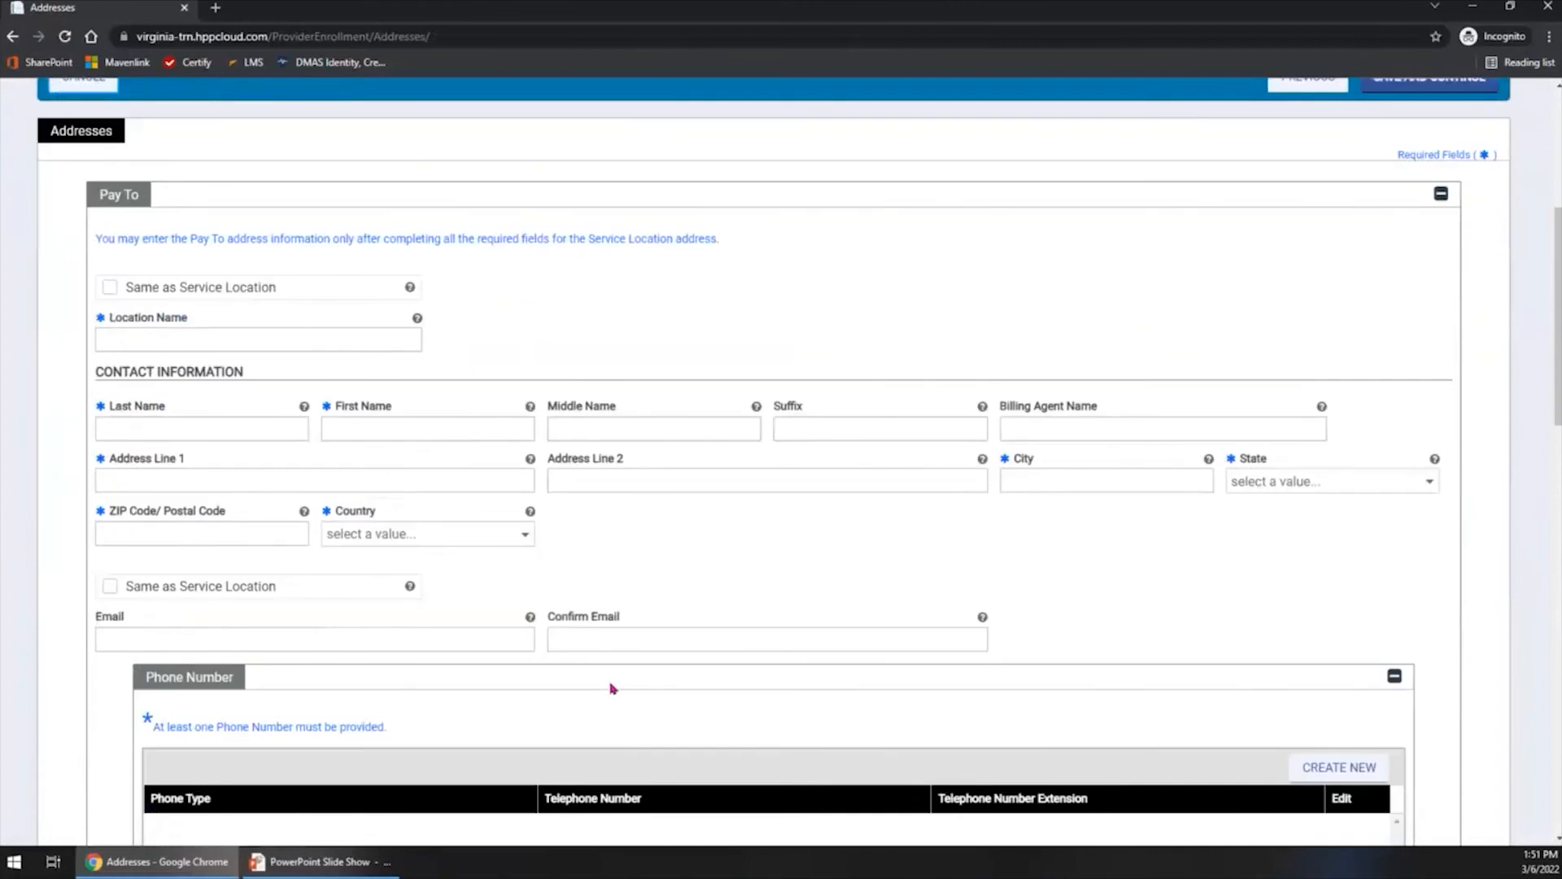
{"action": "scroll", "coordinate": [616, 671], "scroll_direction": "up", "scroll_amount": 3}
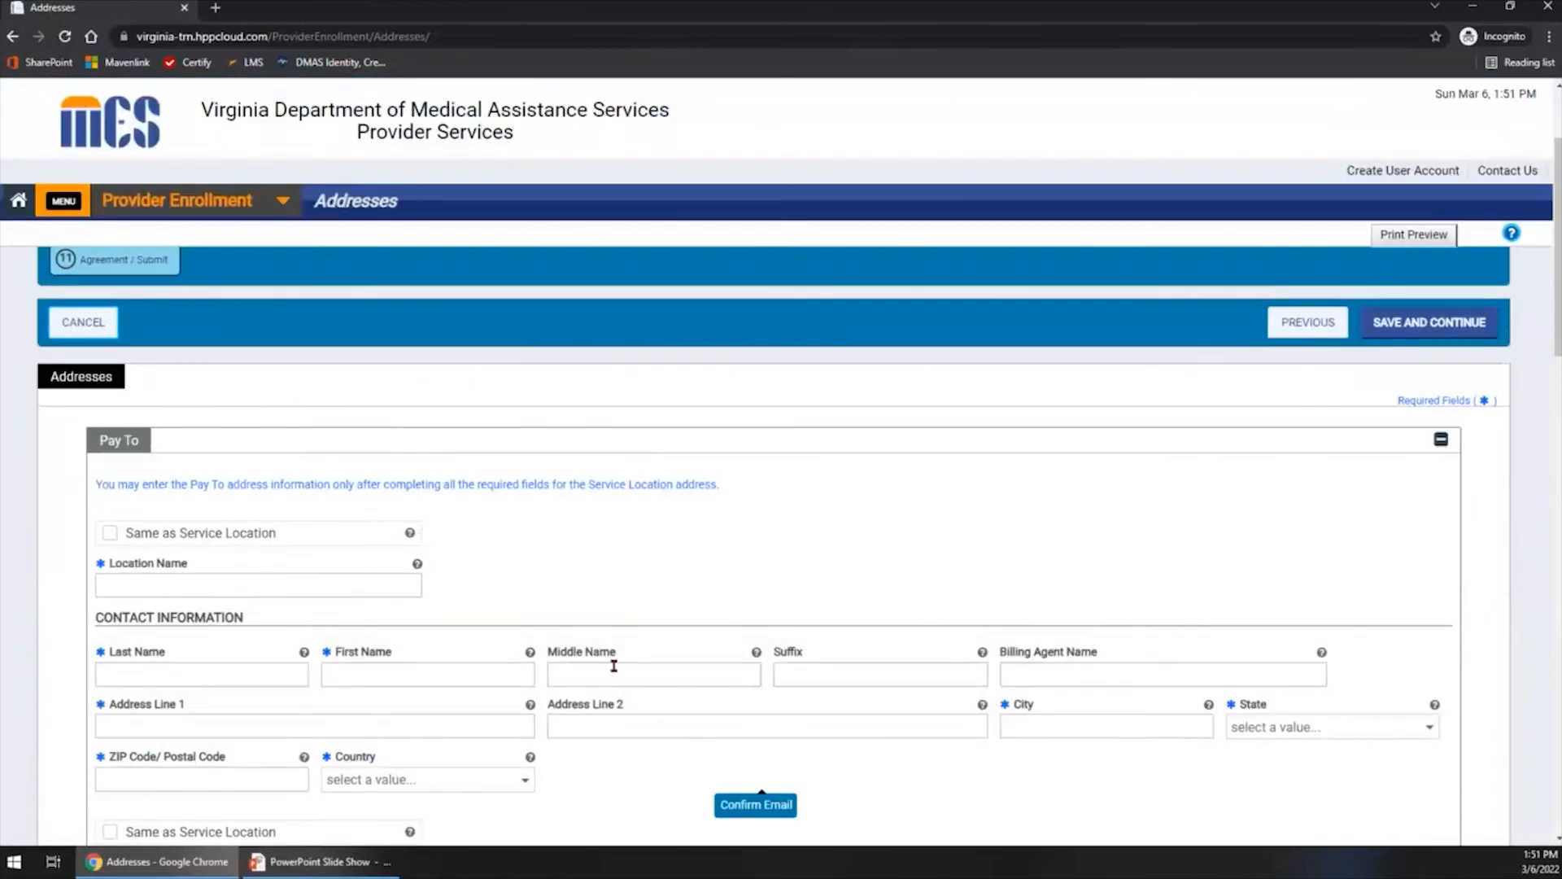
{"action": "scroll", "coordinate": [616, 671], "scroll_direction": "down", "scroll_amount": 3}
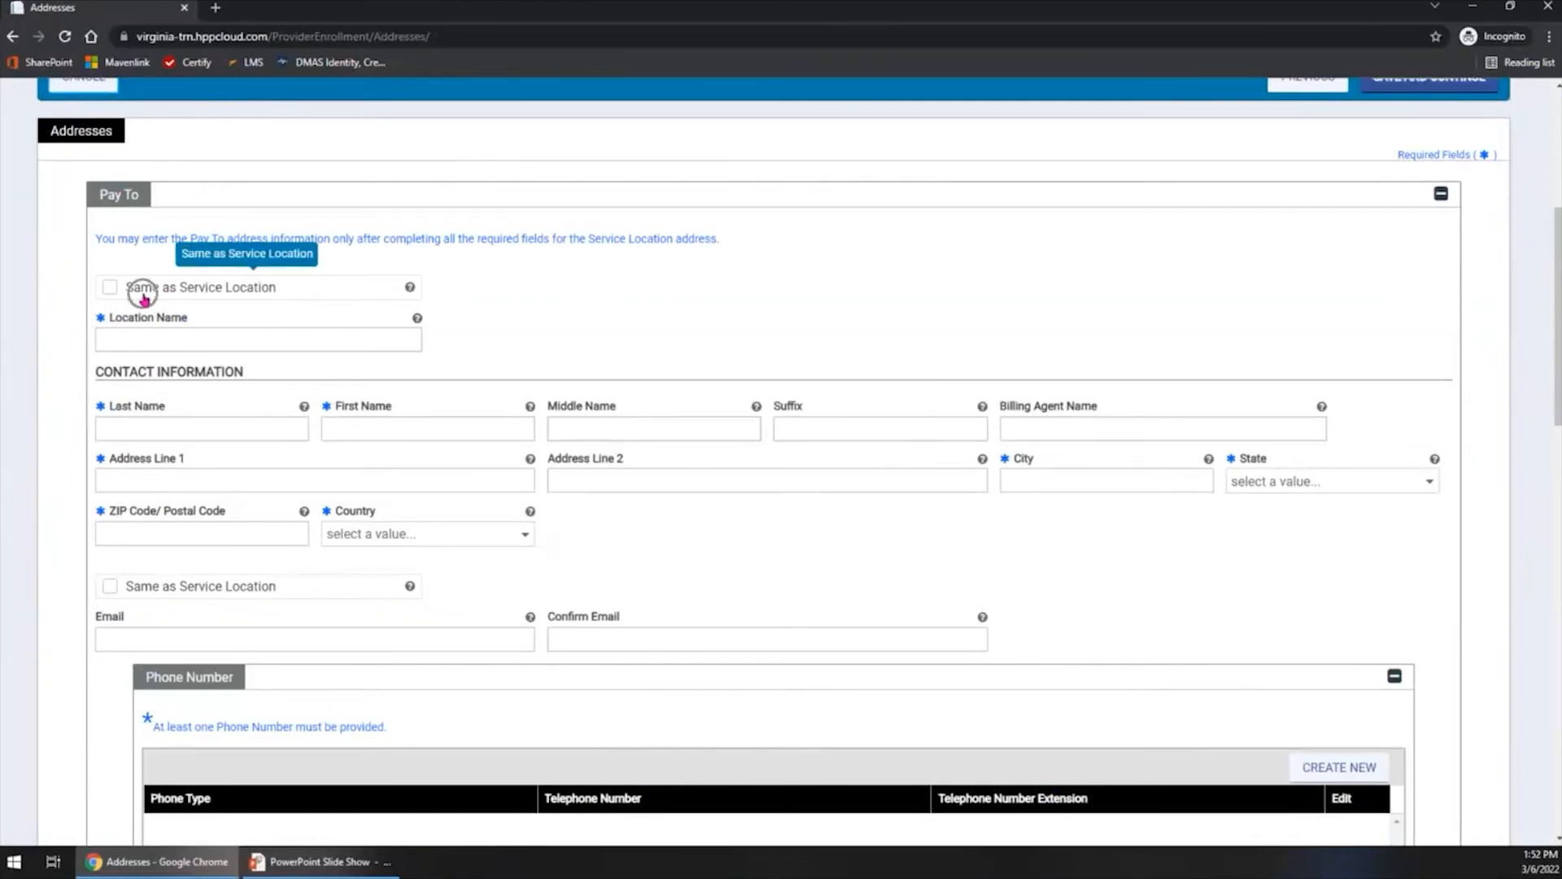
{"action": "left_click", "coordinate": [108, 298]}
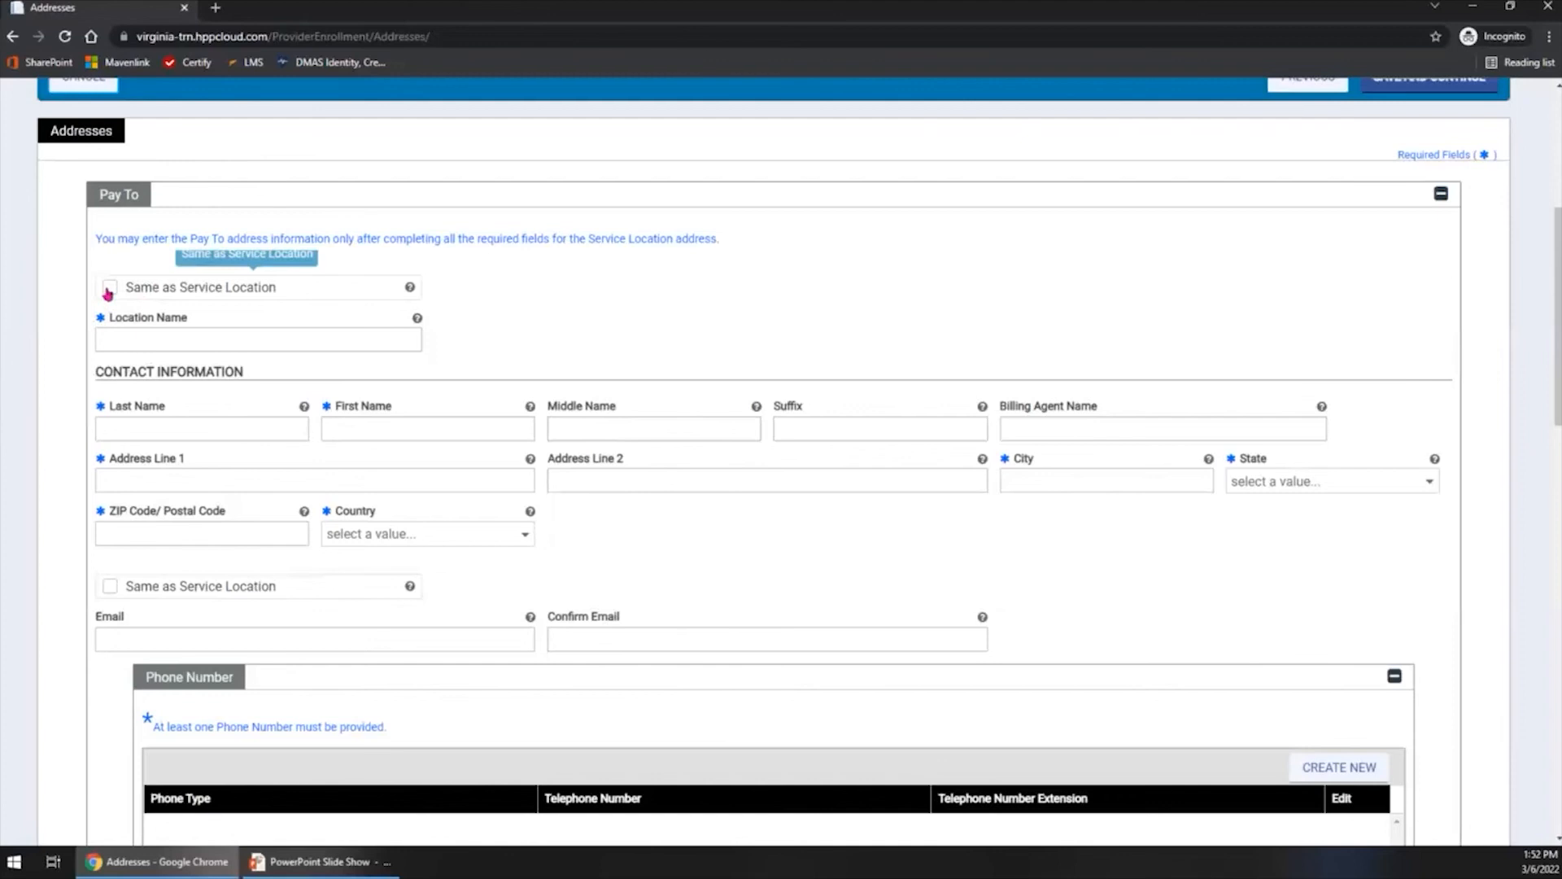
{"action": "left_click", "coordinate": [109, 289]}
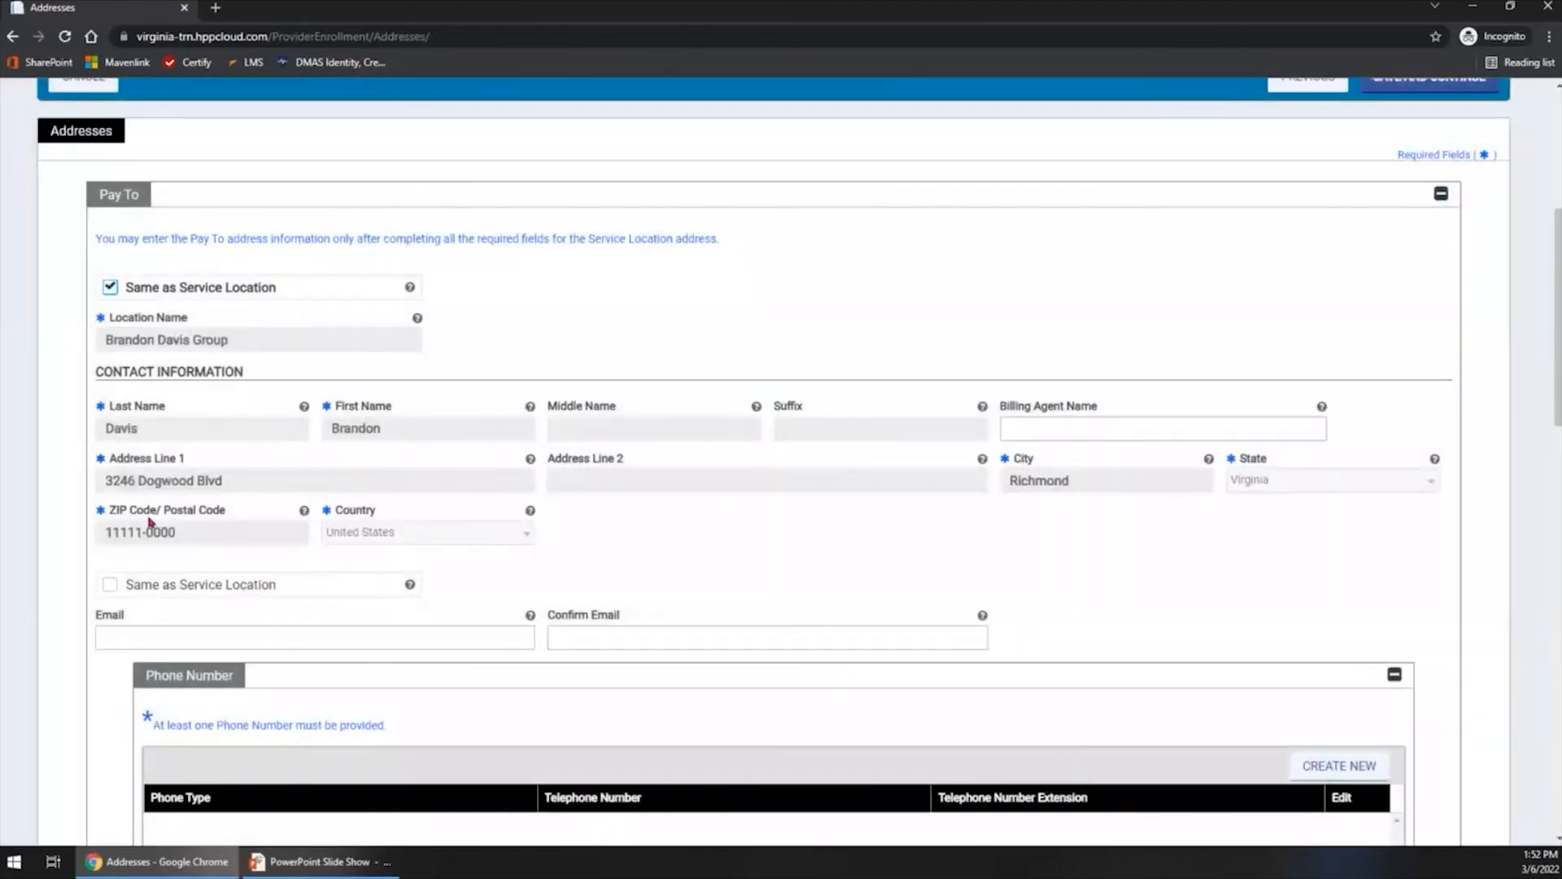
{"action": "scroll", "coordinate": [500, 557], "scroll_direction": "down", "scroll_amount": 2}
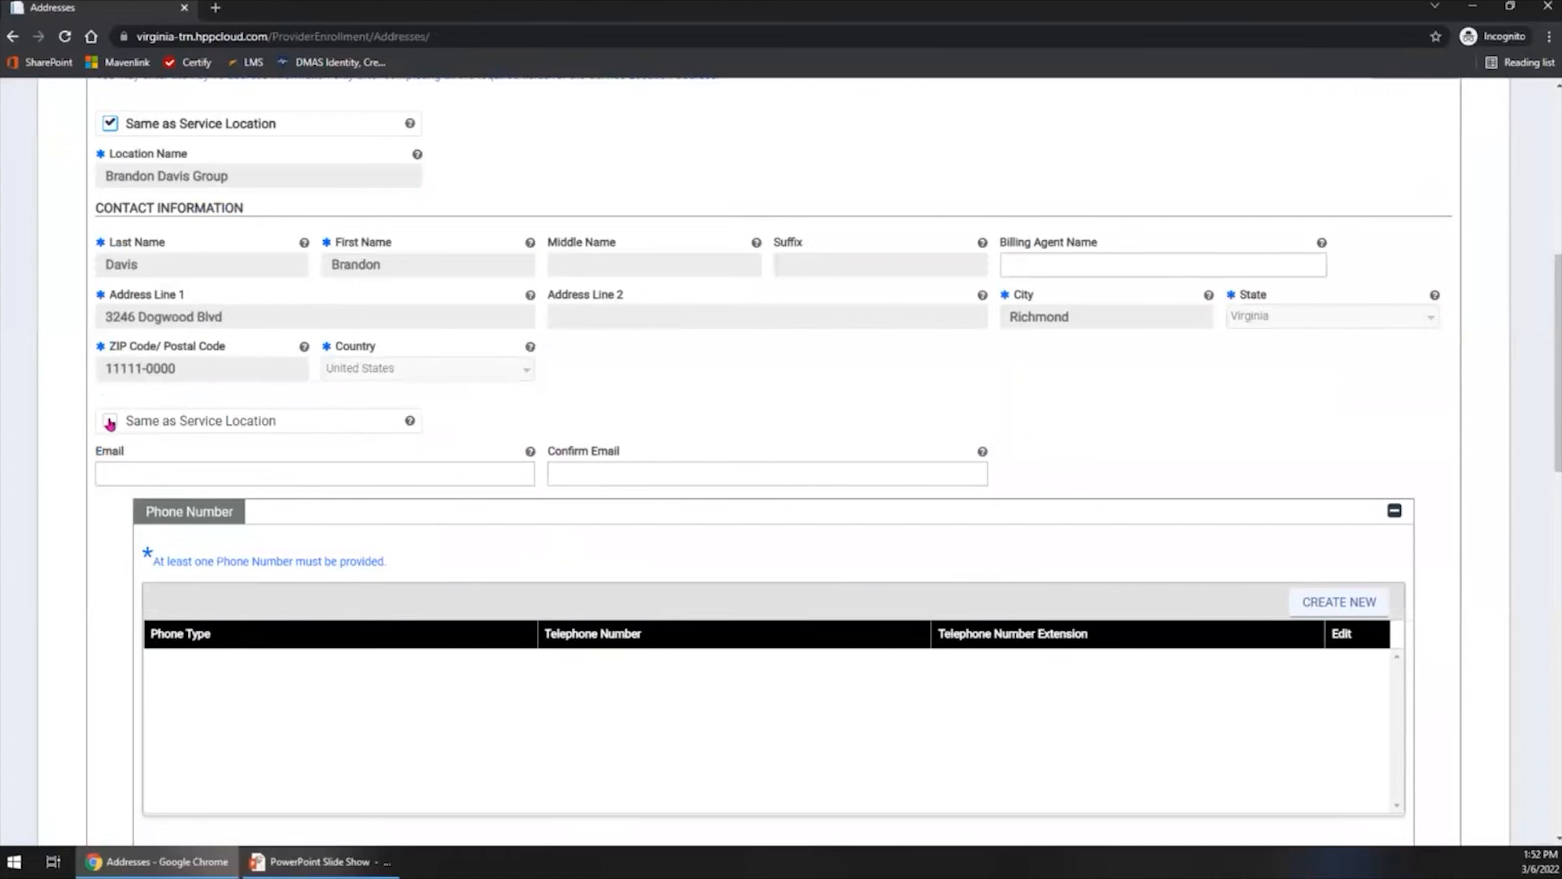
{"action": "left_click", "coordinate": [109, 420]}
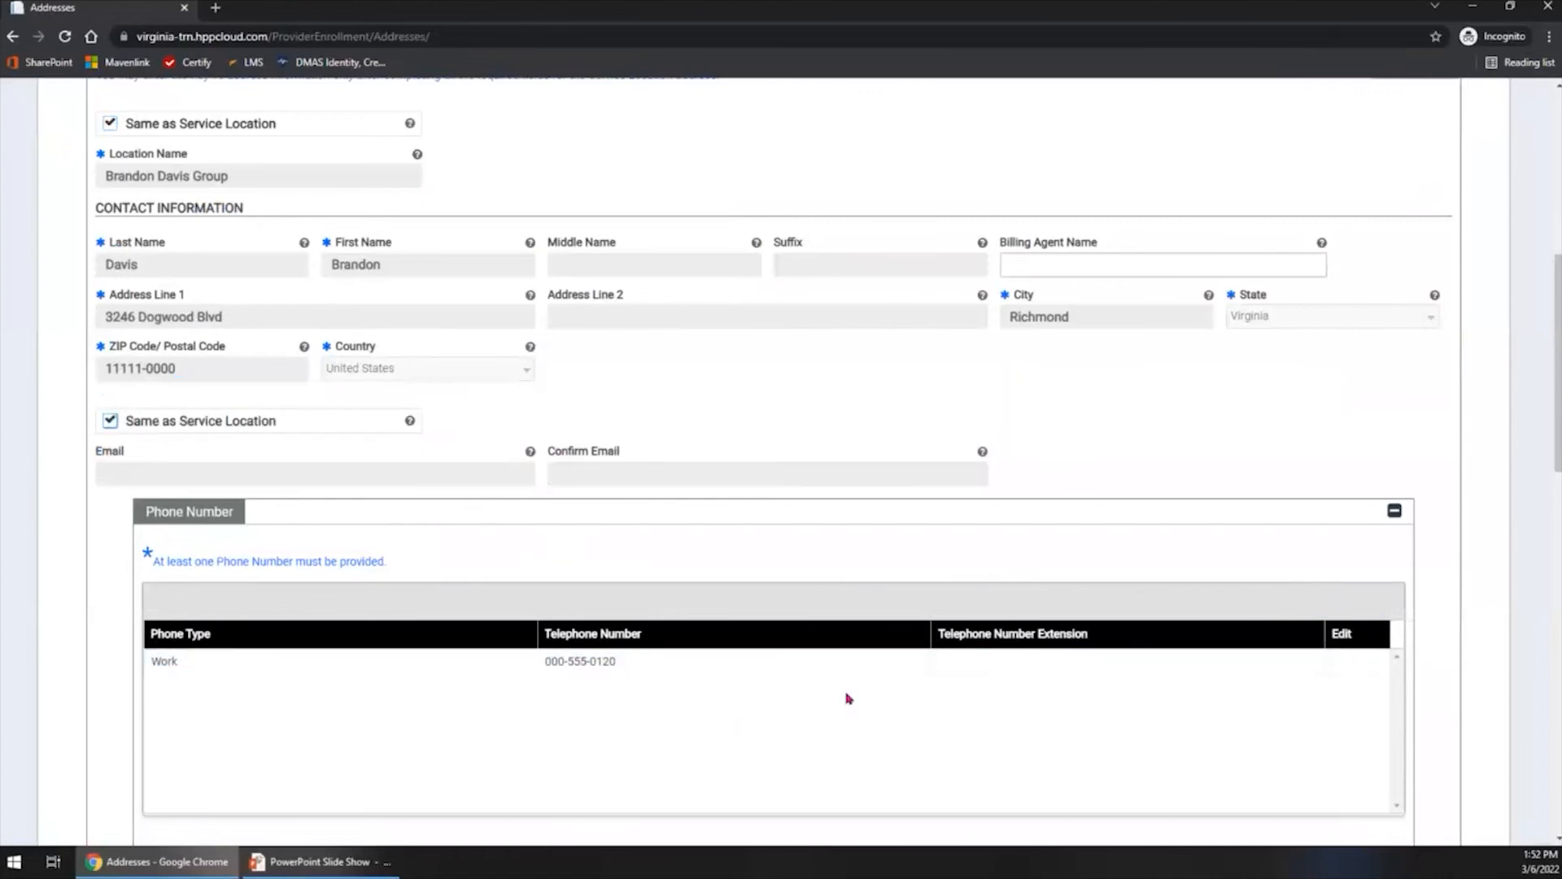
- Set the Mail To address to be the same as Service Location
{"action": "scroll", "coordinate": [846, 698], "scroll_direction": "down", "scroll_amount": 5}
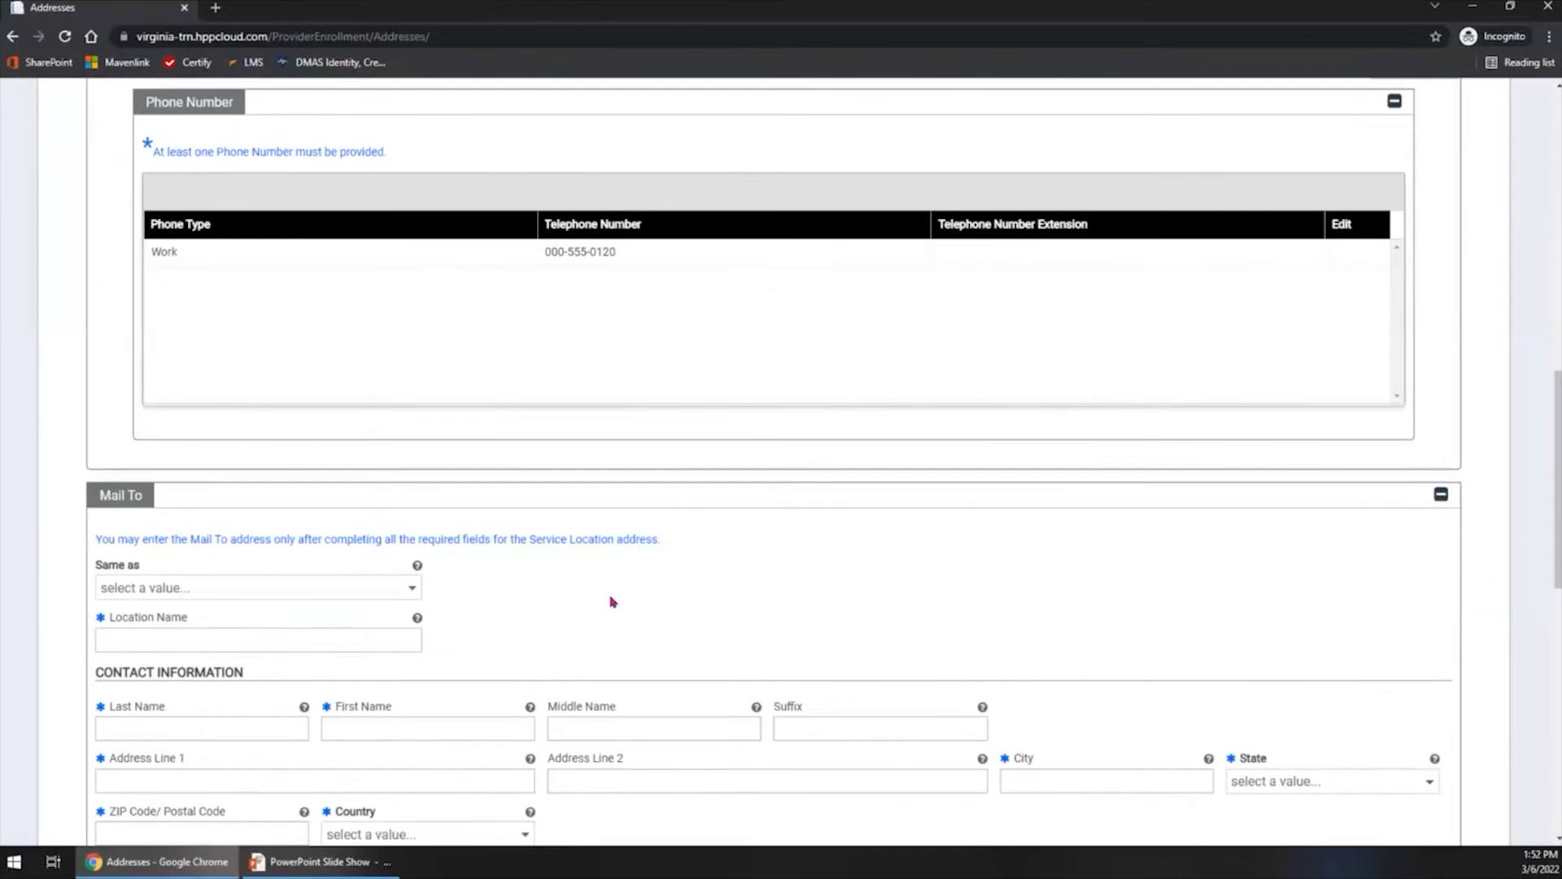
{"action": "scroll", "coordinate": [613, 601], "scroll_direction": "down", "scroll_amount": 2}
{"action": "scroll", "coordinate": [612, 601], "scroll_direction": "down", "scroll_amount": 2}
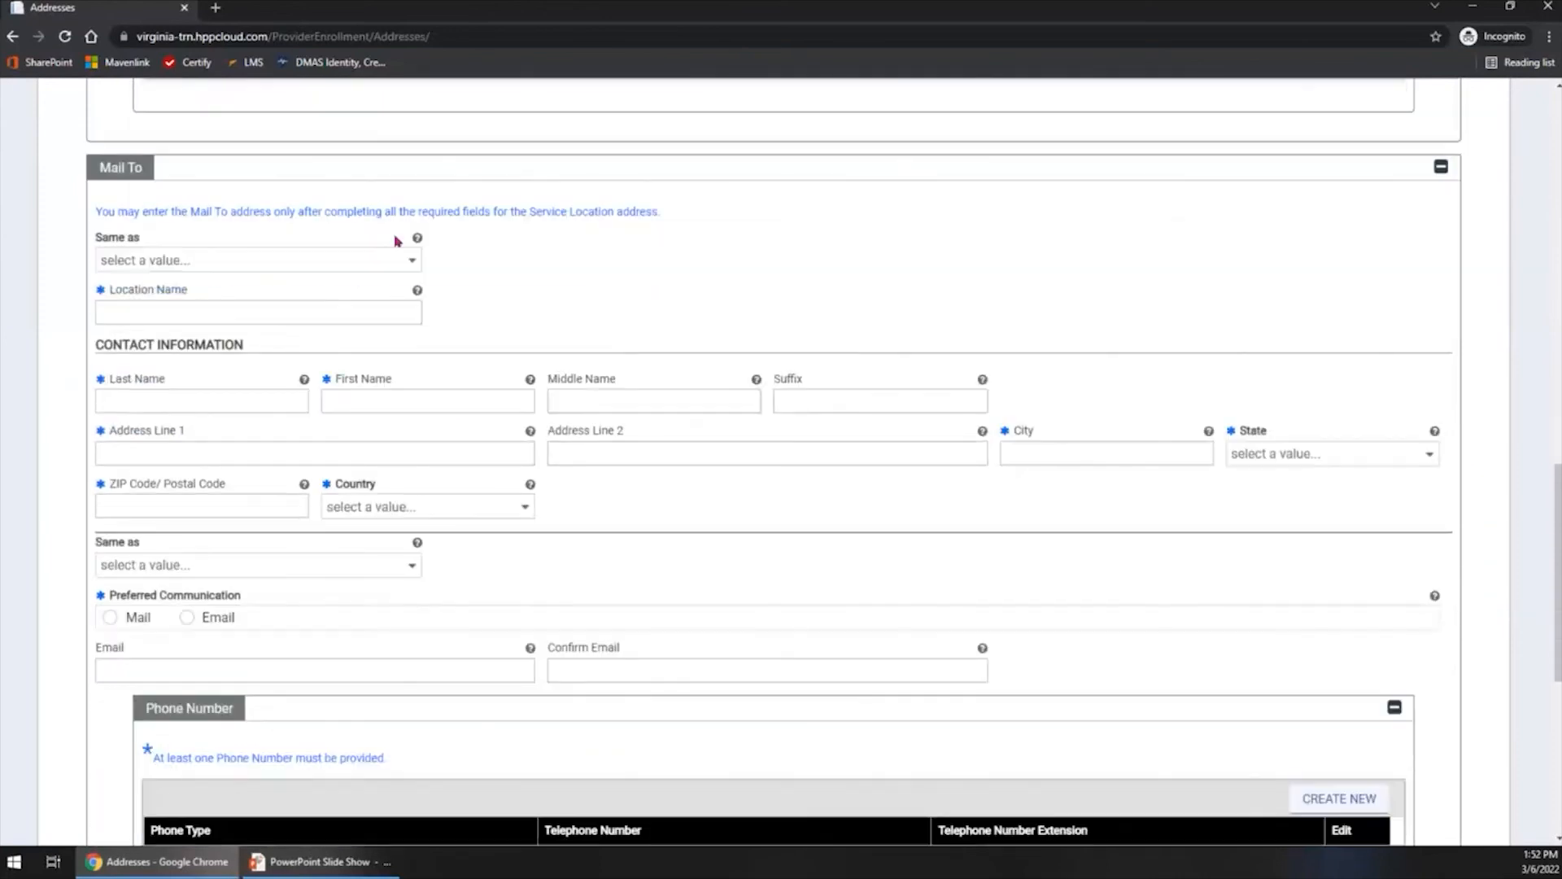
{"action": "left_click", "coordinate": [409, 257]}
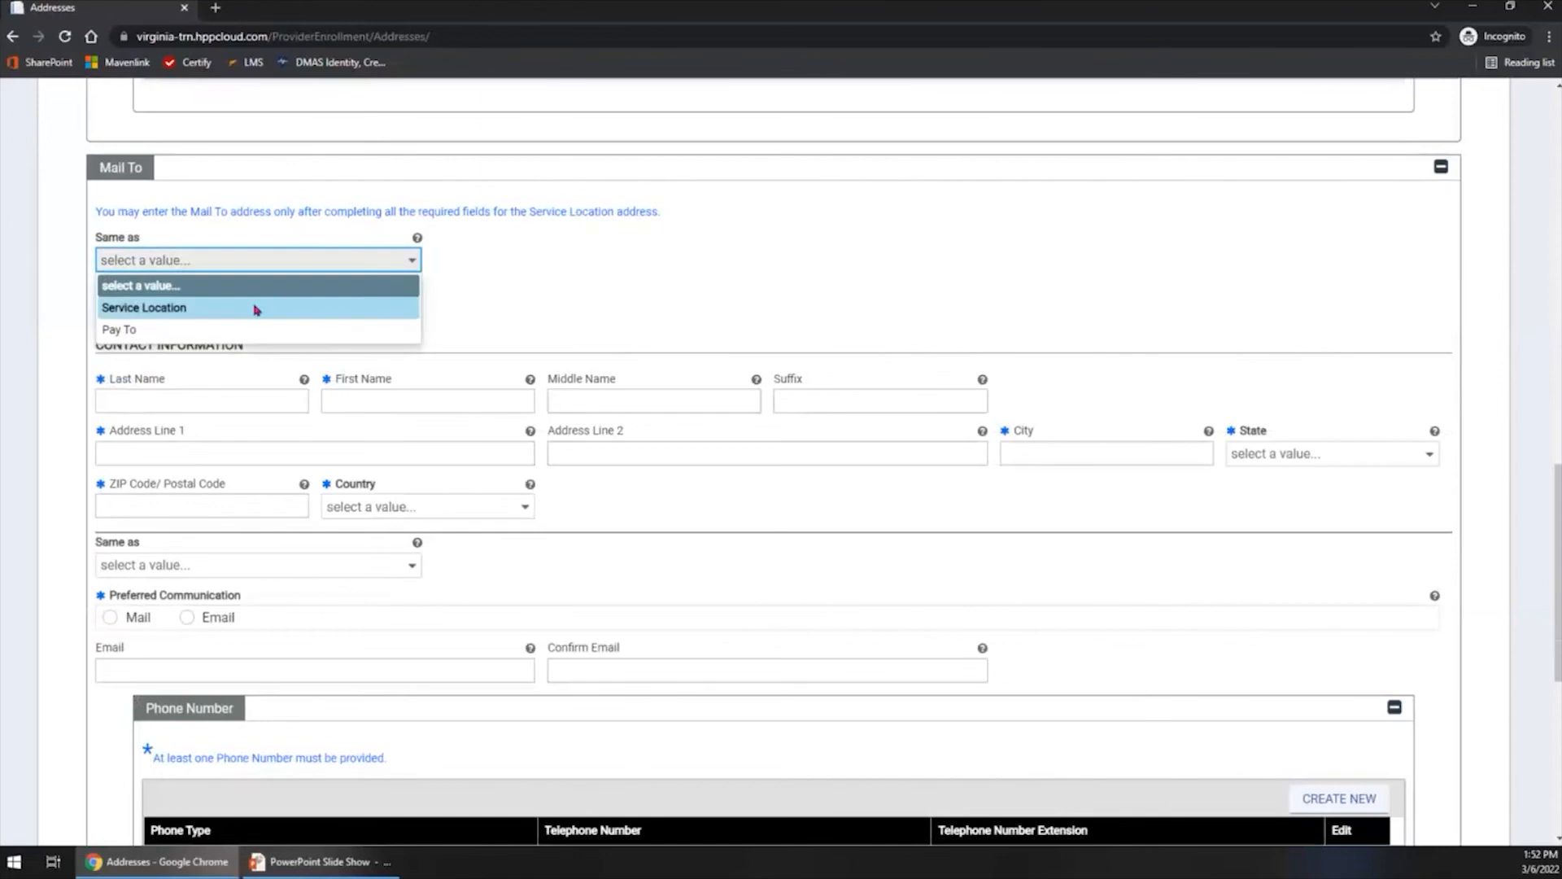
{"action": "left_click", "coordinate": [207, 318]}
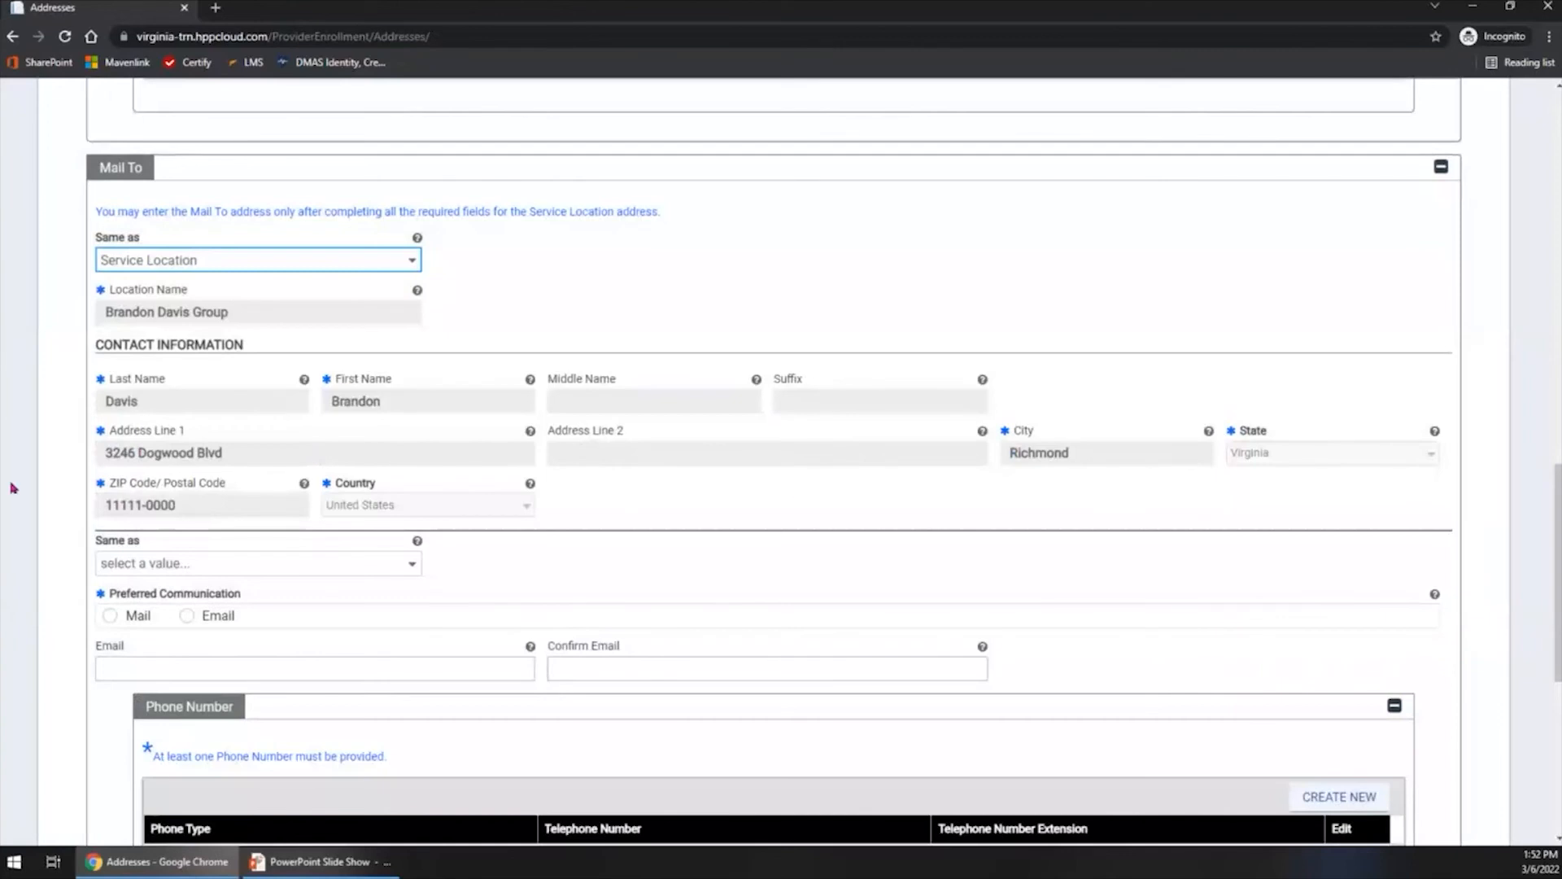
- Set the Mail To communication and phone details to be the same as Service Location and try to save the Addresses step
{"action": "scroll", "coordinate": [388, 536], "scroll_direction": "down", "scroll_amount": 5}
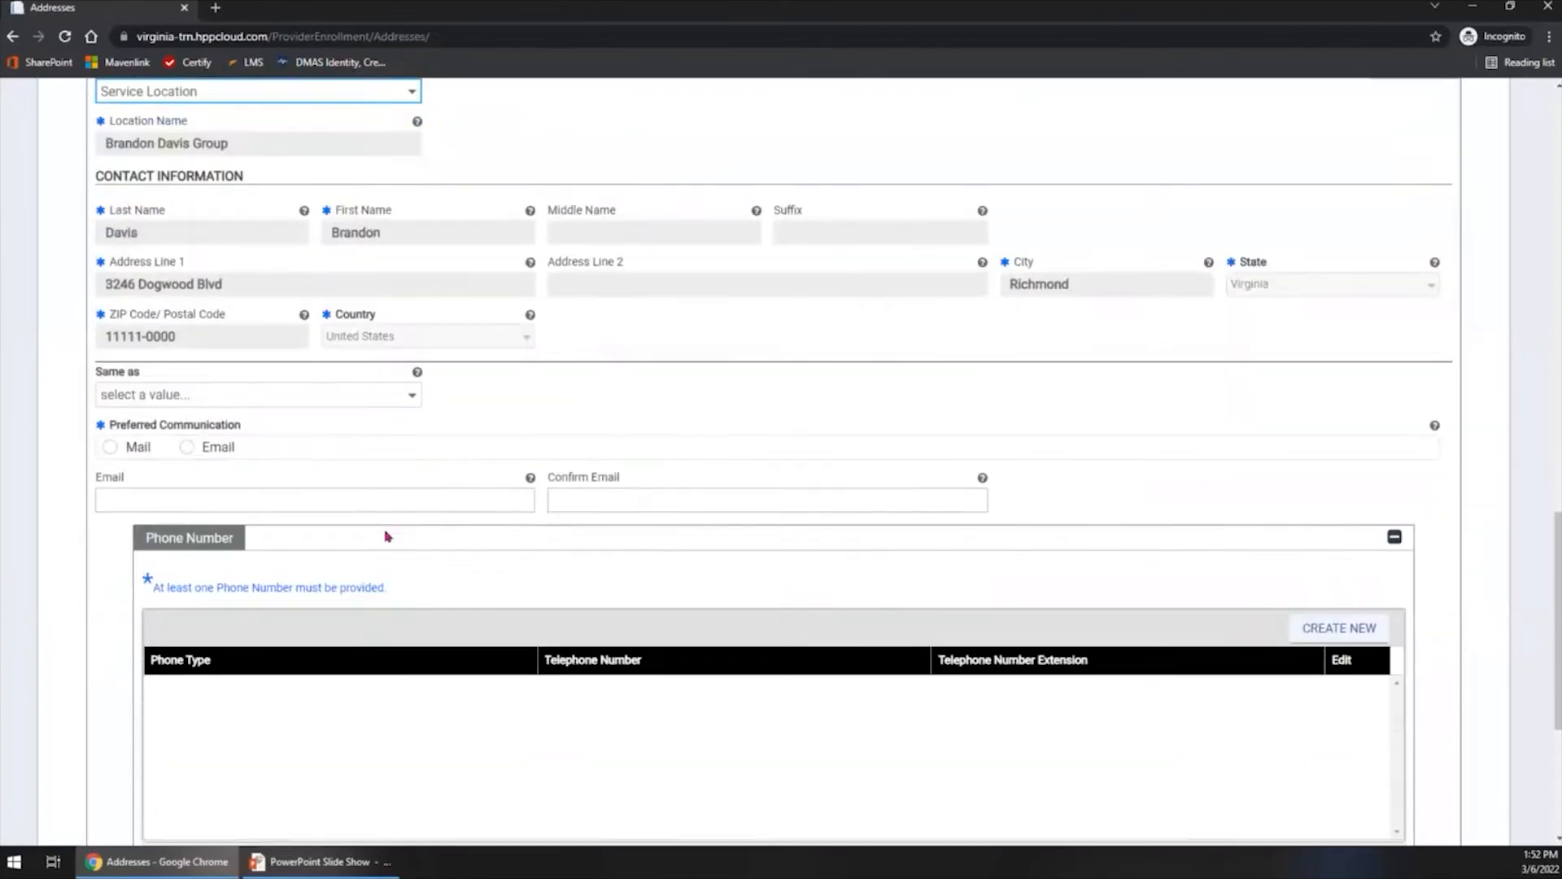
{"action": "scroll", "coordinate": [345, 489], "scroll_direction": "down", "scroll_amount": 1}
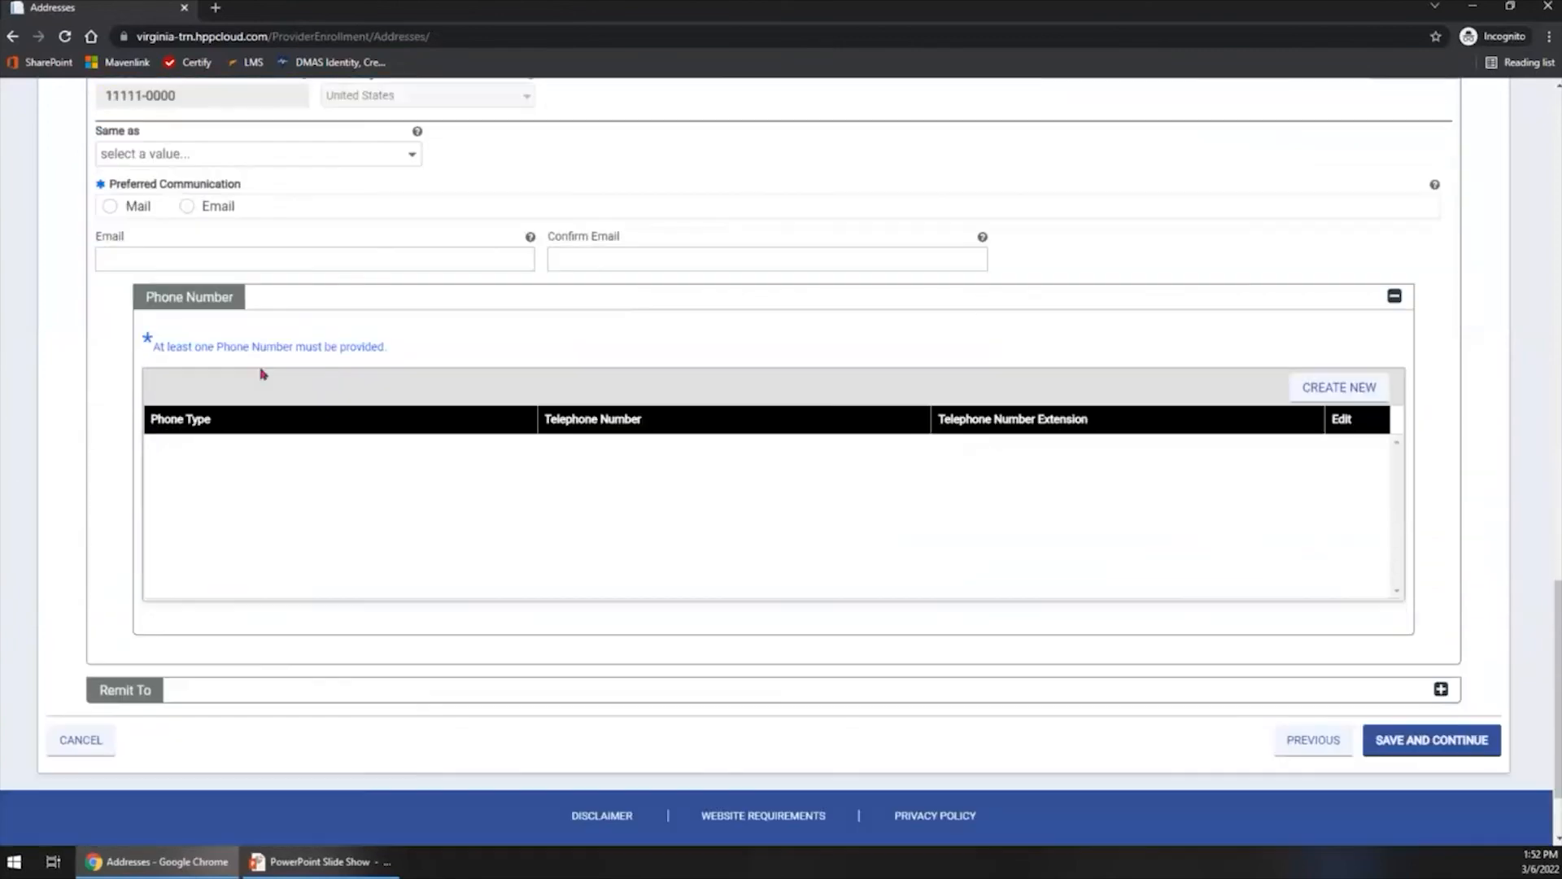
{"action": "left_click", "coordinate": [225, 162]}
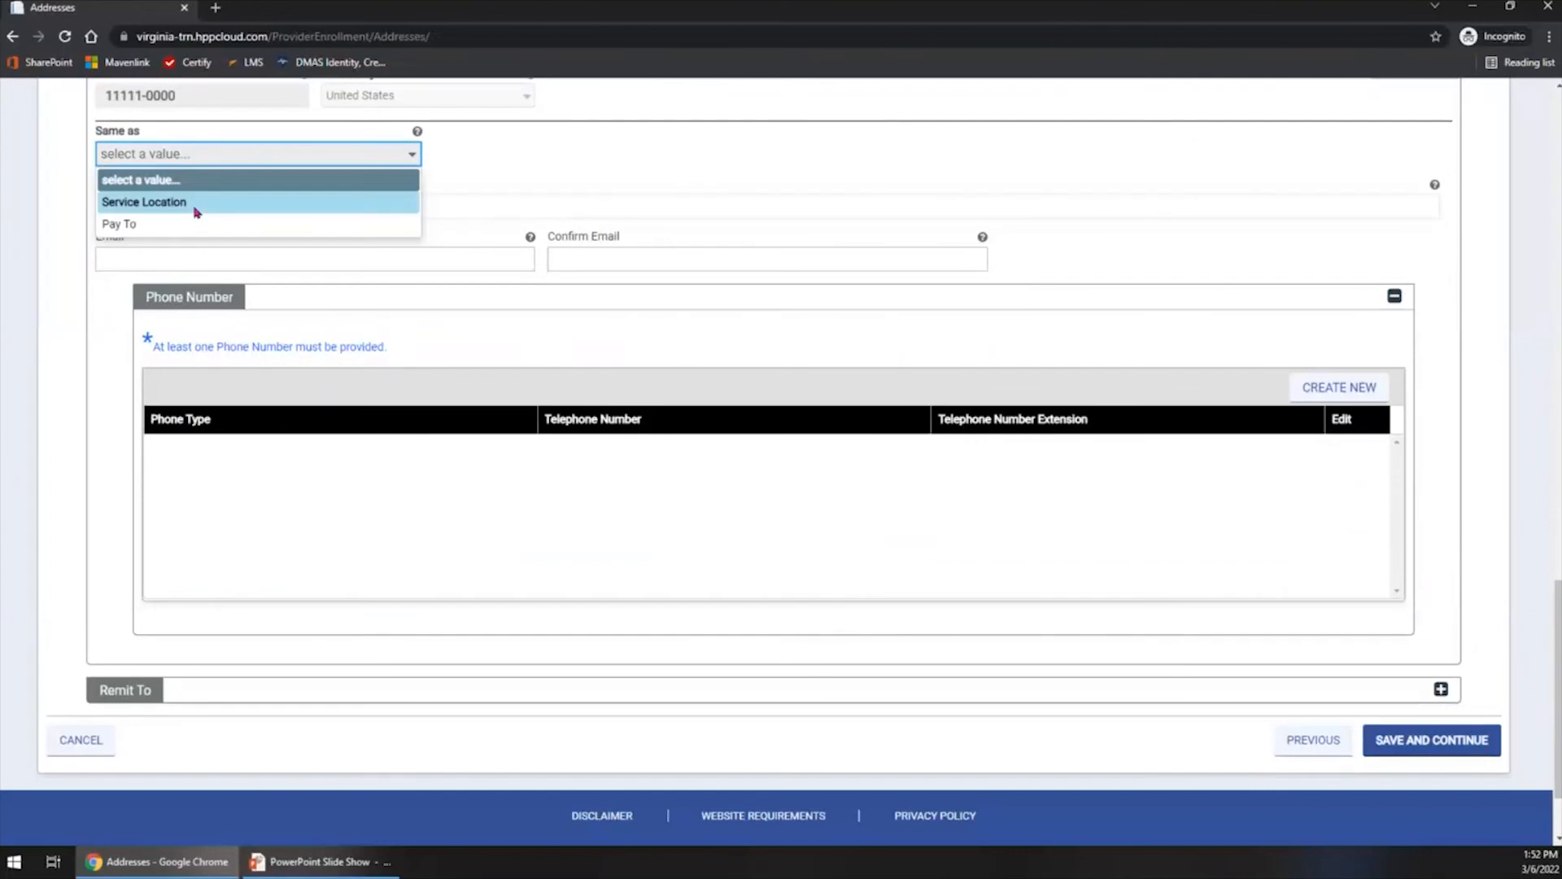
{"action": "left_click", "coordinate": [196, 212]}
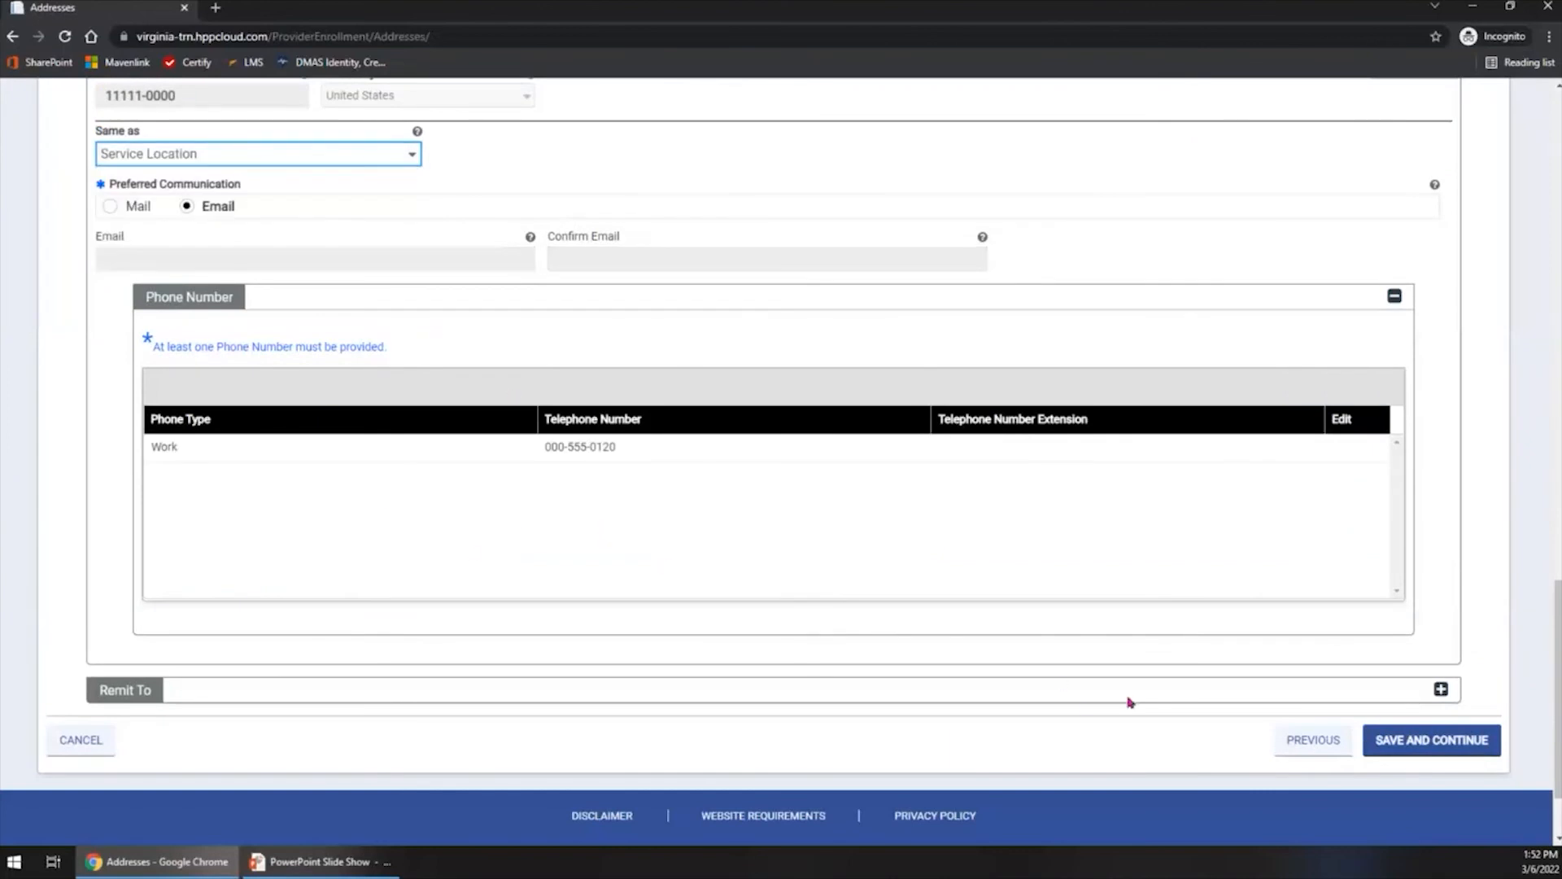
{"action": "left_click", "coordinate": [1418, 747]}
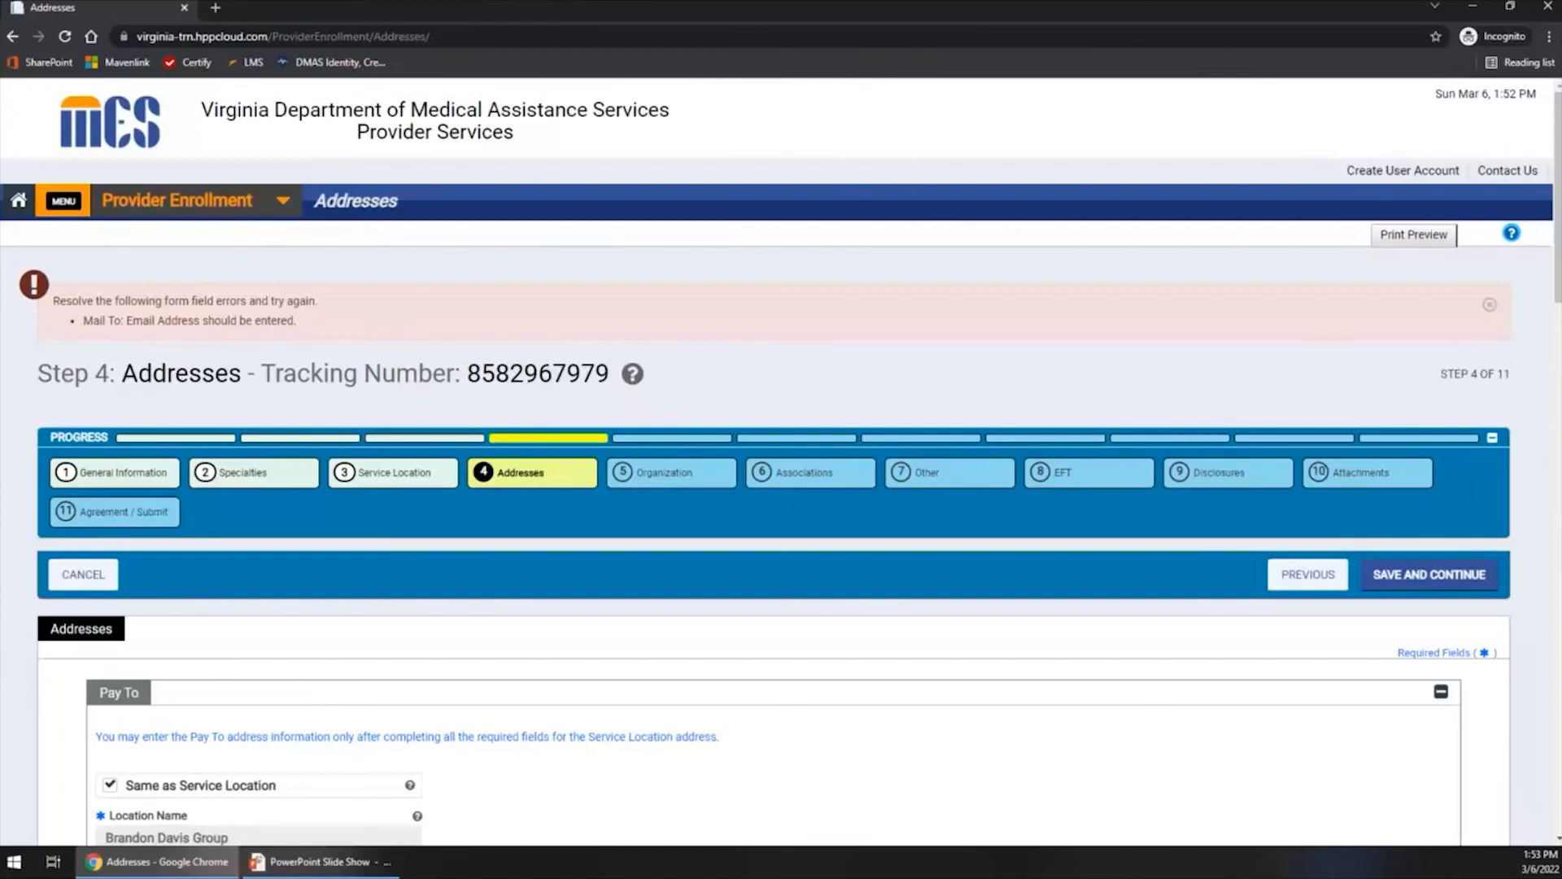
- Set the Mail To preferred communication to Mail, save the Addresses step and continue to the Organization step
{"action": "left_click", "coordinate": [235, 480]}
{"action": "scroll", "coordinate": [318, 590], "scroll_direction": "down", "scroll_amount": 1}
{"action": "scroll", "coordinate": [382, 643], "scroll_direction": "up", "scroll_amount": 1}
{"action": "scroll", "coordinate": [445, 689], "scroll_direction": "down", "scroll_amount": 9}
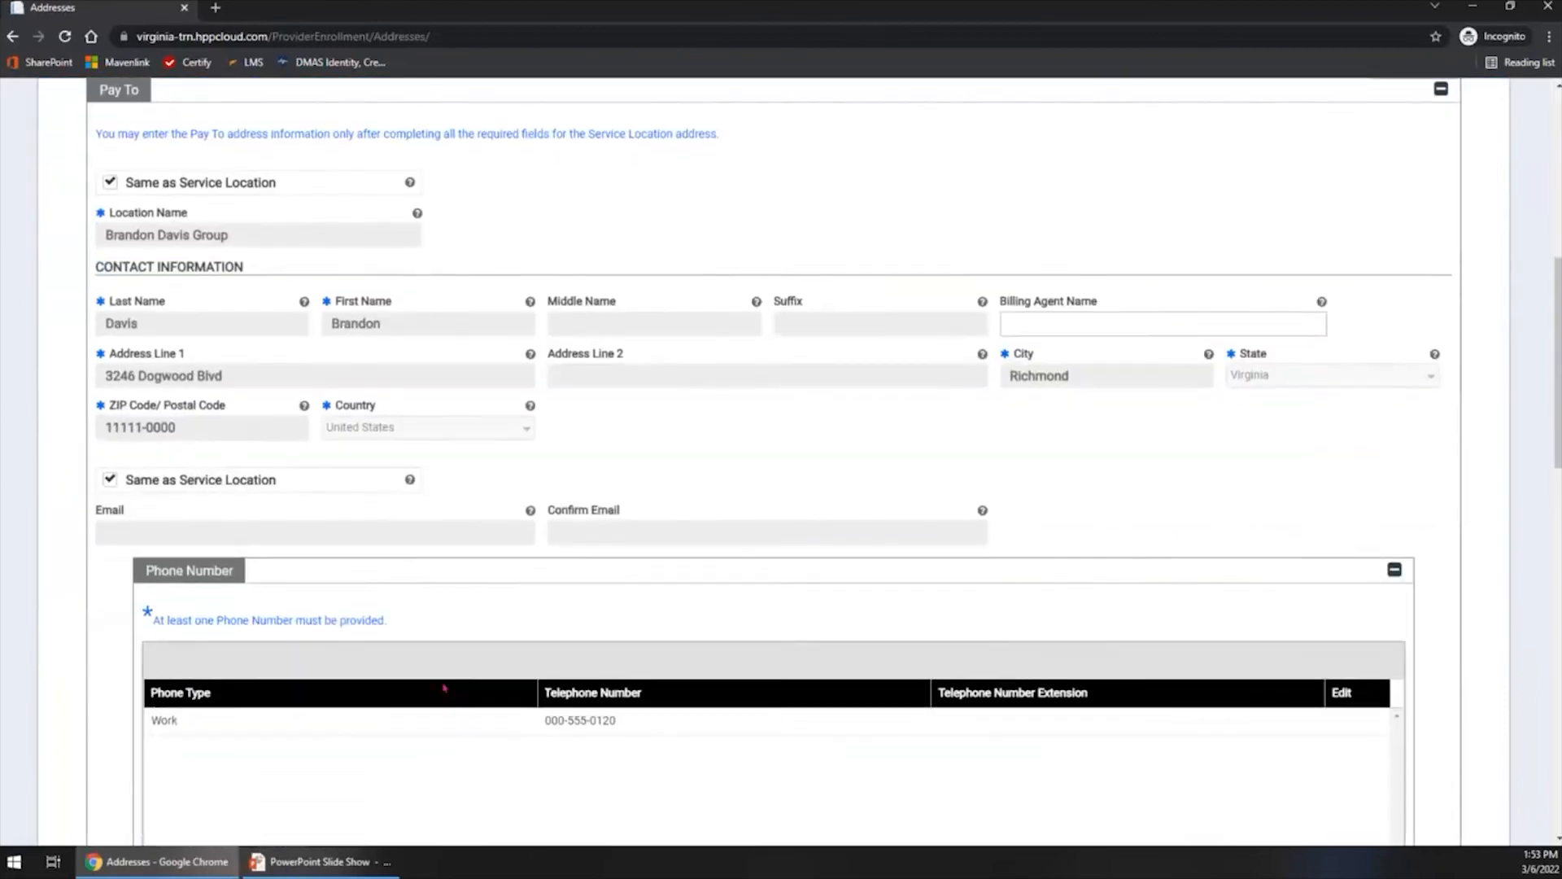
{"action": "scroll", "coordinate": [445, 688], "scroll_direction": "down", "scroll_amount": 8}
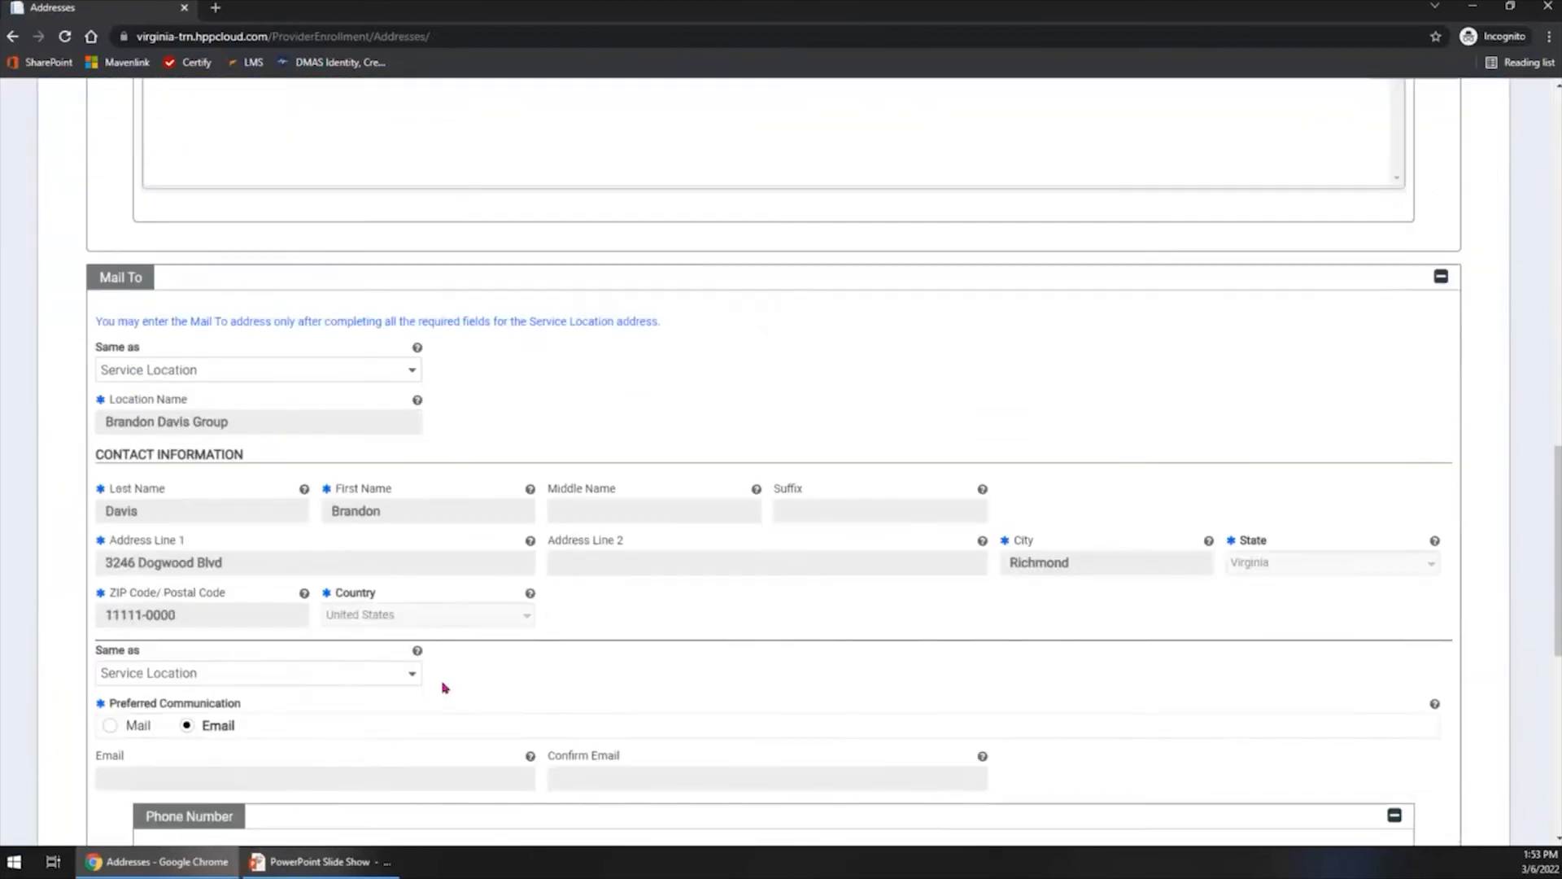
{"action": "scroll", "coordinate": [445, 688], "scroll_direction": "down", "scroll_amount": 2}
{"action": "scroll", "coordinate": [445, 688], "scroll_direction": "down", "scroll_amount": 1}
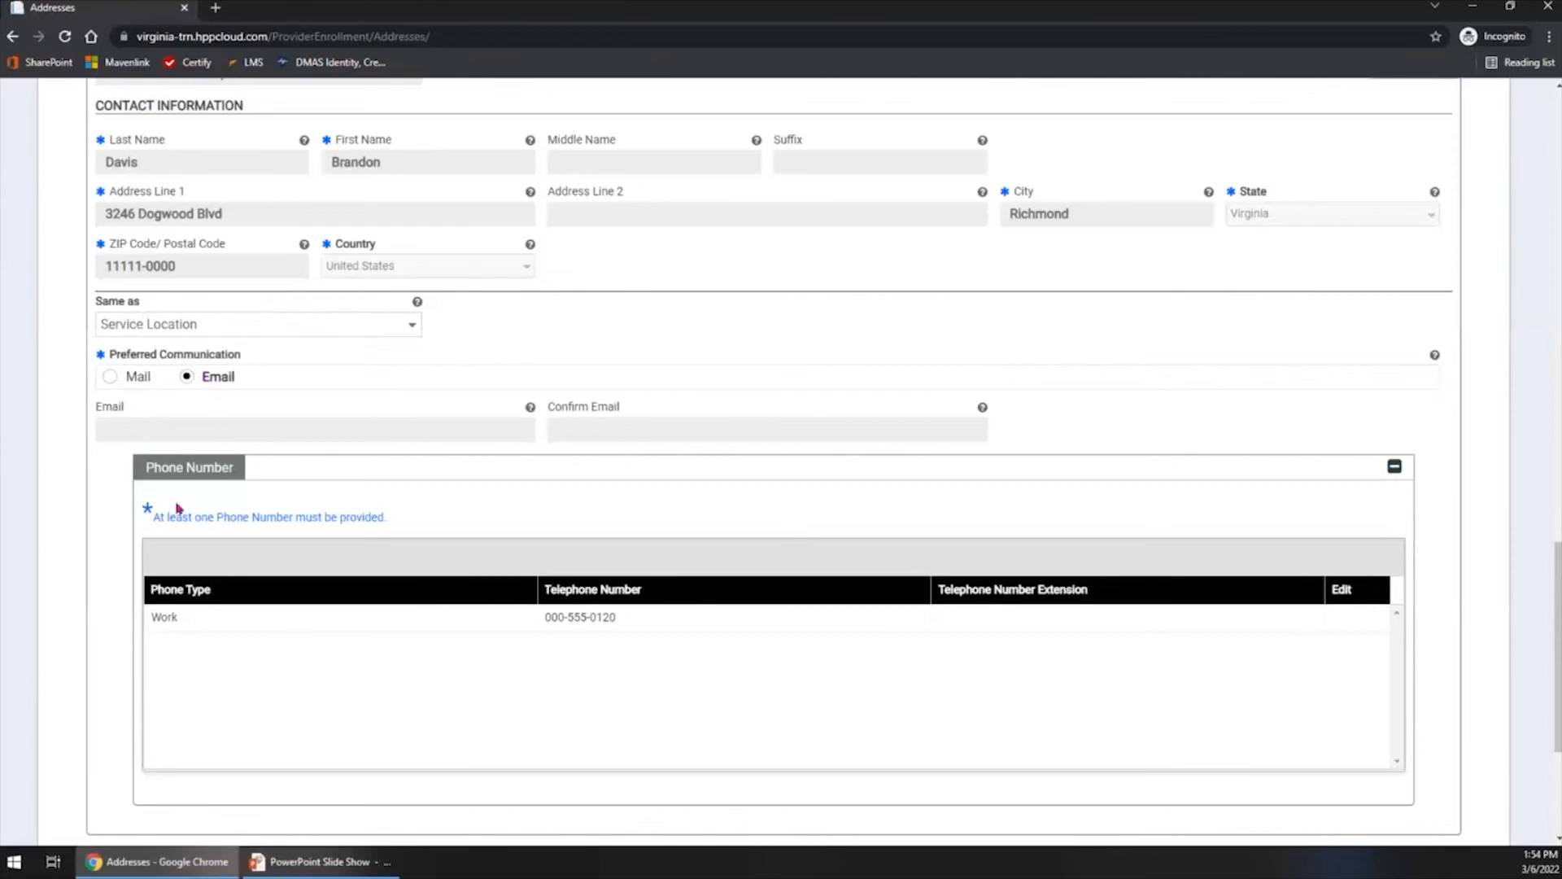
{"action": "left_click", "coordinate": [109, 377]}
{"action": "scroll", "coordinate": [330, 483], "scroll_direction": "down", "scroll_amount": 4}
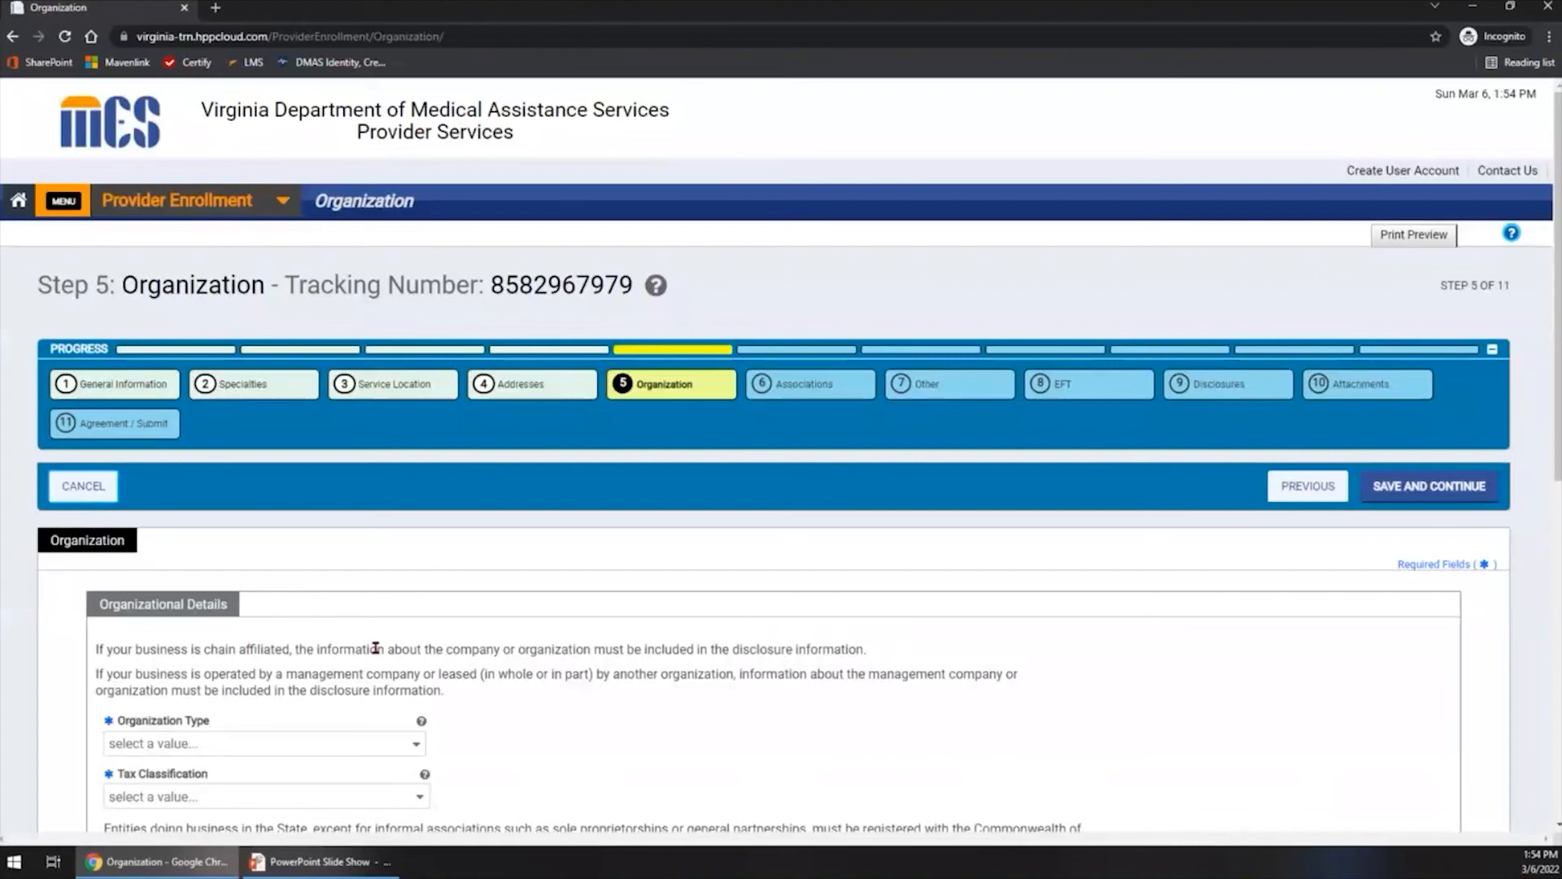
- Set both the Organization Type and the Tax Classification to Sole Proprietor
{"action": "scroll", "coordinate": [376, 648], "scroll_direction": "down", "scroll_amount": 4}
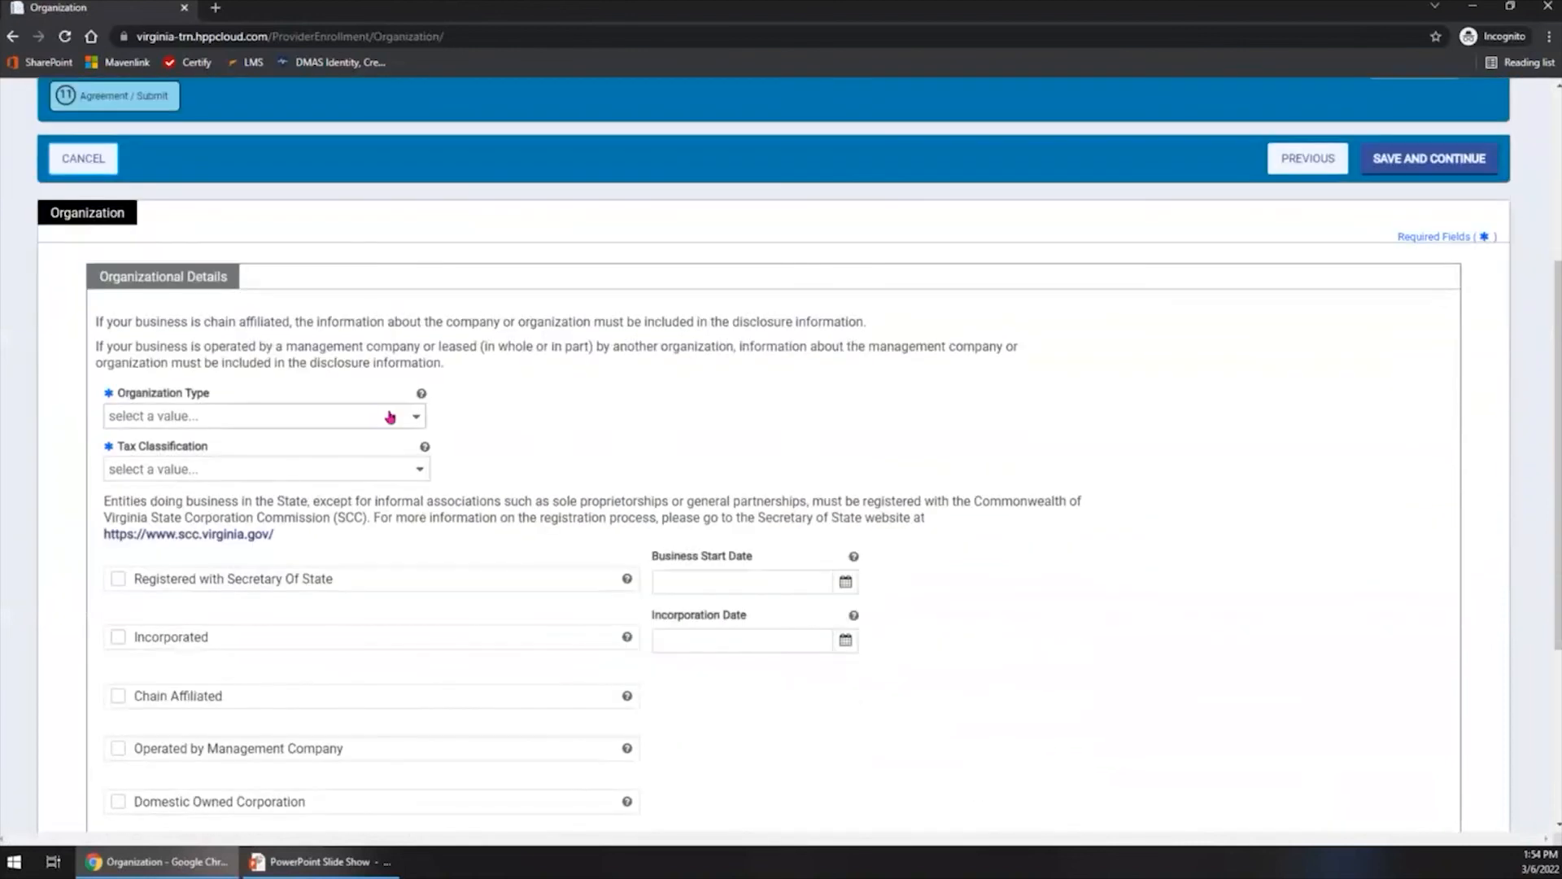
{"action": "left_click", "coordinate": [389, 417]}
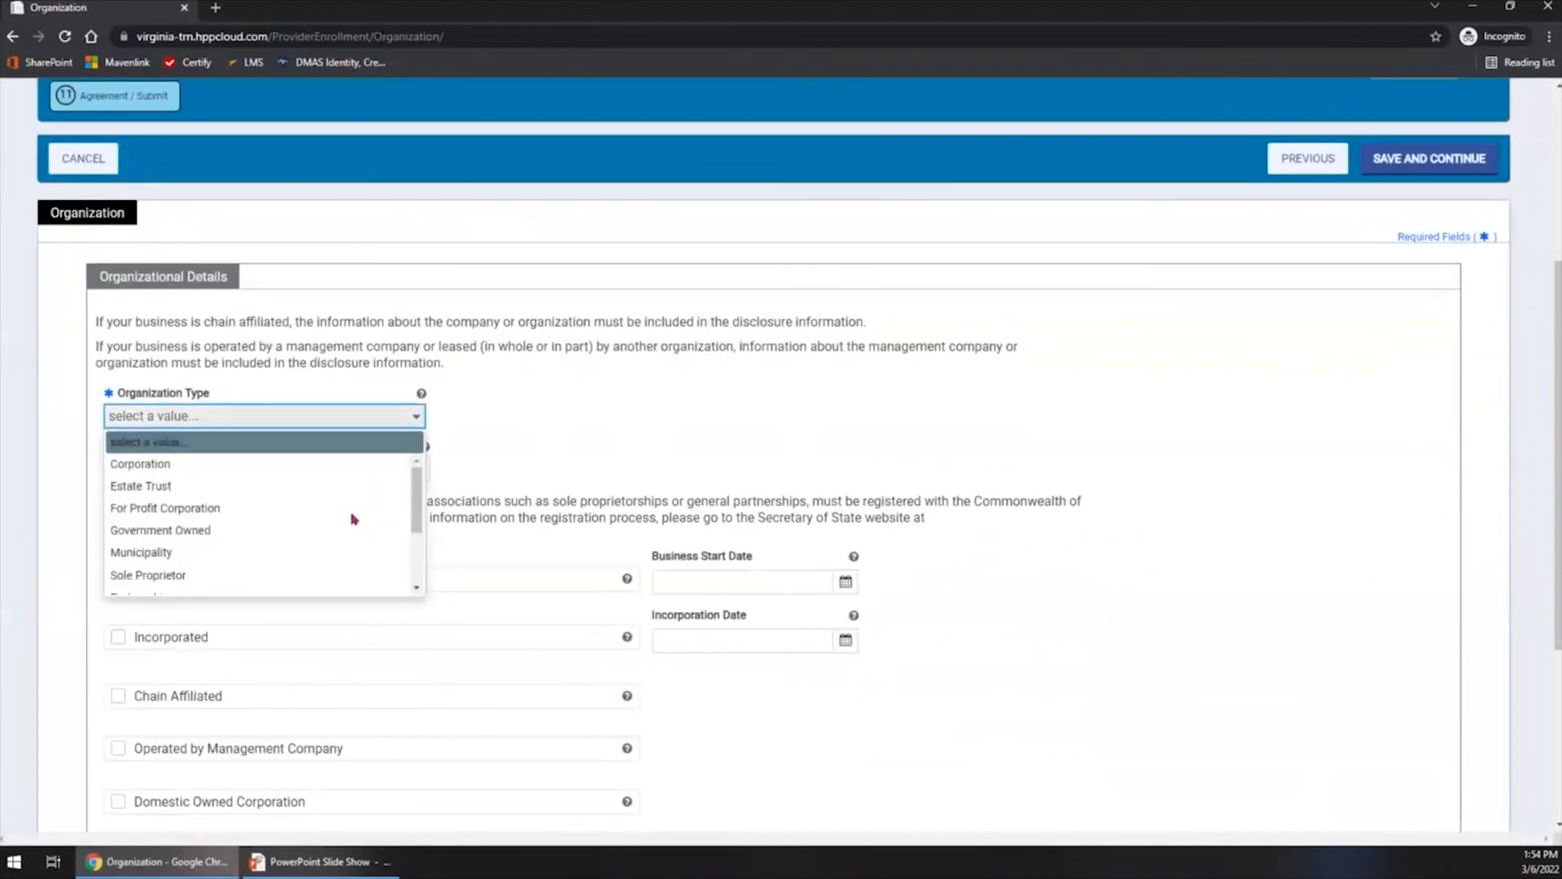
{"action": "left_click", "coordinate": [317, 571]}
{"action": "left_click", "coordinate": [307, 472]}
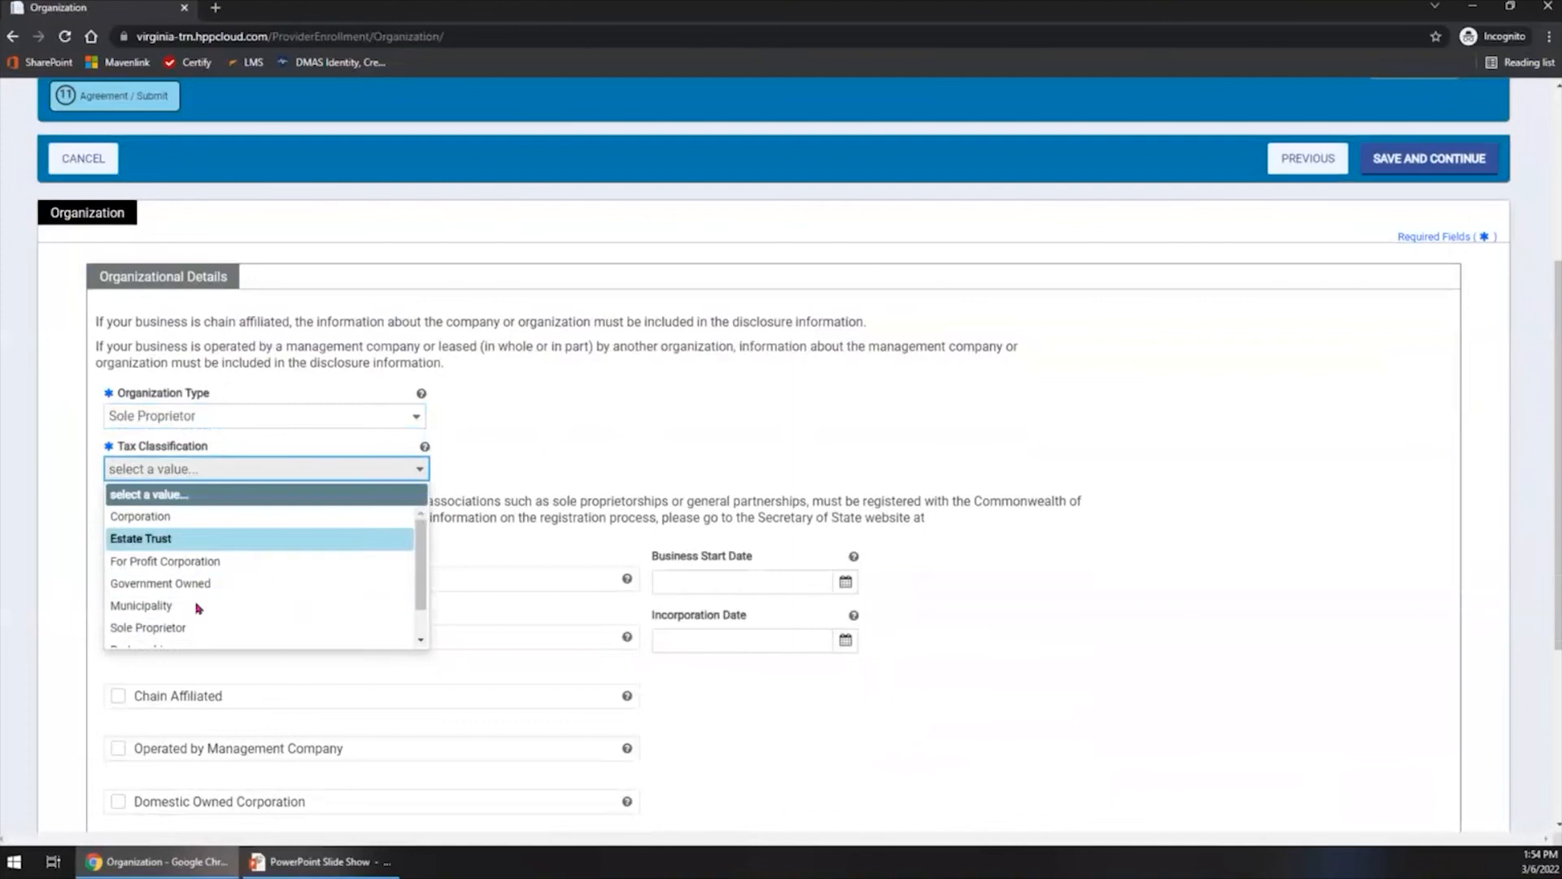
{"action": "left_click", "coordinate": [207, 628]}
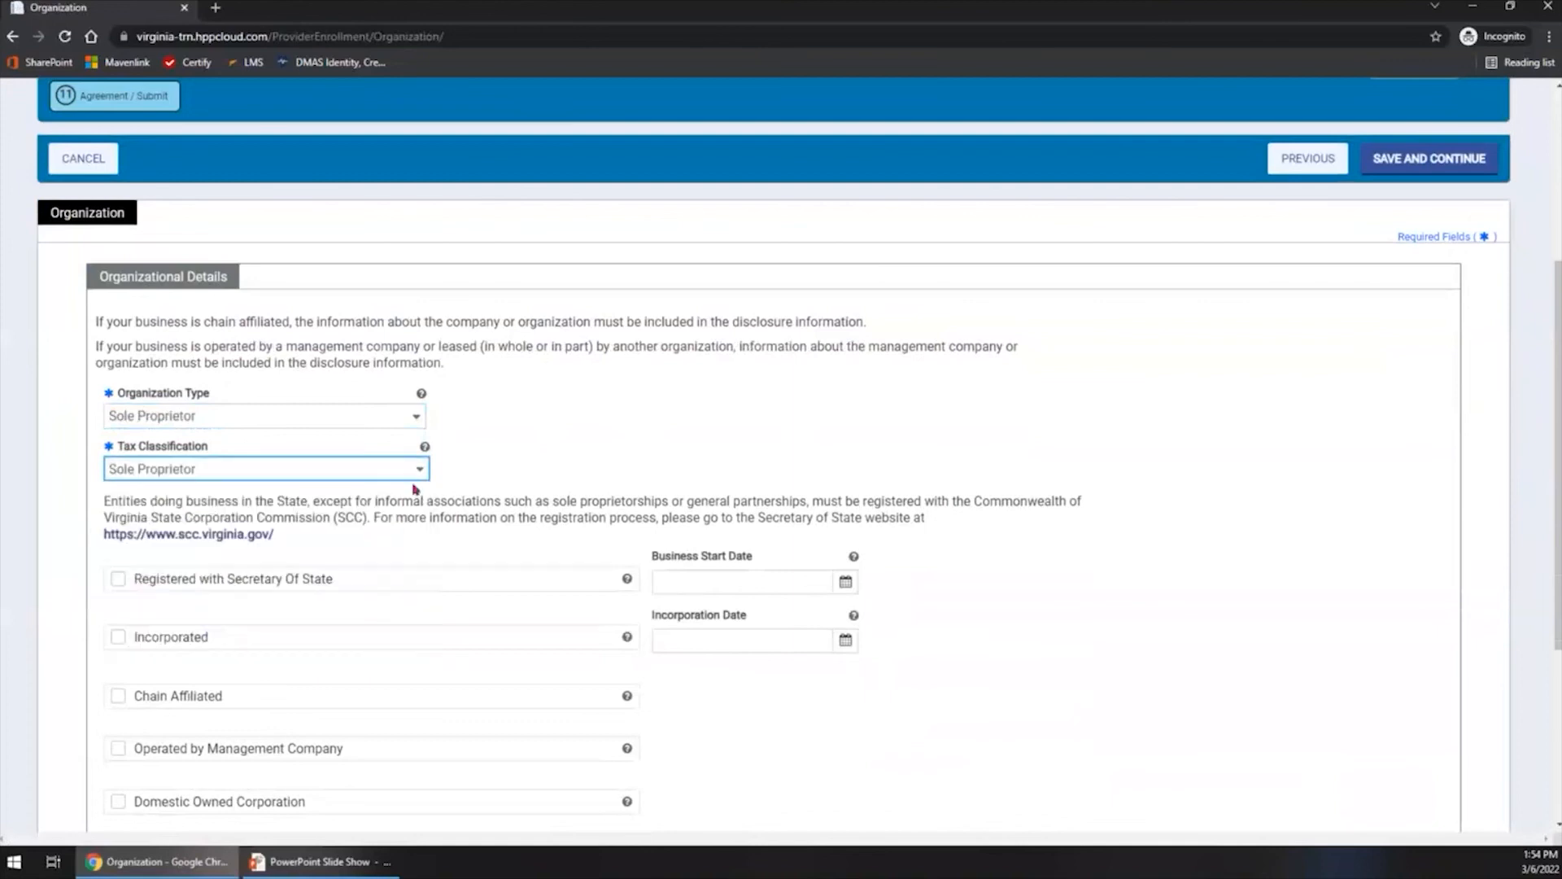
- Review the tax classification options, keep Sole Proprietor selected, and save the Organization step with the optional details left empty
{"action": "scroll", "coordinate": [356, 556], "scroll_direction": "down", "scroll_amount": 2}
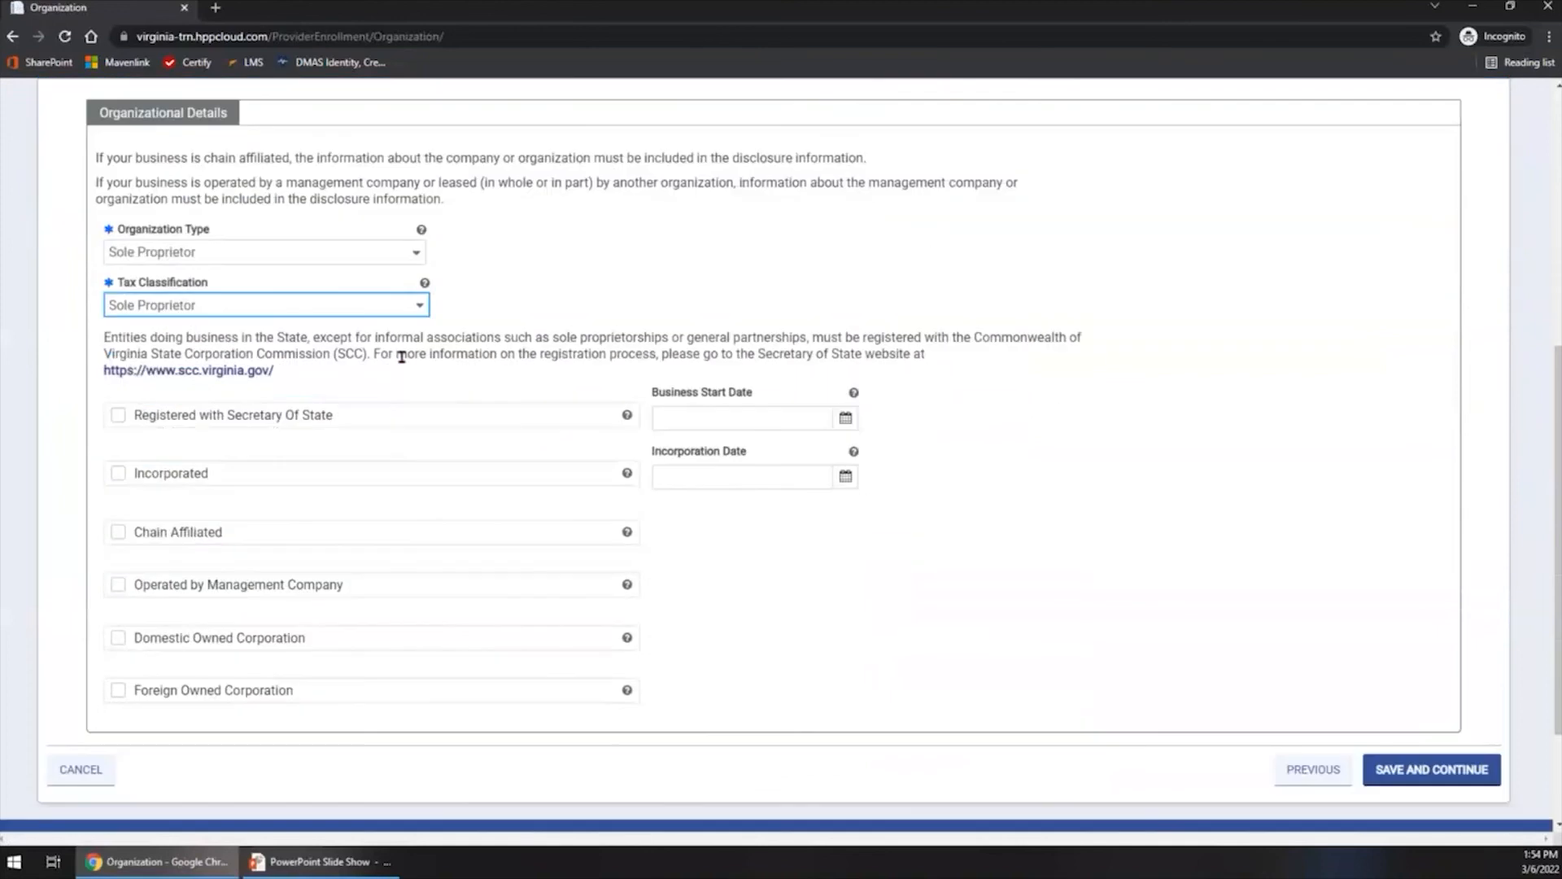
{"action": "left_click", "coordinate": [419, 305]}
{"action": "scroll", "coordinate": [420, 407], "scroll_direction": "down", "scroll_amount": 1}
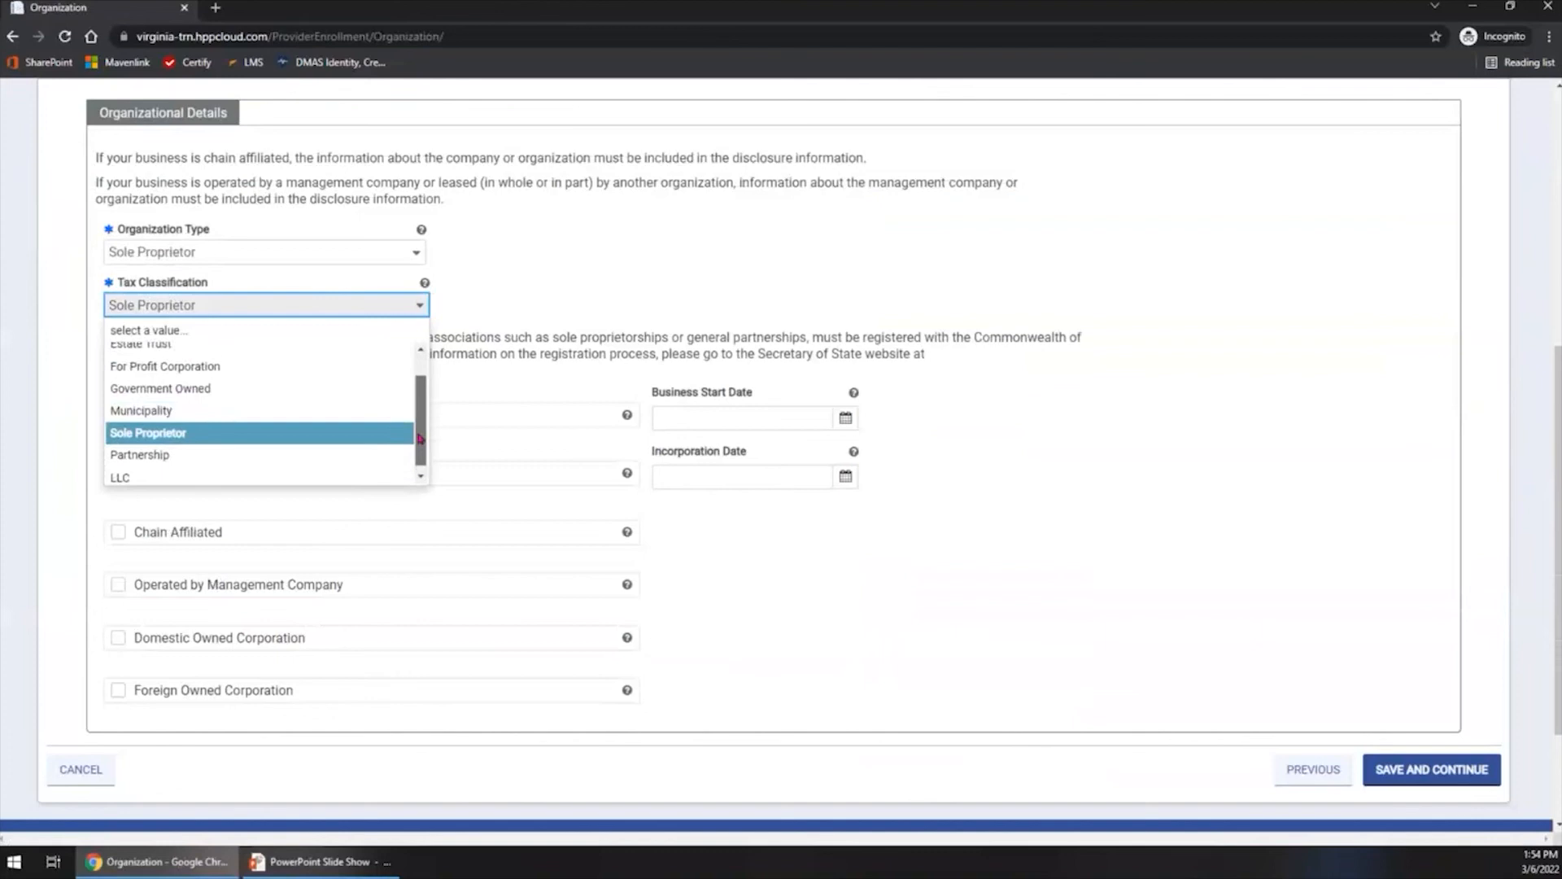
{"action": "scroll", "coordinate": [420, 443], "scroll_direction": "up", "scroll_amount": 2}
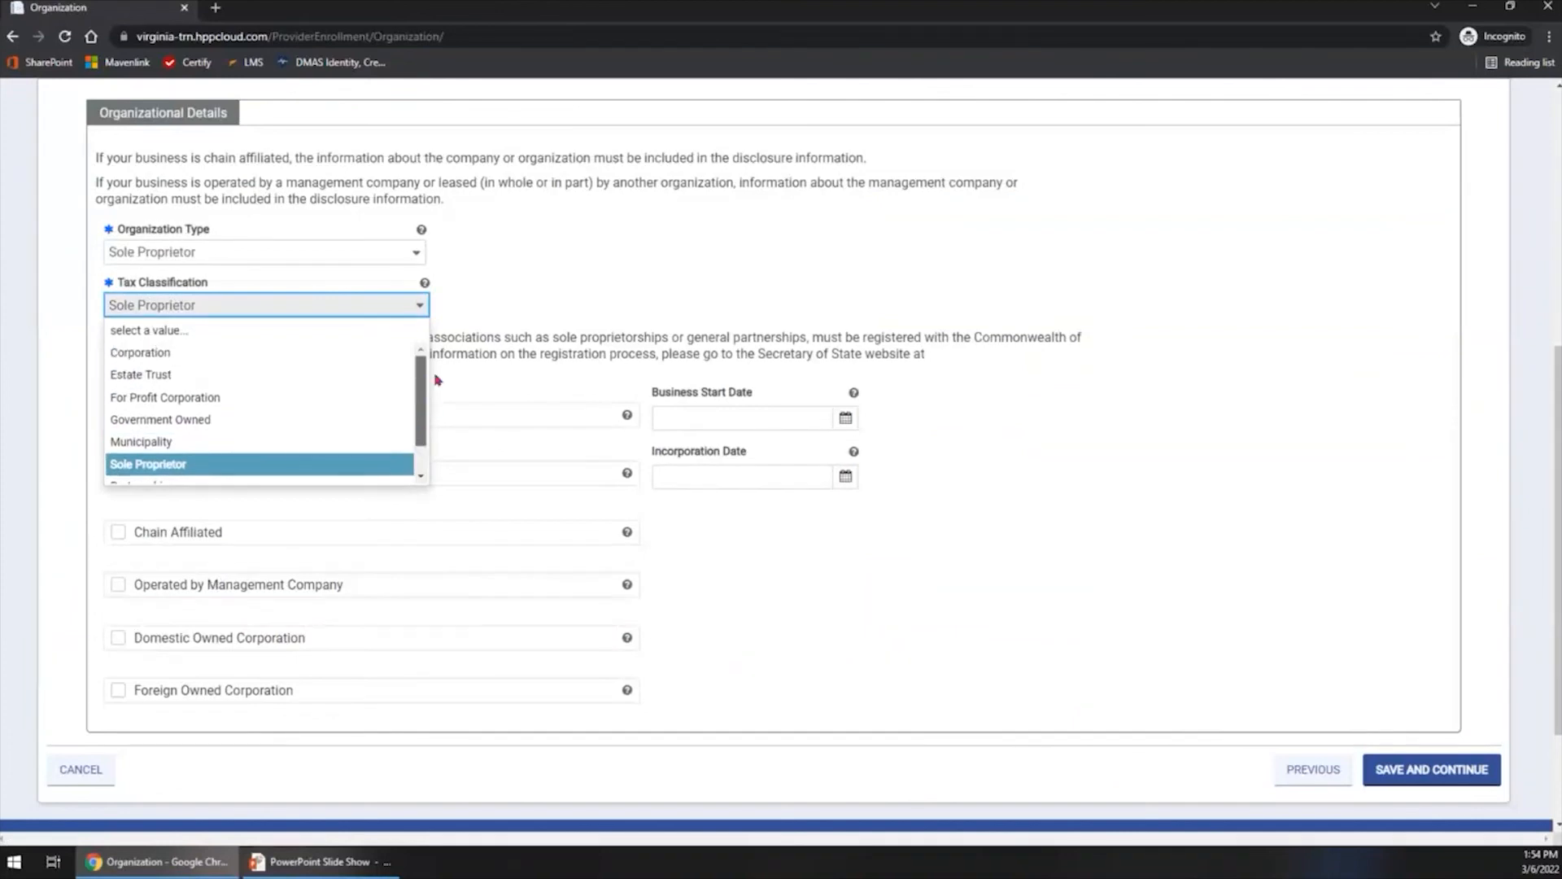
{"action": "left_click", "coordinate": [244, 466]}
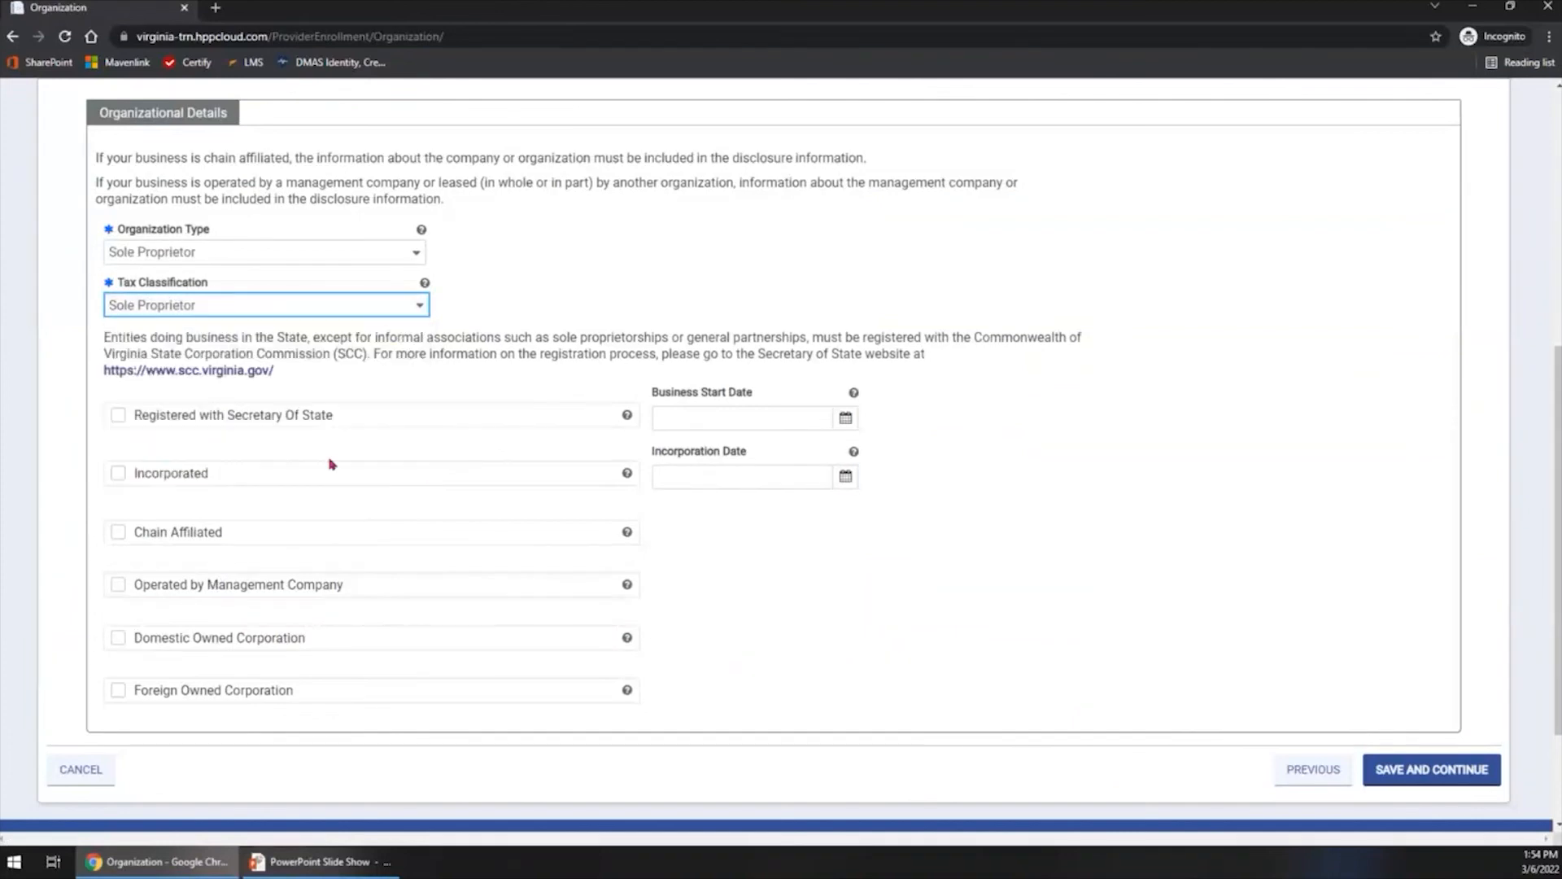
{"action": "scroll", "coordinate": [244, 421], "scroll_direction": "down", "scroll_amount": 2}
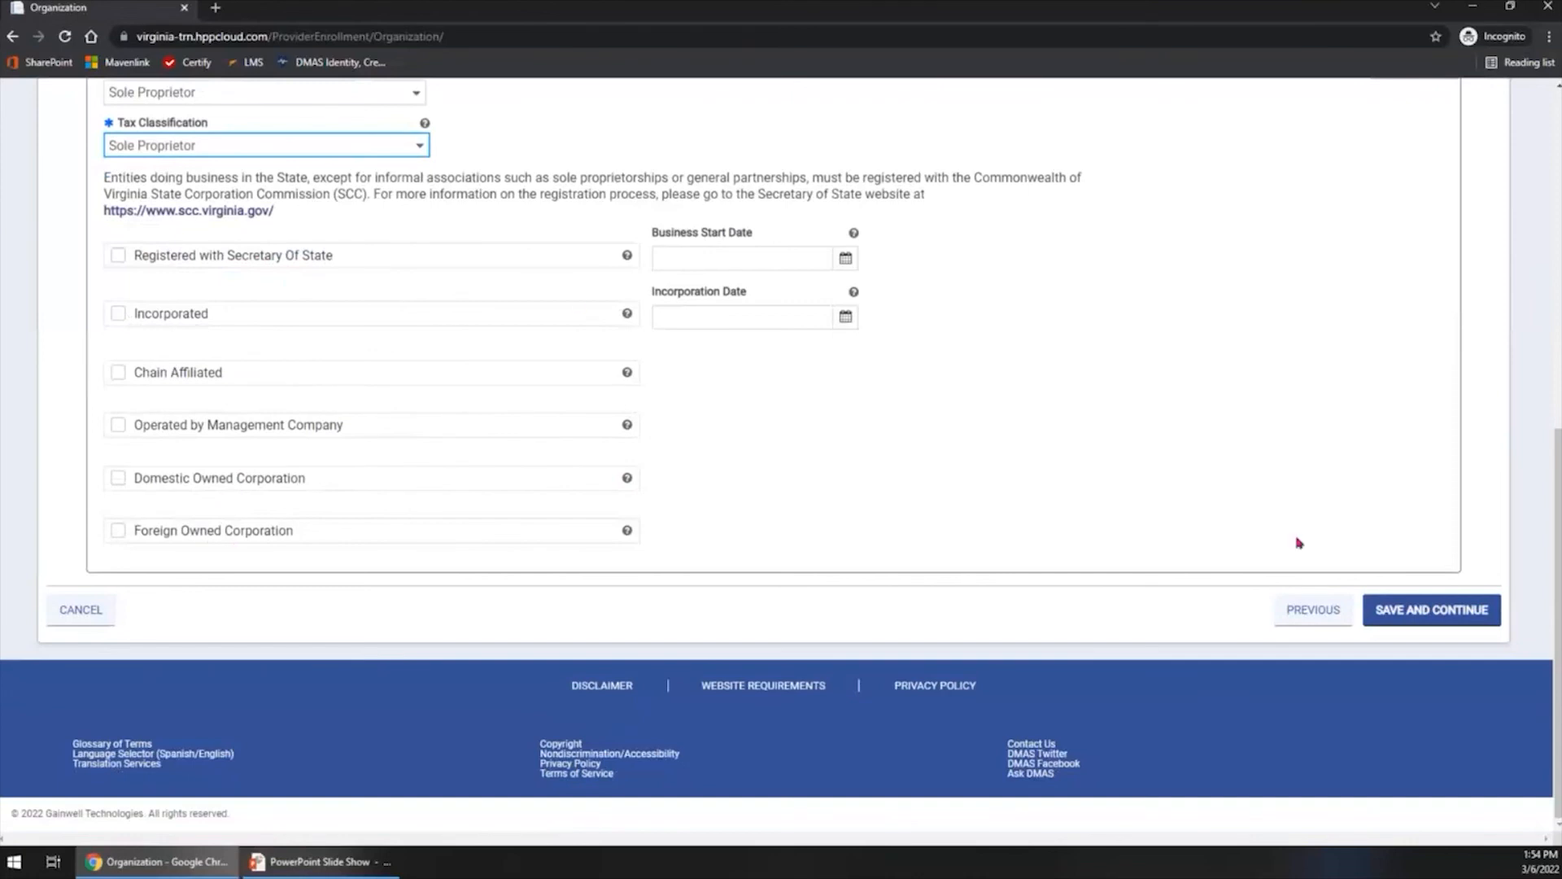
{"action": "left_click", "coordinate": [1436, 622]}
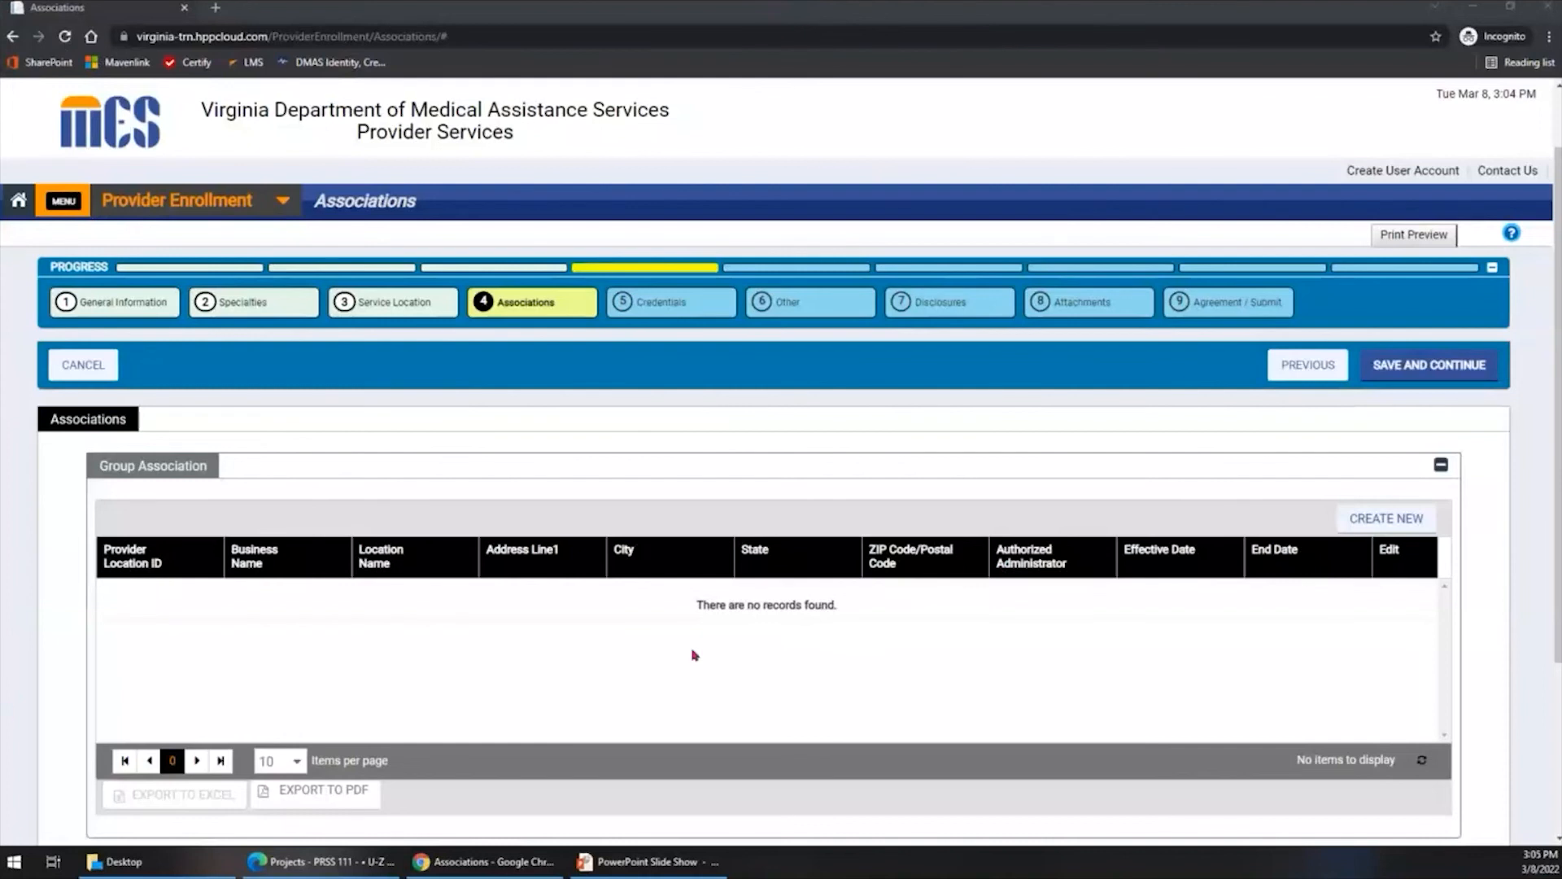
- Create a new group association on the Associations step and search for the group by its NPI
{"action": "scroll", "coordinate": [690, 655], "scroll_direction": "down", "scroll_amount": 1}
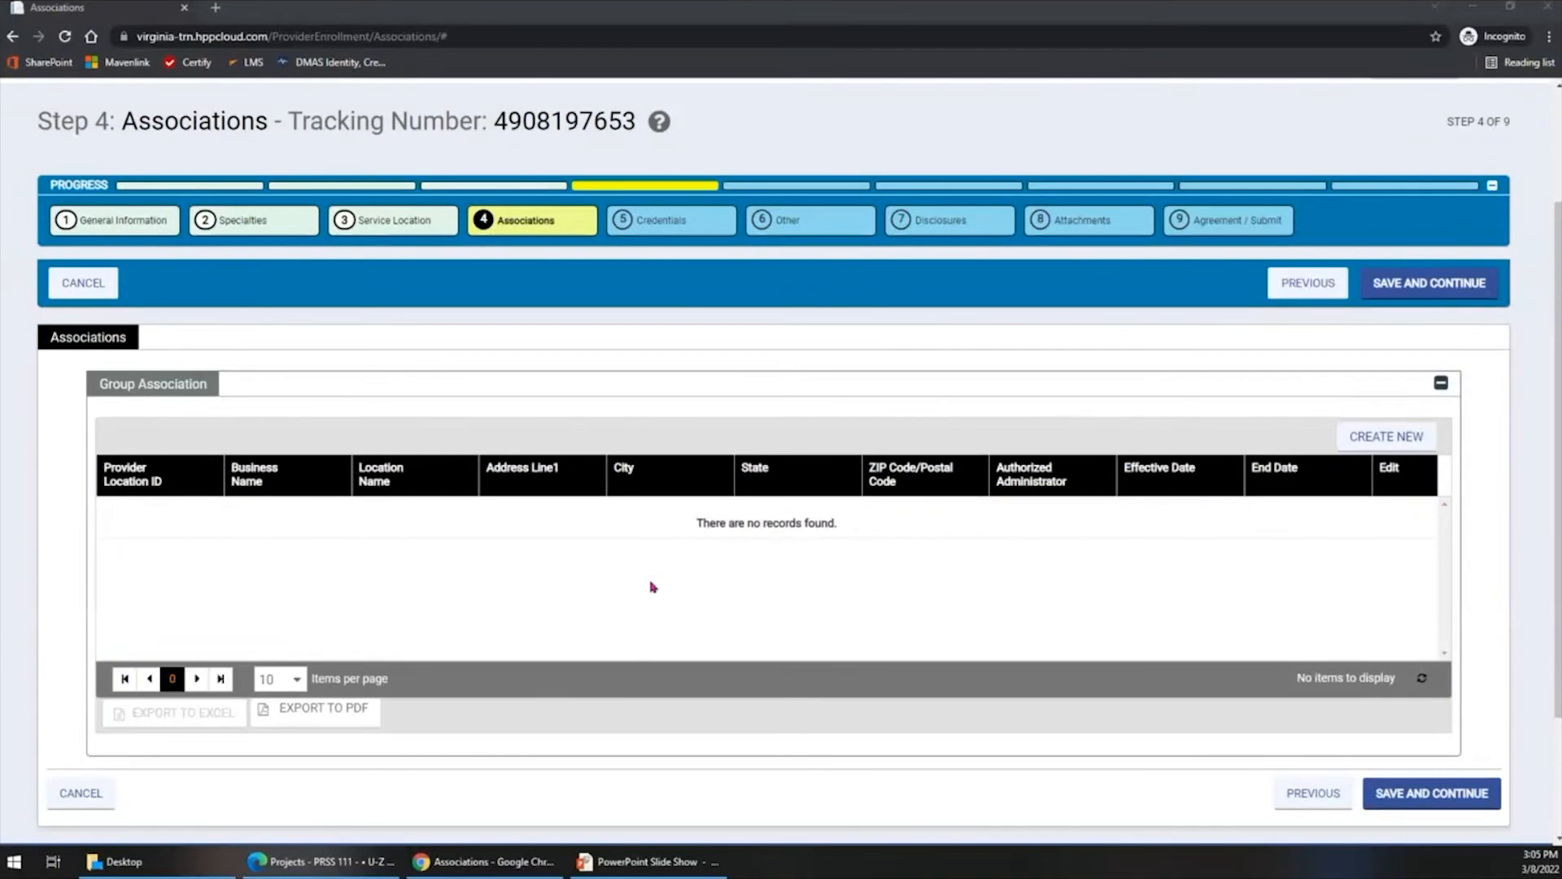
{"action": "left_click", "coordinate": [1357, 440]}
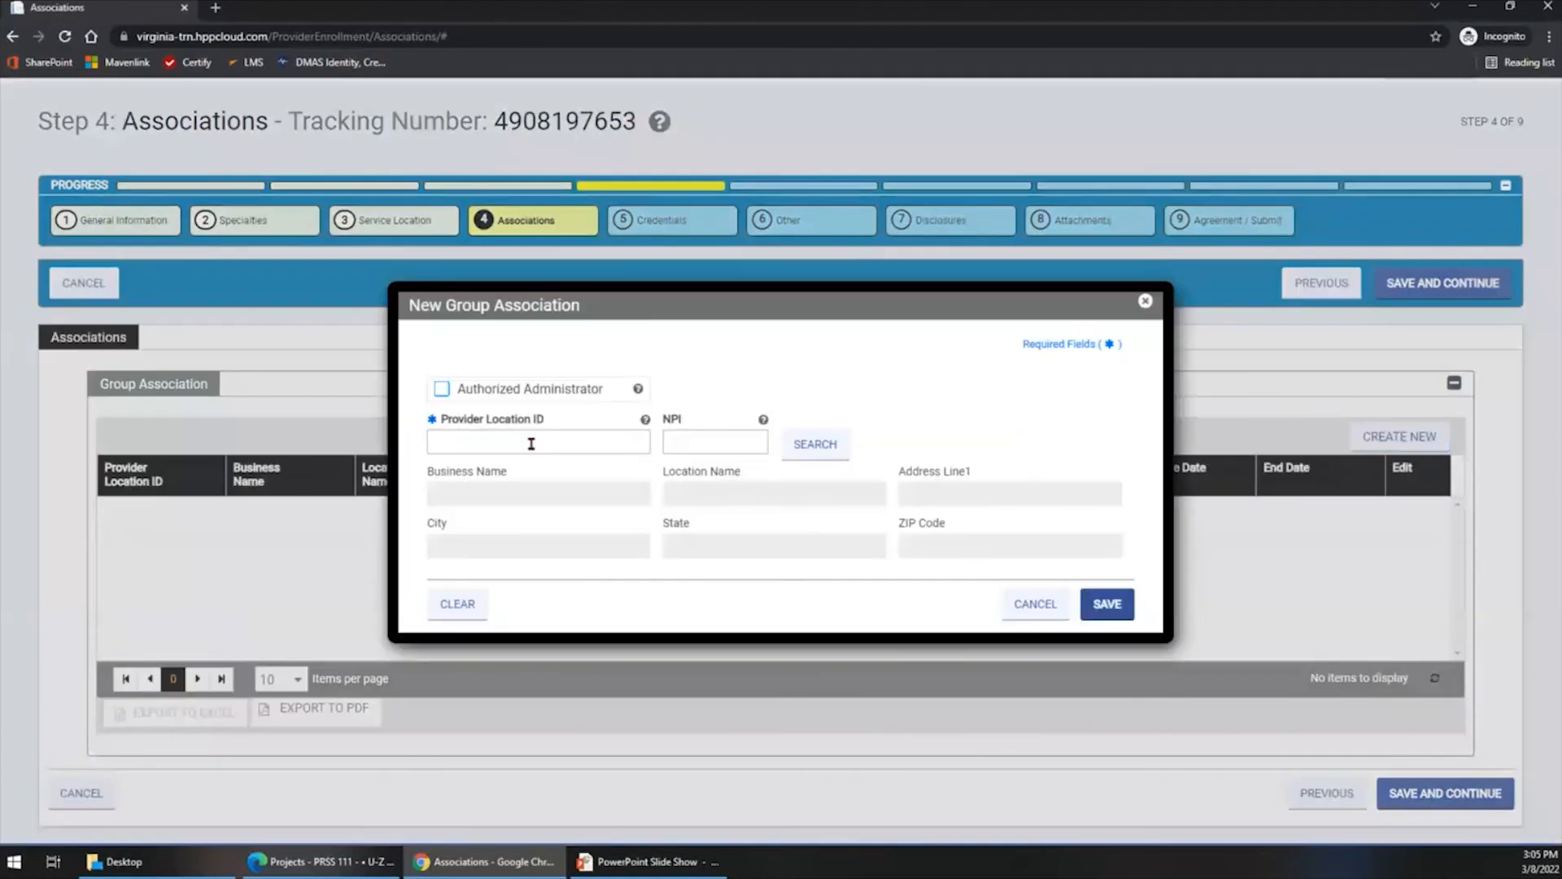
{"action": "left_click", "coordinate": [530, 443]}
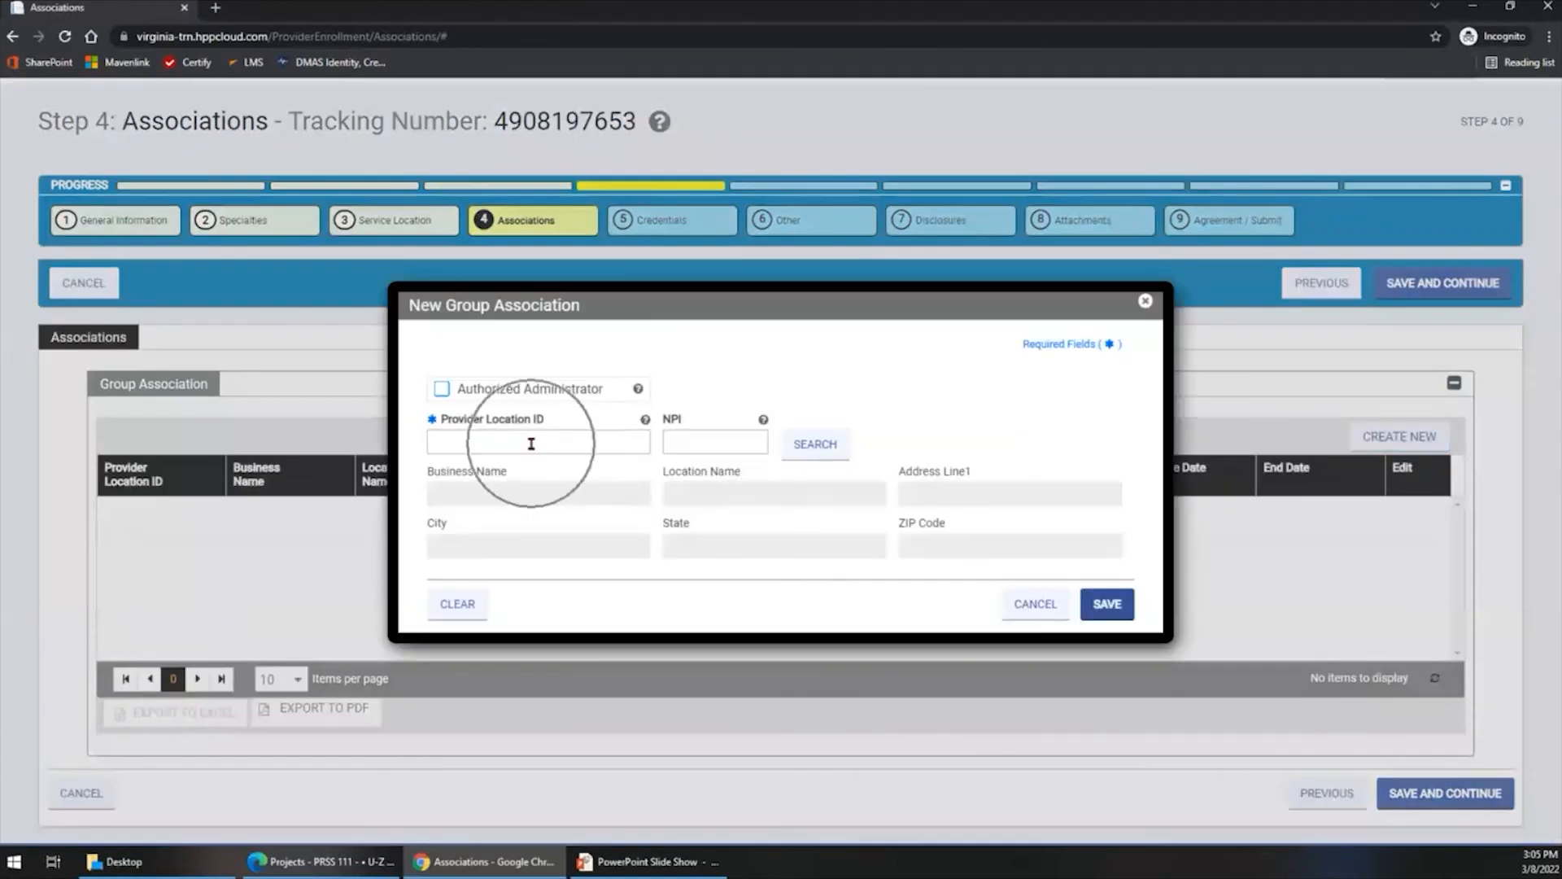
{"action": "left_click", "coordinate": [696, 441]}
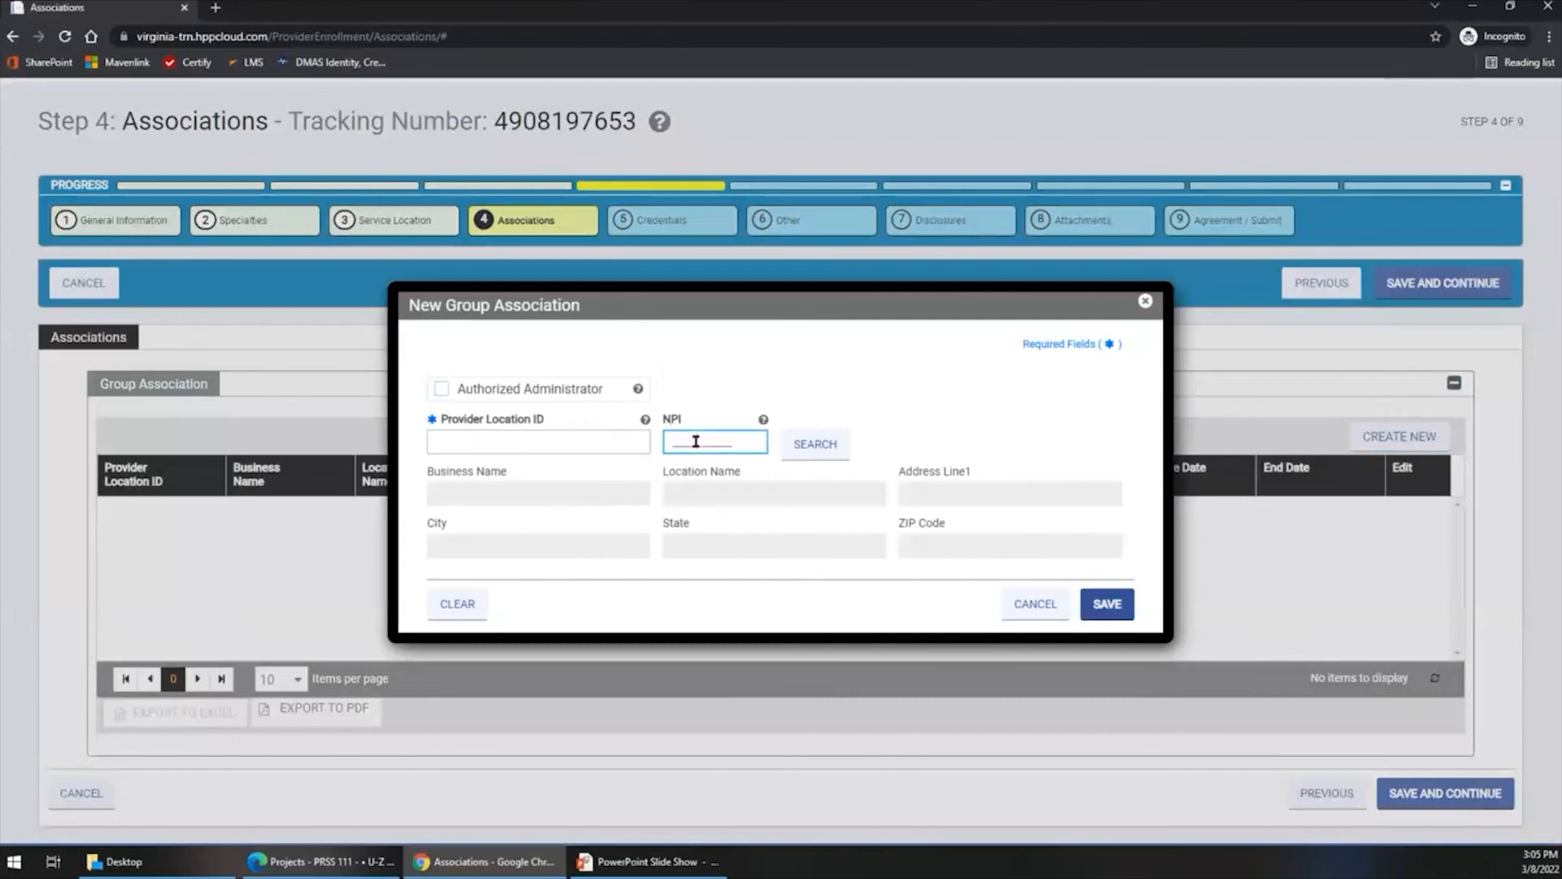
{"action": "type", "text": "100"}
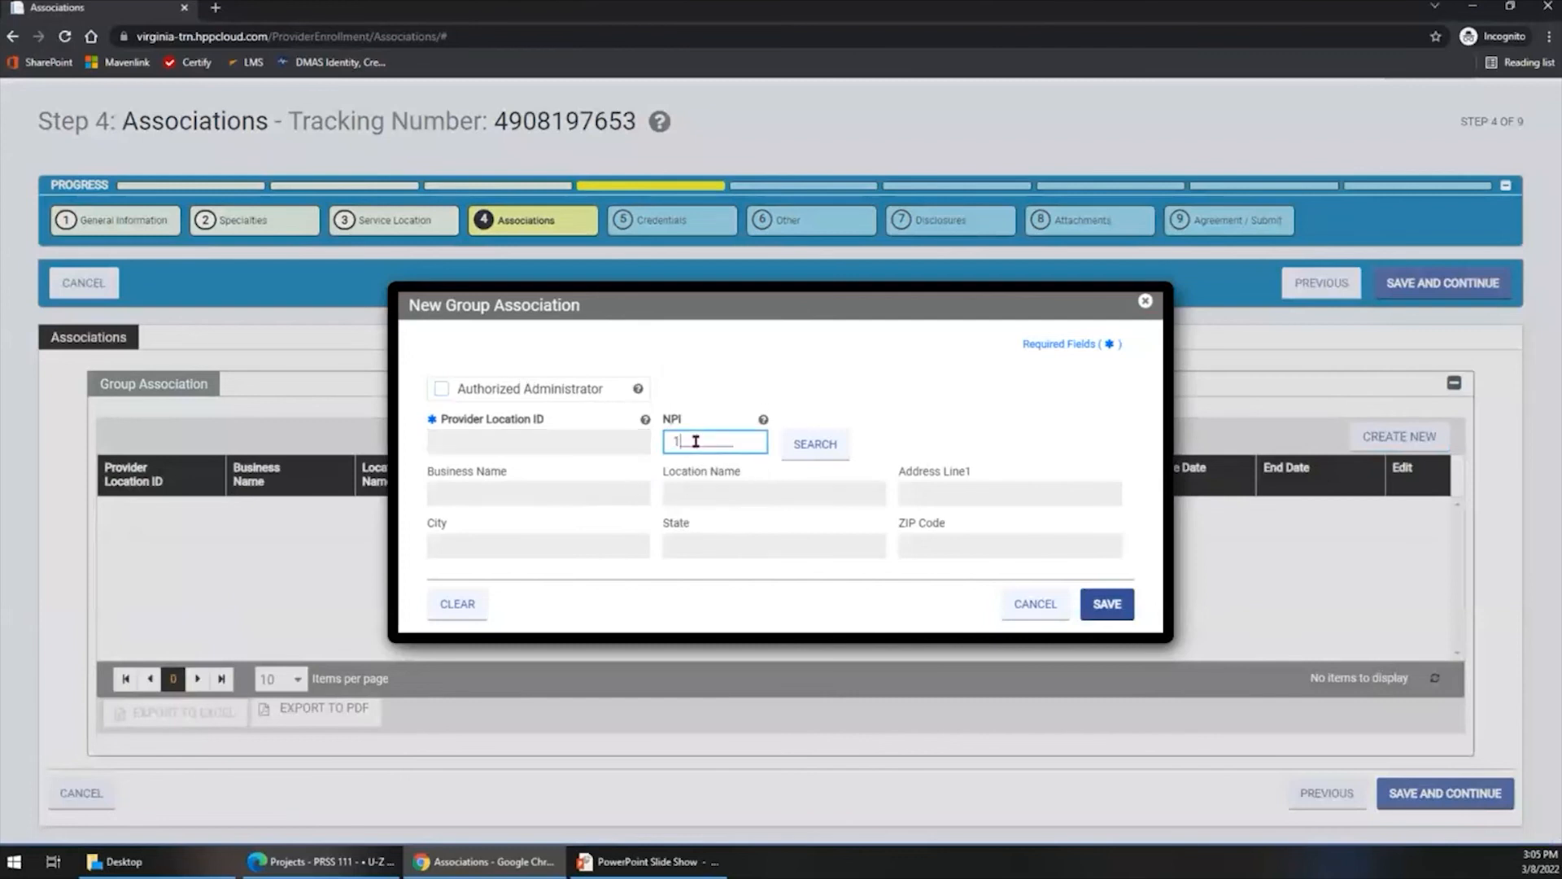
{"action": "type", "text": "003111238"}
{"action": "left_click", "coordinate": [807, 454]}
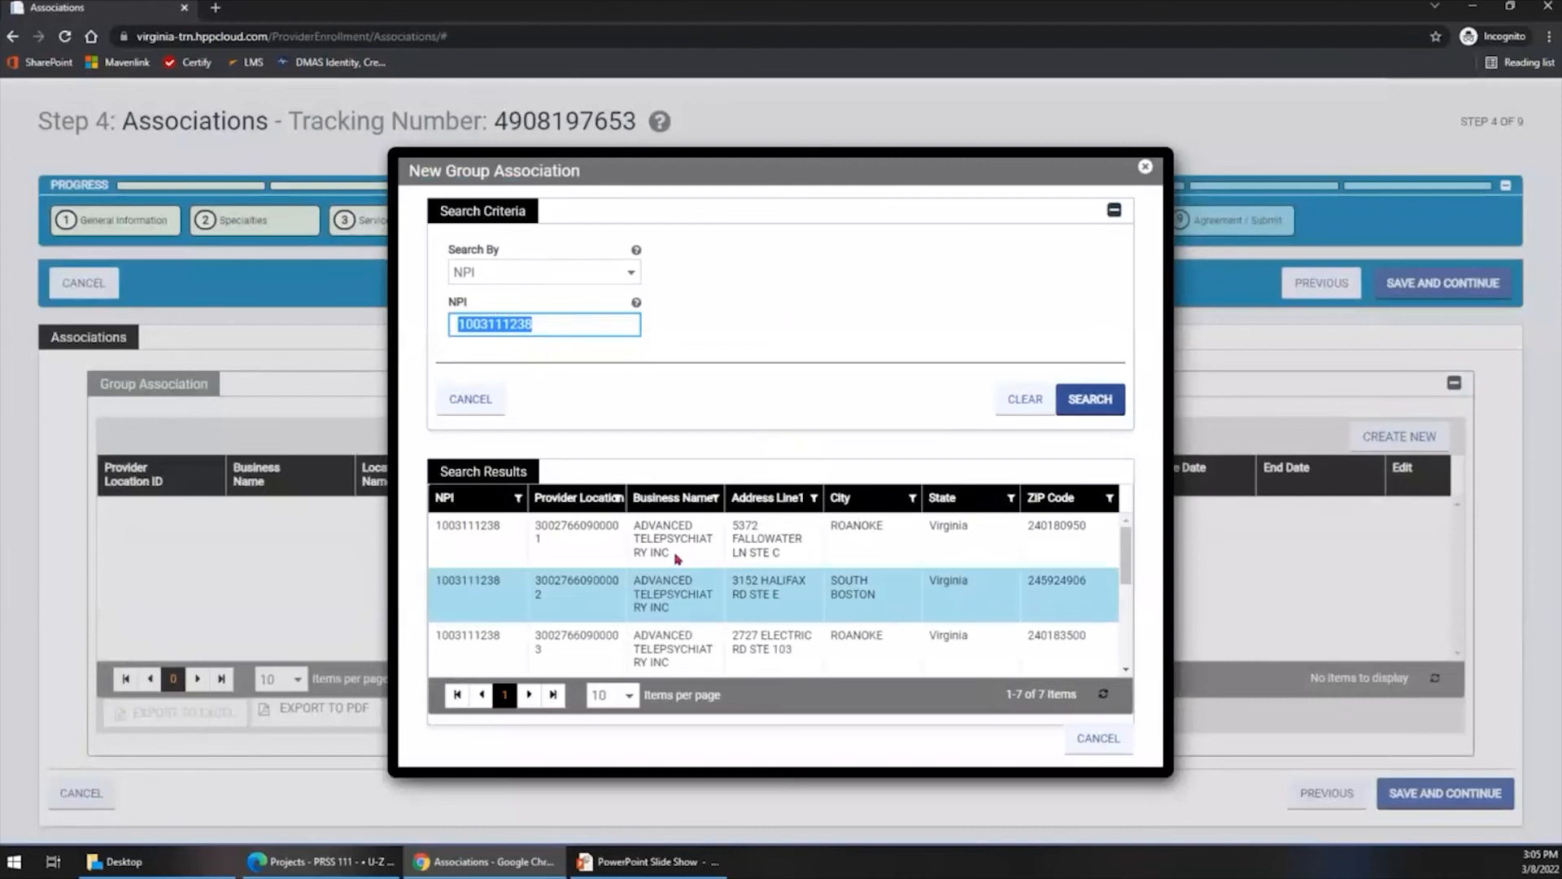
- Select the first Advanced Telepsychiatry Inc location in Roanoke, set its effective date to 03/08/2022 and save the association
{"action": "scroll", "coordinate": [682, 549], "scroll_direction": "down", "scroll_amount": 3}
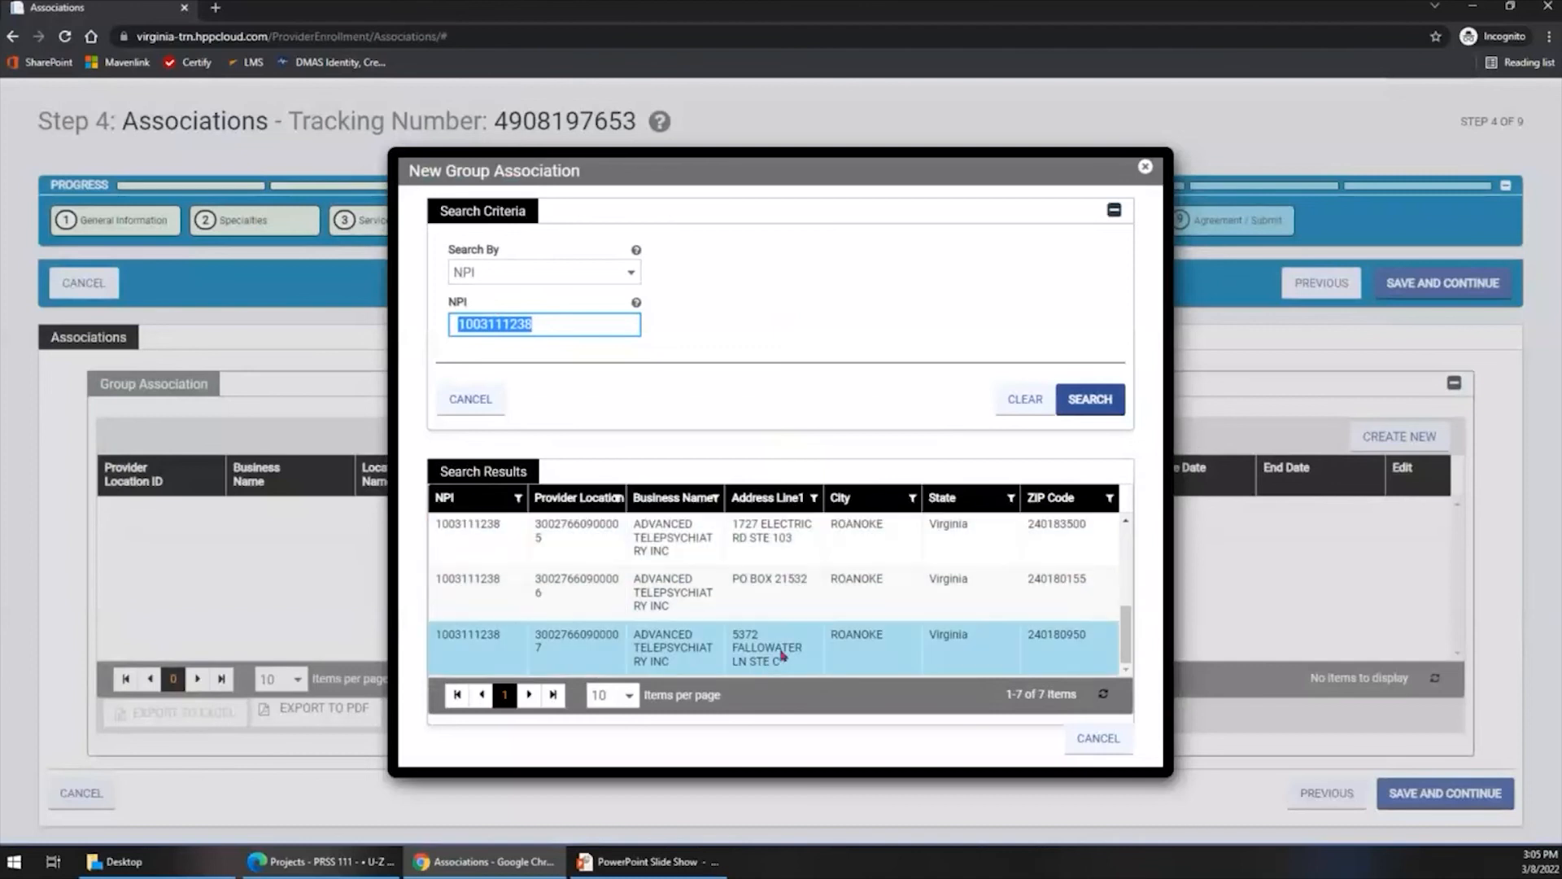
{"action": "scroll", "coordinate": [779, 657], "scroll_direction": "up", "scroll_amount": 3}
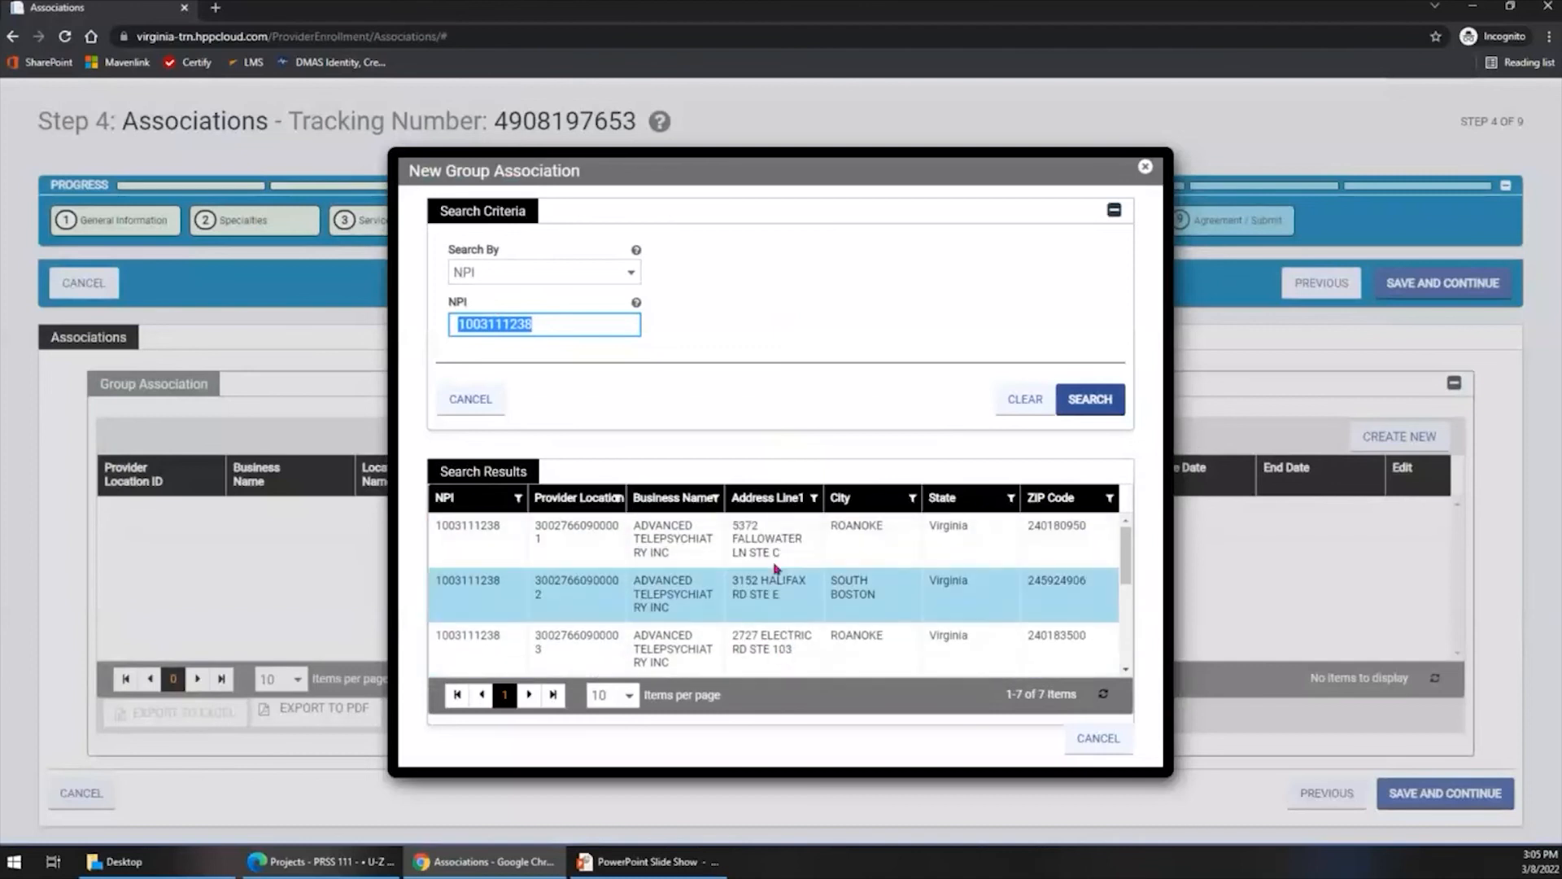
{"action": "left_click", "coordinate": [773, 551]}
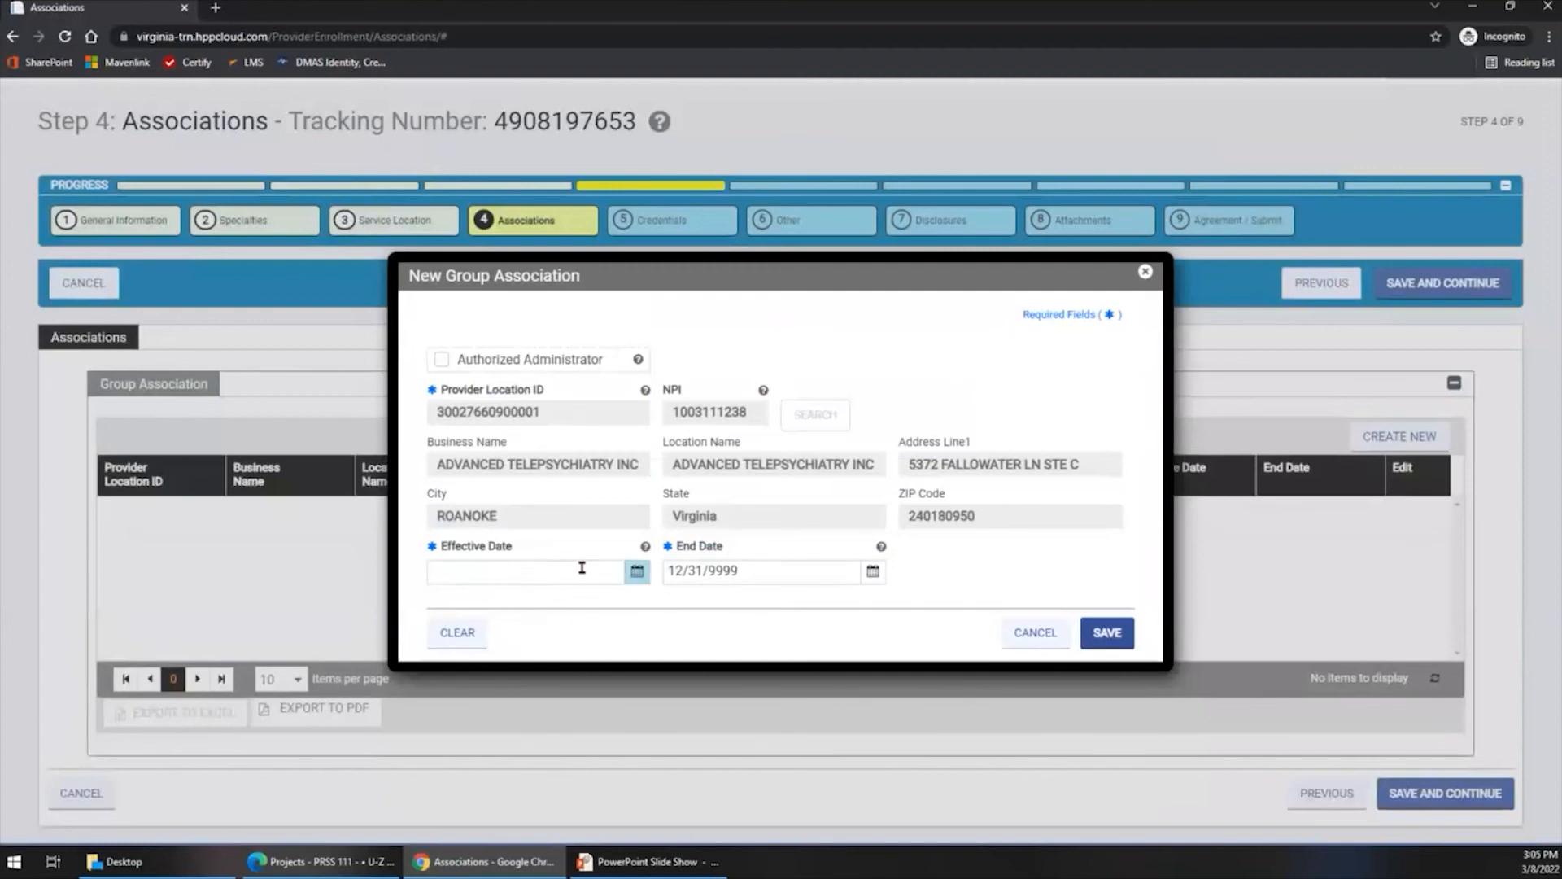
{"action": "left_click", "coordinate": [637, 573]}
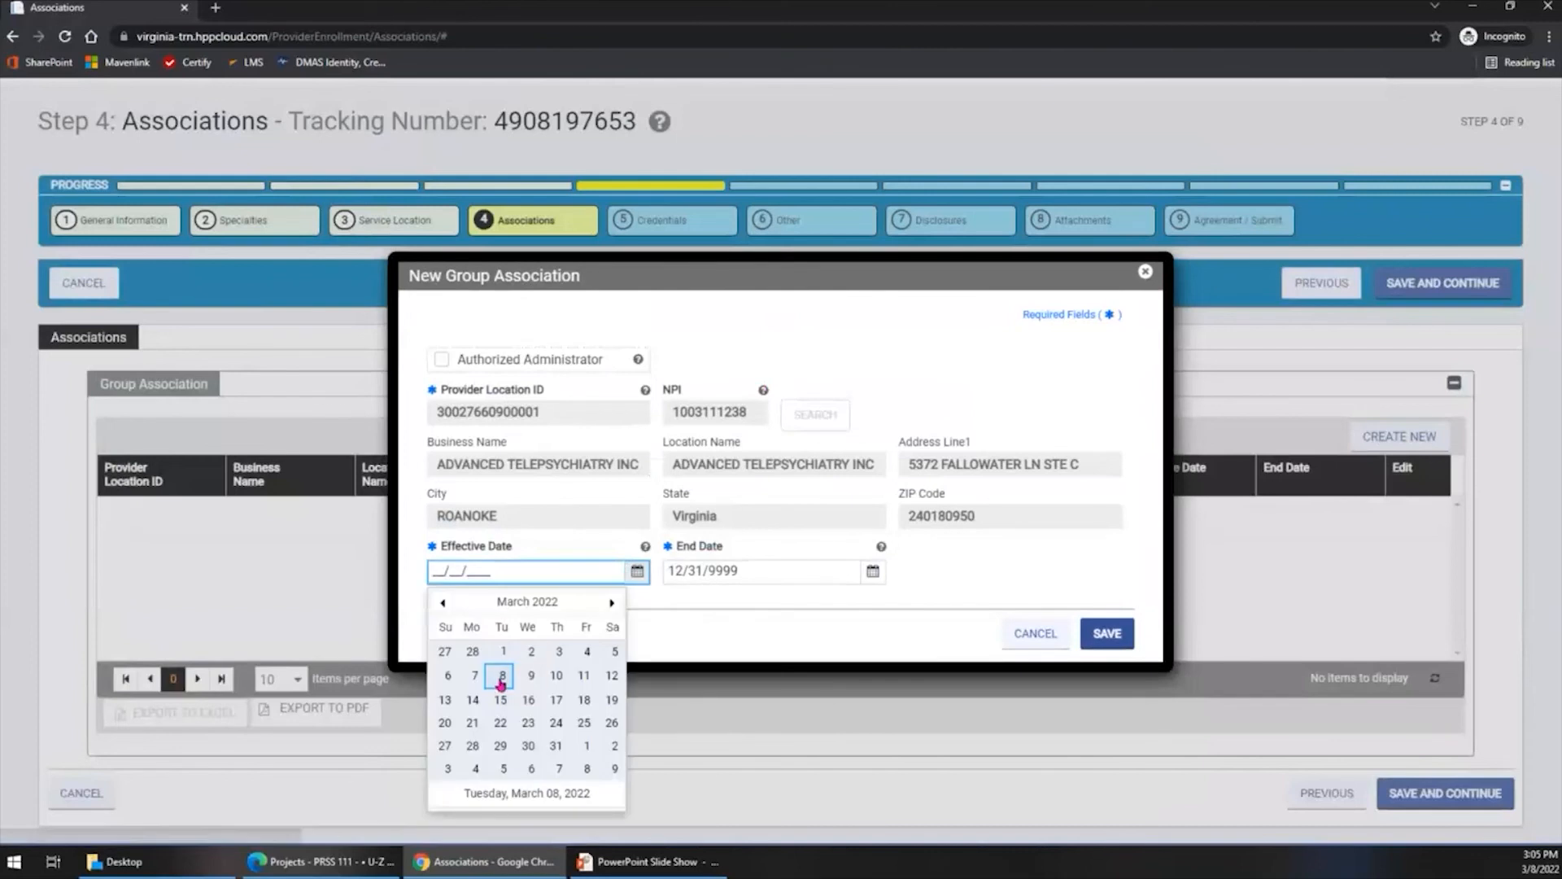
{"action": "left_click", "coordinate": [501, 685]}
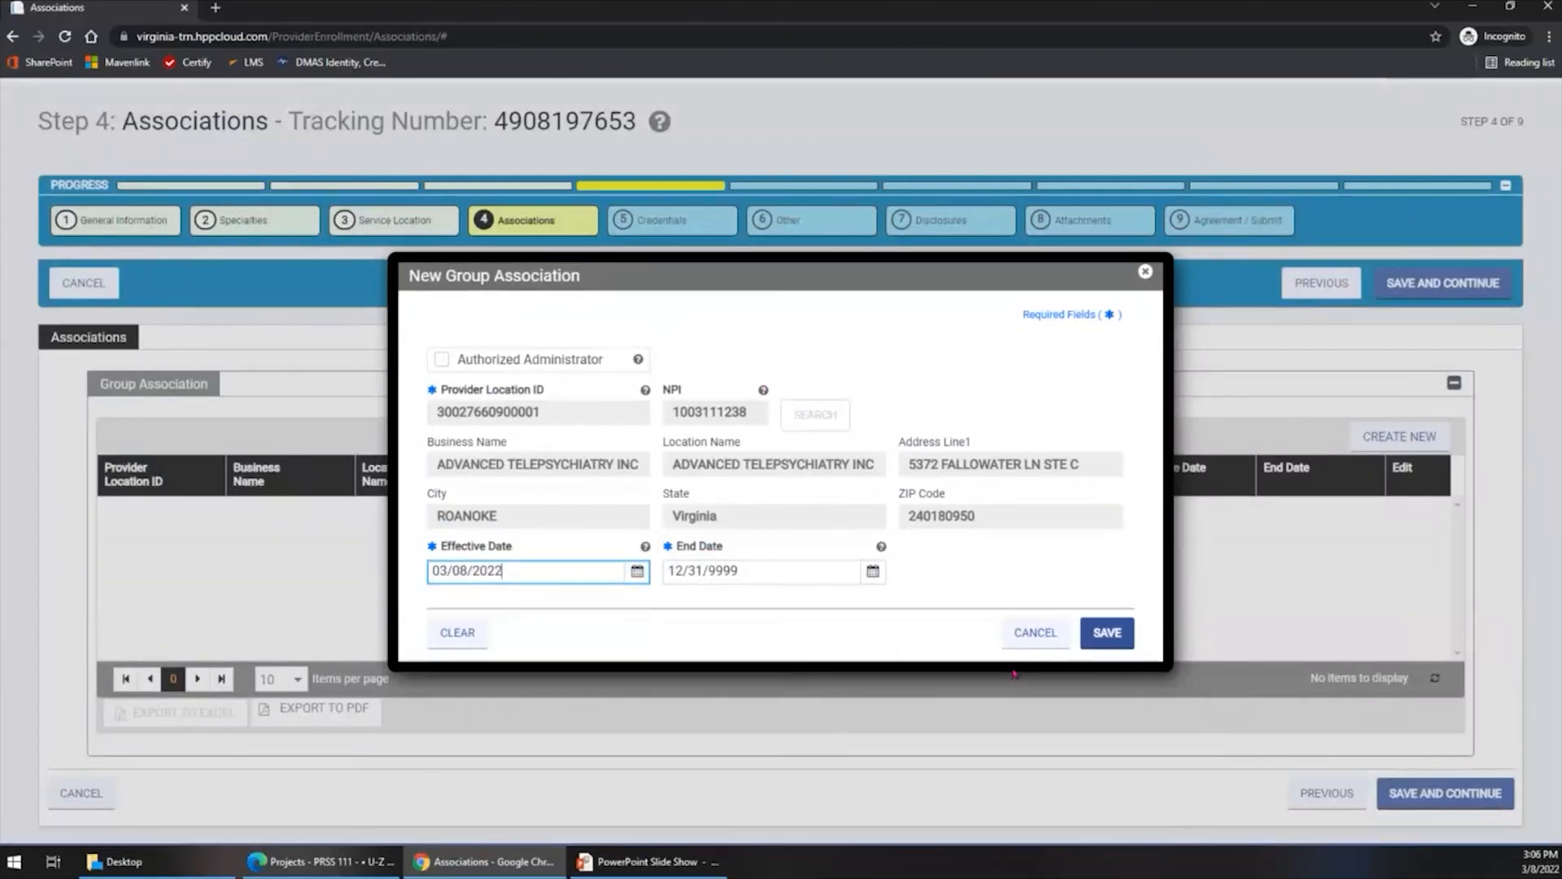
{"action": "left_click", "coordinate": [1105, 646]}
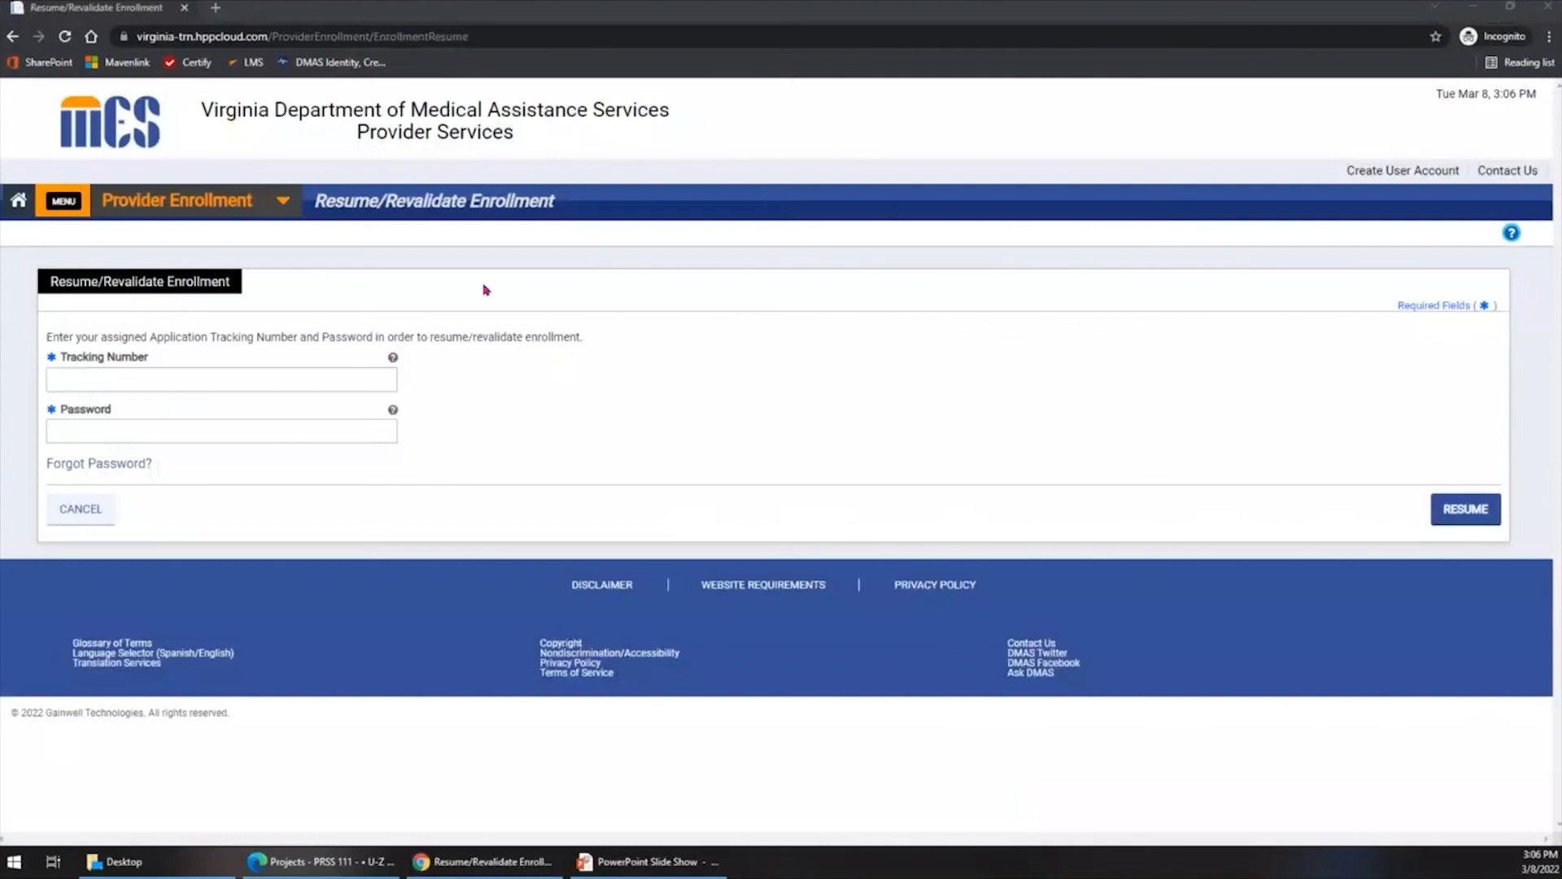
- Resume the existing enrollment application by entering its tracking number and the application password
{"action": "left_click", "coordinate": [198, 377]}
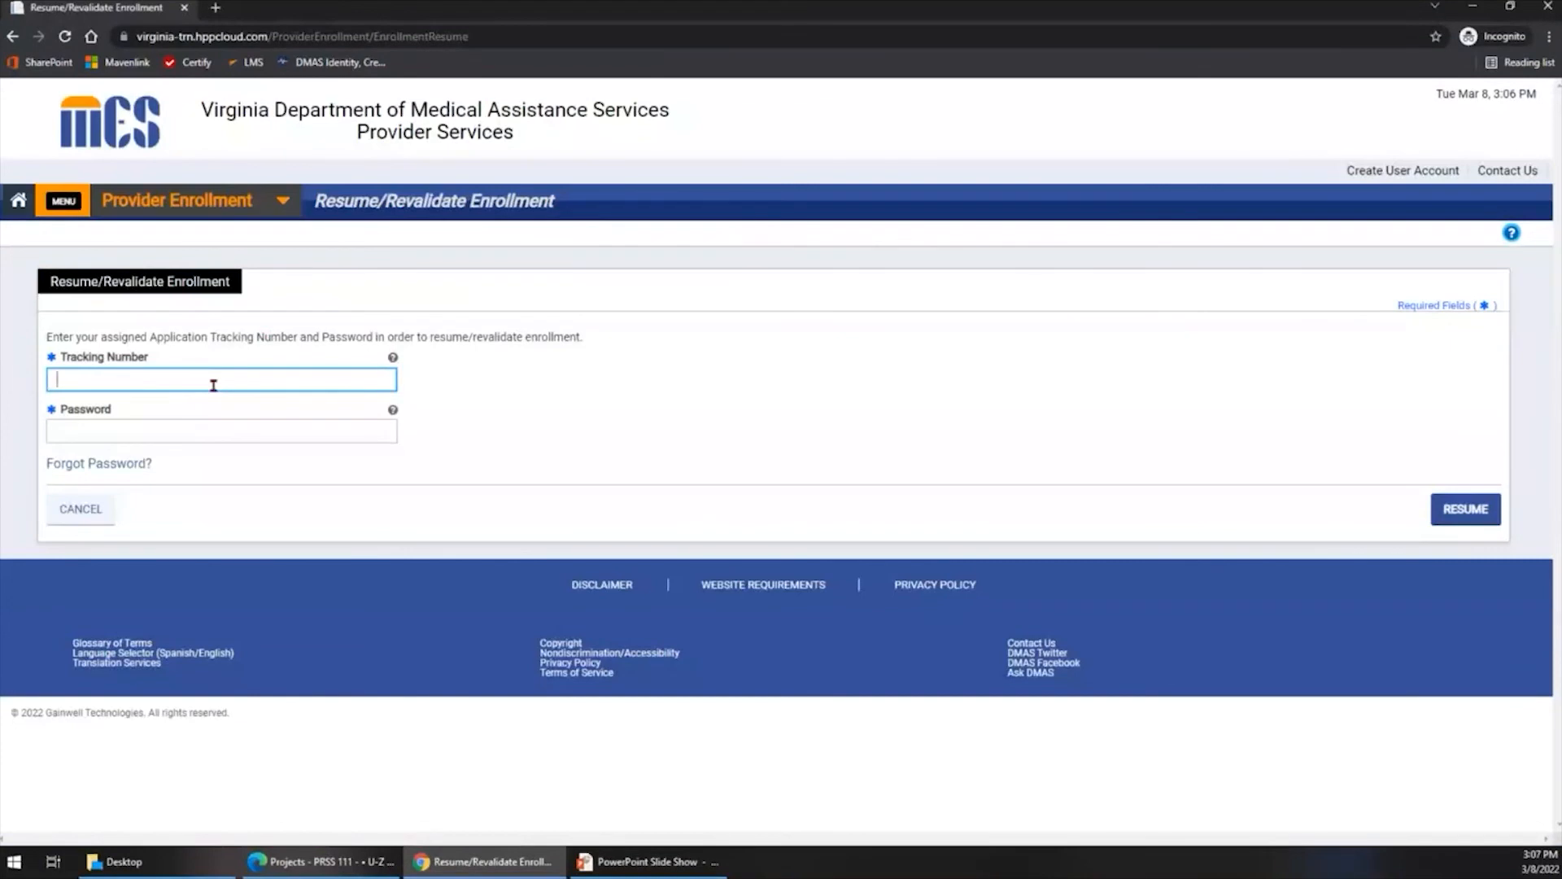
{"action": "left_click", "coordinate": [211, 421]}
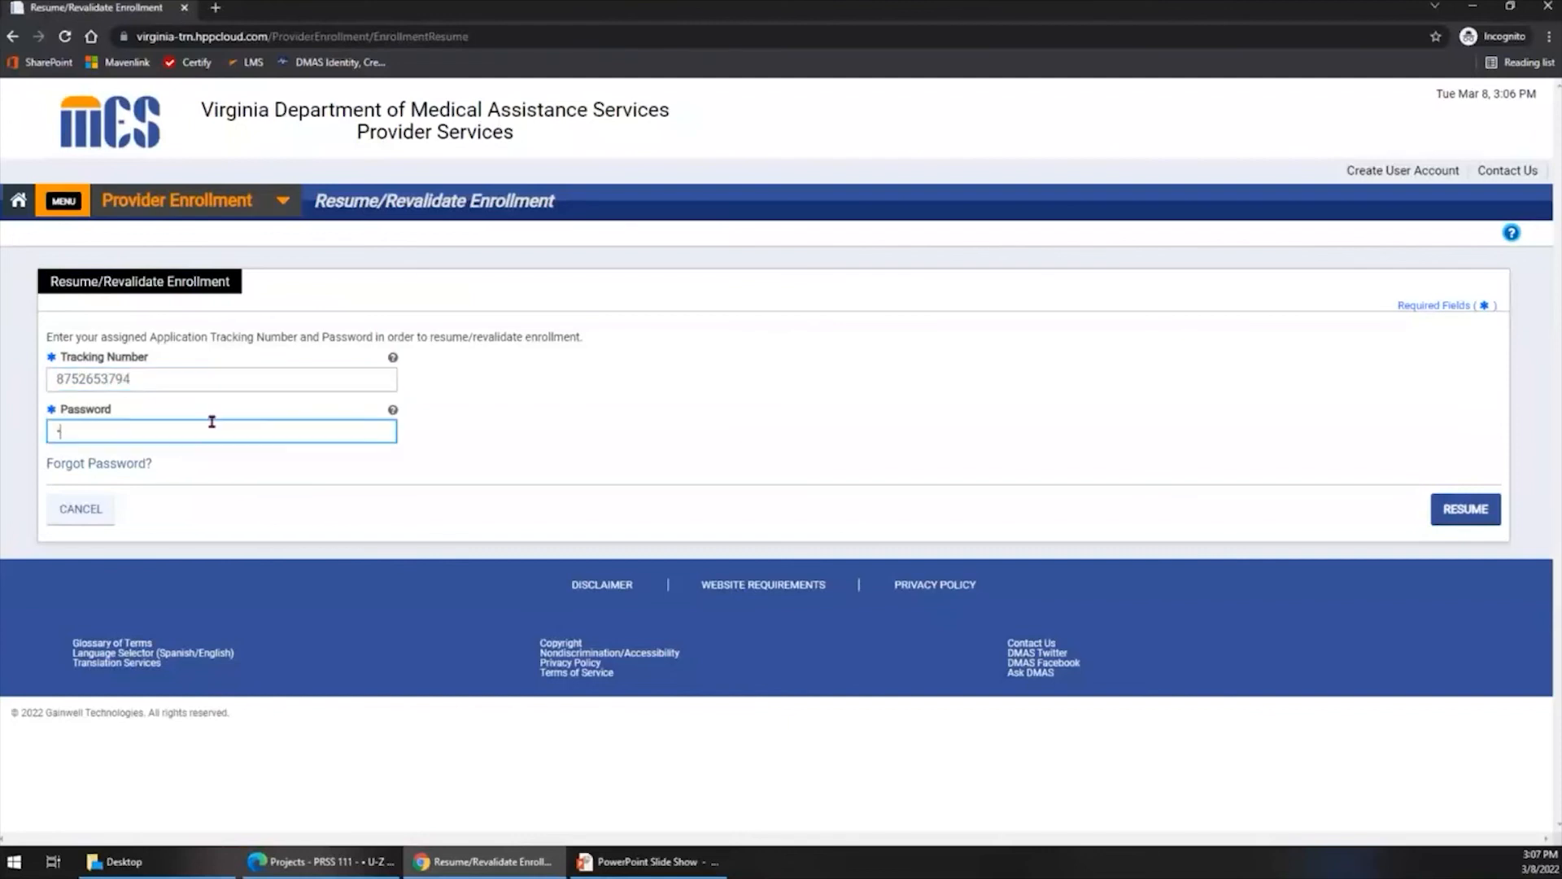
{"action": "type", "text": "***********"}
{"action": "left_click", "coordinate": [1449, 513]}
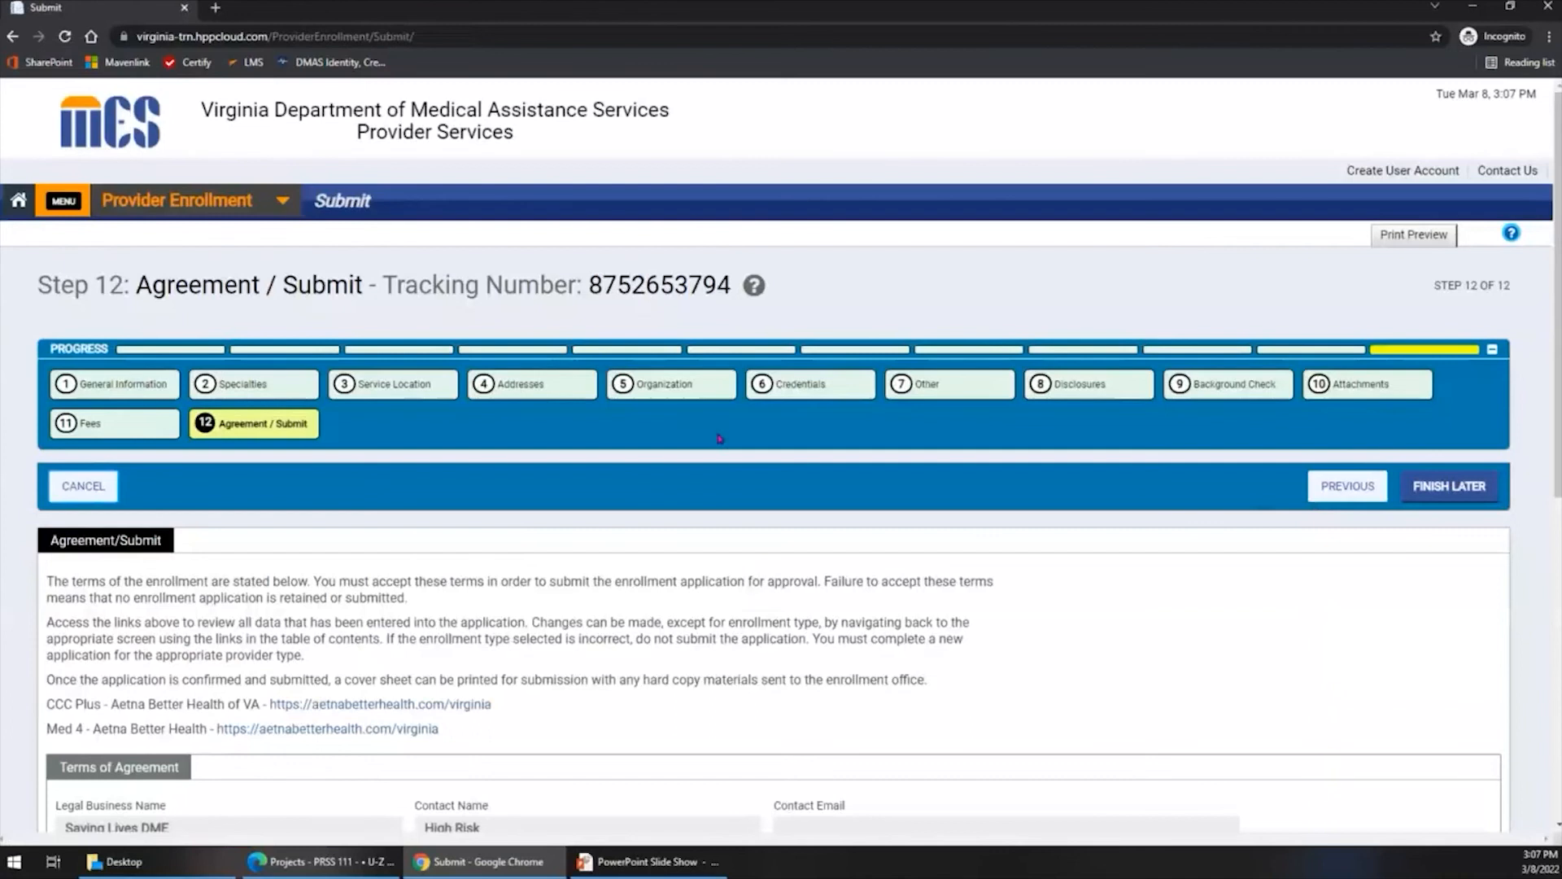
- Go to the Credentials step, examine the License section and its blank new-license form, and cancel without adding a license
{"action": "left_click", "coordinate": [800, 385]}
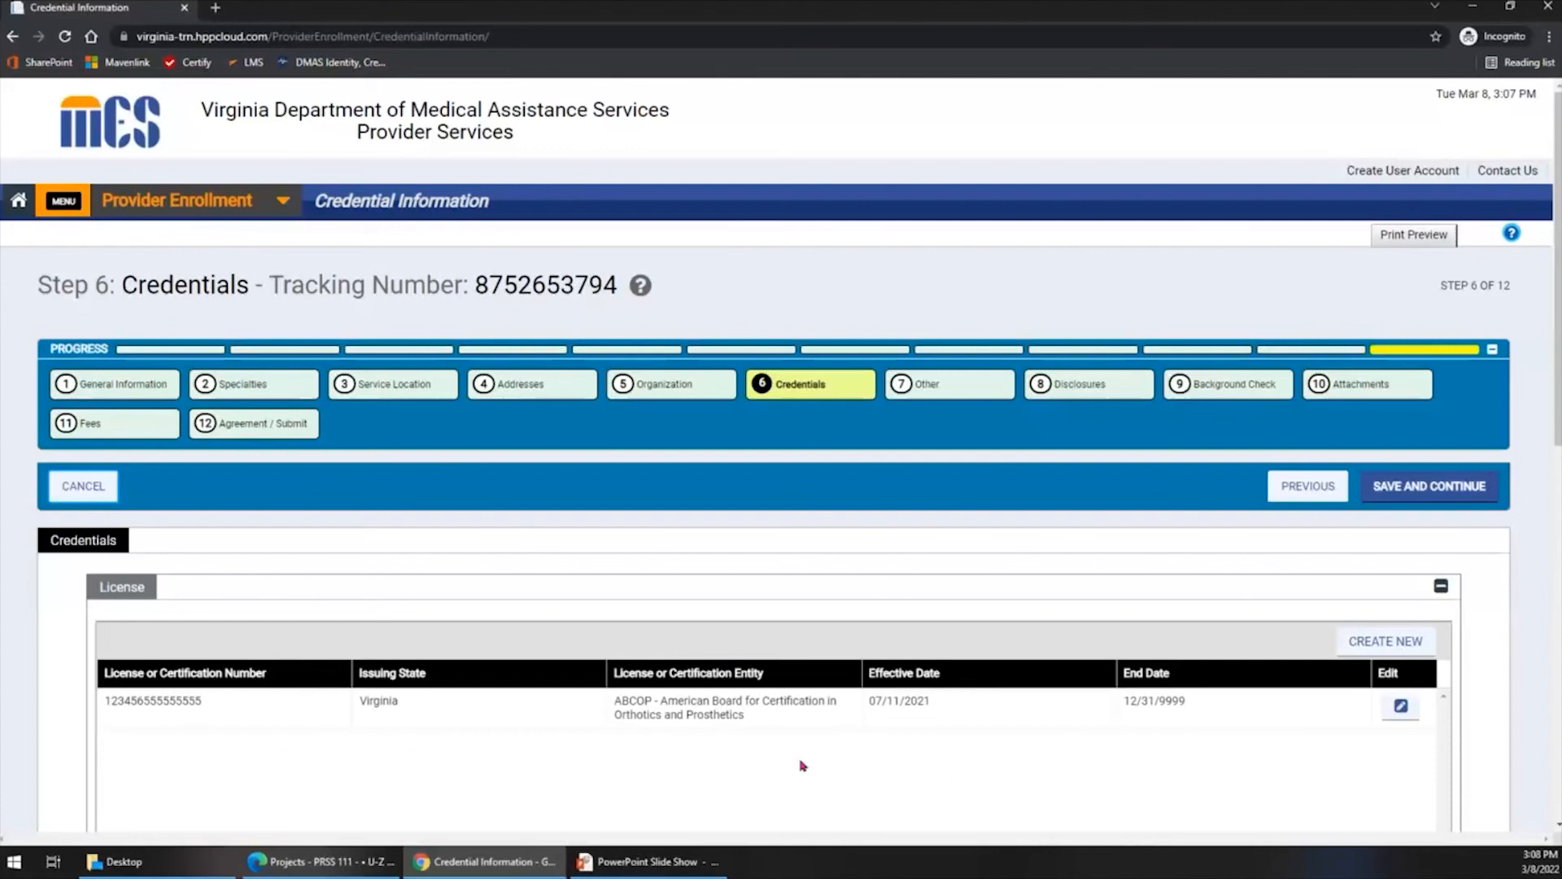
{"action": "scroll", "coordinate": [762, 633], "scroll_direction": "down", "scroll_amount": 2}
{"action": "scroll", "coordinate": [765, 632], "scroll_direction": "down", "scroll_amount": 1}
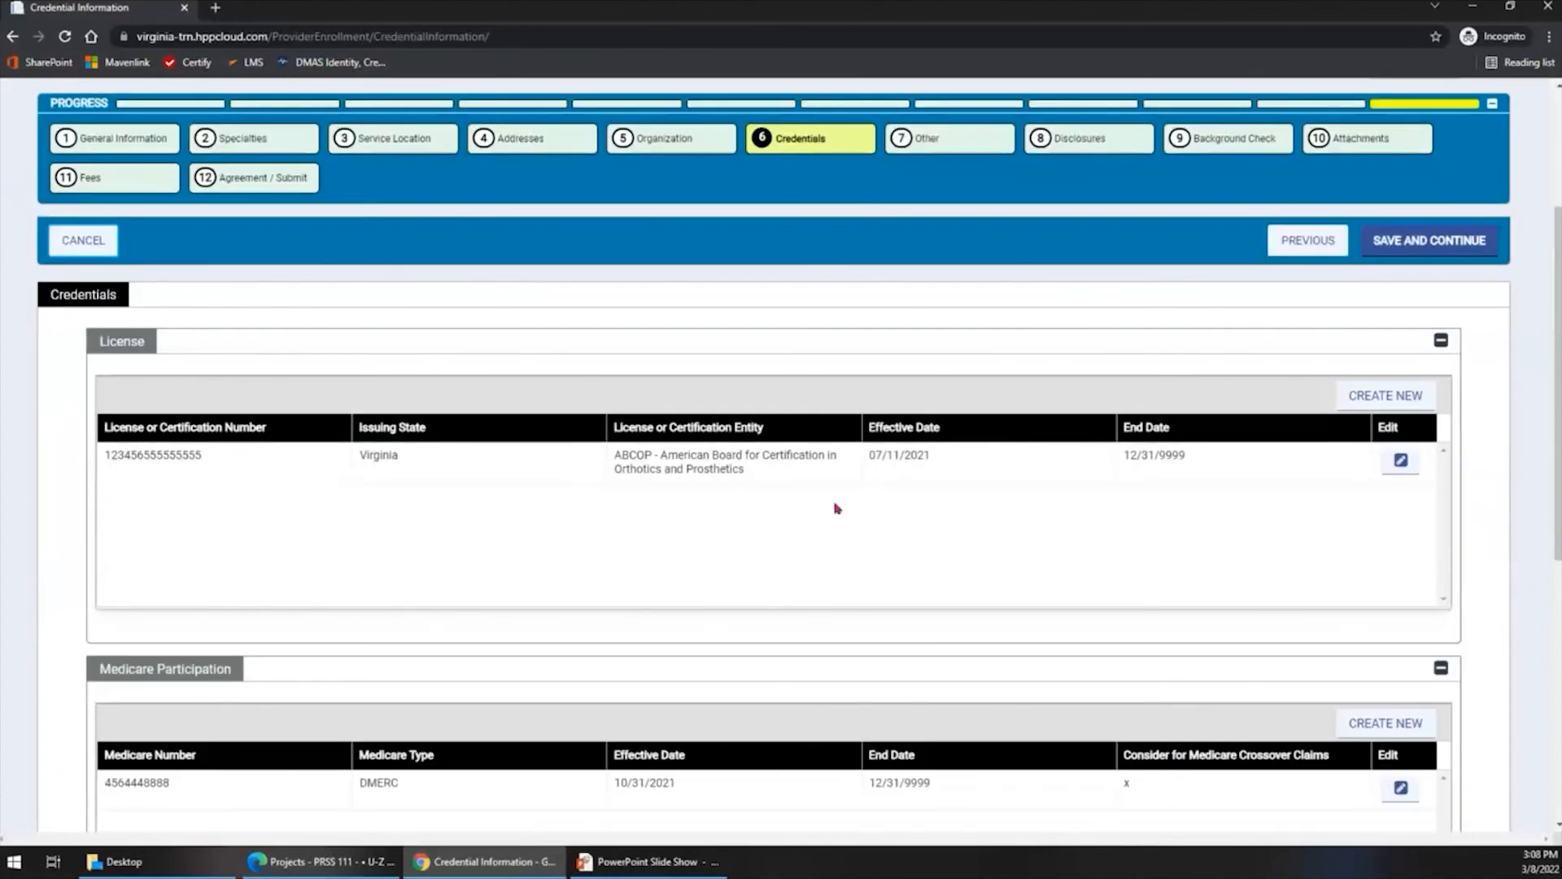
{"action": "left_click", "coordinate": [1403, 464]}
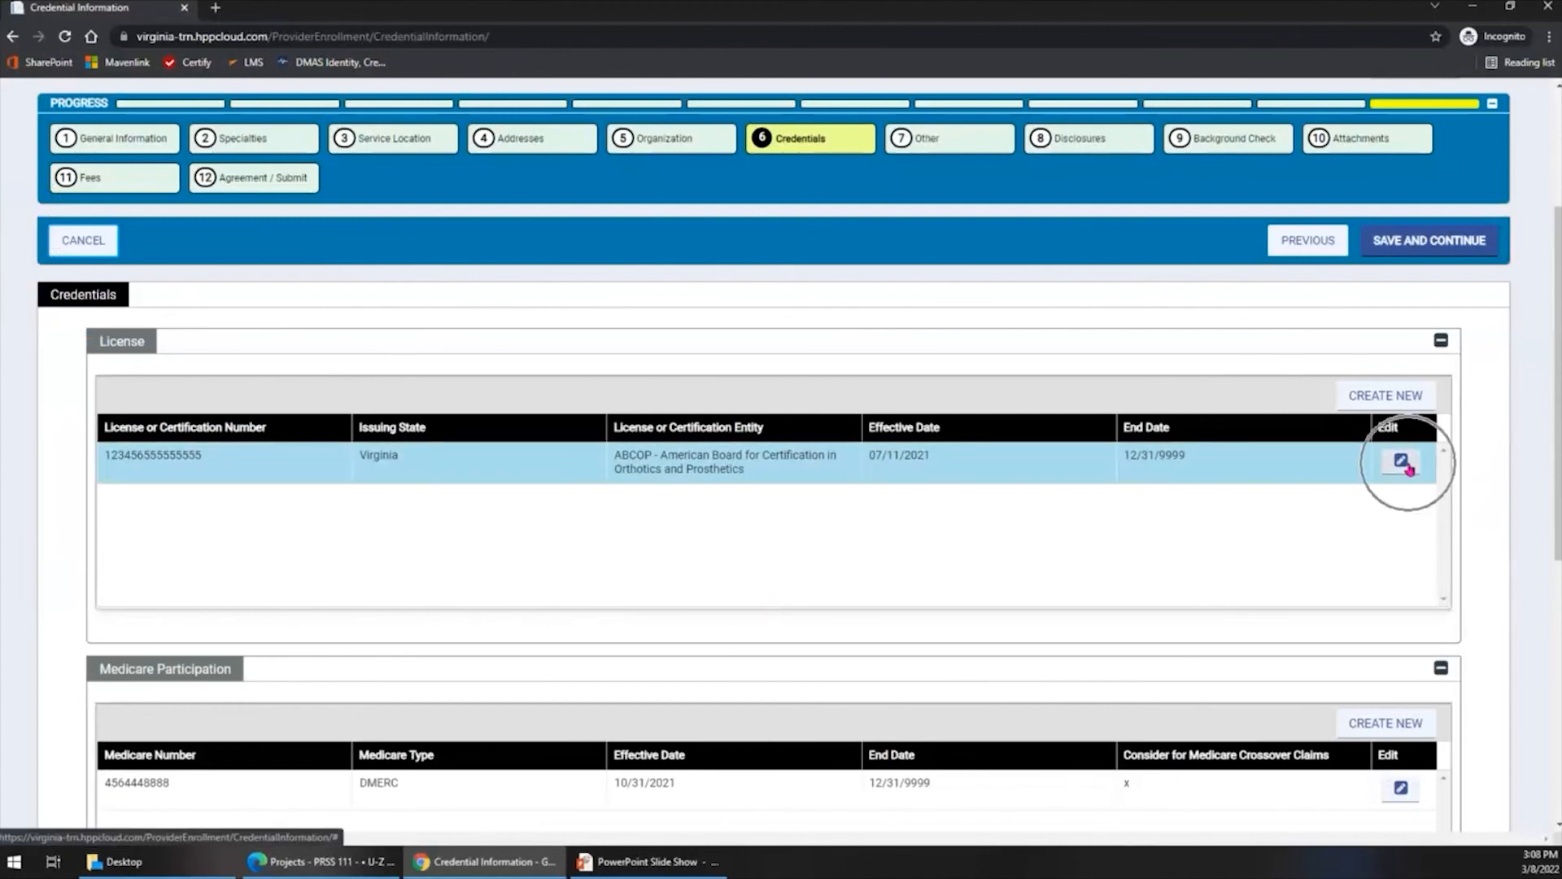
{"action": "left_click", "coordinate": [1388, 399]}
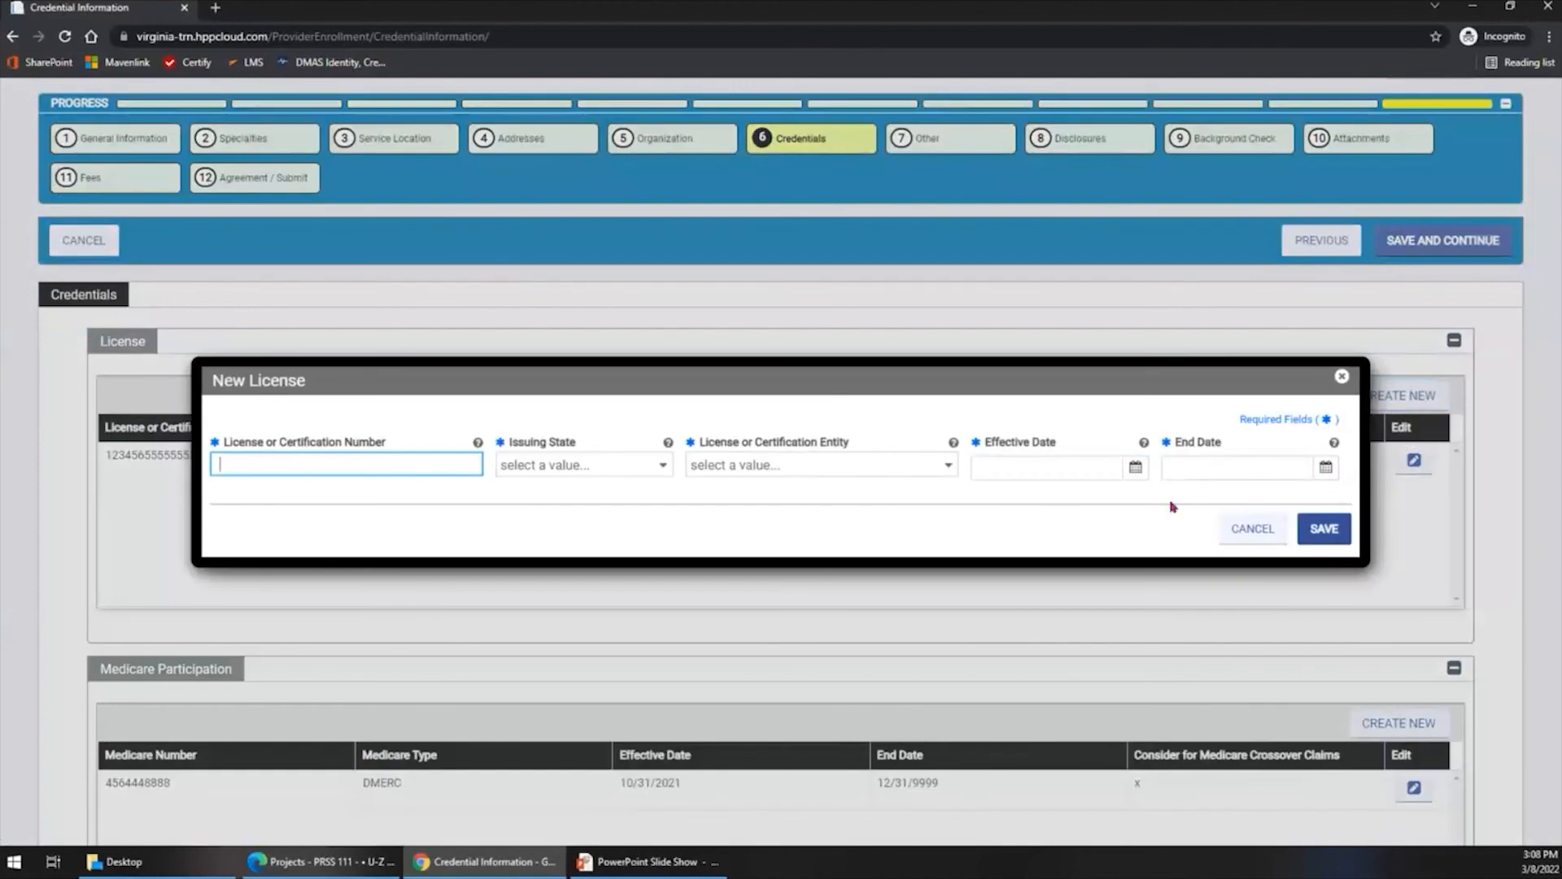
{"action": "left_click", "coordinate": [1238, 529]}
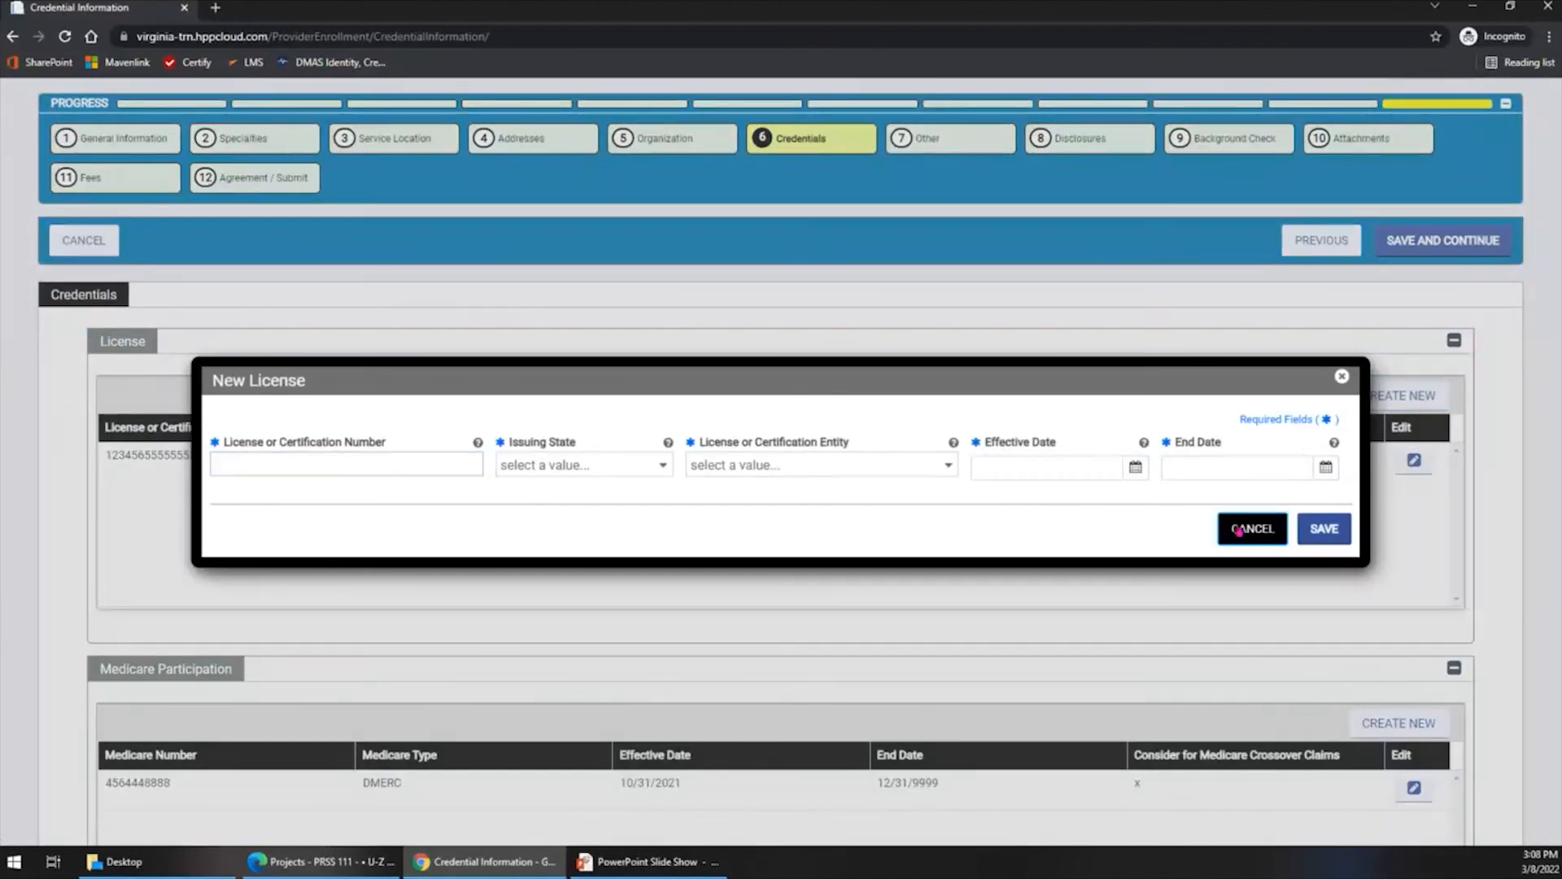
- Inspect the existing DMERC Medicare participation record, close it without saving, and review the Medicaid Program question about enrollment in other states
{"action": "scroll", "coordinate": [870, 534], "scroll_direction": "down", "scroll_amount": 3}
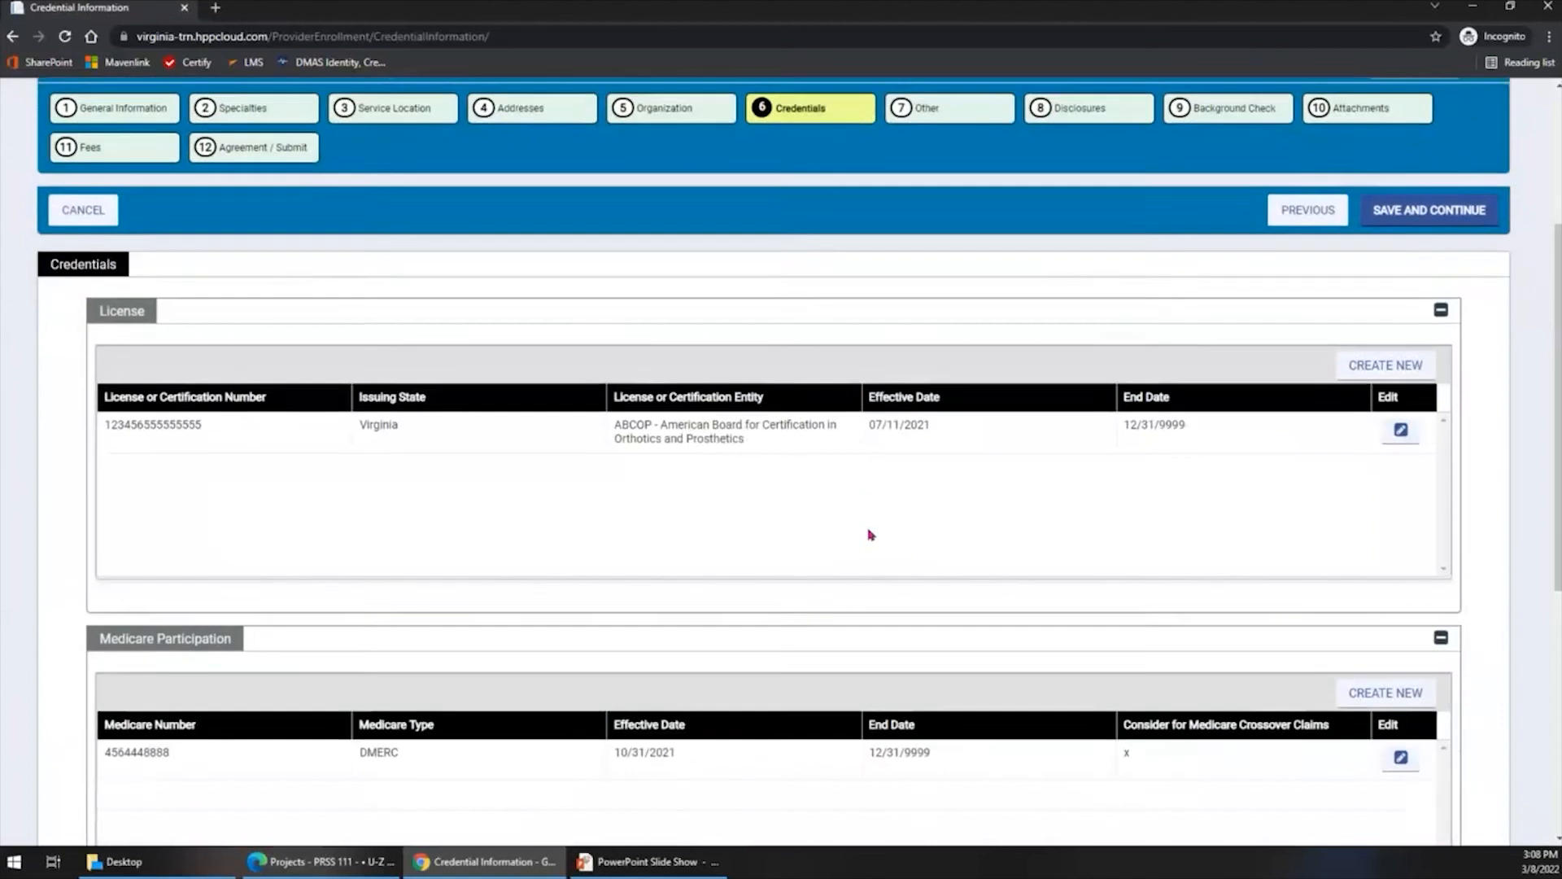
{"action": "scroll", "coordinate": [869, 535], "scroll_direction": "down", "scroll_amount": 1}
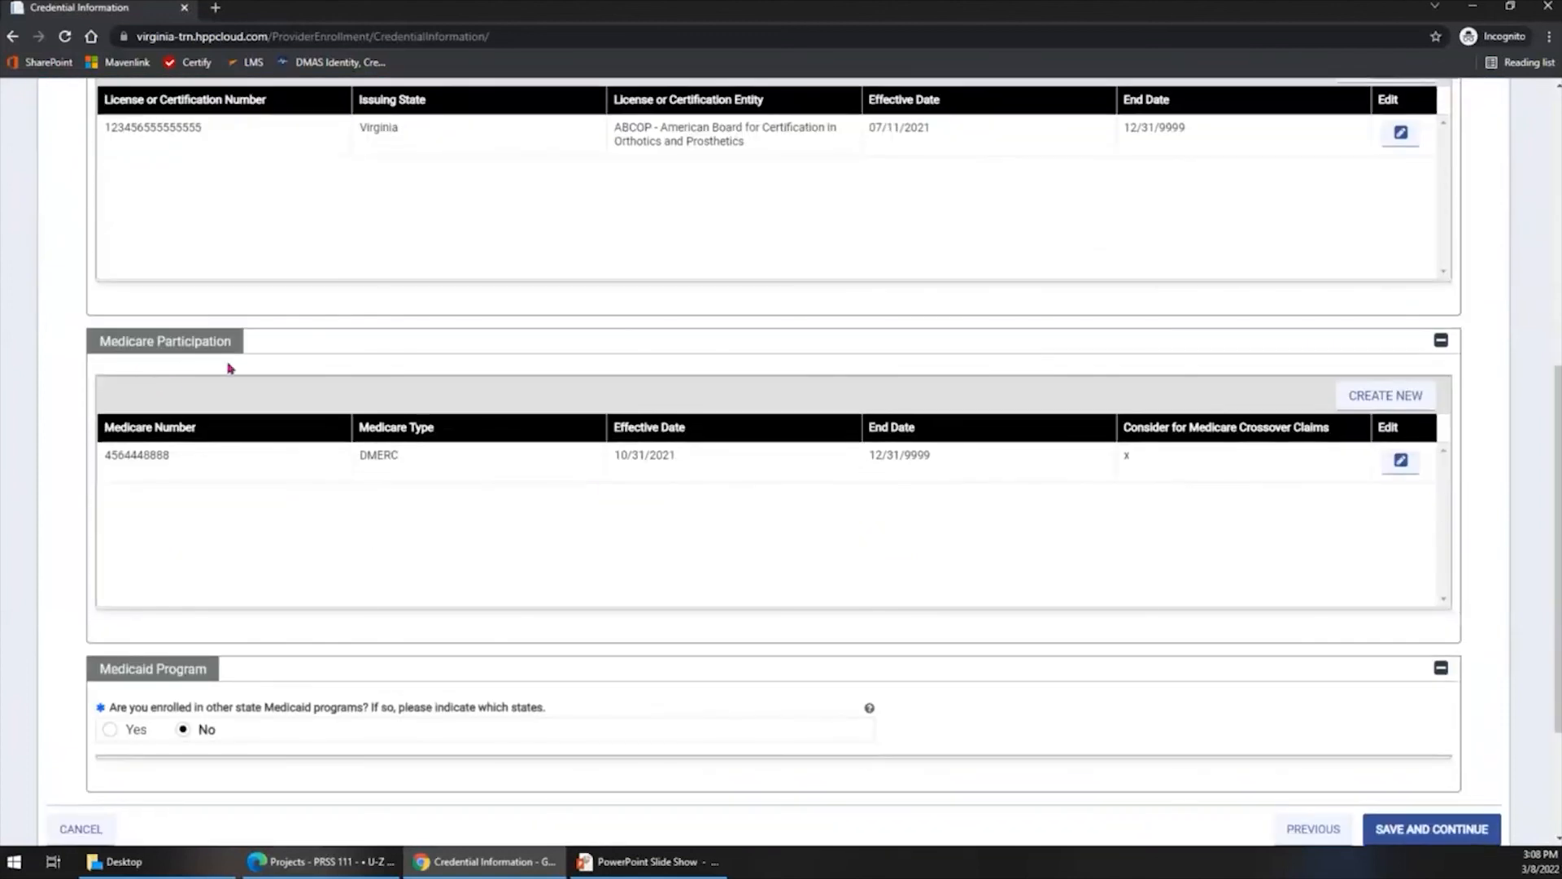
{"action": "left_click", "coordinate": [545, 528]}
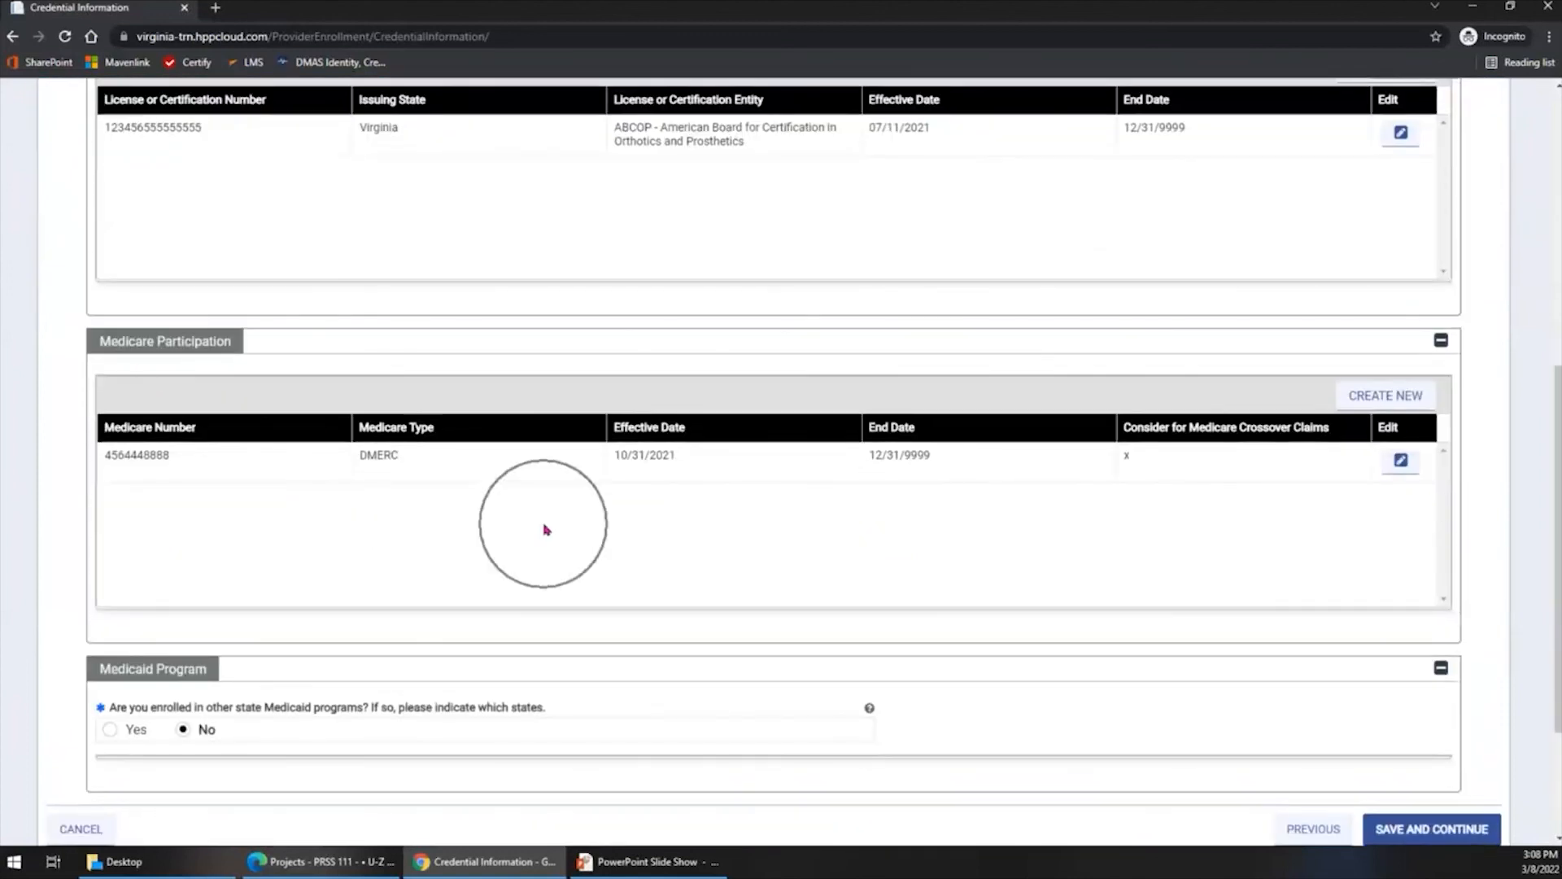
{"action": "left_click", "coordinate": [199, 458]}
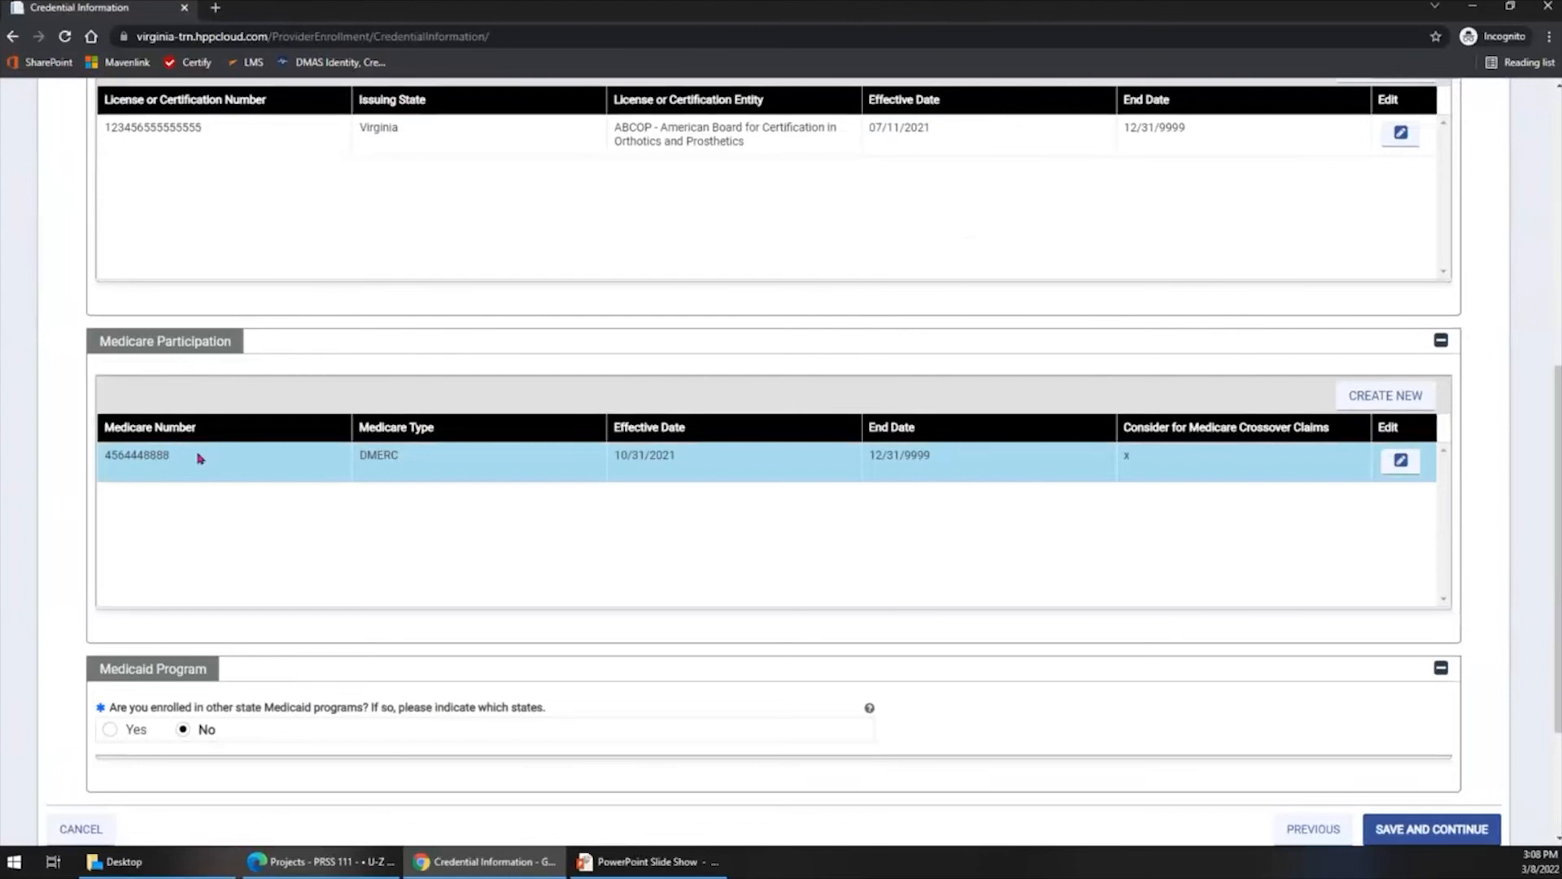
{"action": "left_click", "coordinate": [1072, 466]}
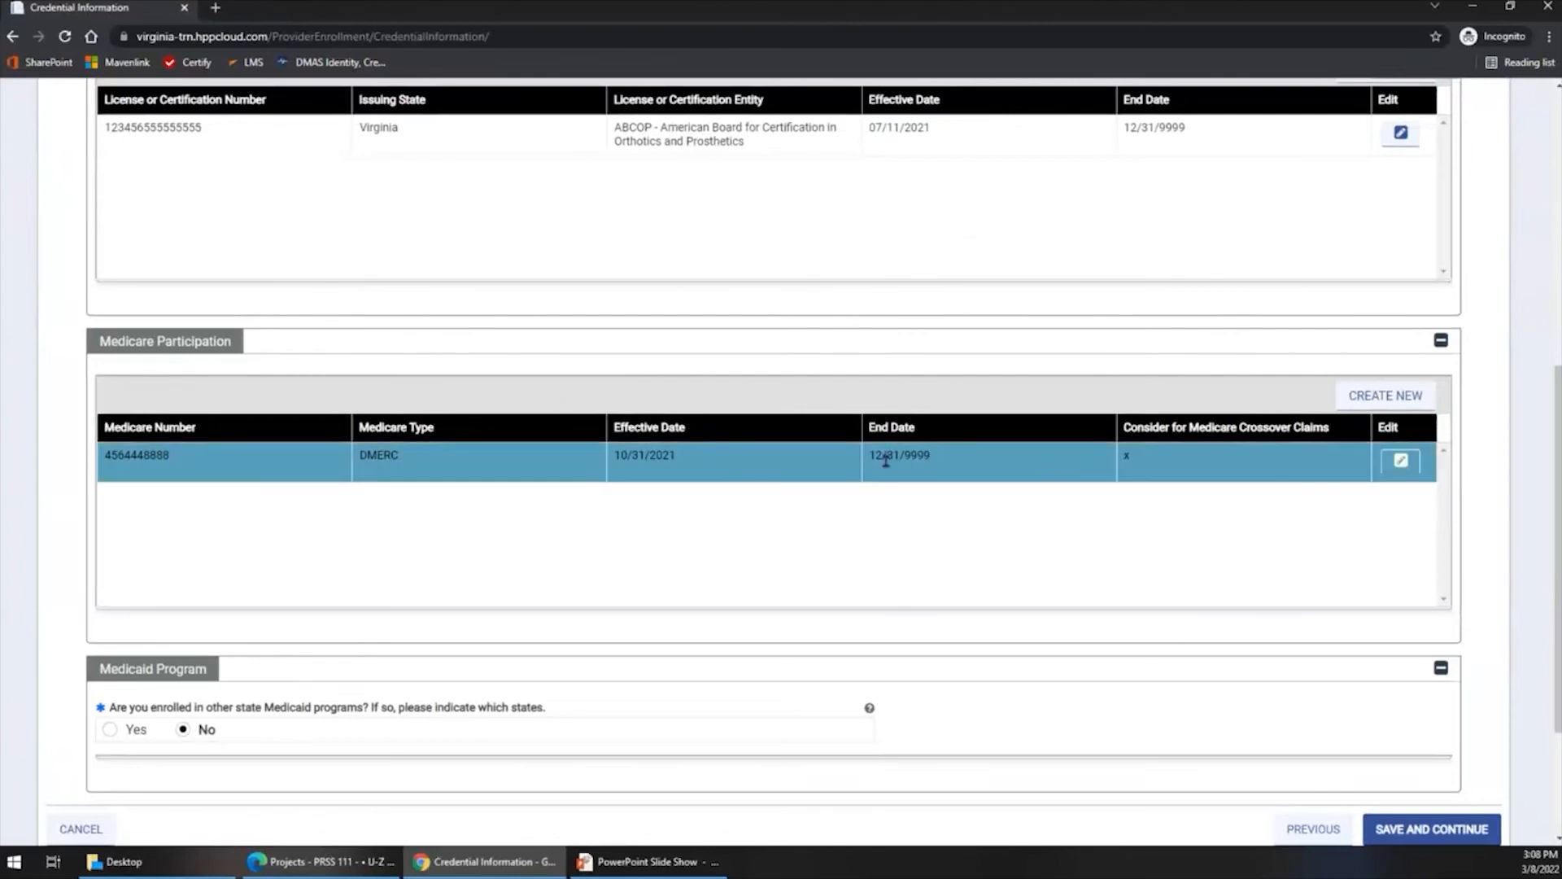
{"action": "left_click", "coordinate": [1411, 477]}
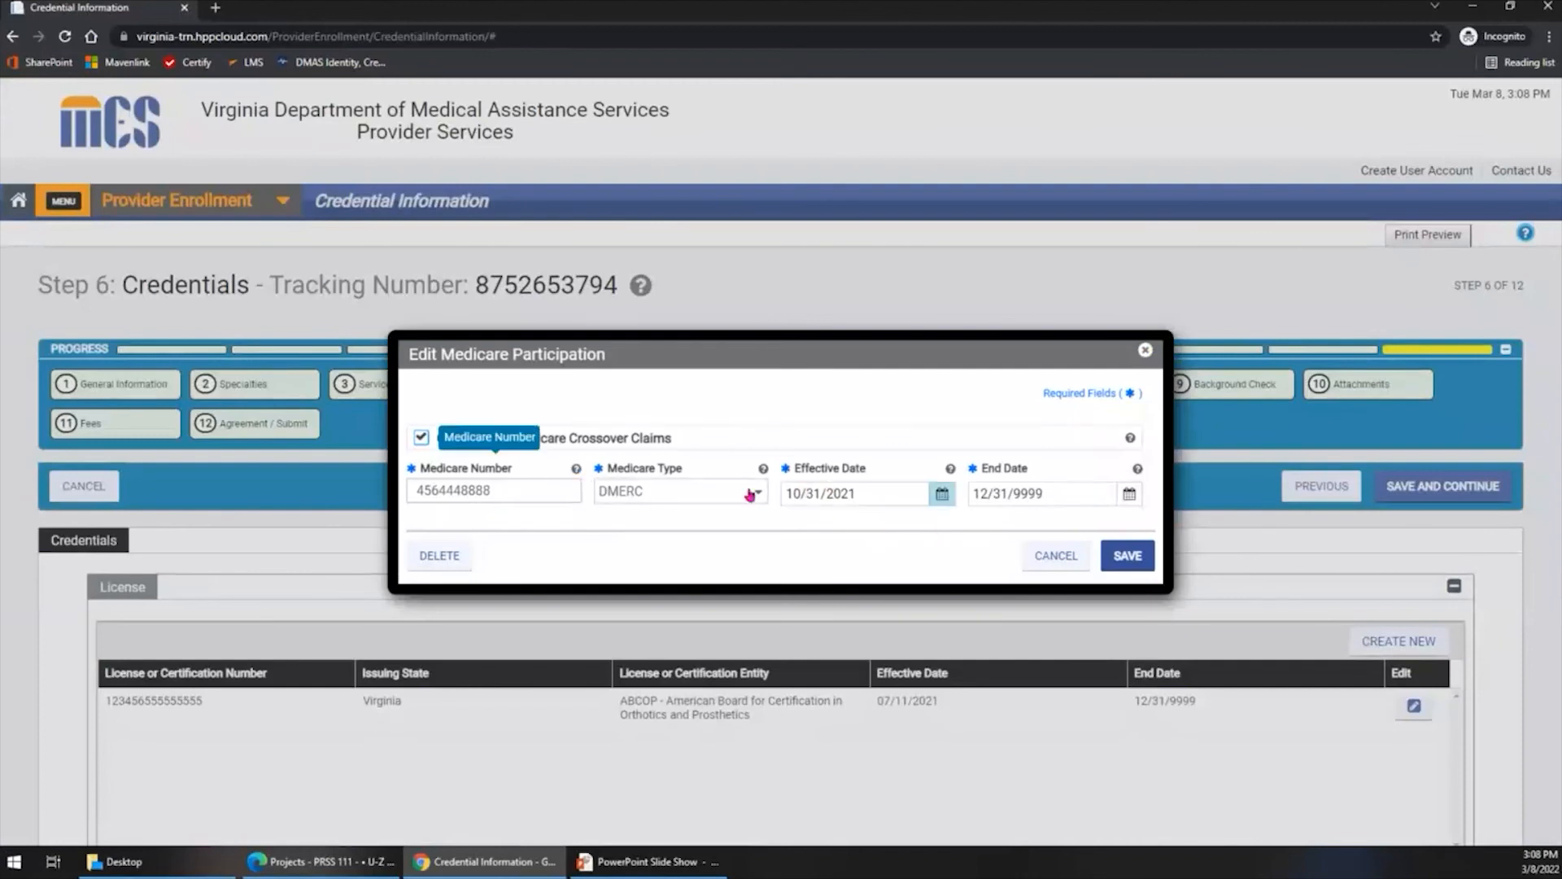
{"action": "left_click", "coordinate": [1056, 556]}
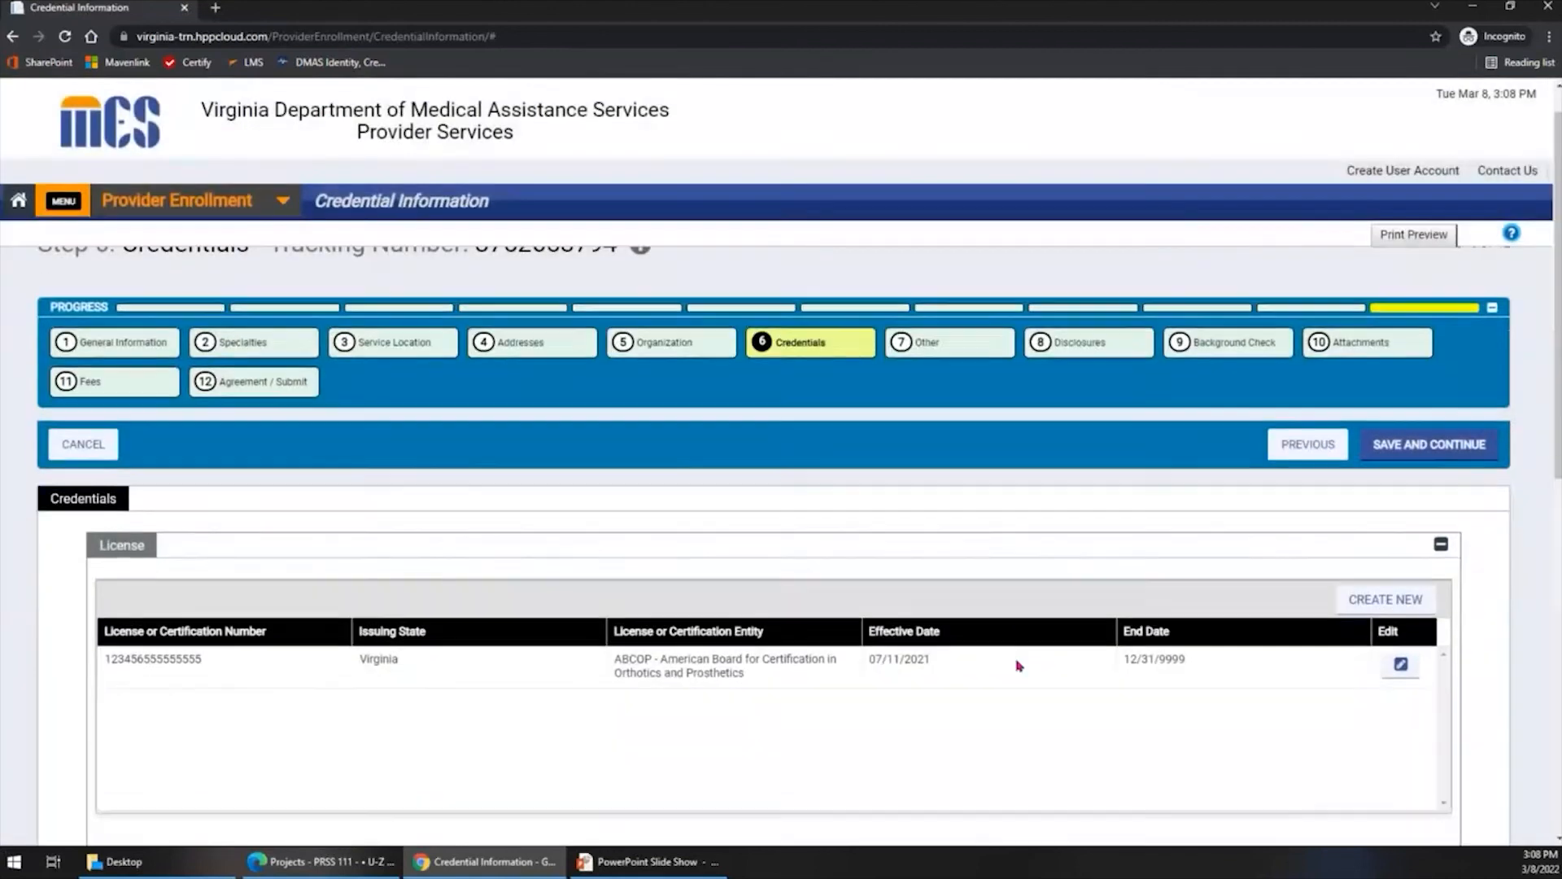
{"action": "scroll", "coordinate": [1018, 666], "scroll_direction": "down", "scroll_amount": 9}
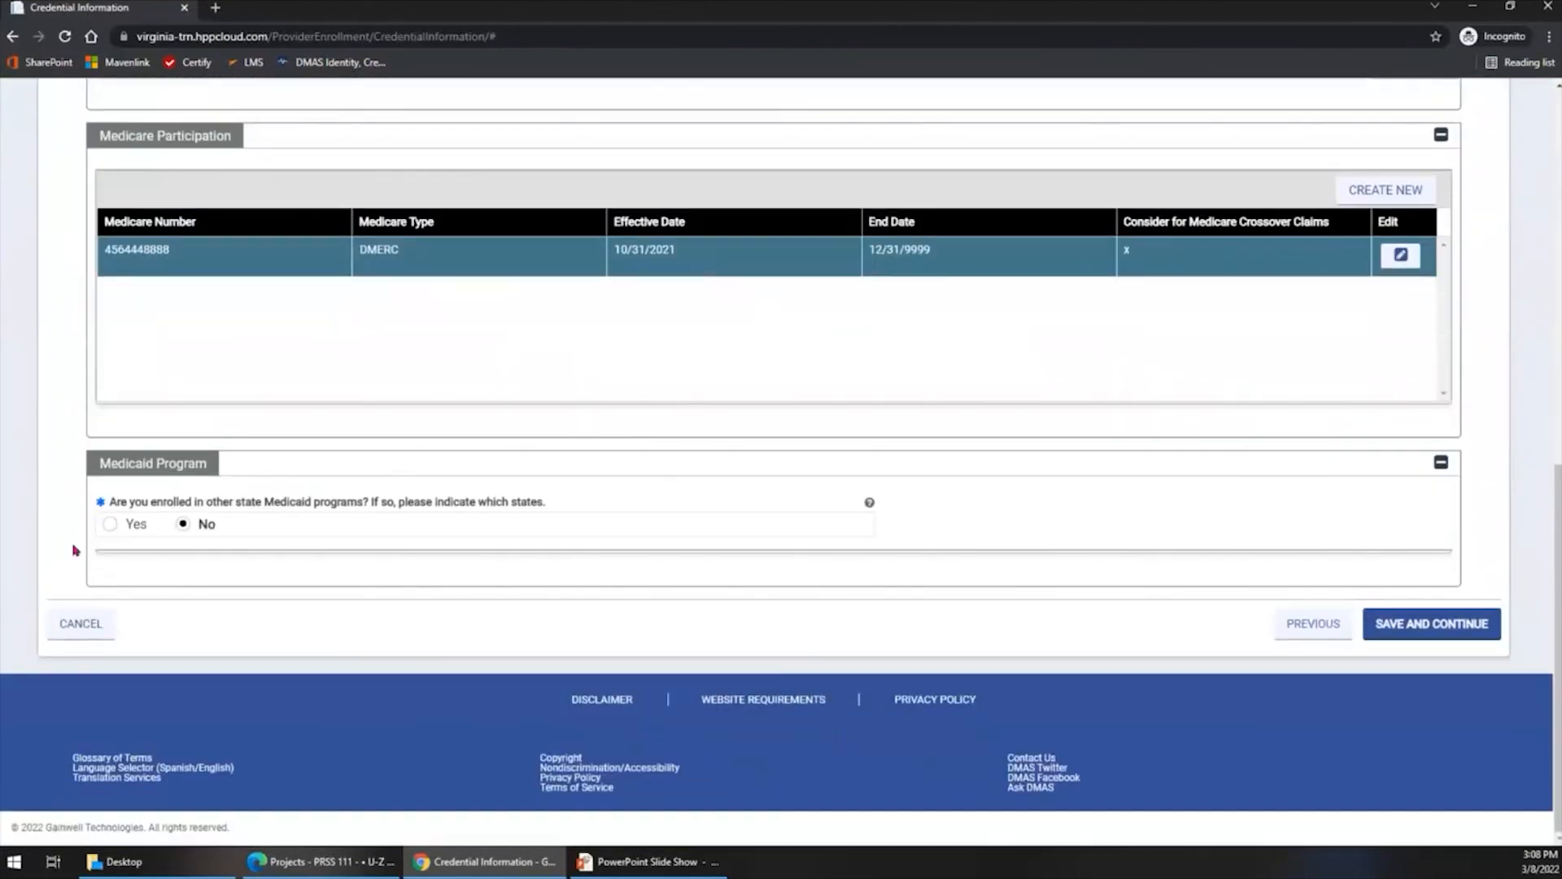
{"action": "key", "text": "ctrl"}
{"action": "scroll", "coordinate": [691, 587], "scroll_direction": "up", "scroll_amount": 10}
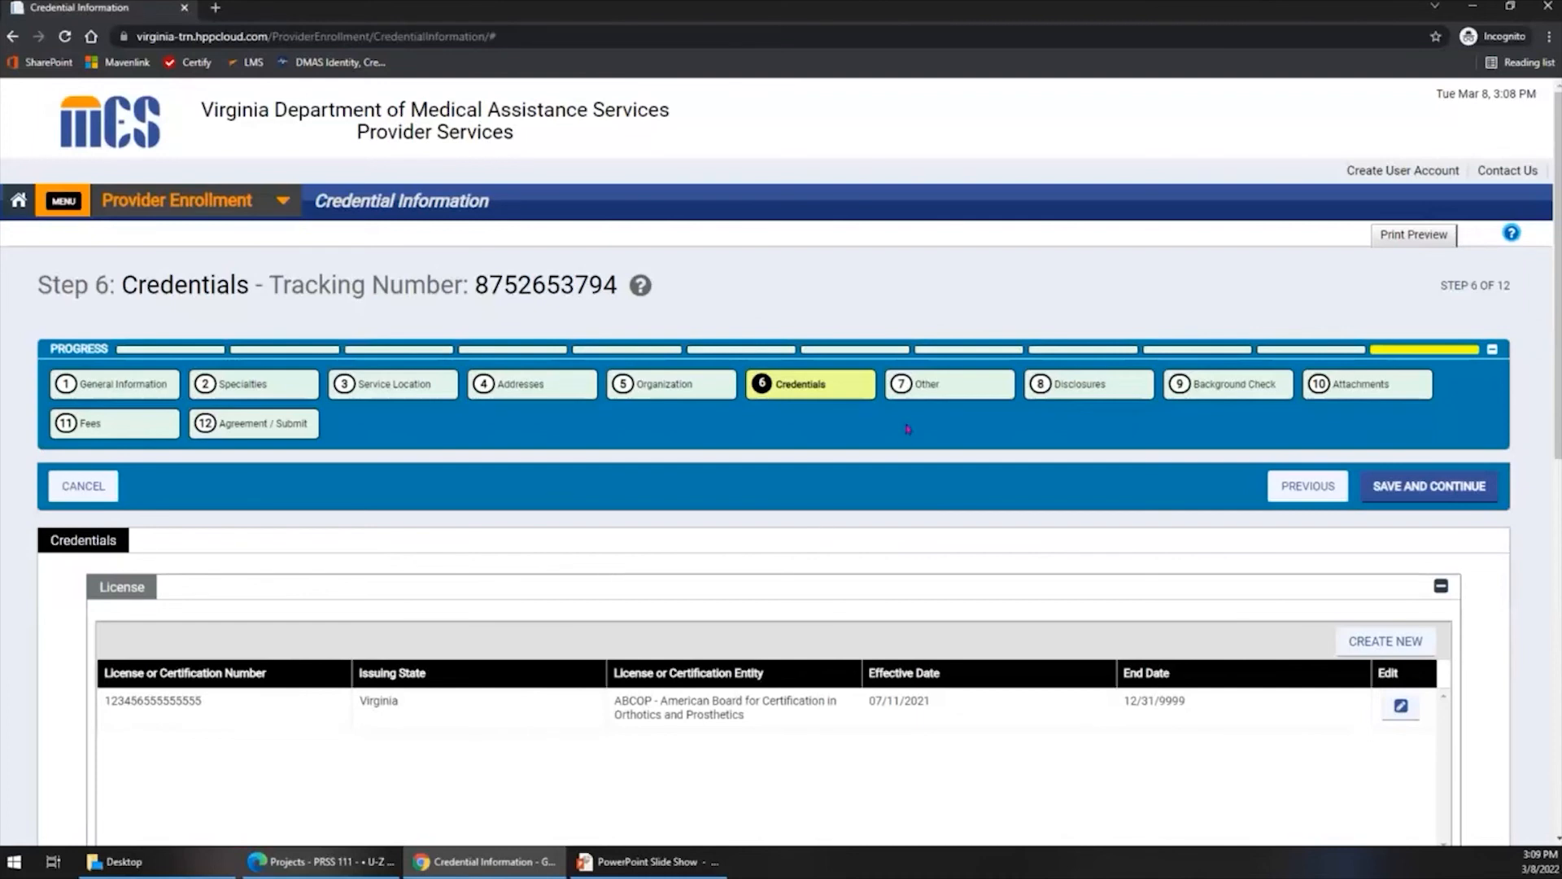
- Go to the Other step, view the language choices in a new language entry, and cancel without adding one
{"action": "left_click", "coordinate": [935, 392]}
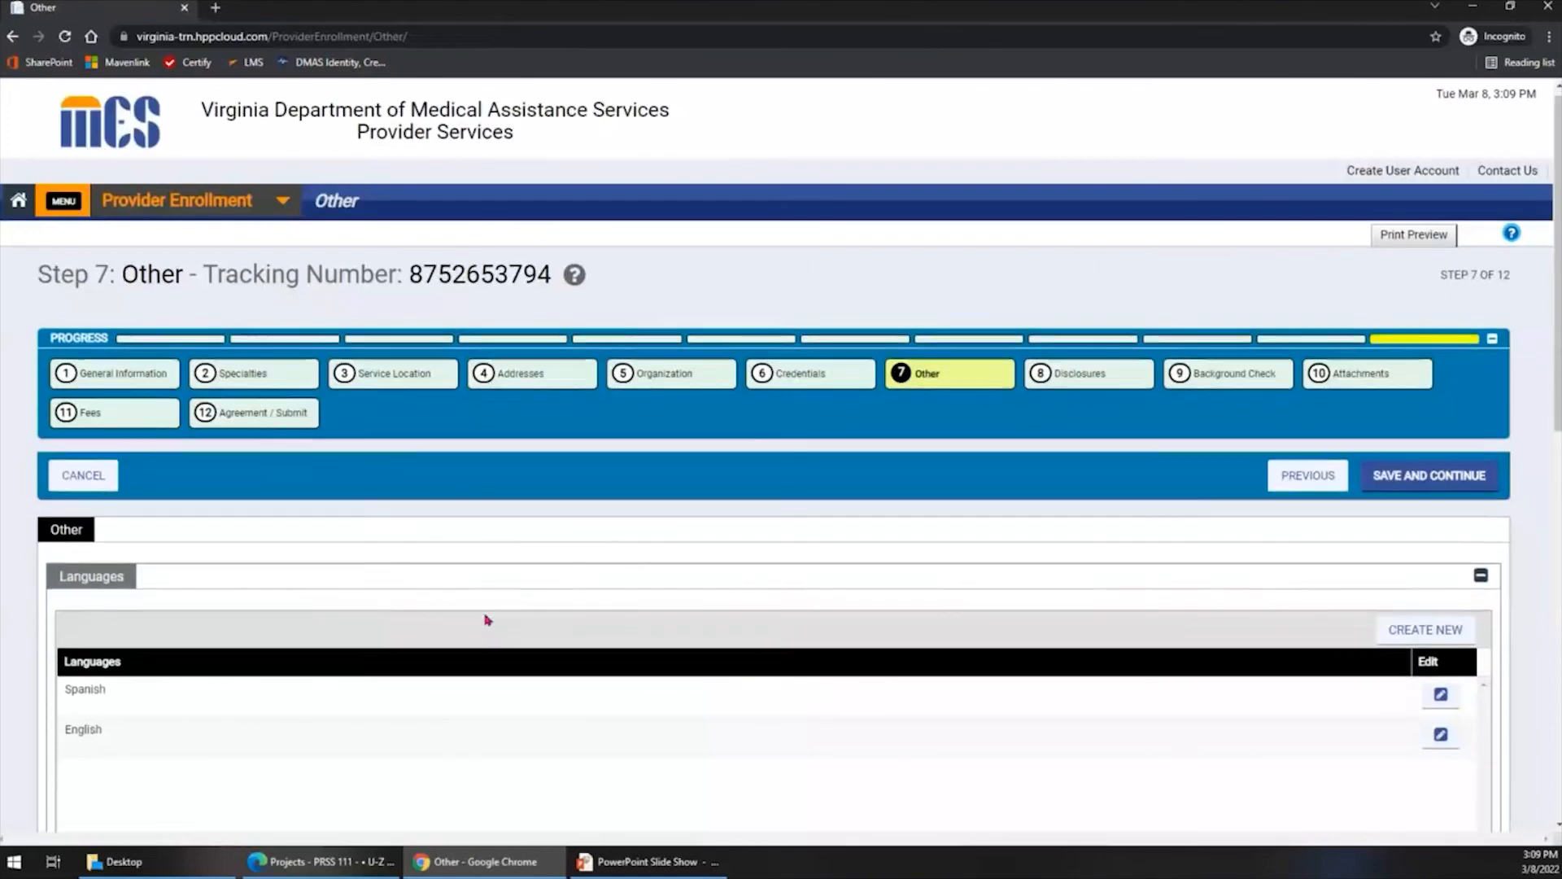
{"action": "scroll", "coordinate": [488, 620], "scroll_direction": "down", "scroll_amount": 3}
{"action": "scroll", "coordinate": [488, 620], "scroll_direction": "down", "scroll_amount": 1}
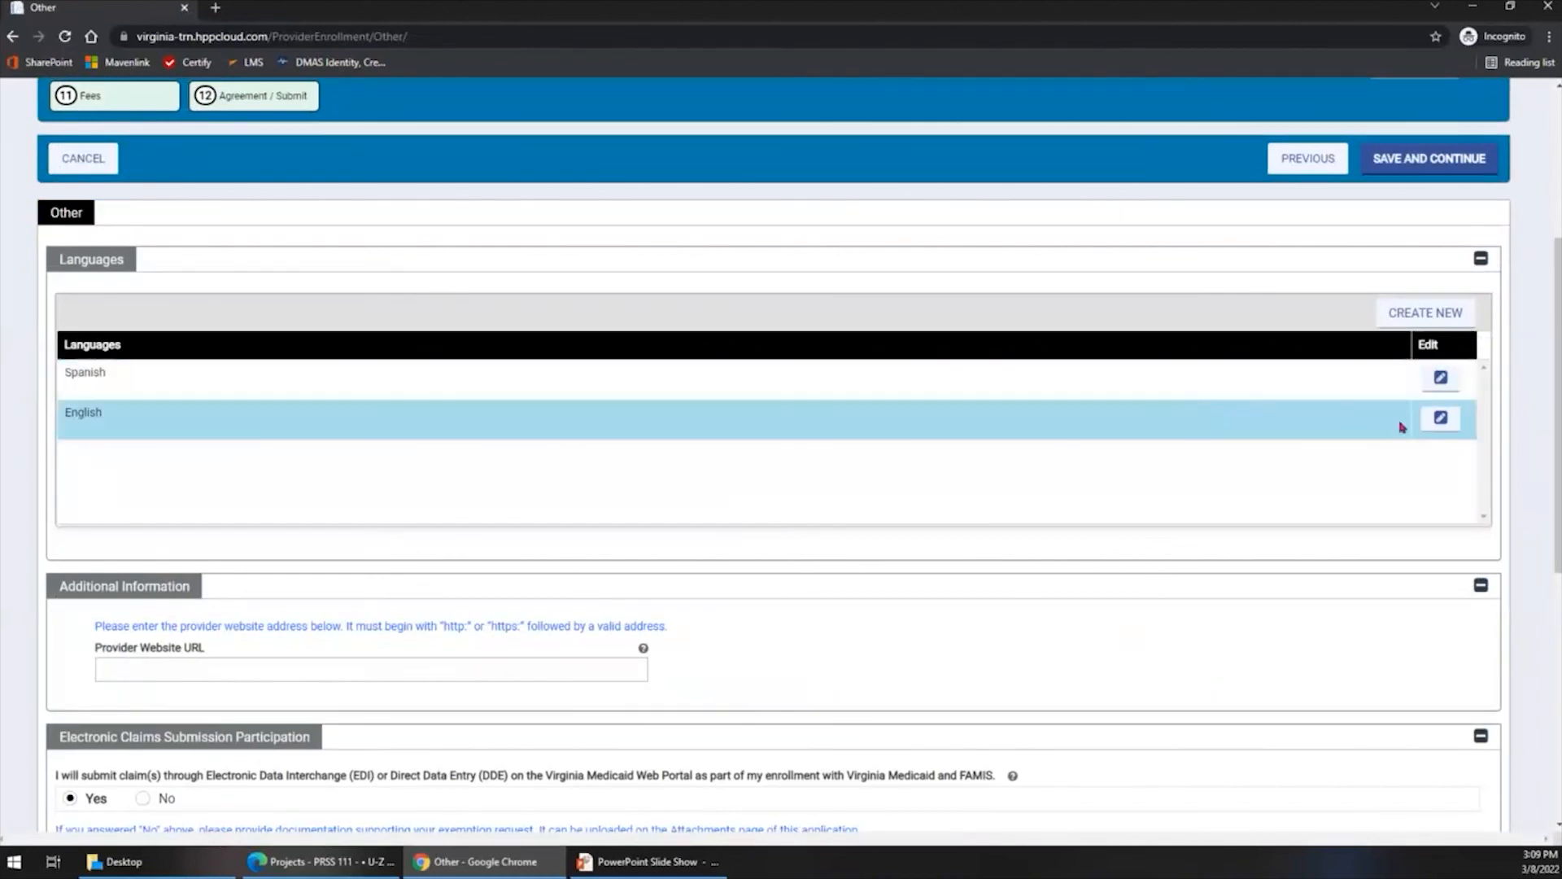
{"action": "key", "text": "ctrl"}
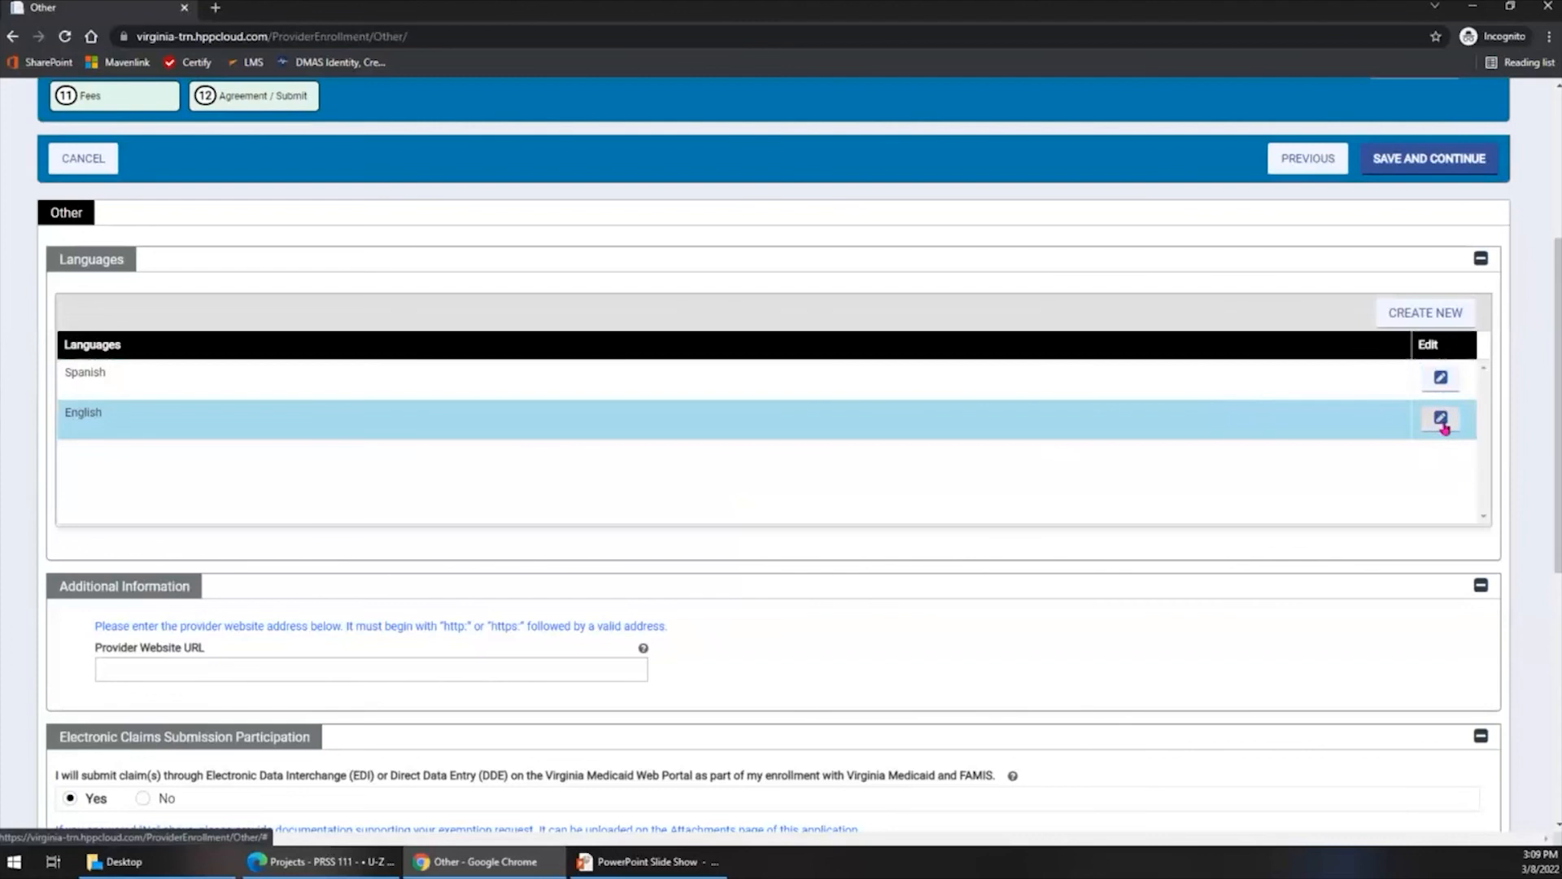
{"action": "left_click", "coordinate": [1420, 316]}
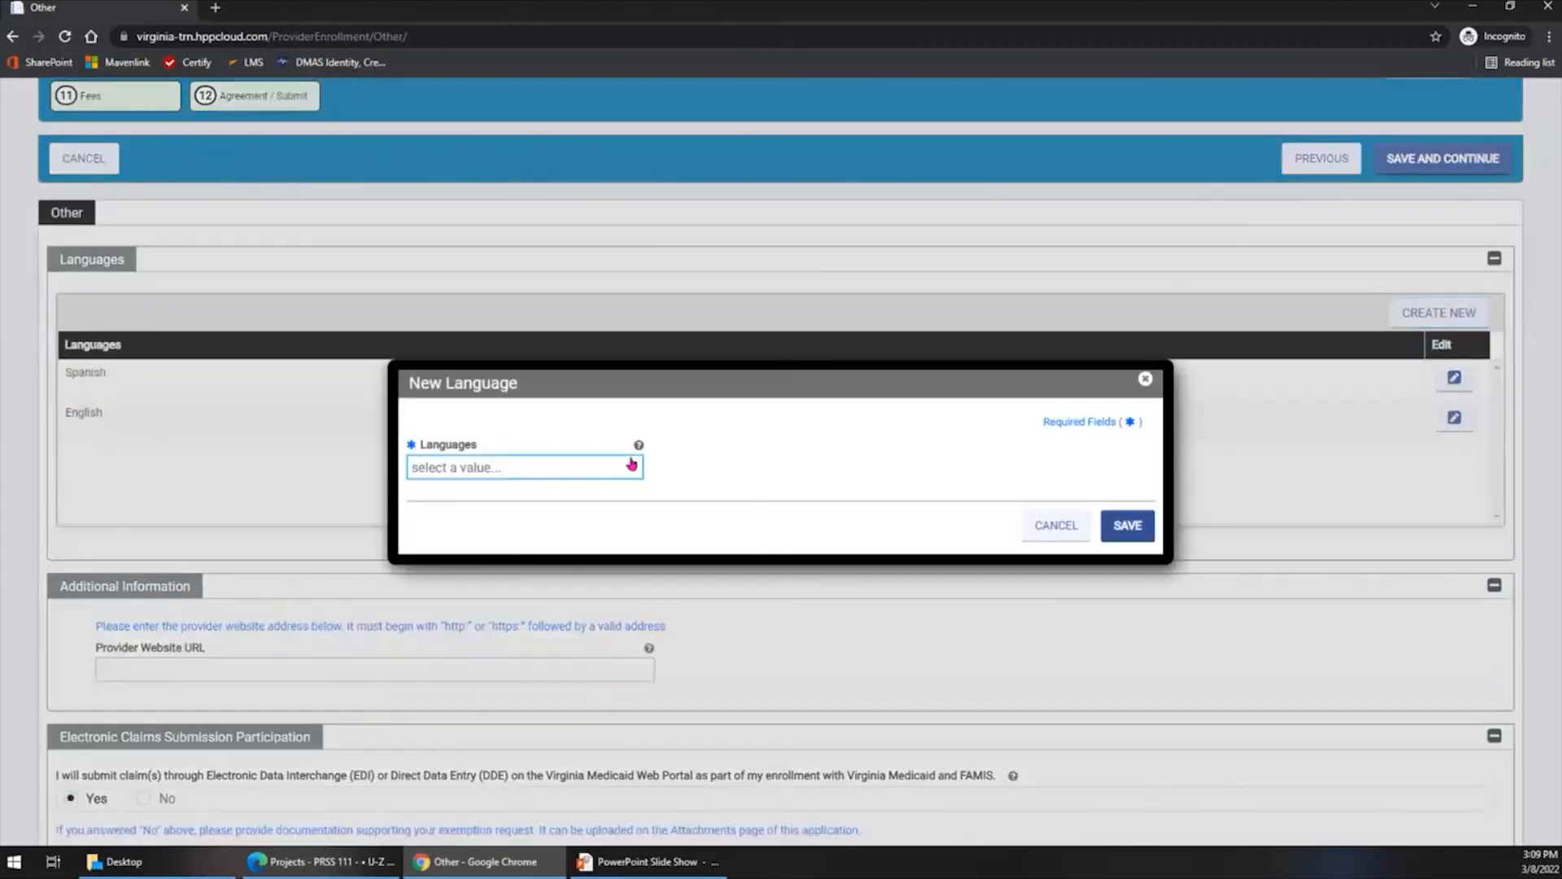
{"action": "left_click", "coordinate": [632, 466]}
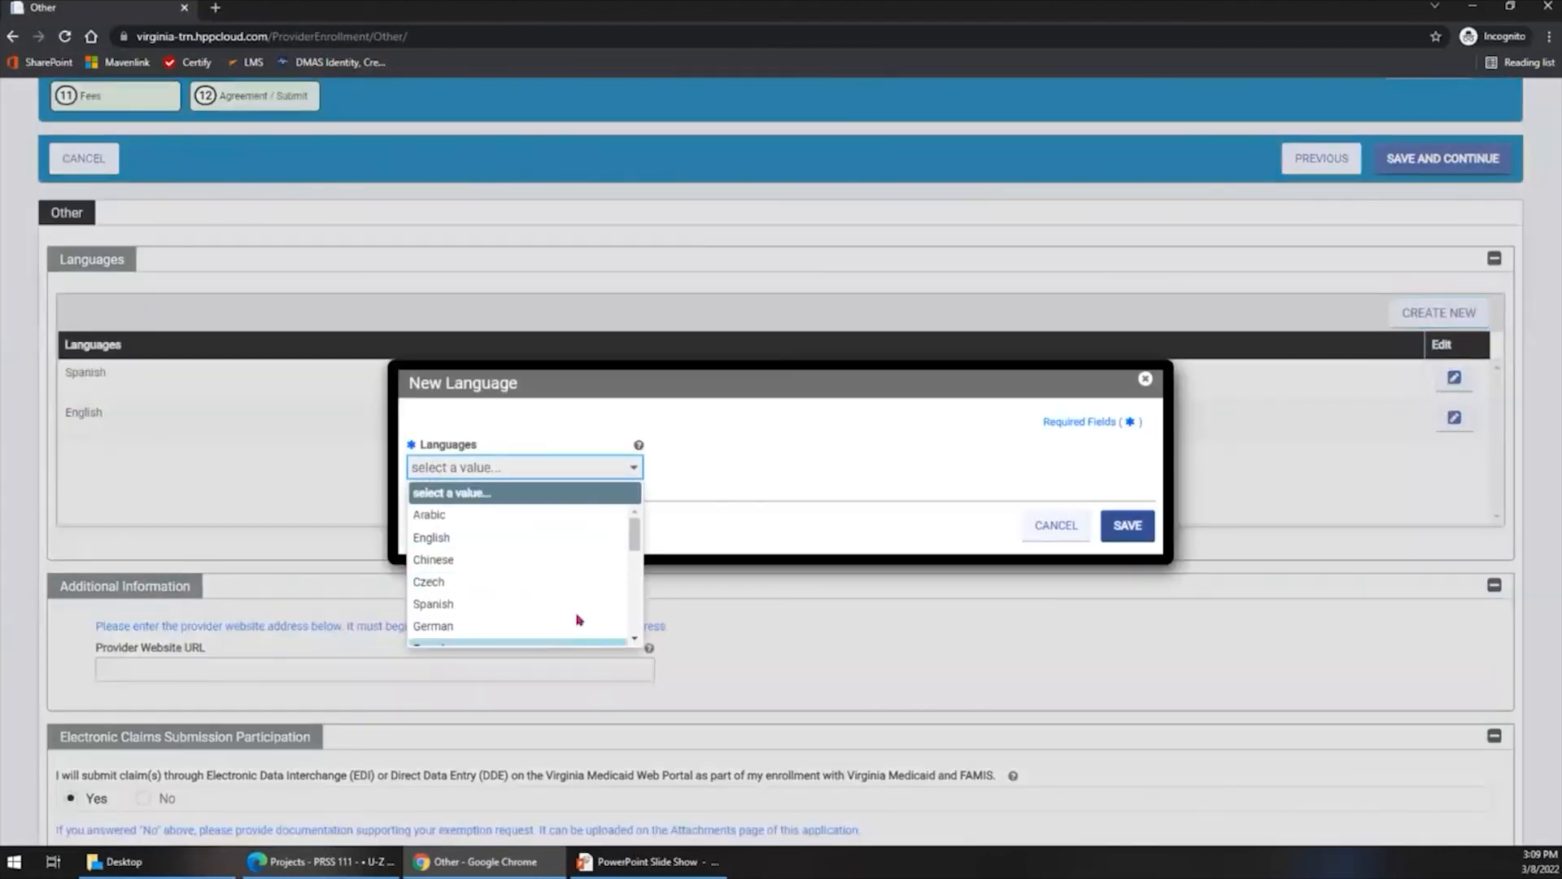
{"action": "left_click", "coordinate": [786, 486]}
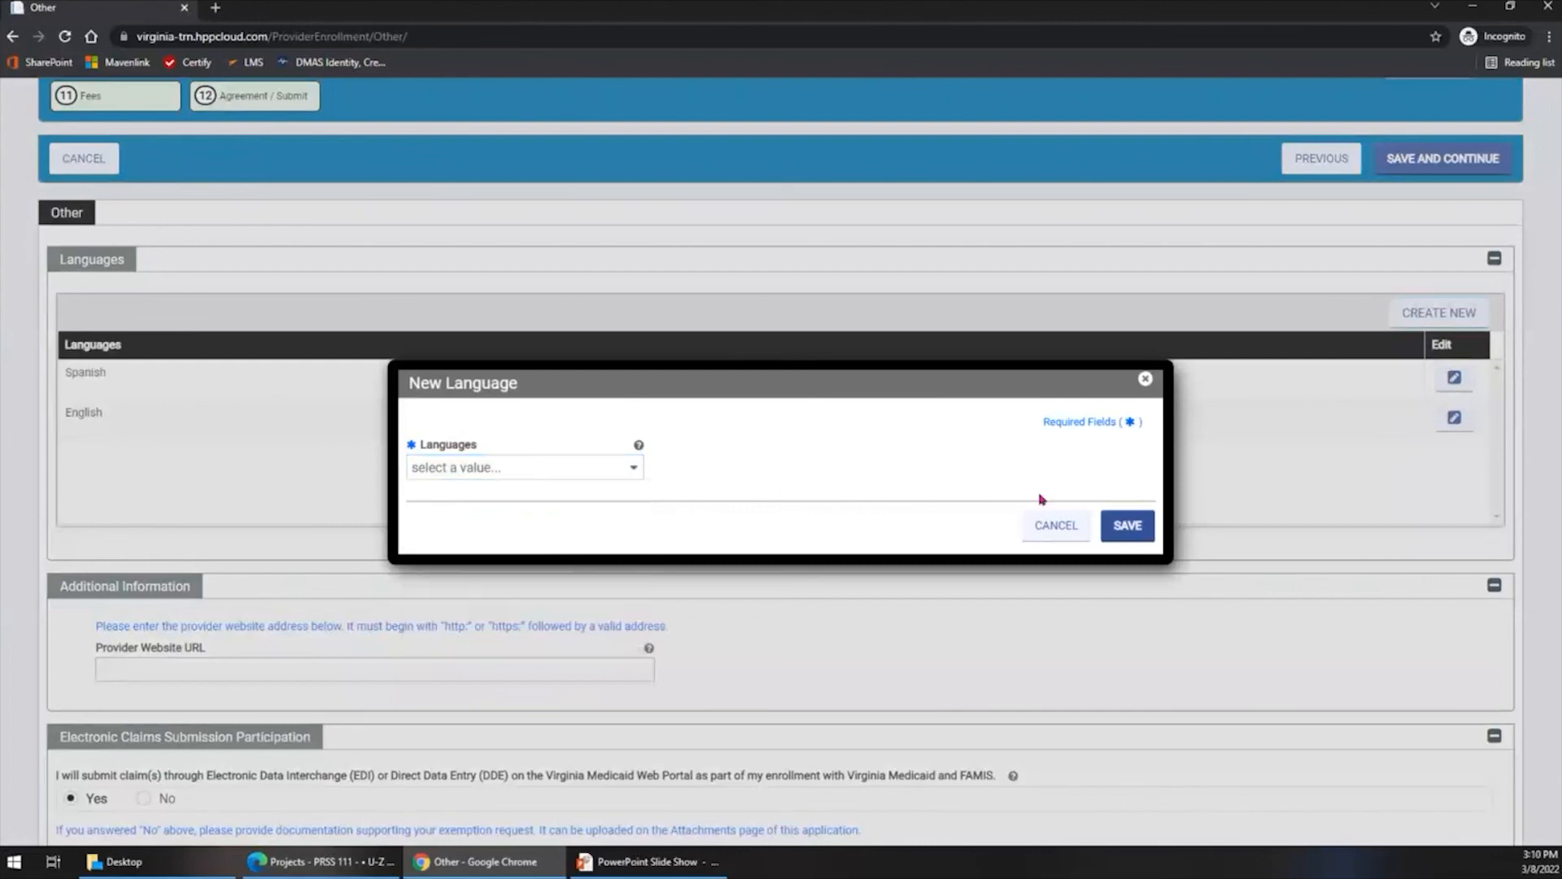
{"action": "left_click", "coordinate": [1050, 533]}
- Review the provider website, electronic claims submission, claims signature waiver and paper remittance advice sections of the Other step
{"action": "scroll", "coordinate": [529, 525], "scroll_direction": "down", "scroll_amount": 3}
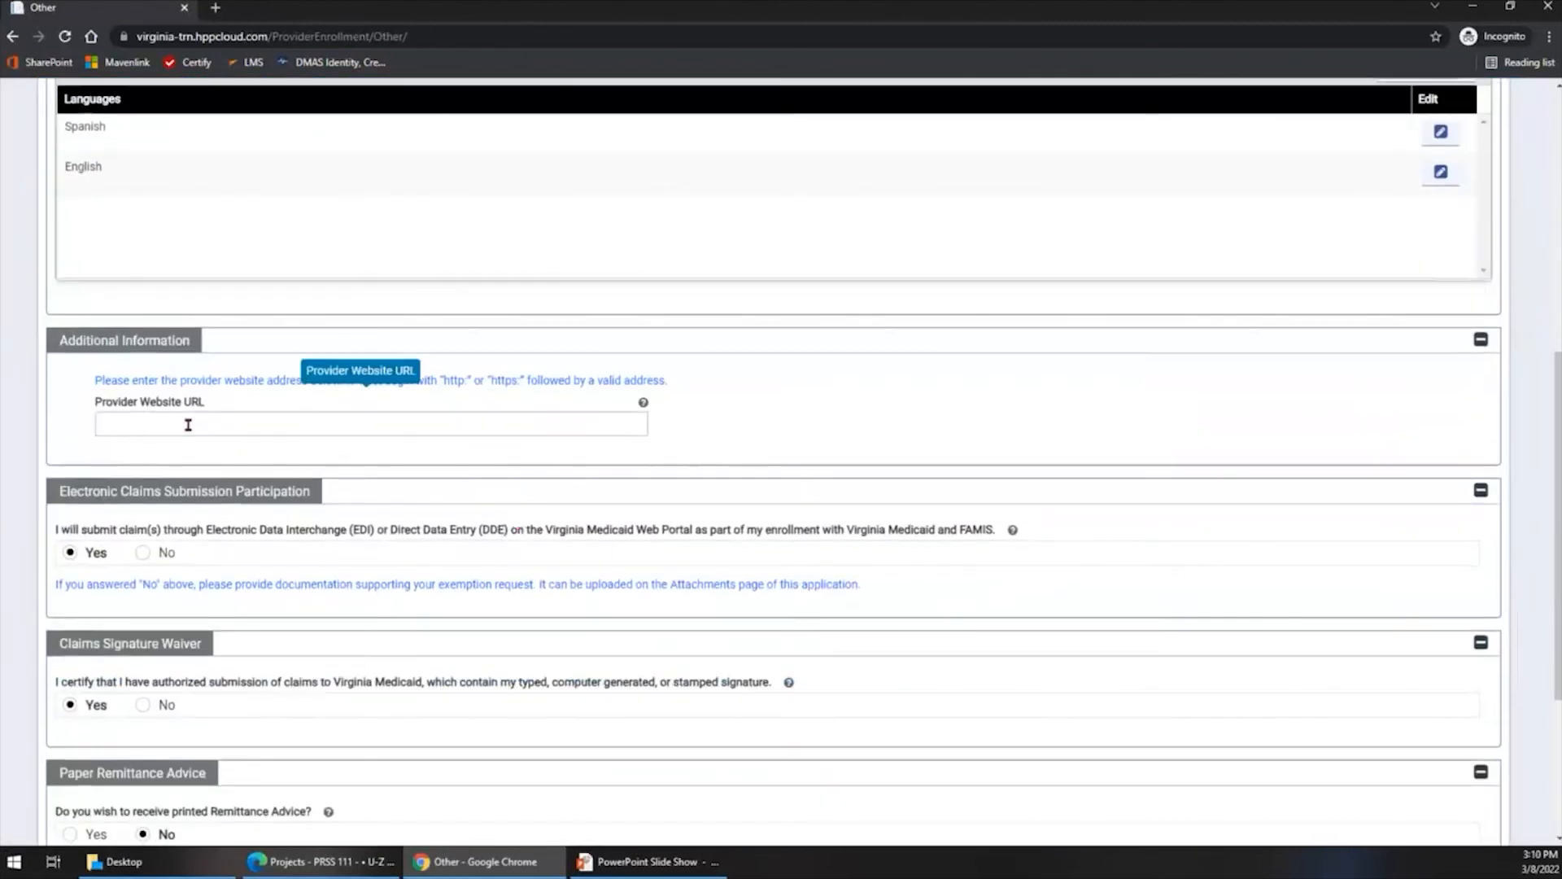
{"action": "scroll", "coordinate": [213, 383], "scroll_direction": "down", "scroll_amount": 2}
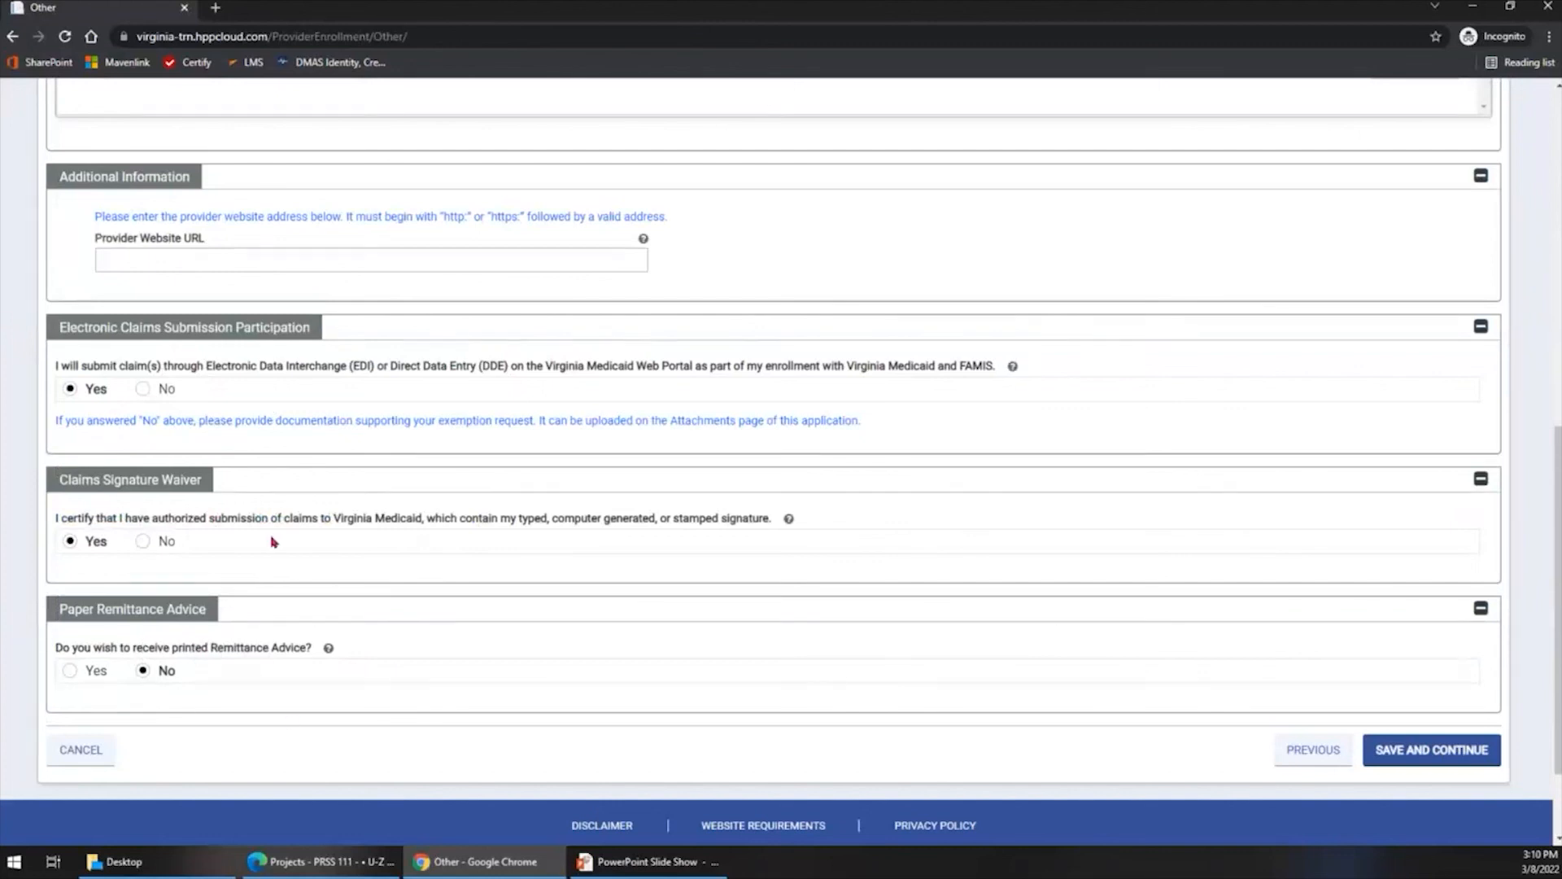
{"action": "scroll", "coordinate": [274, 542], "scroll_direction": "up", "scroll_amount": 6}
{"action": "scroll", "coordinate": [274, 542], "scroll_direction": "up", "scroll_amount": 3}
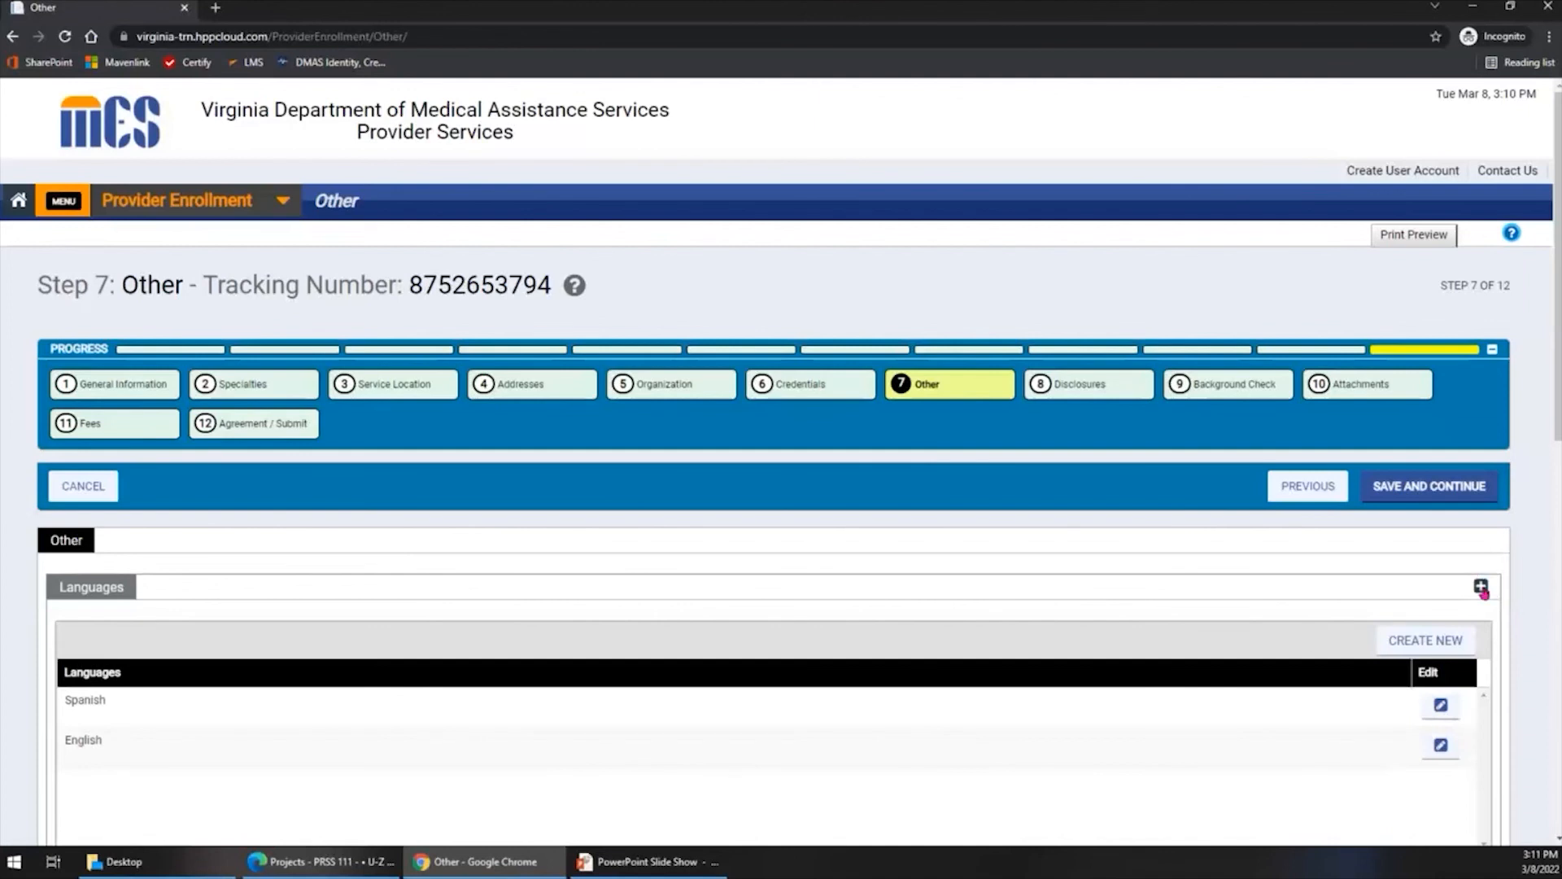
- Collapse the Languages, Additional Information and Electronic Claims Submission Participation sections, and expand all three again
{"action": "left_click", "coordinate": [1480, 588]}
{"action": "left_click", "coordinate": [1480, 625]}
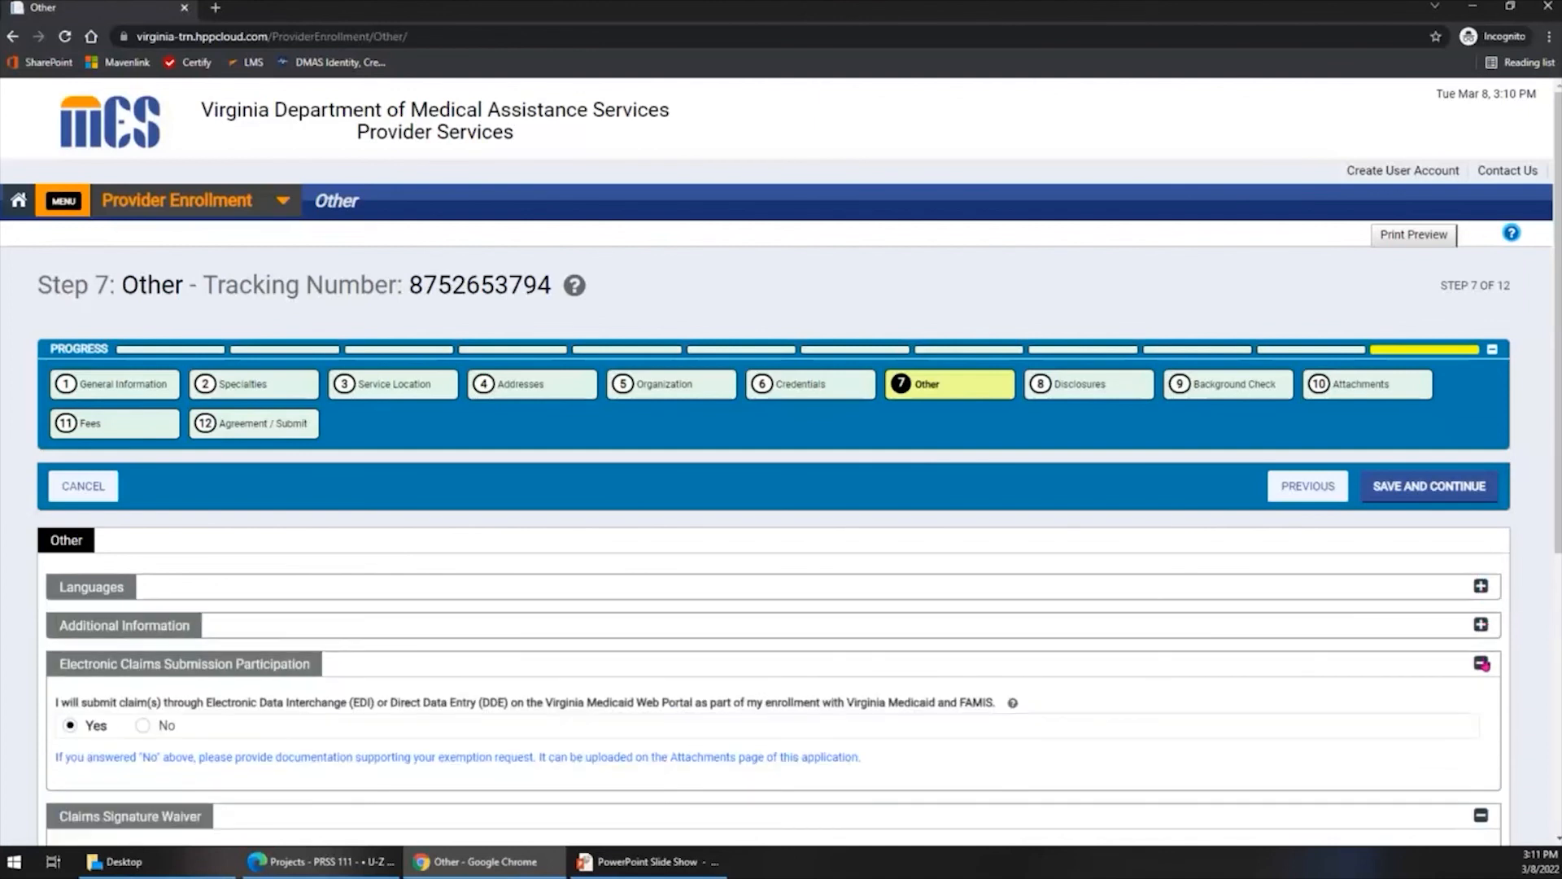
{"action": "left_click", "coordinate": [1480, 664]}
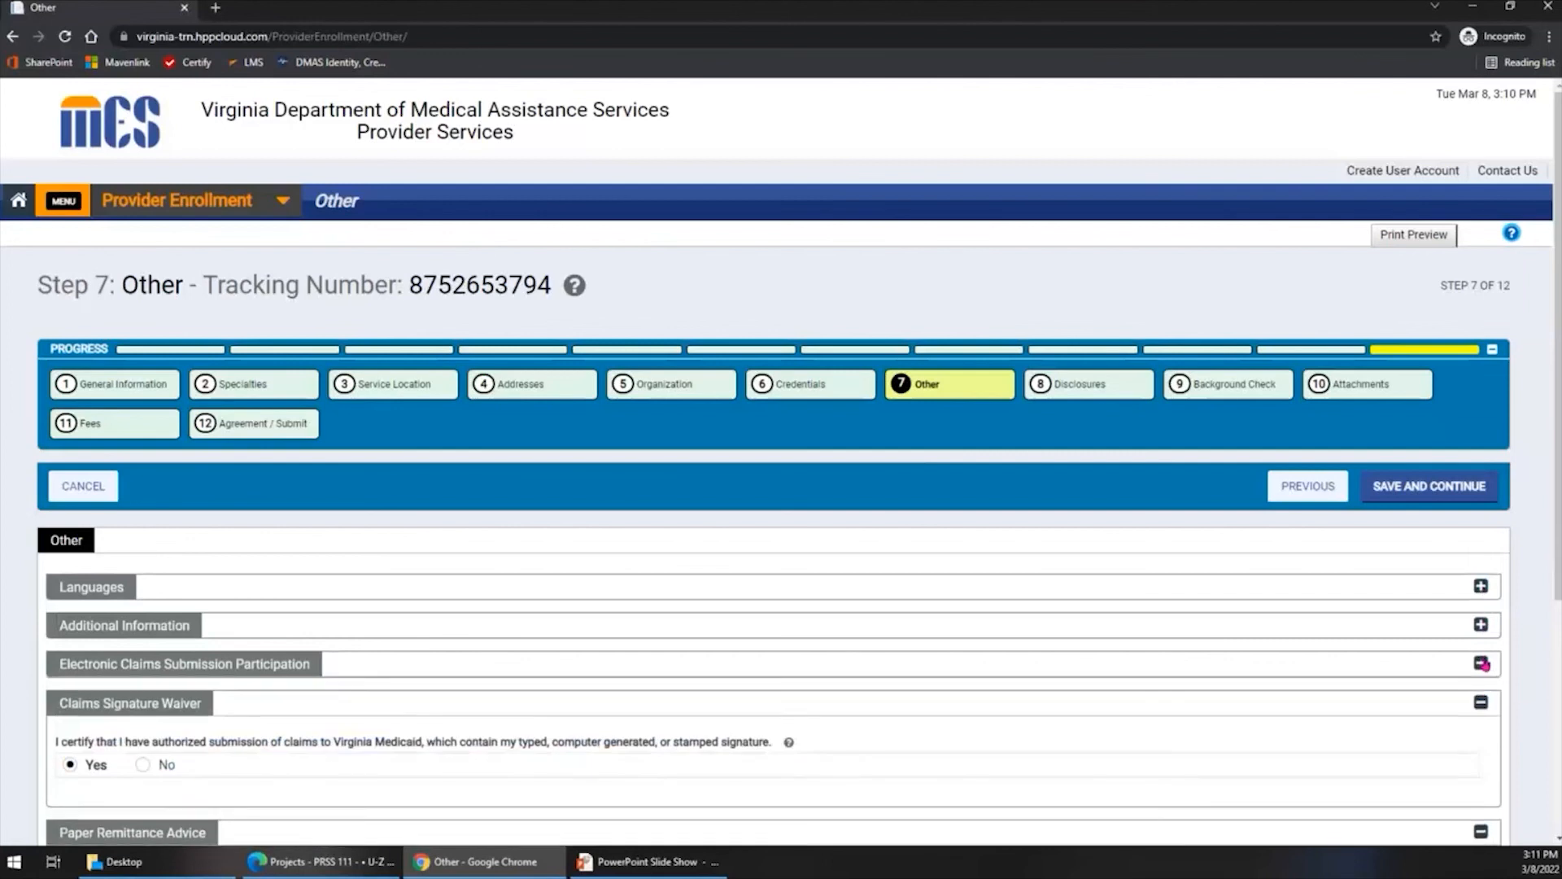
{"action": "left_click", "coordinate": [1480, 663]}
{"action": "left_click", "coordinate": [1480, 625]}
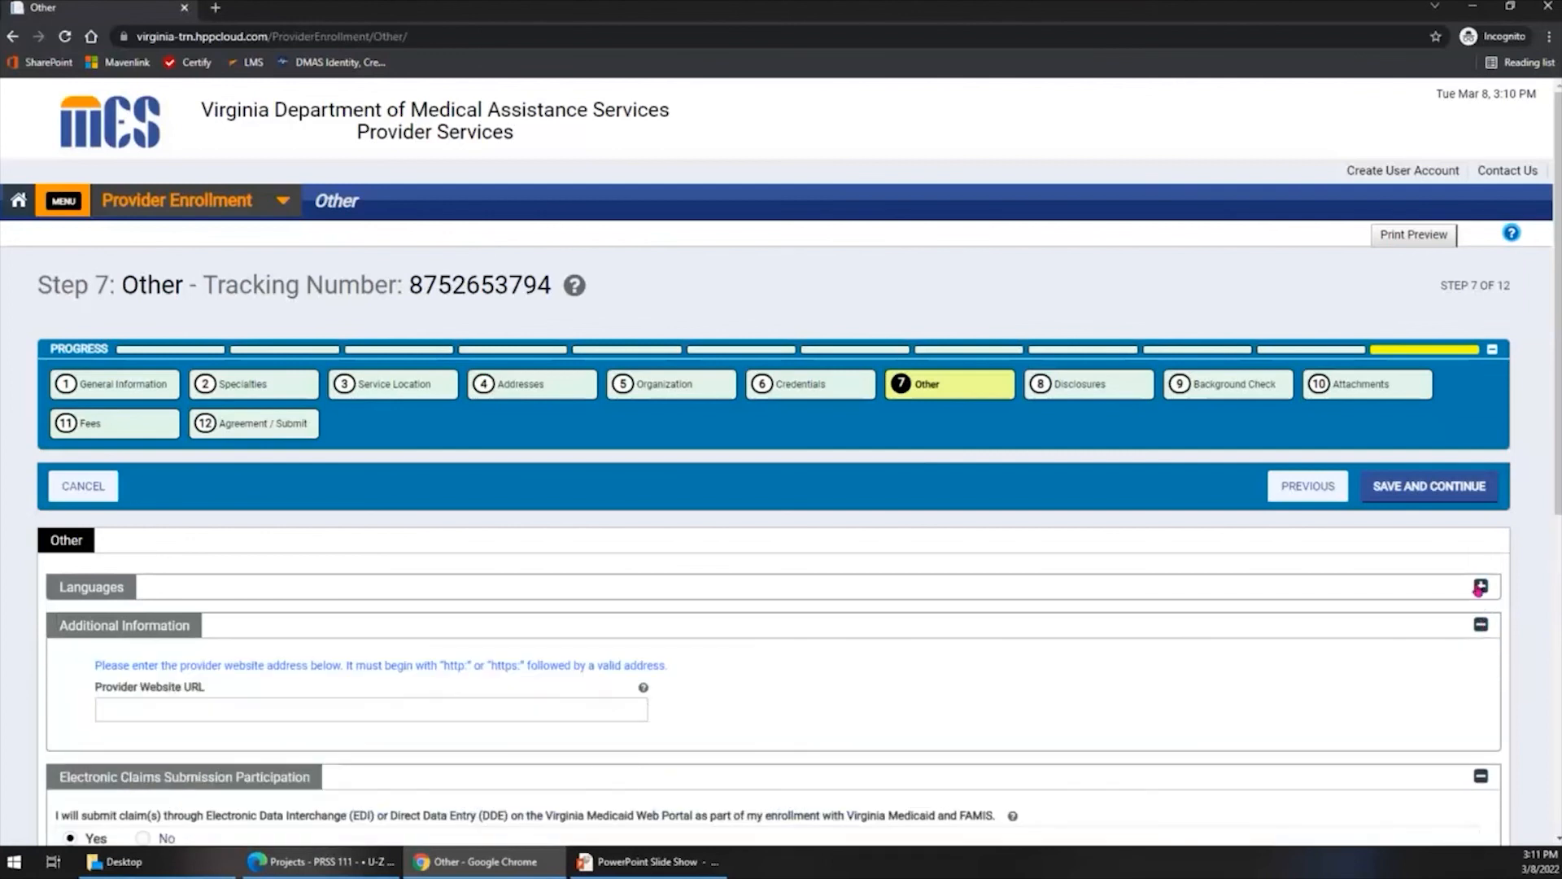
{"action": "left_click", "coordinate": [1481, 586]}
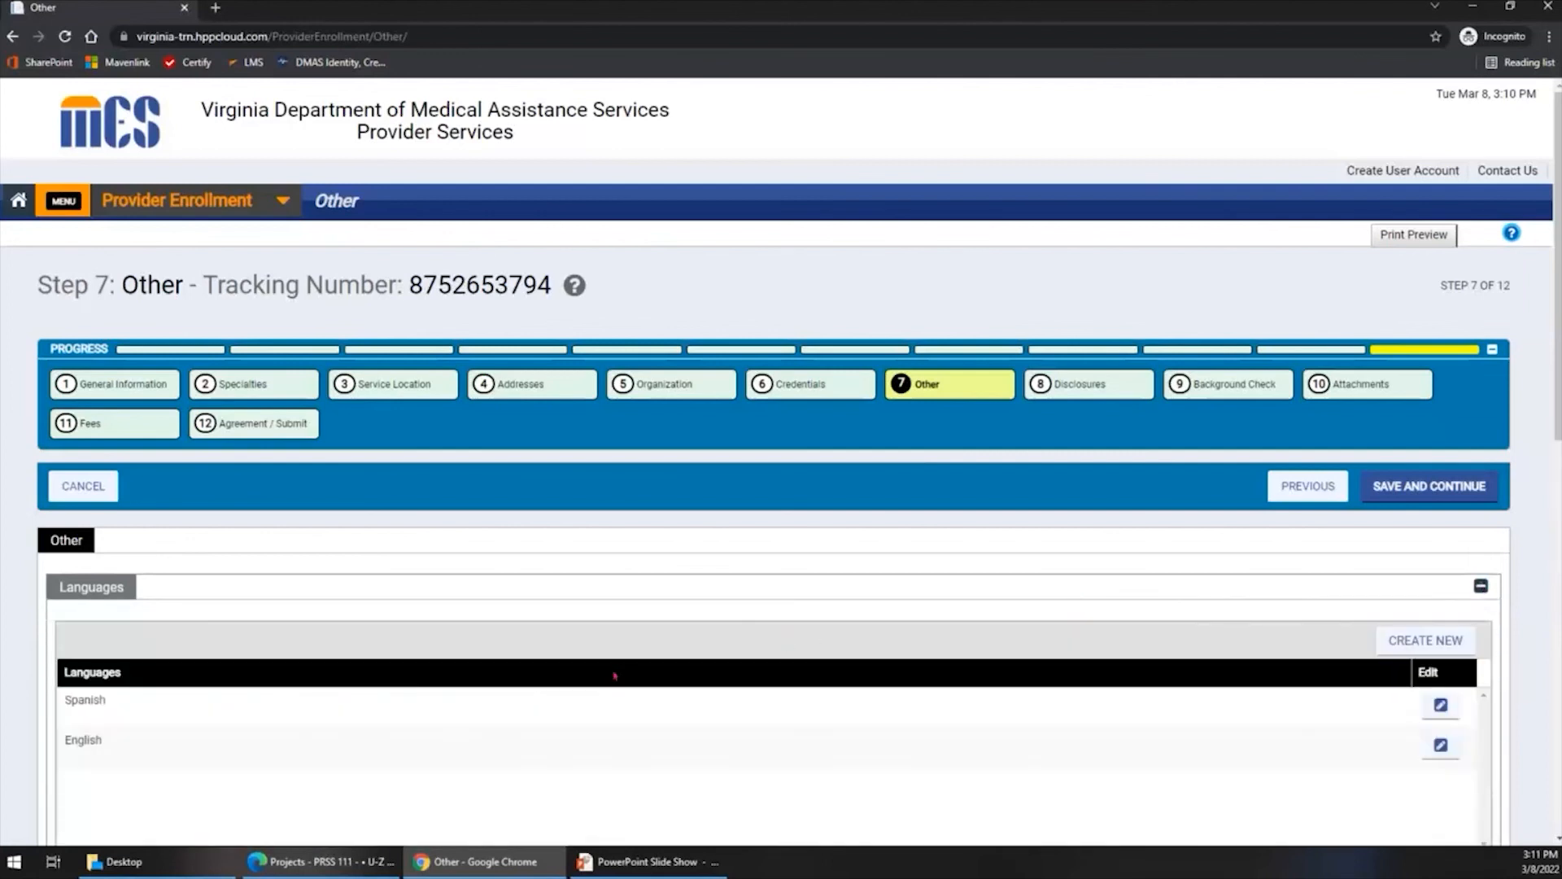
- Go to the Disclosures step and review the privacy and ownership statements and the status of each disclosure form
{"action": "left_click", "coordinate": [1089, 392]}
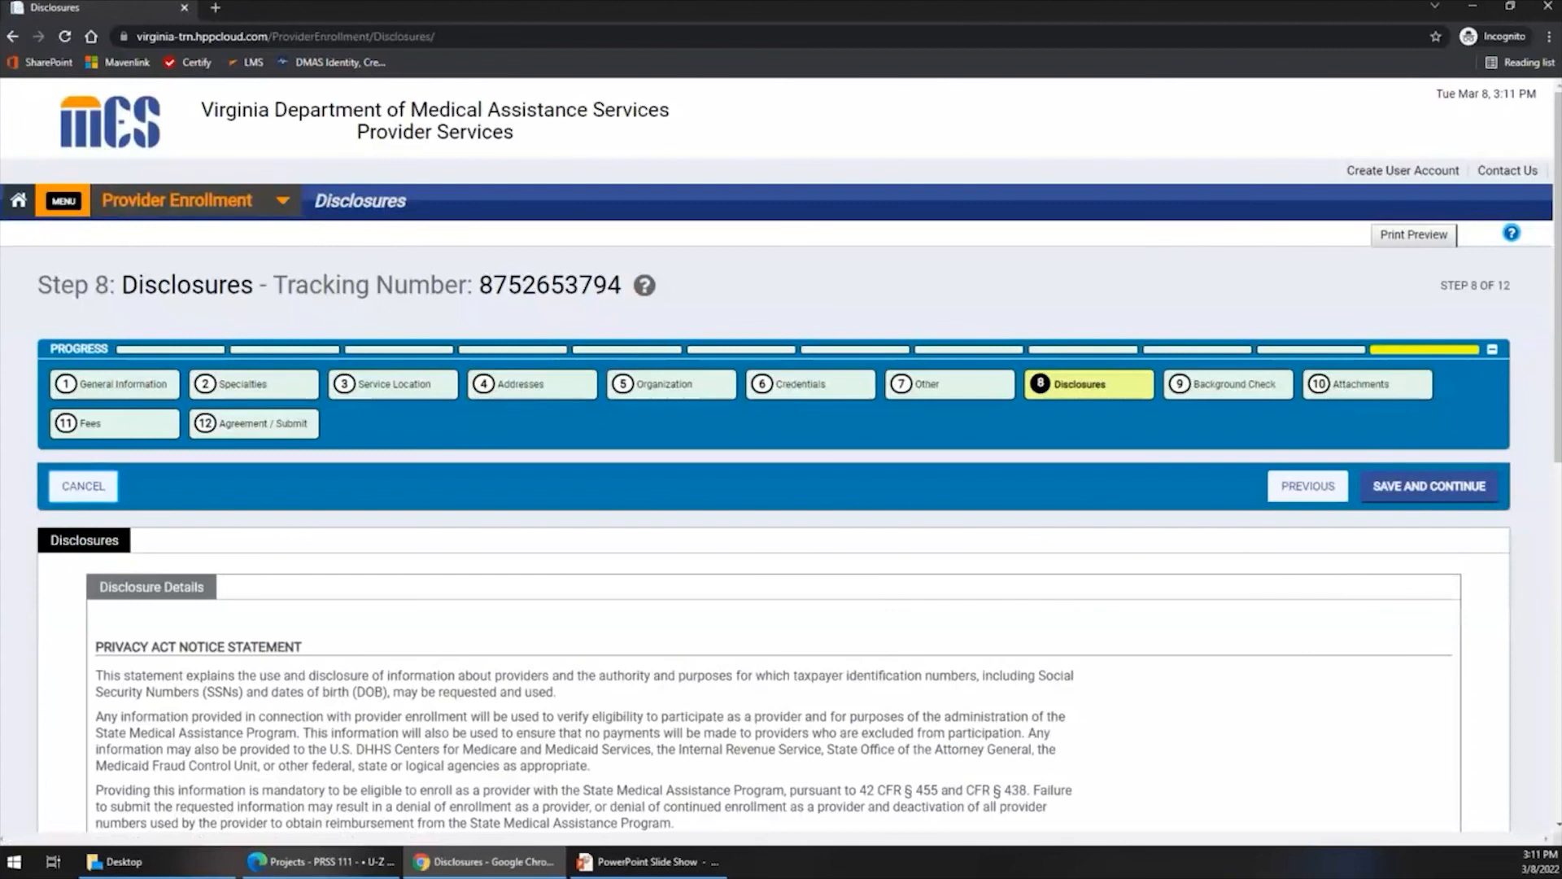
{"action": "scroll", "coordinate": [582, 697], "scroll_direction": "down", "scroll_amount": 2}
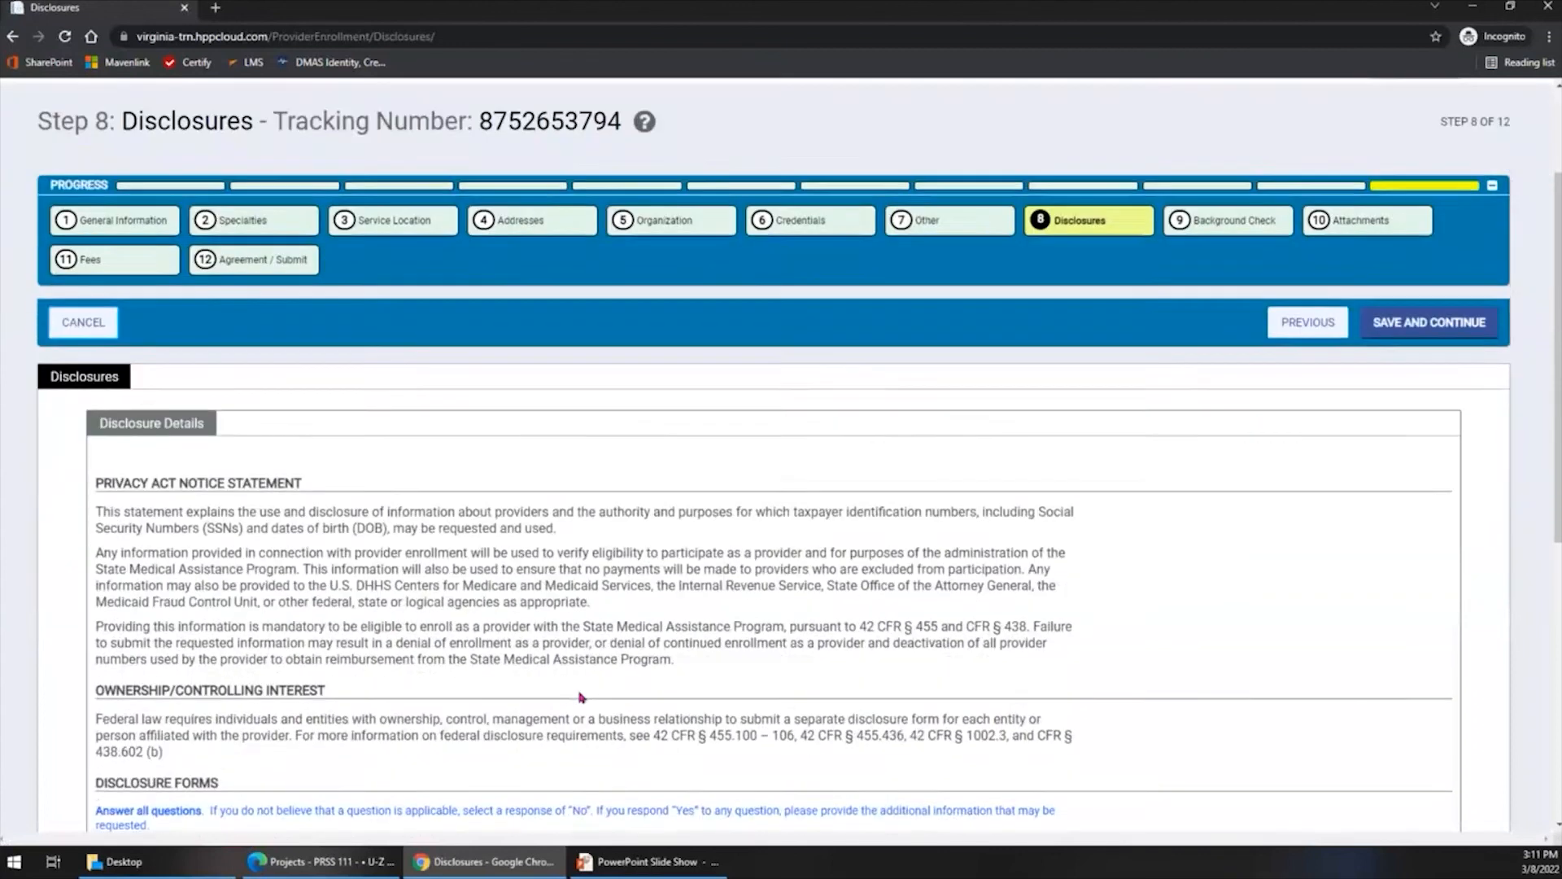
{"action": "scroll", "coordinate": [582, 697], "scroll_direction": "down", "scroll_amount": 4}
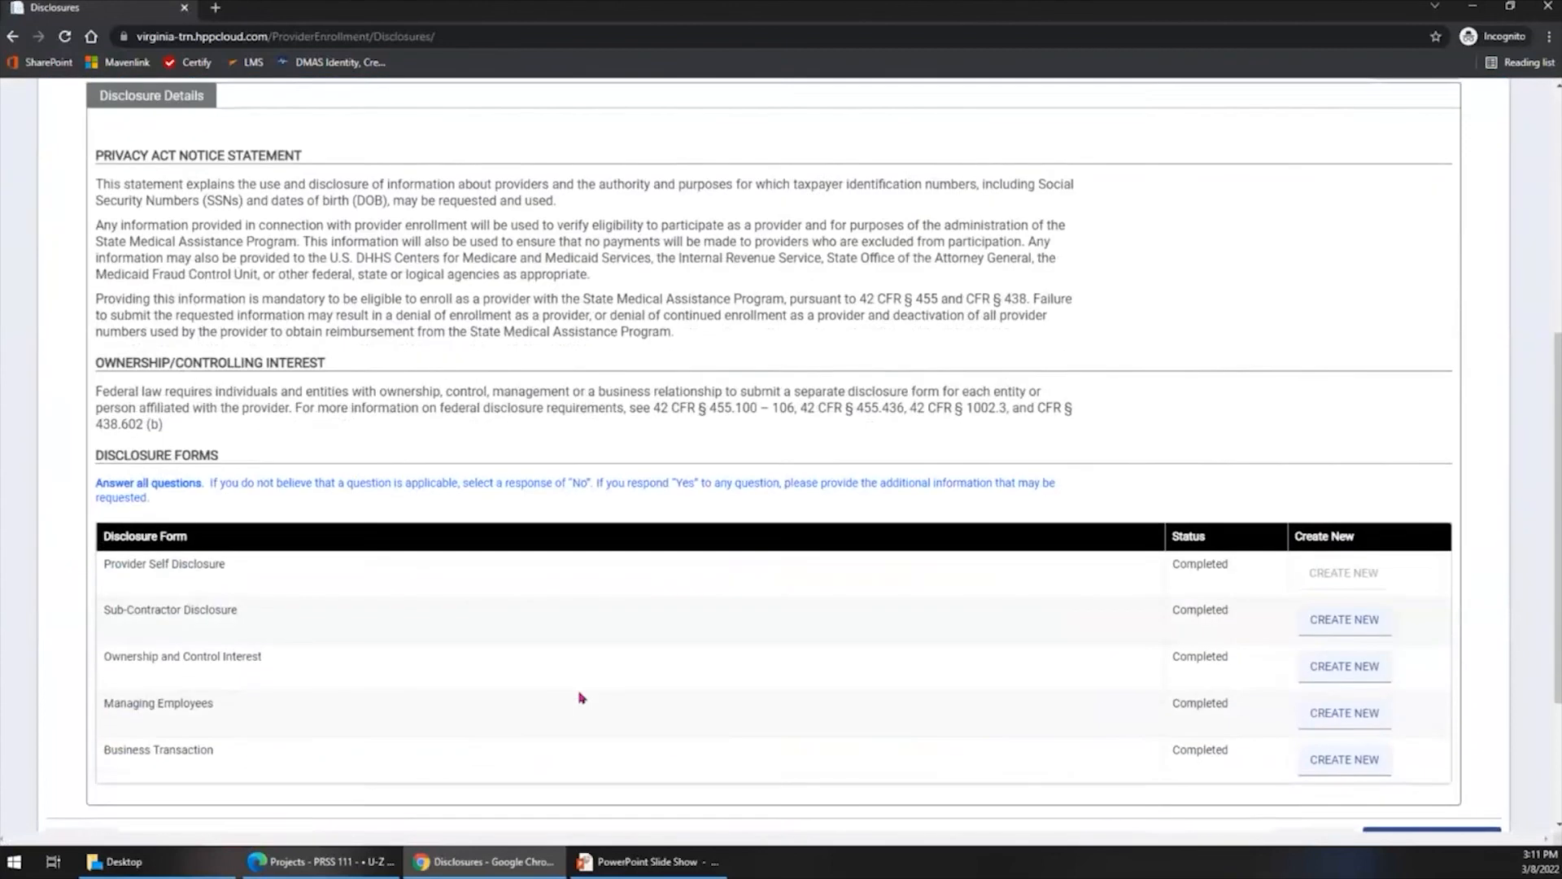
{"action": "scroll", "coordinate": [582, 697], "scroll_direction": "down", "scroll_amount": 2}
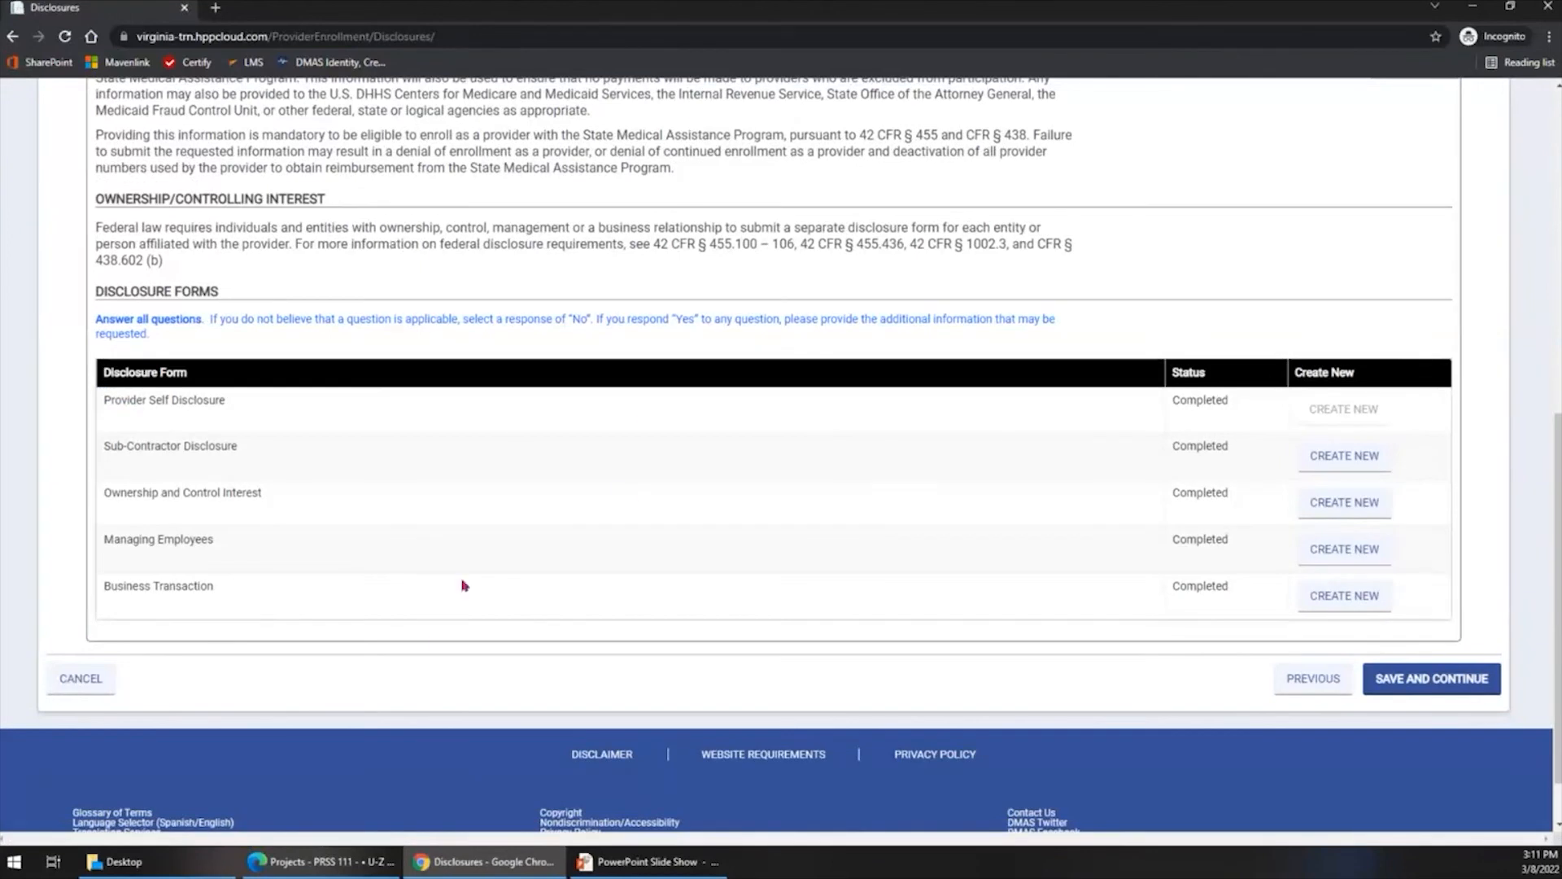
{"action": "left_click", "coordinate": [1205, 488]}
{"action": "left_click", "coordinate": [1226, 619]}
- Open a new Sub-Contractor Disclosure form, review its subcontractor and owner fields, and cancel without saving
{"action": "left_click", "coordinate": [1343, 456]}
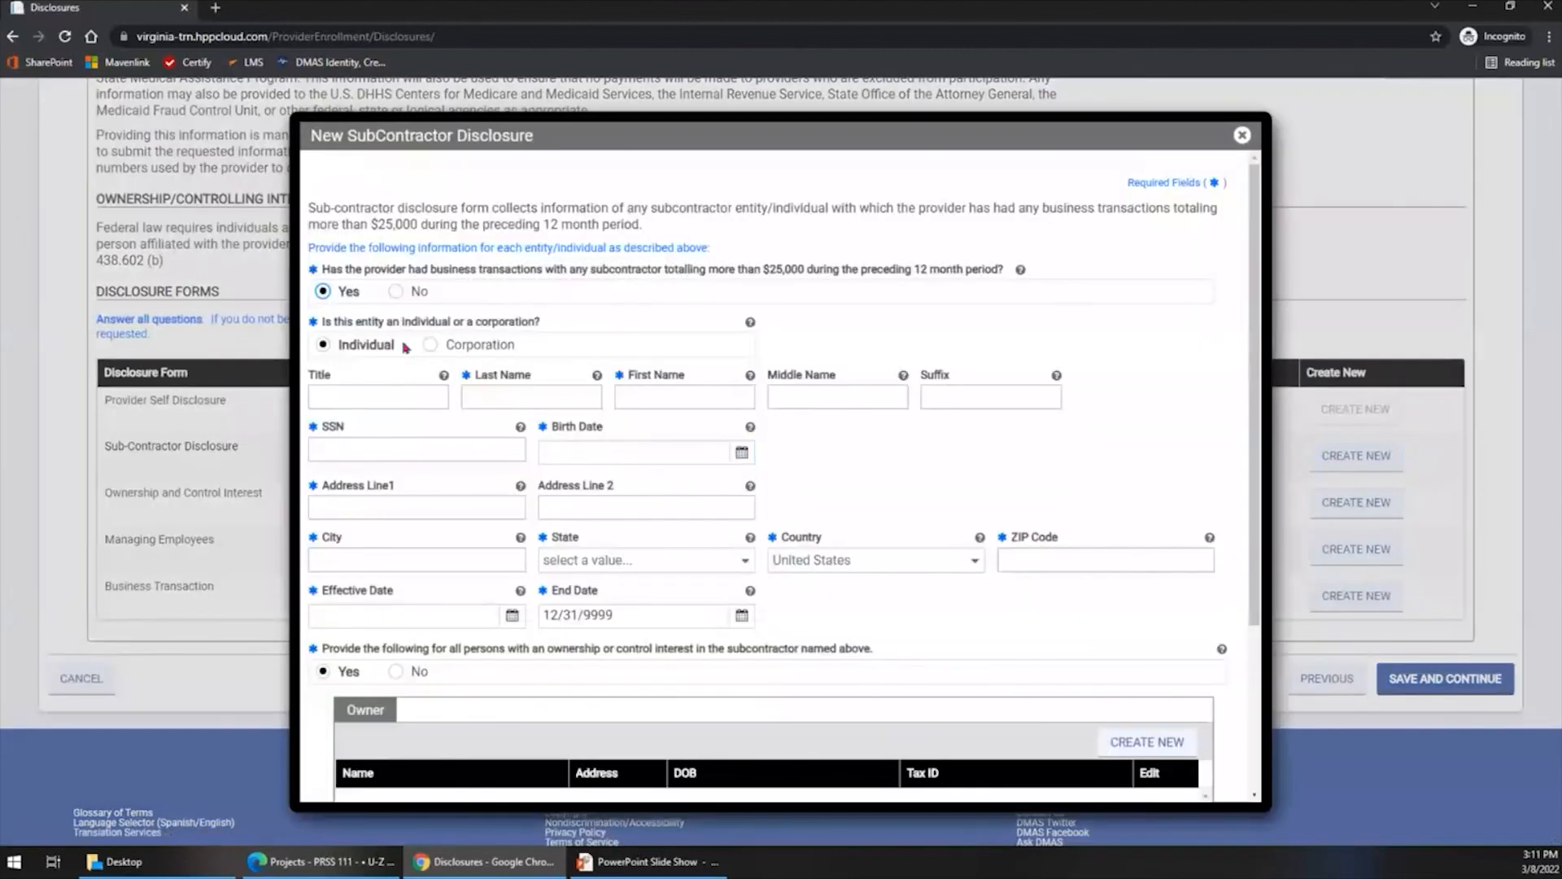
{"action": "scroll", "coordinate": [790, 527], "scroll_direction": "down", "scroll_amount": 2}
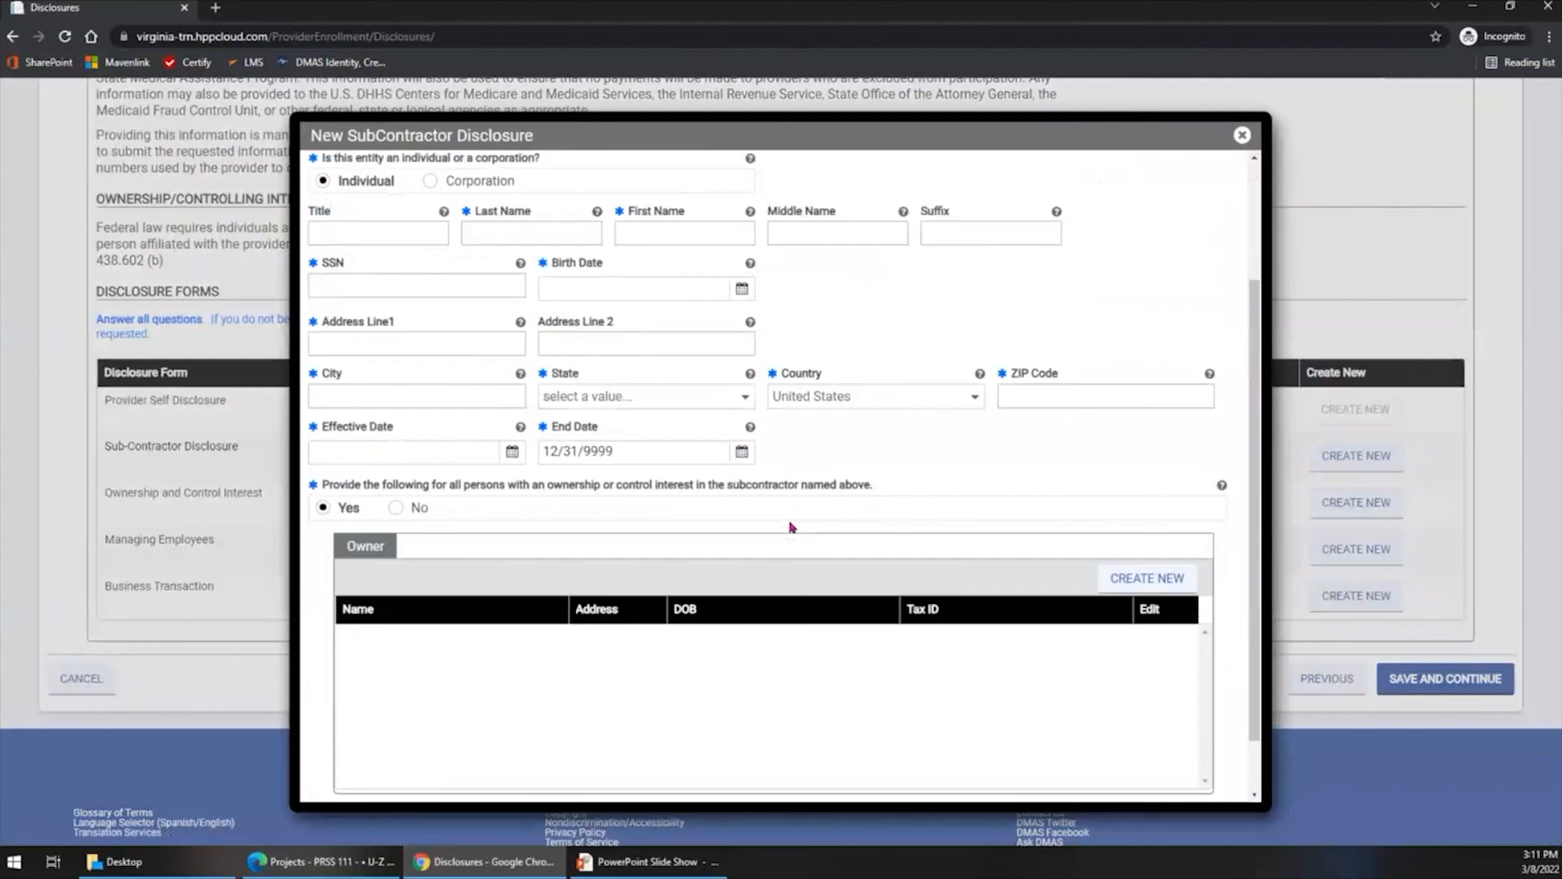
{"action": "scroll", "coordinate": [790, 527], "scroll_direction": "down", "scroll_amount": 1}
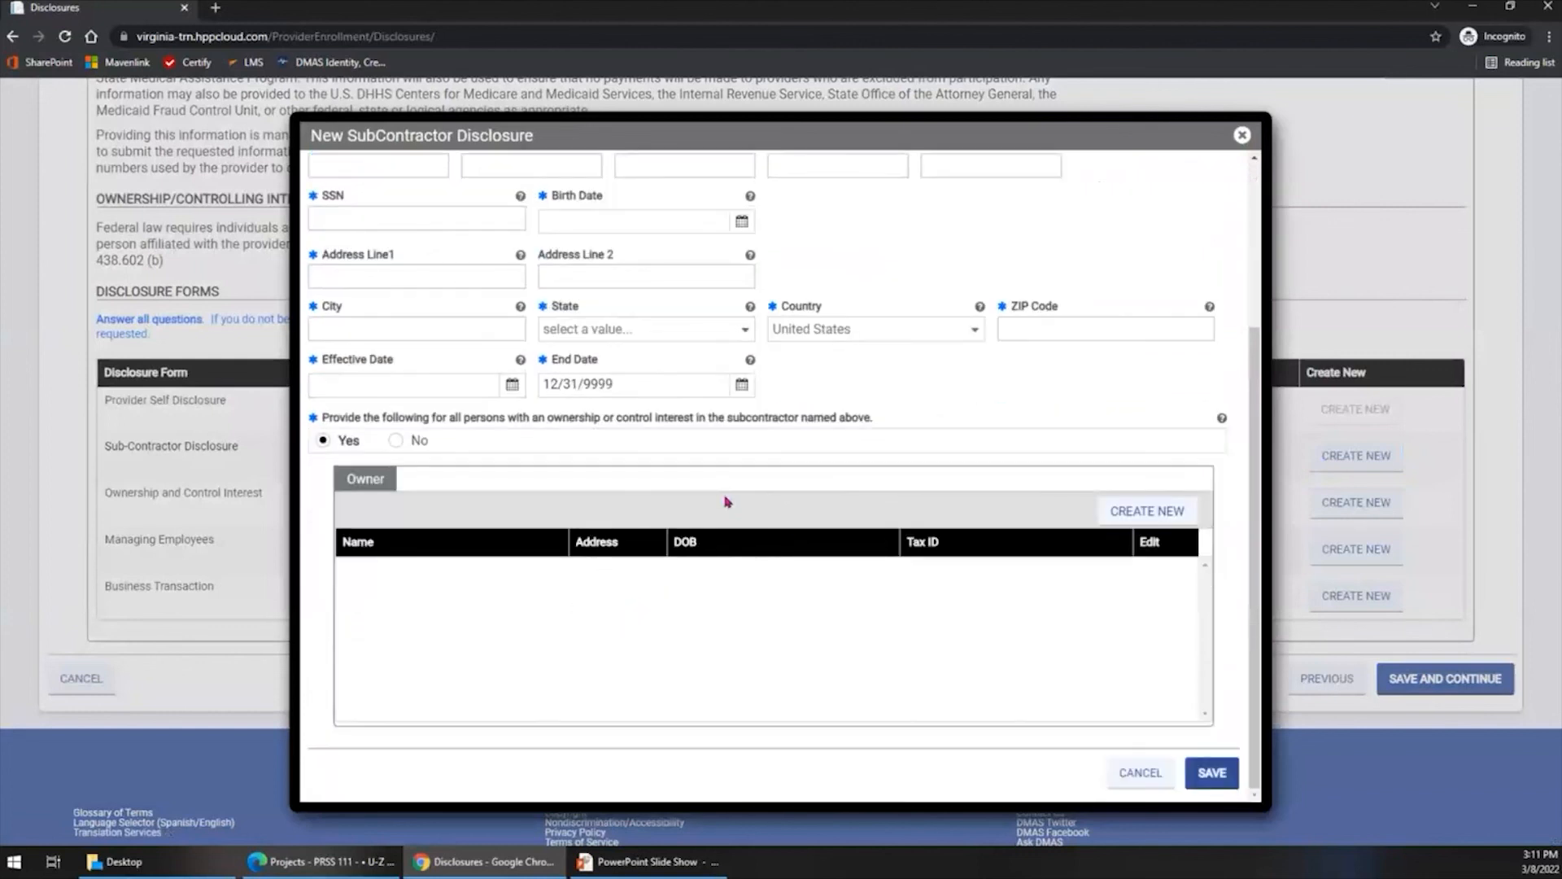
{"action": "scroll", "coordinate": [728, 501], "scroll_direction": "up", "scroll_amount": 4}
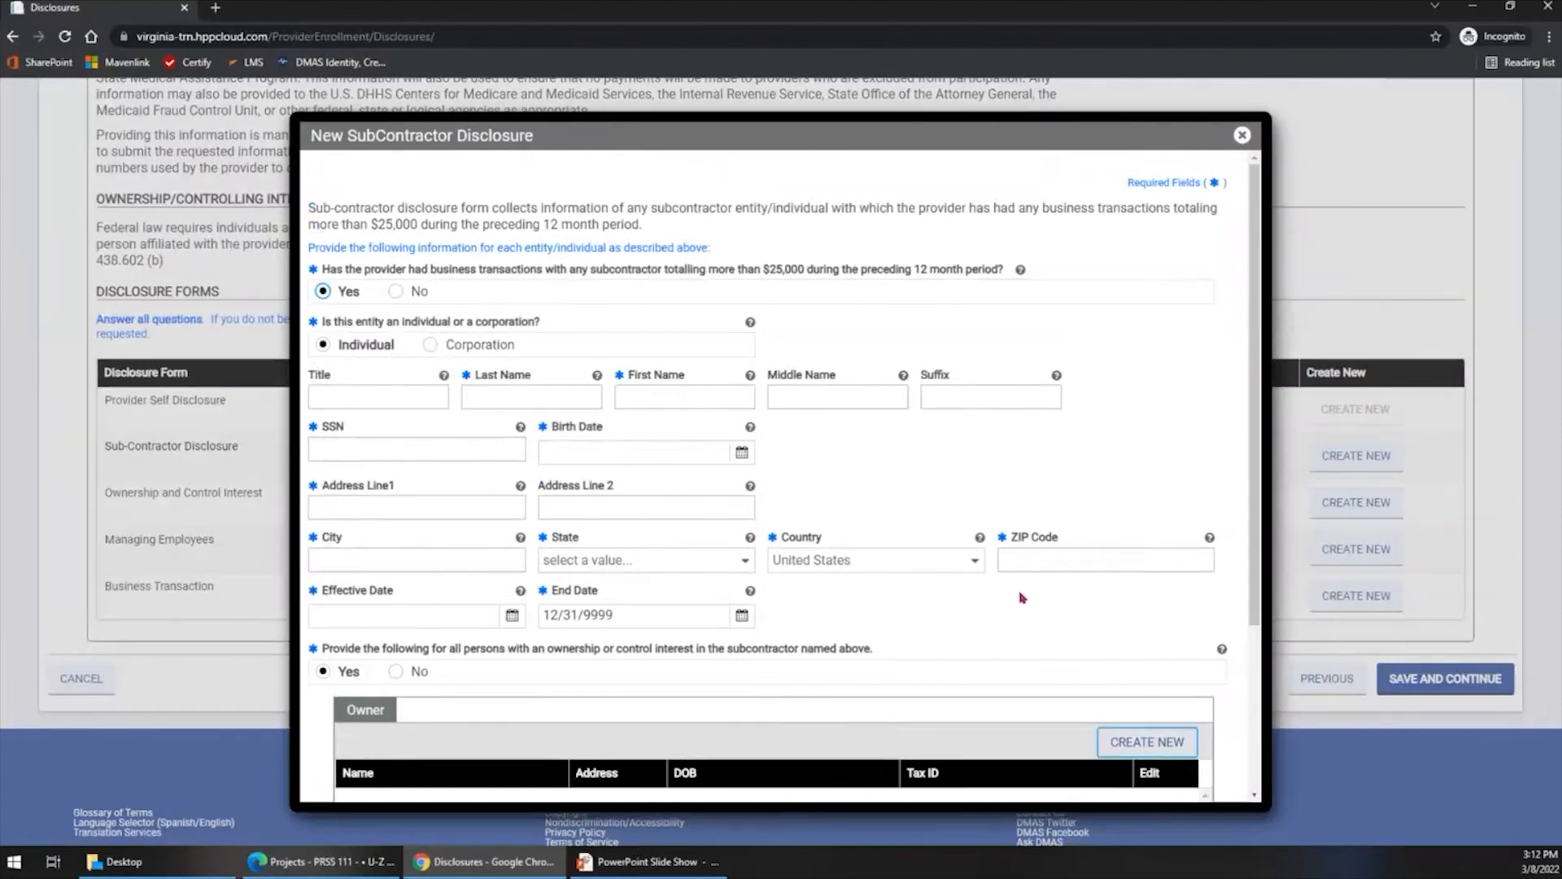
{"action": "scroll", "coordinate": [1022, 598], "scroll_direction": "down", "scroll_amount": 3}
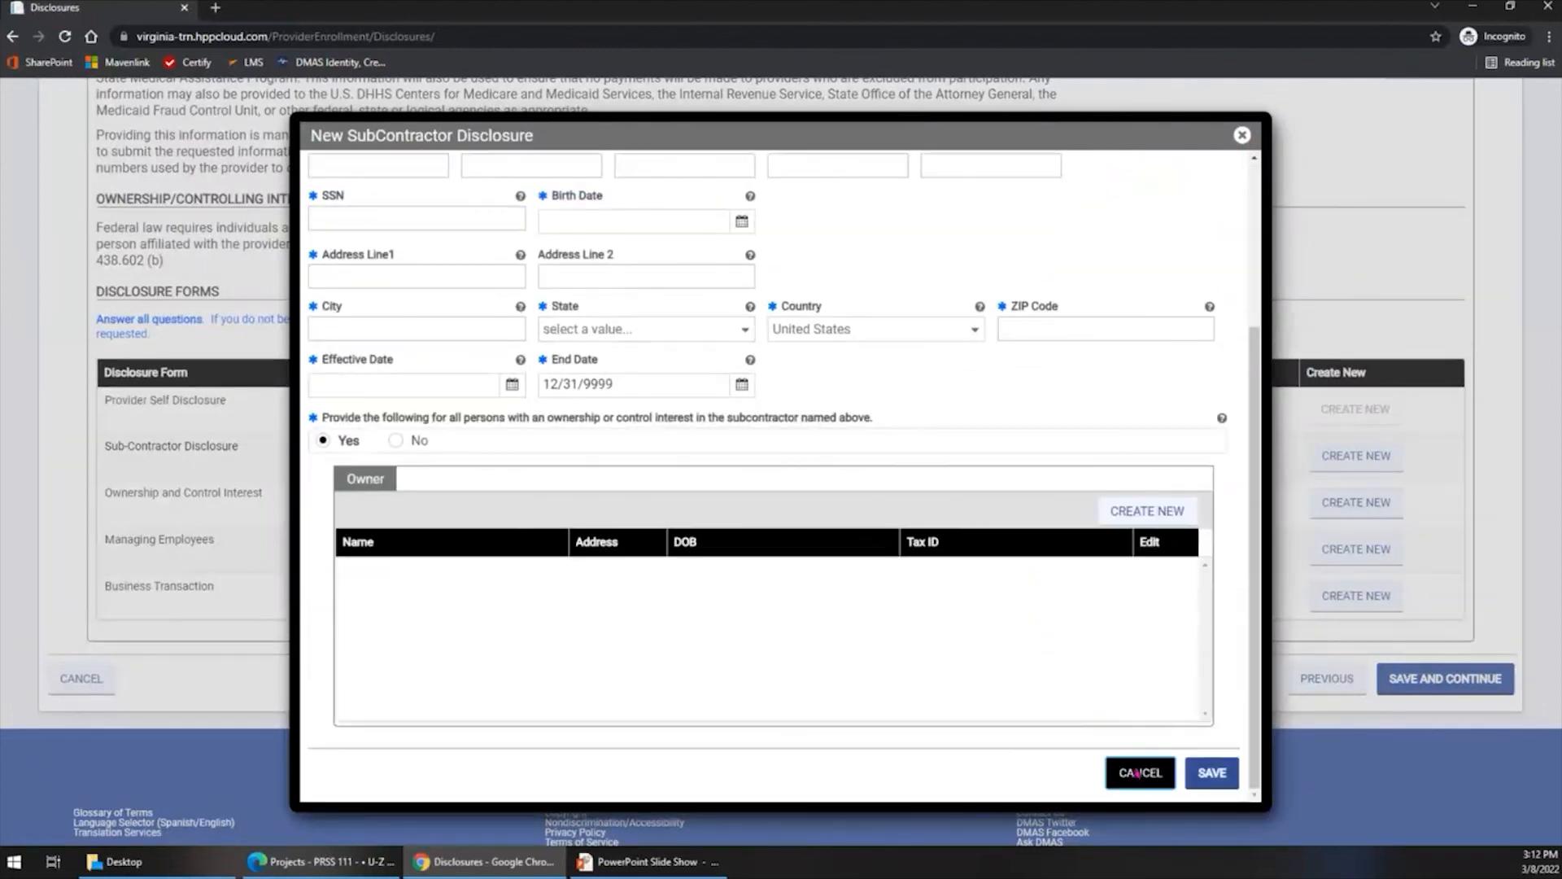
{"action": "left_click", "coordinate": [1137, 774]}
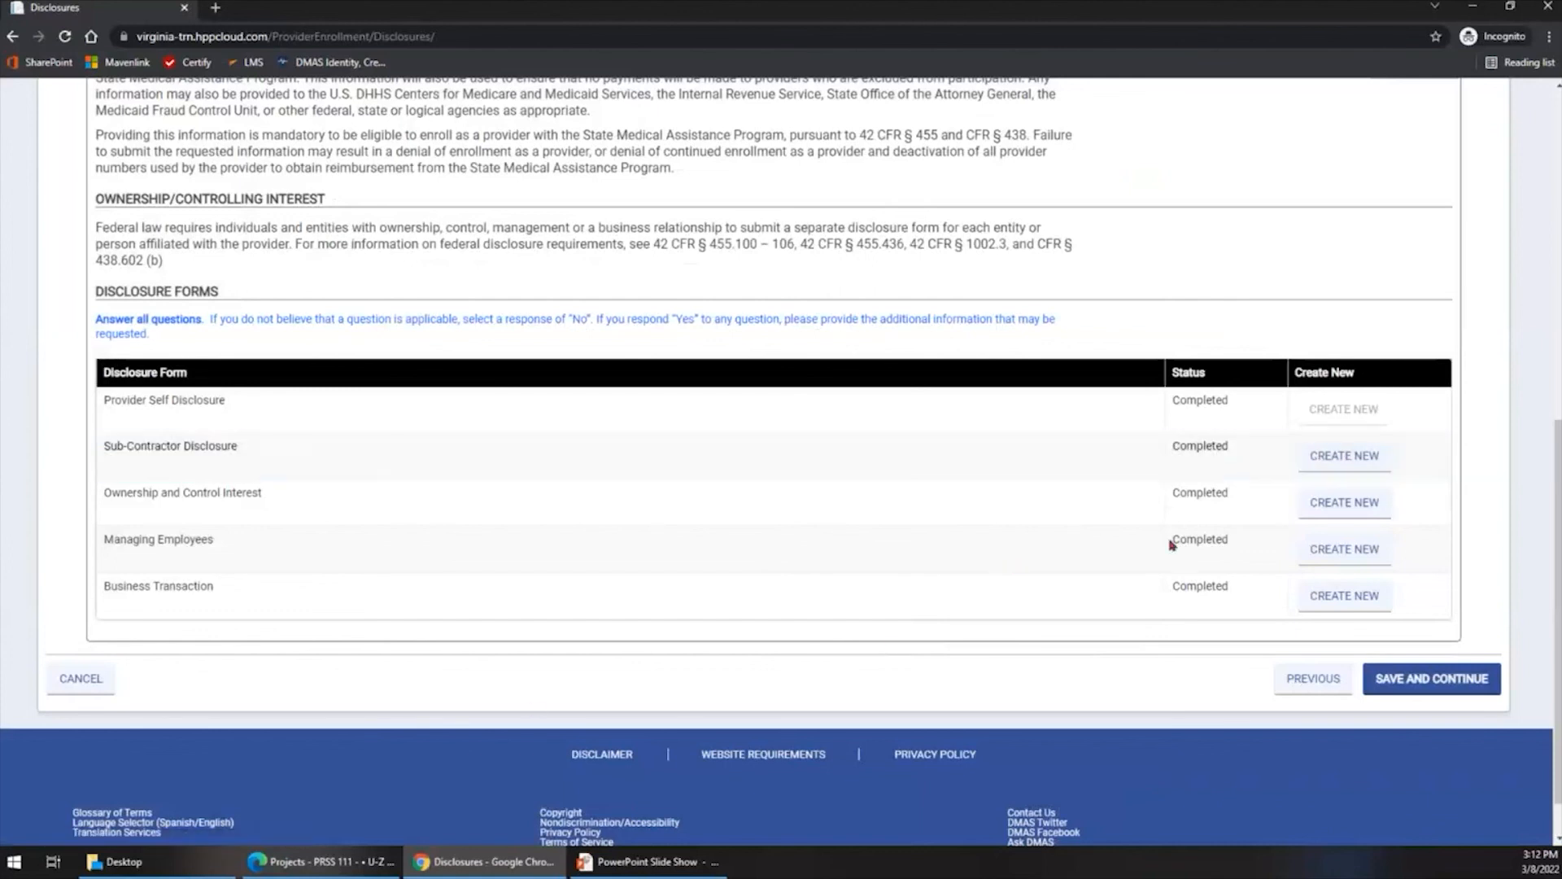
- Open a new Ownership and Control Interest form, review its questions through number 9, and cancel without saving
{"action": "left_click", "coordinate": [1359, 505]}
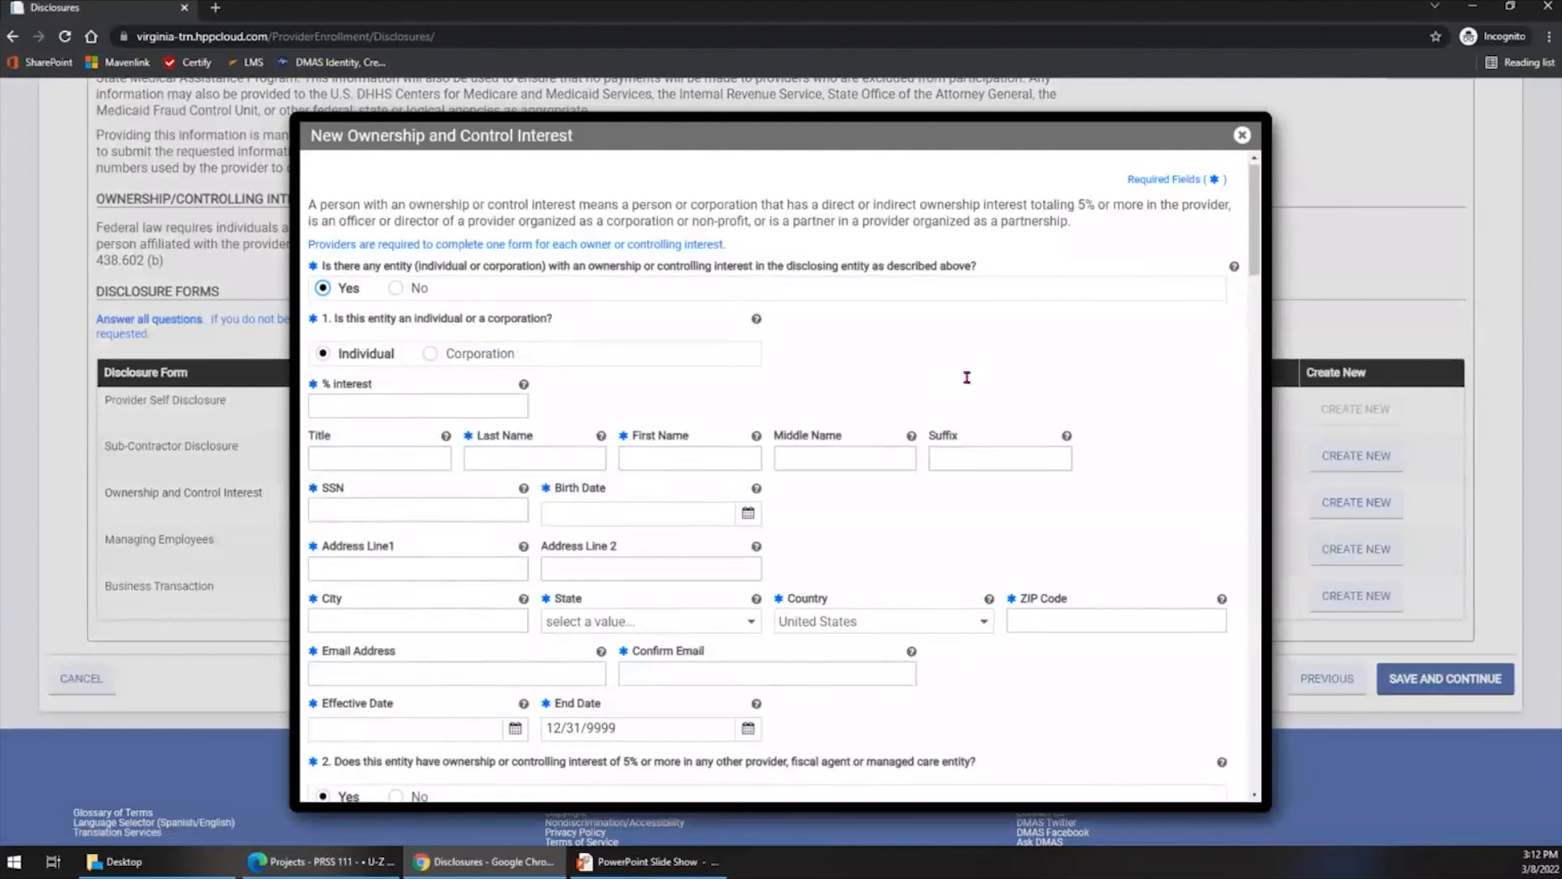
{"action": "scroll", "coordinate": [968, 382], "scroll_direction": "down", "scroll_amount": 5}
{"action": "scroll", "coordinate": [962, 435], "scroll_direction": "down", "scroll_amount": 1}
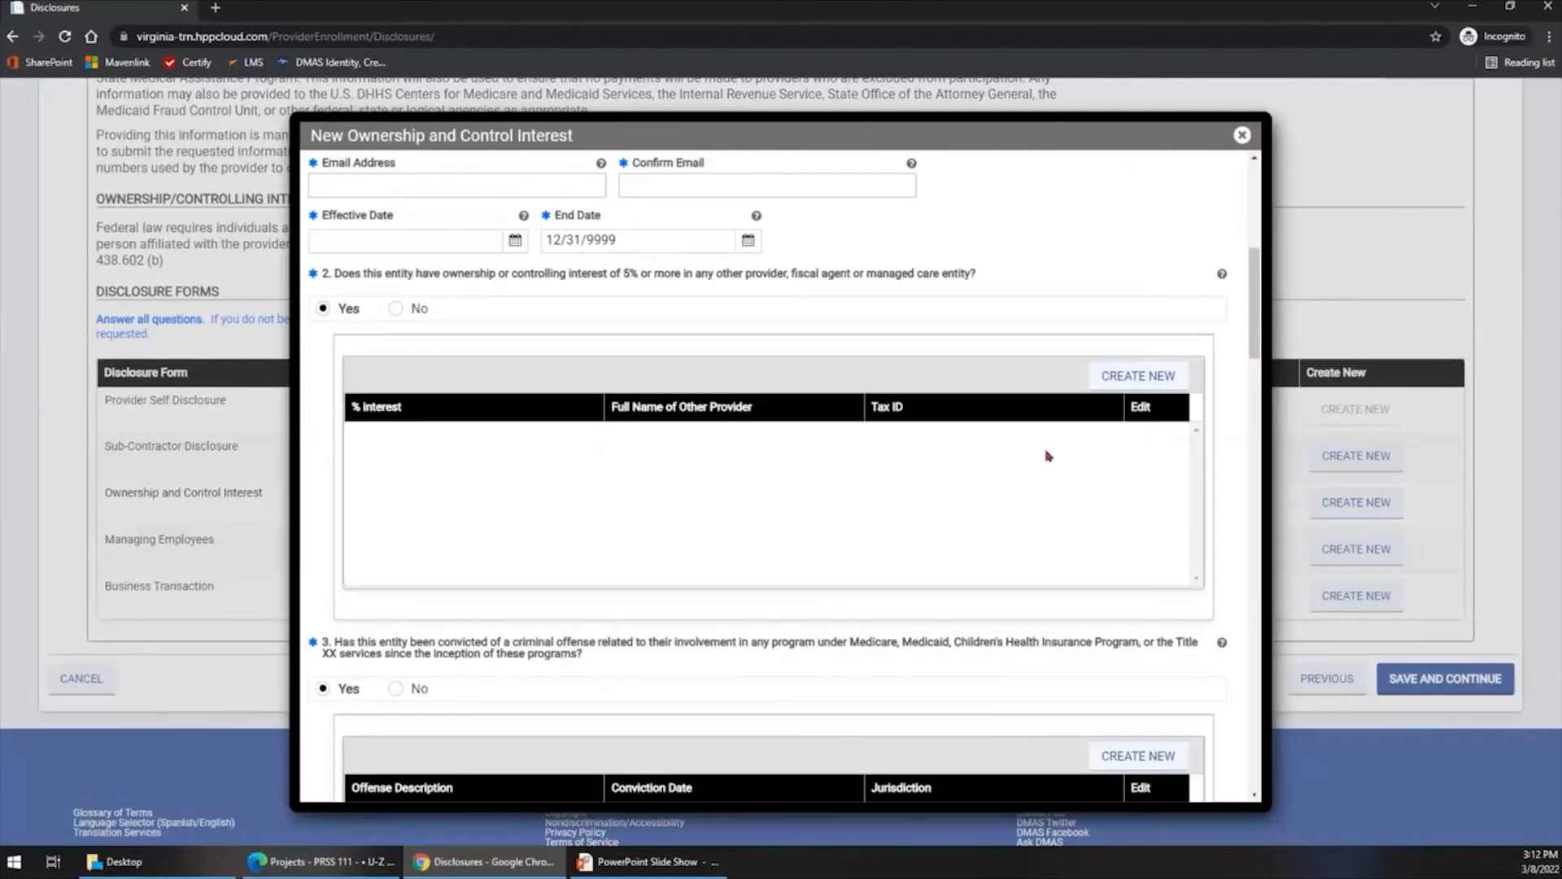
{"action": "scroll", "coordinate": [922, 499], "scroll_direction": "down", "scroll_amount": 2}
{"action": "scroll", "coordinate": [700, 505], "scroll_direction": "down", "scroll_amount": 3}
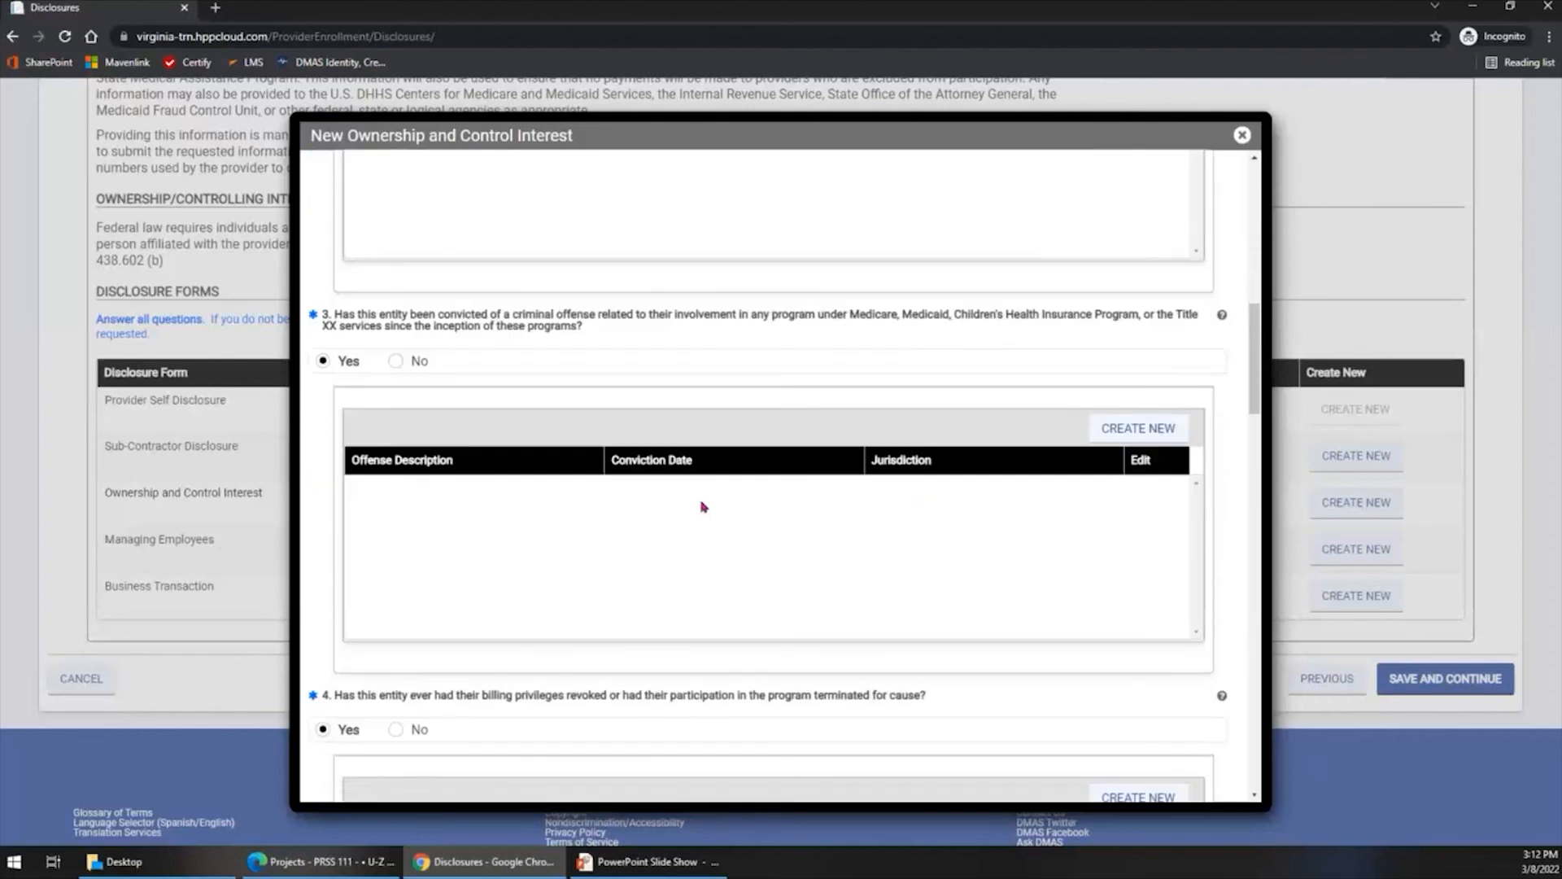
{"action": "scroll", "coordinate": [1113, 571], "scroll_direction": "down", "scroll_amount": 6}
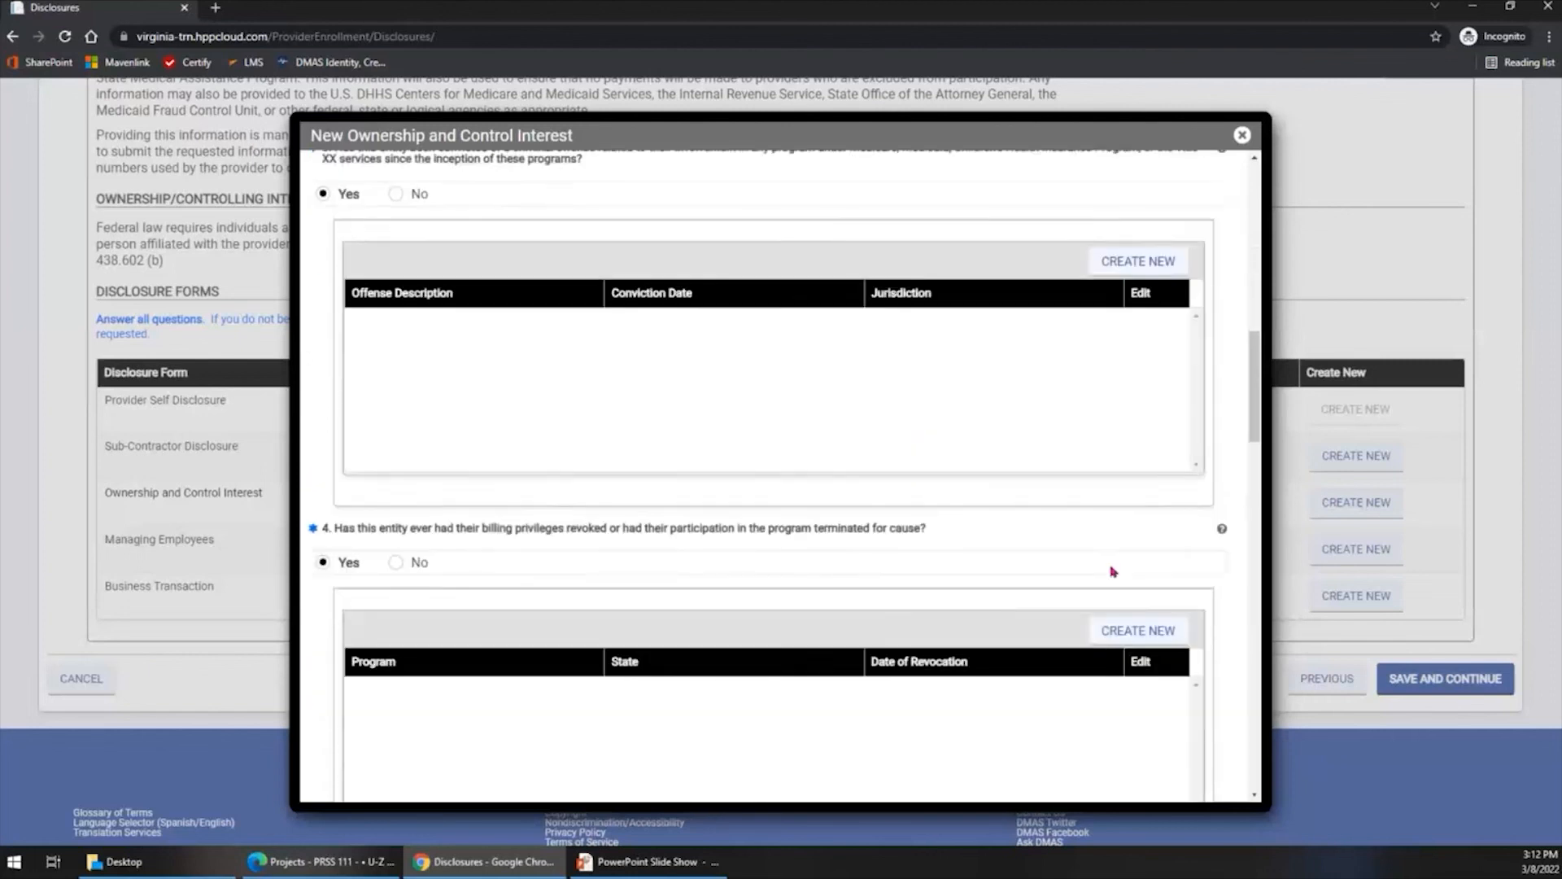
{"action": "left_click_drag", "start_coordinate": [1255, 466], "coordinate": [1254, 782]}
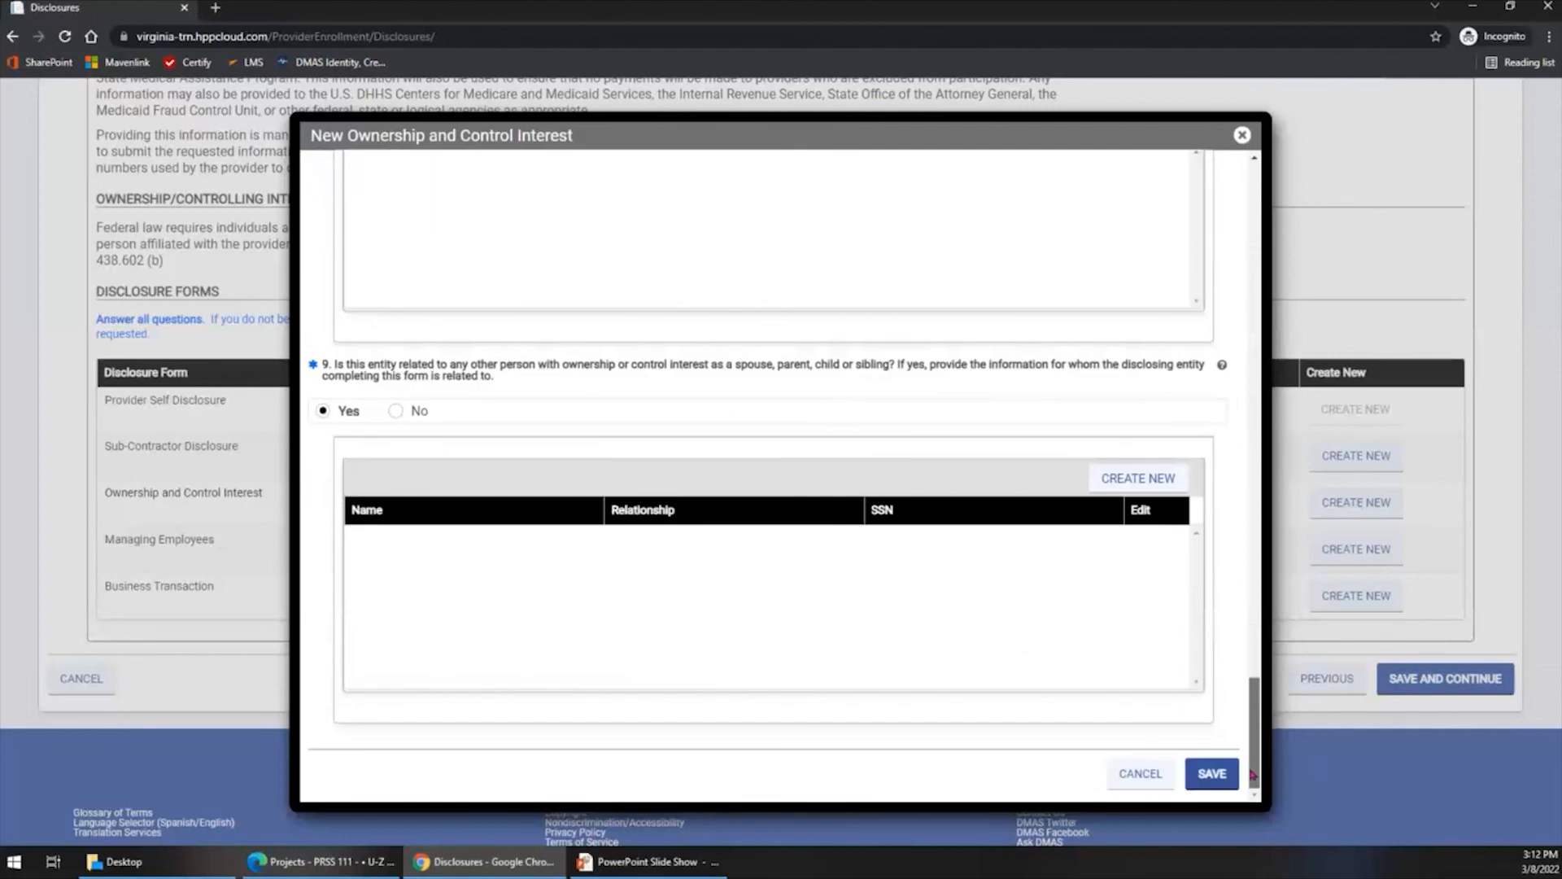
{"action": "left_click", "coordinate": [1138, 774]}
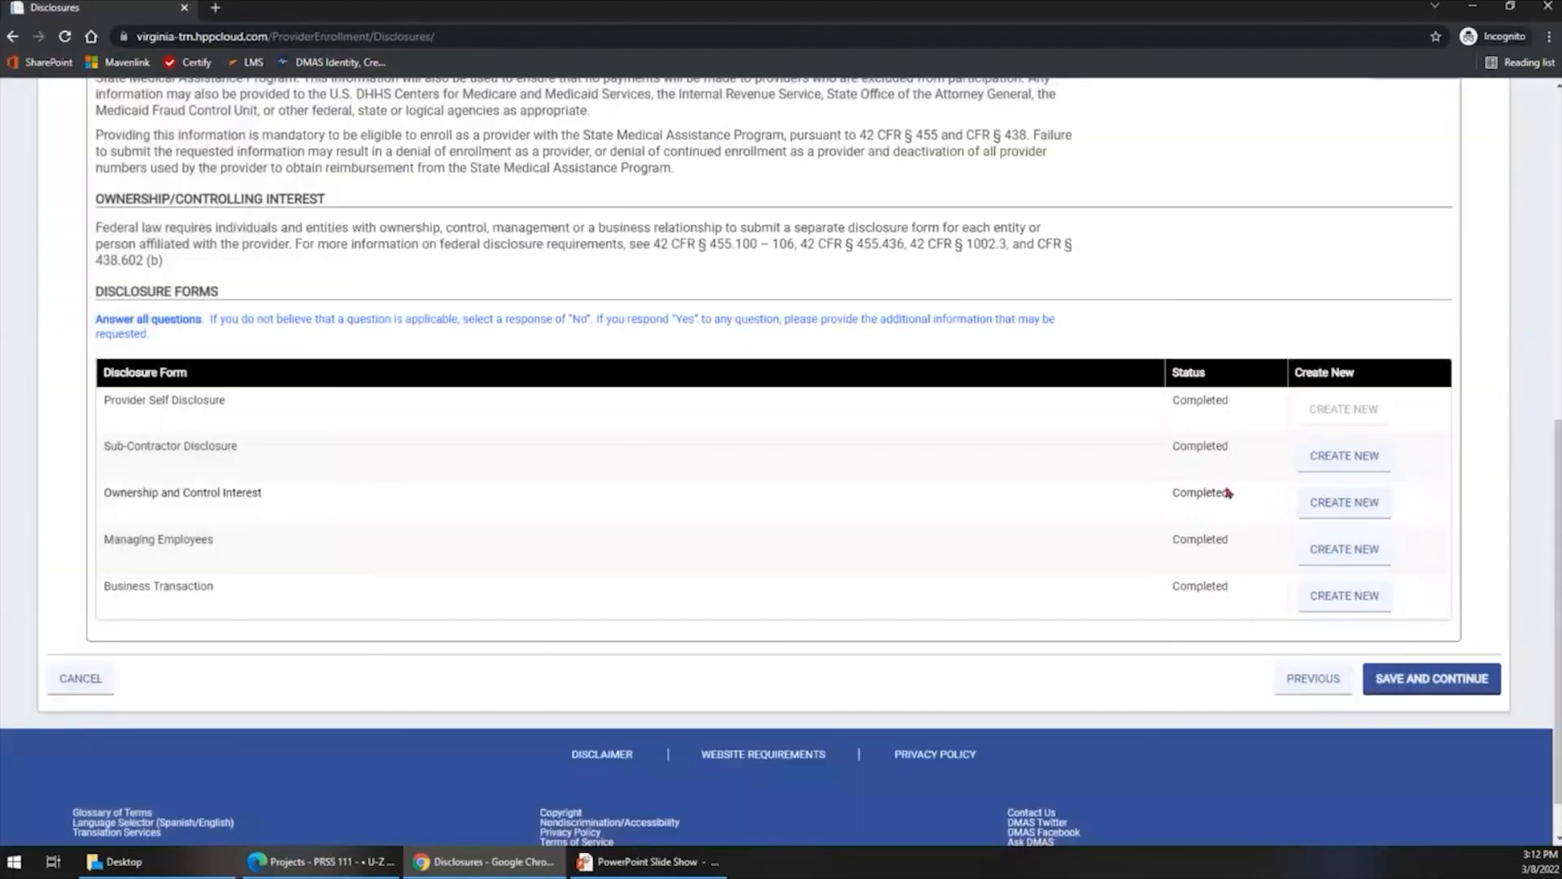
- Go to the Background Check step and review the fingerprint requirements and the table of individuals
{"action": "scroll", "coordinate": [1190, 614], "scroll_direction": "up", "scroll_amount": 7}
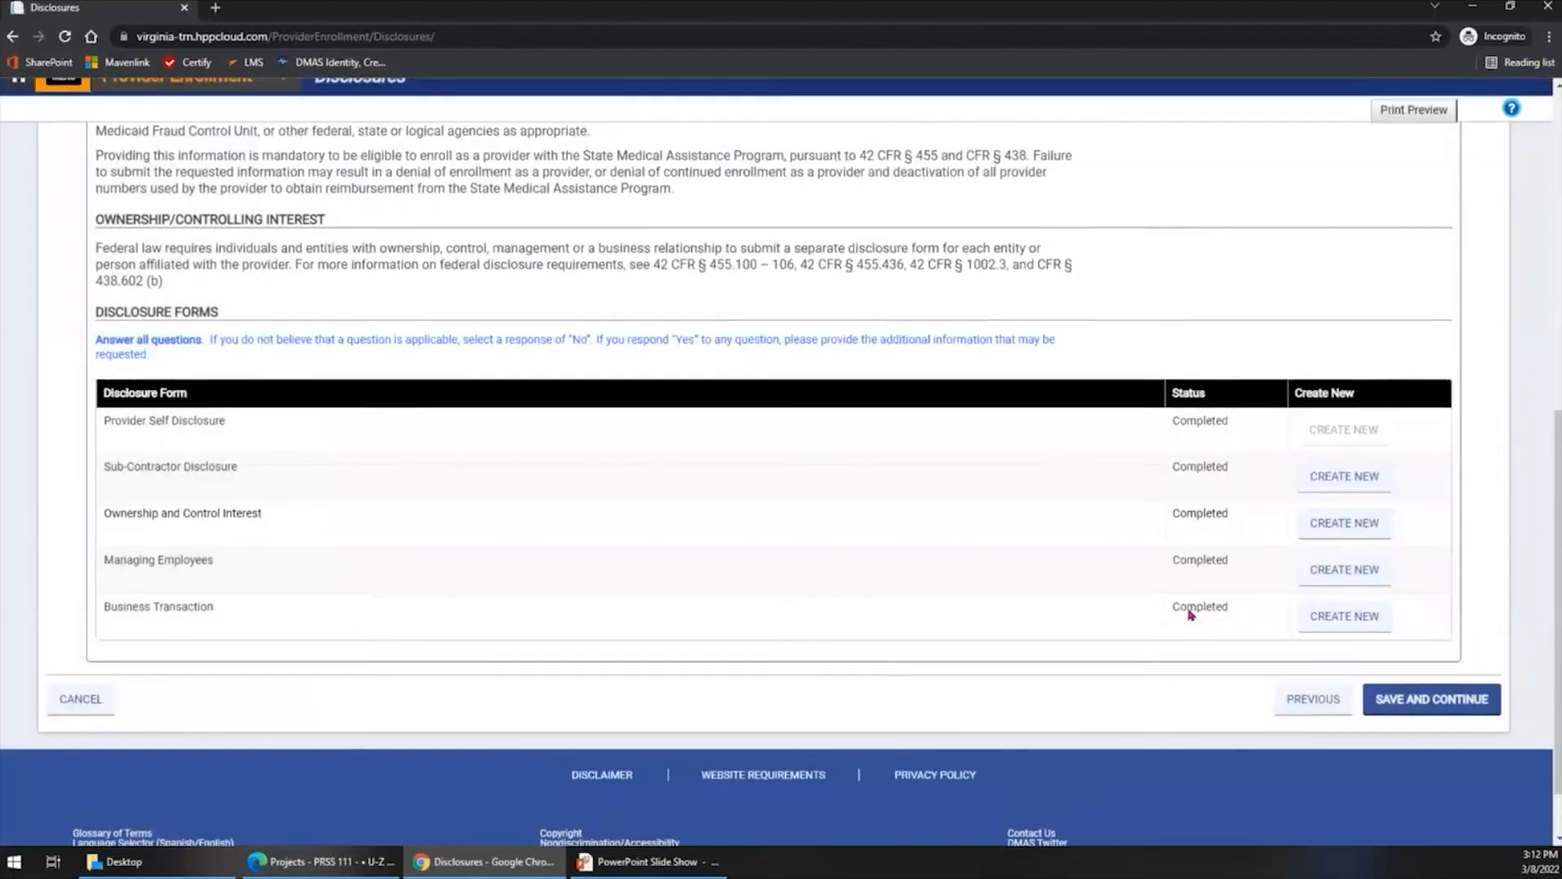
{"action": "scroll", "coordinate": [1191, 615], "scroll_direction": "up", "scroll_amount": 1}
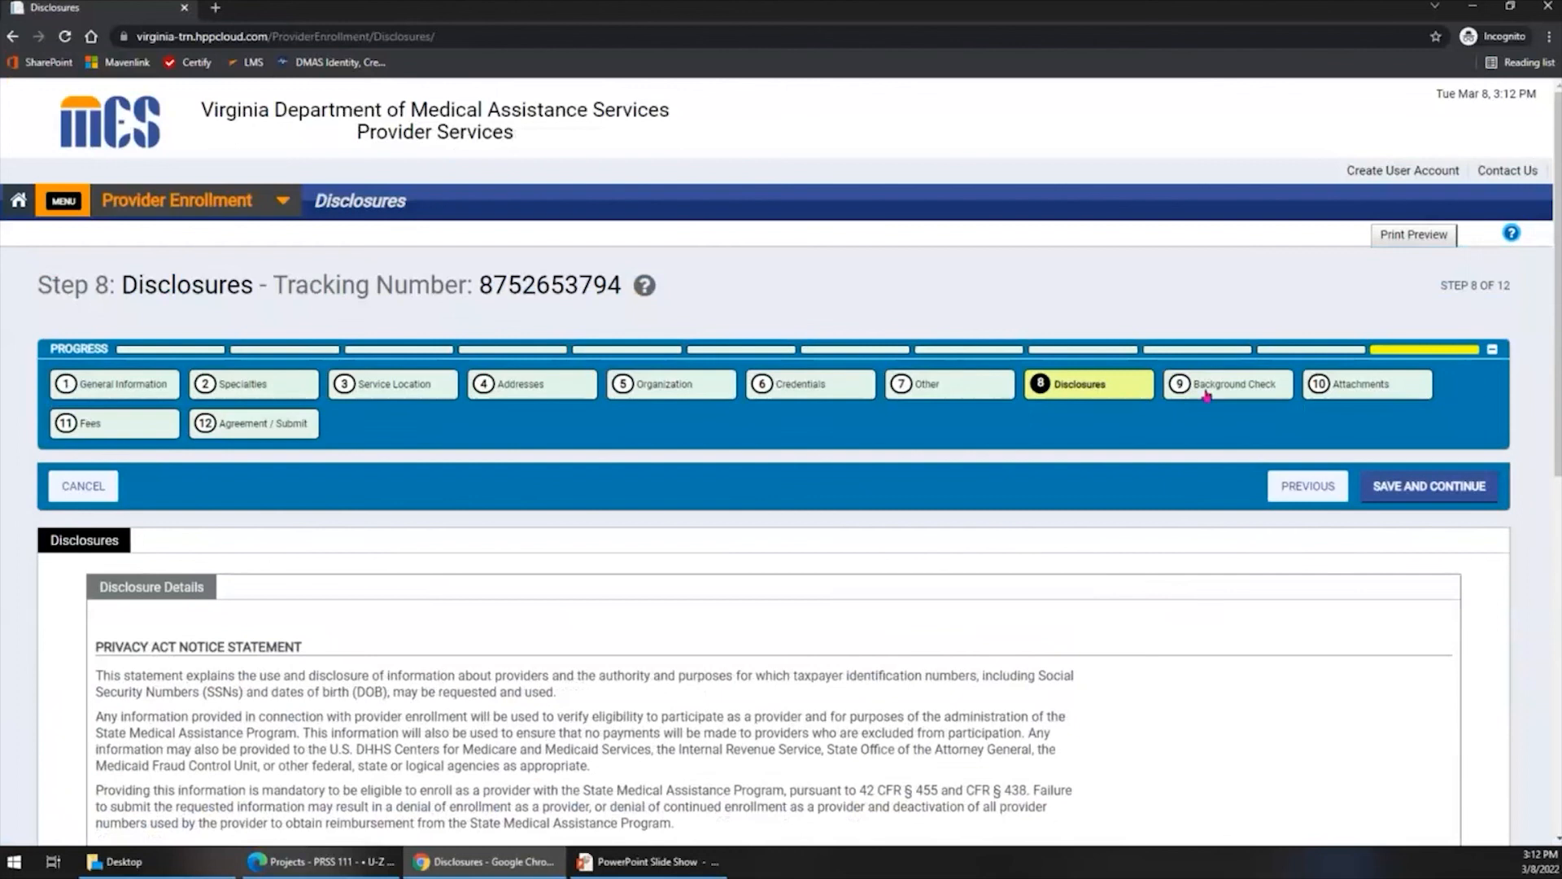
{"action": "left_click", "coordinate": [1207, 388]}
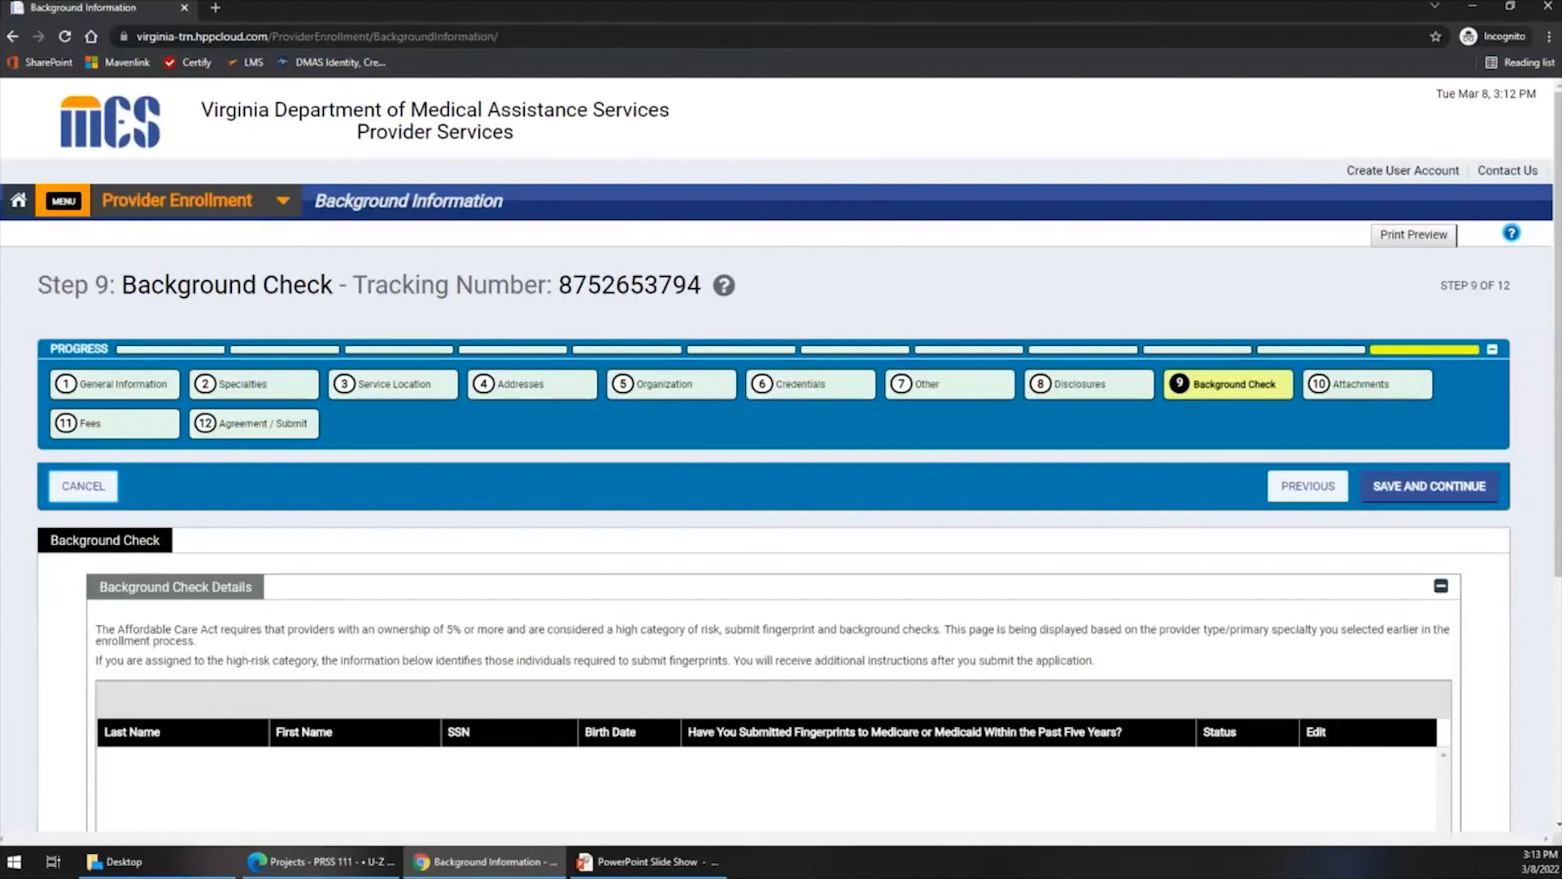
{"action": "scroll", "coordinate": [1299, 579], "scroll_direction": "down", "scroll_amount": 4}
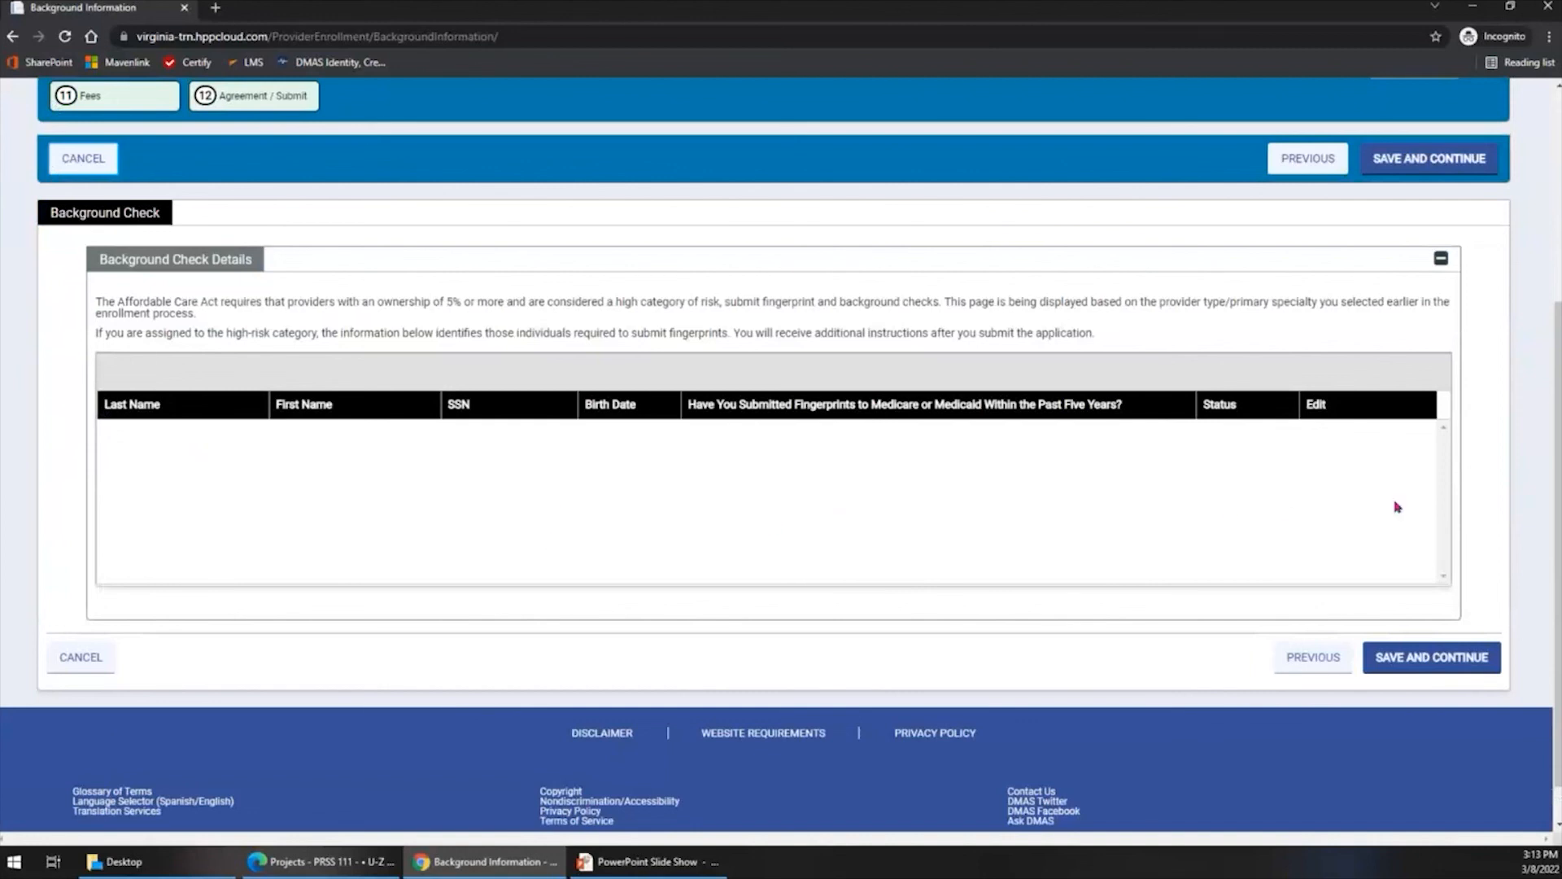
- Go to the Attachments step and review the additional information, the required attachments and the attachment details
{"action": "scroll", "coordinate": [1396, 506], "scroll_direction": "up", "scroll_amount": 4}
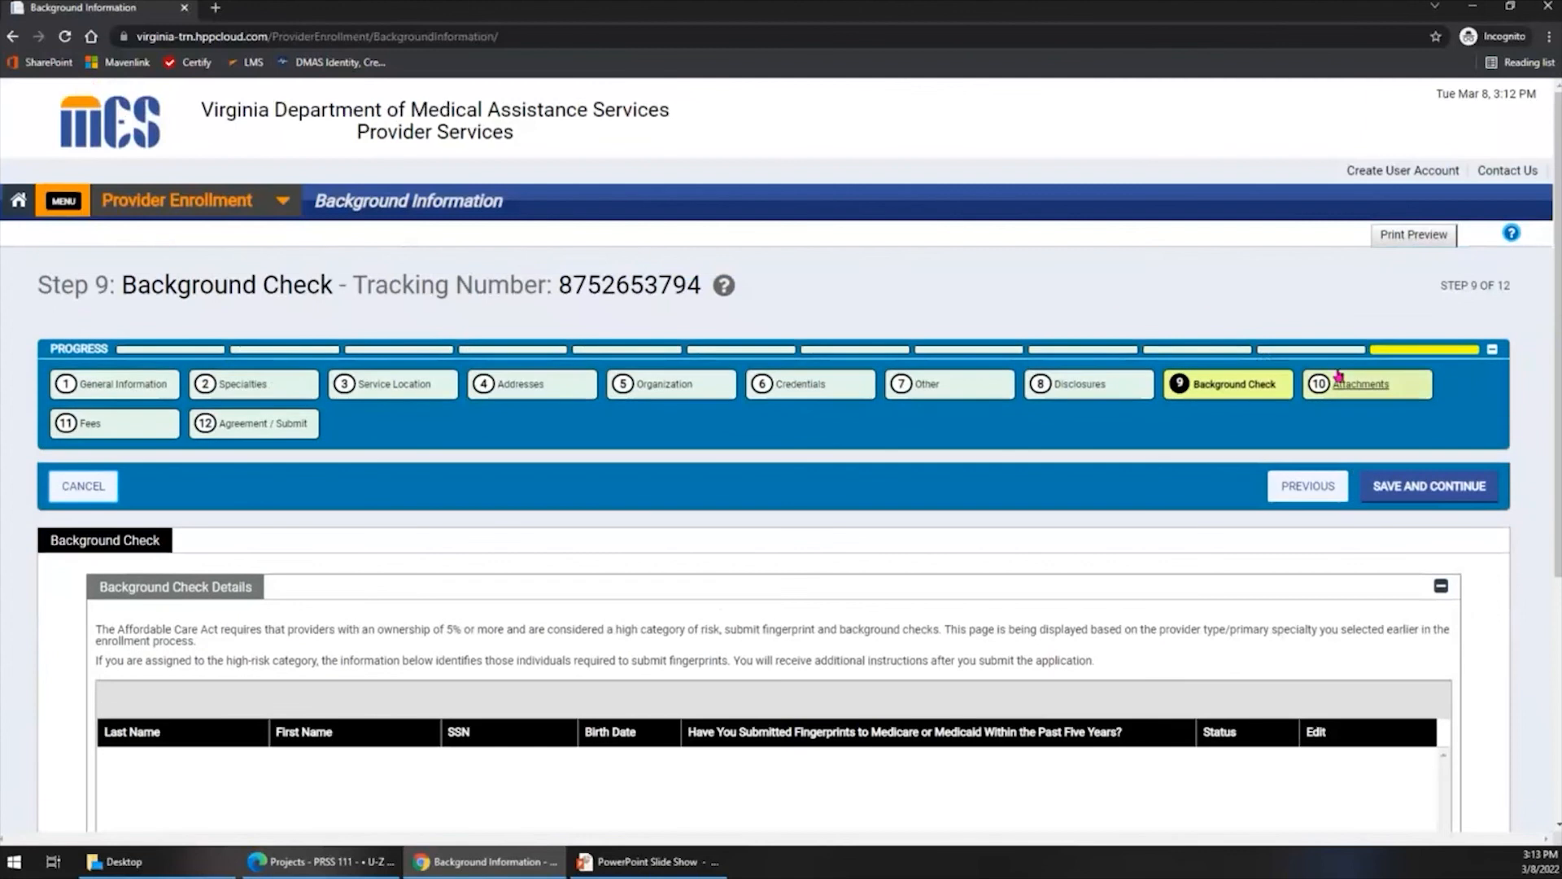
{"action": "left_click", "coordinate": [1346, 386]}
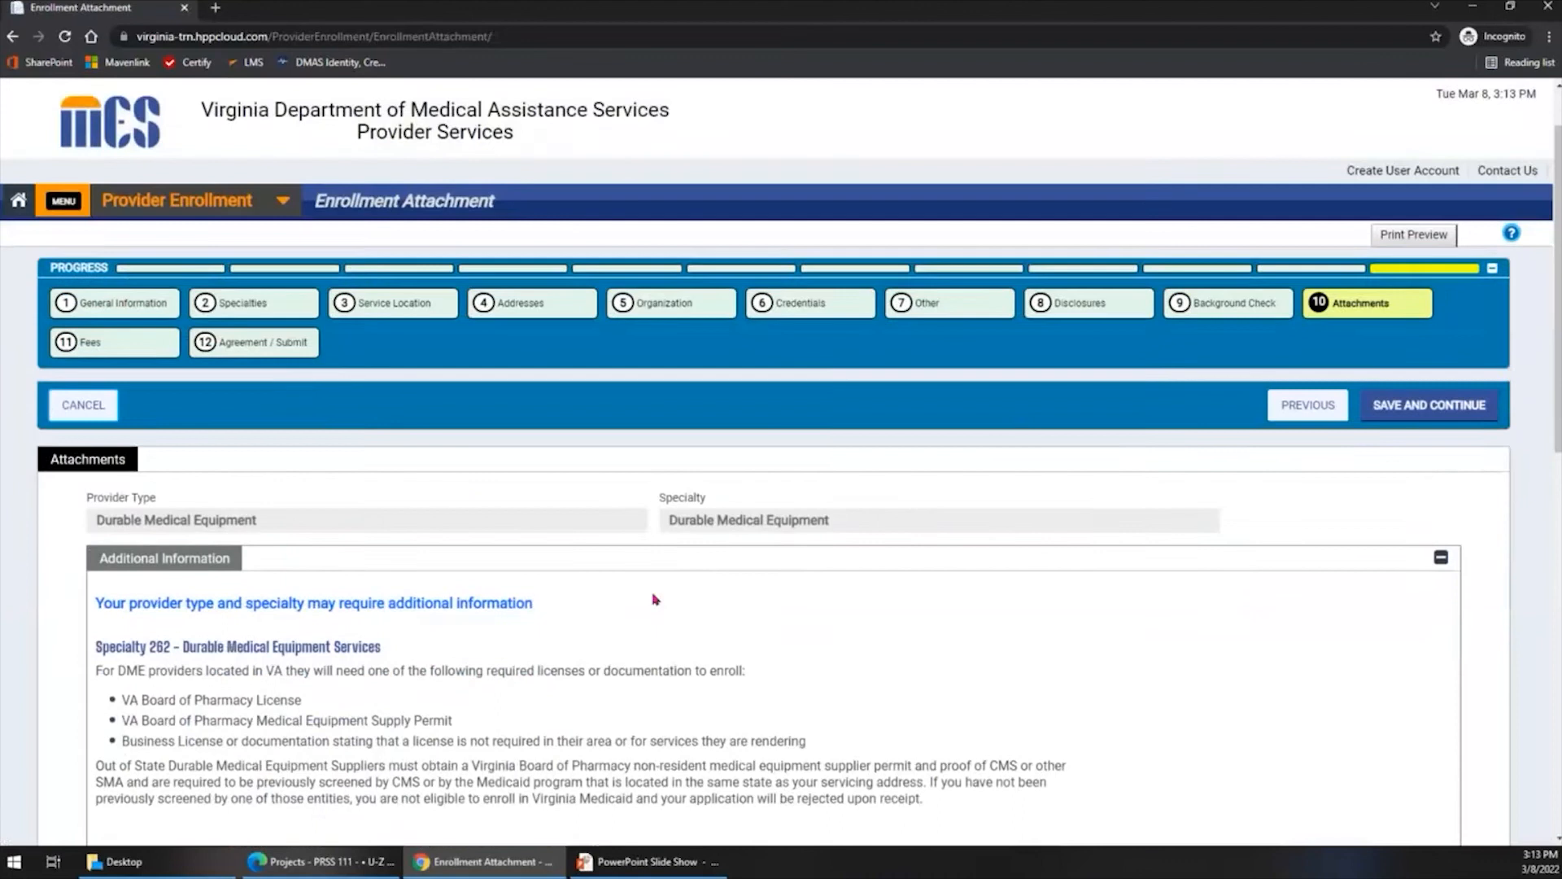
{"action": "scroll", "coordinate": [554, 484], "scroll_direction": "down", "scroll_amount": 3}
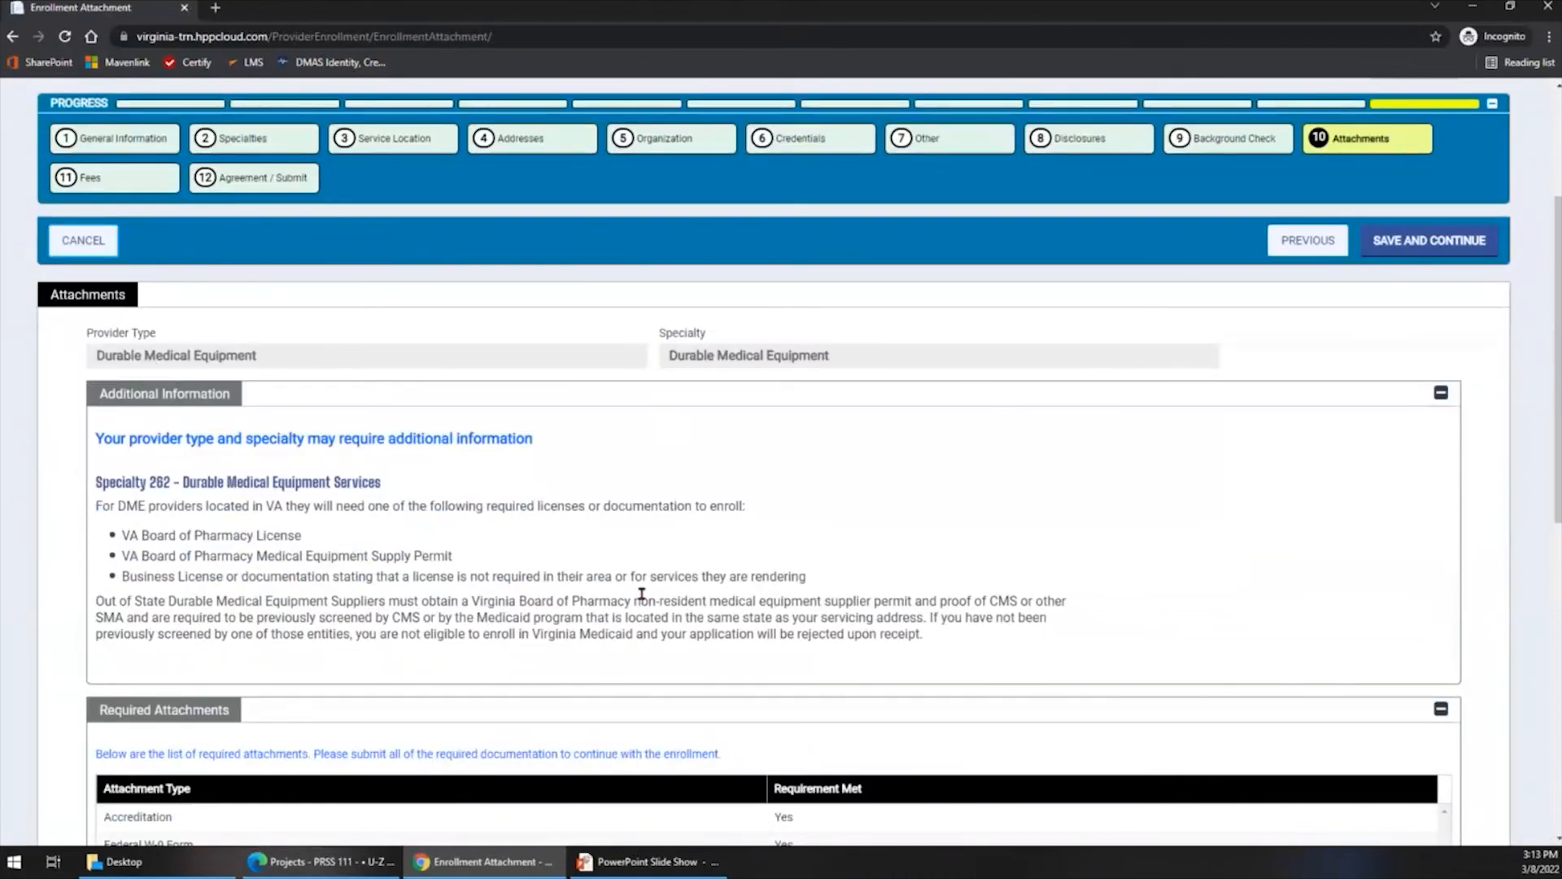
{"action": "scroll", "coordinate": [642, 594], "scroll_direction": "down", "scroll_amount": 2}
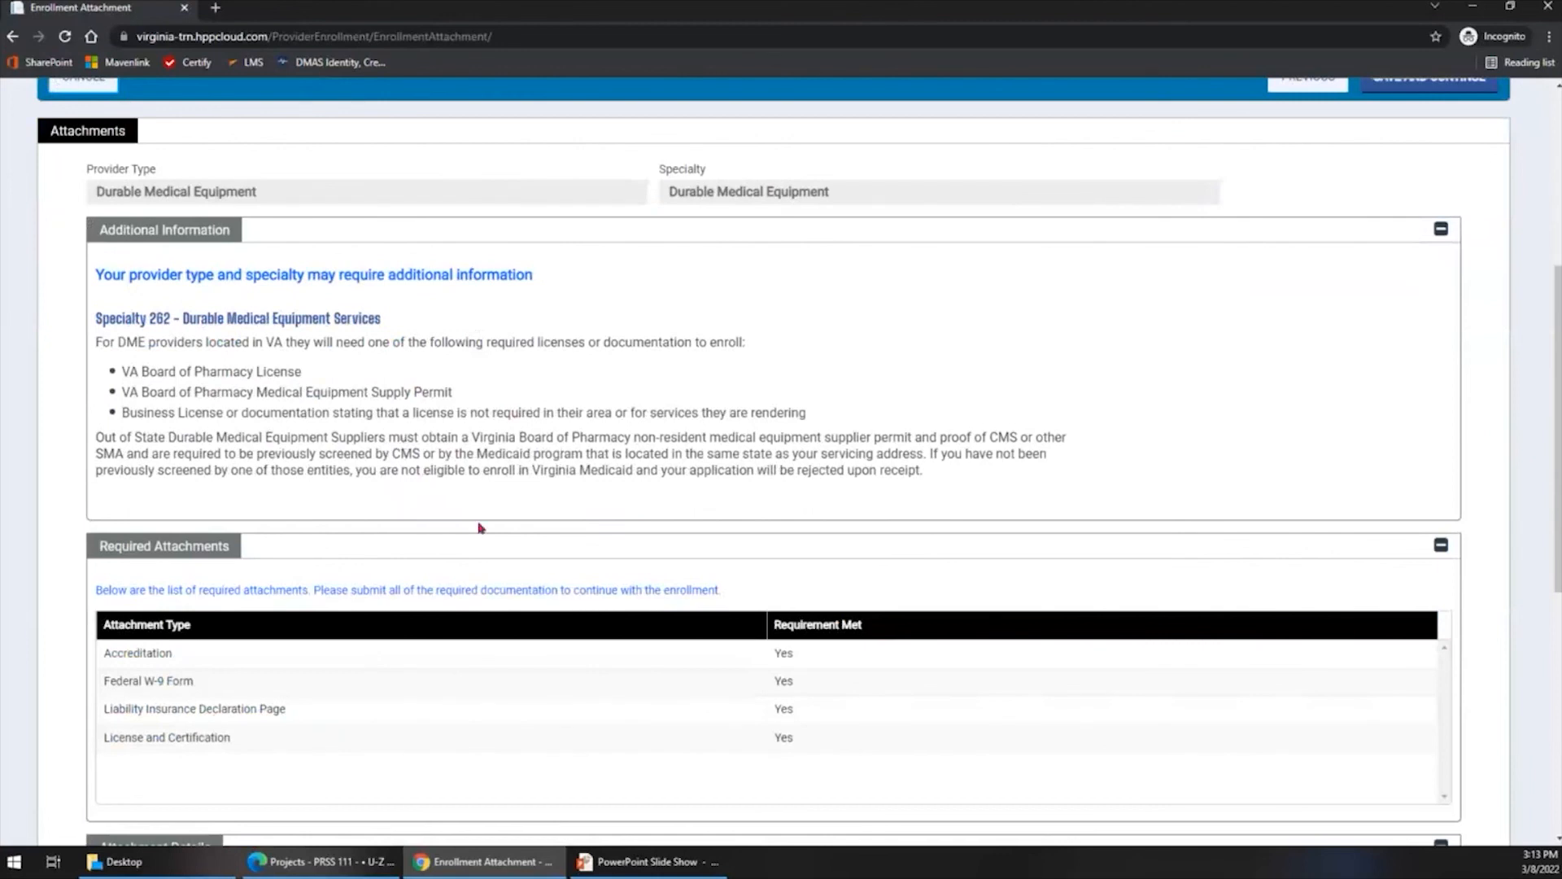
{"action": "scroll", "coordinate": [480, 528], "scroll_direction": "down", "scroll_amount": 3}
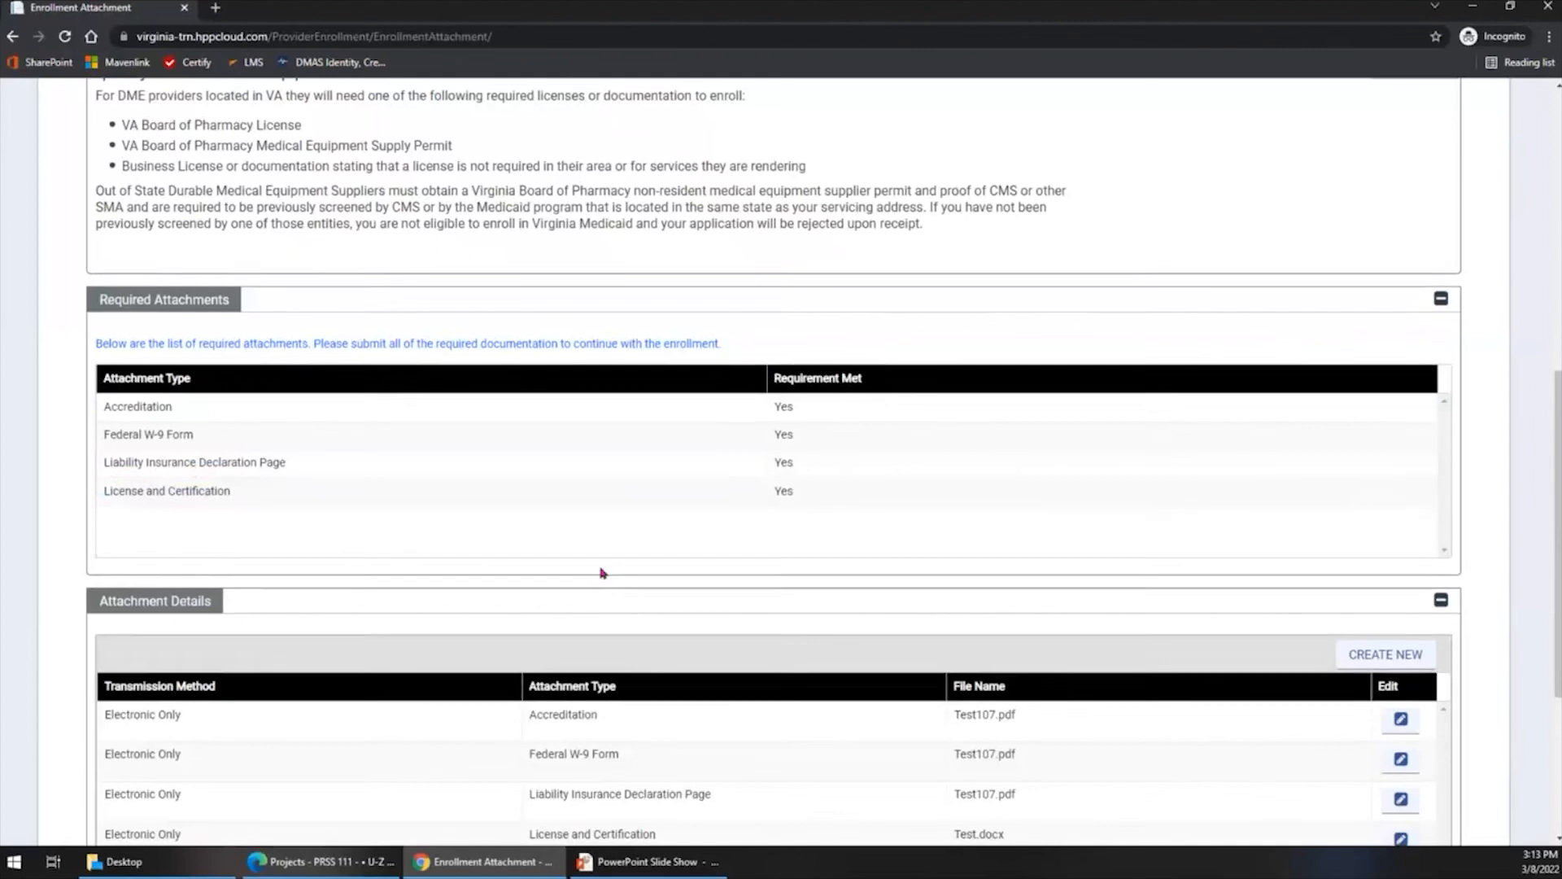
{"action": "scroll", "coordinate": [599, 572], "scroll_direction": "down", "scroll_amount": 3}
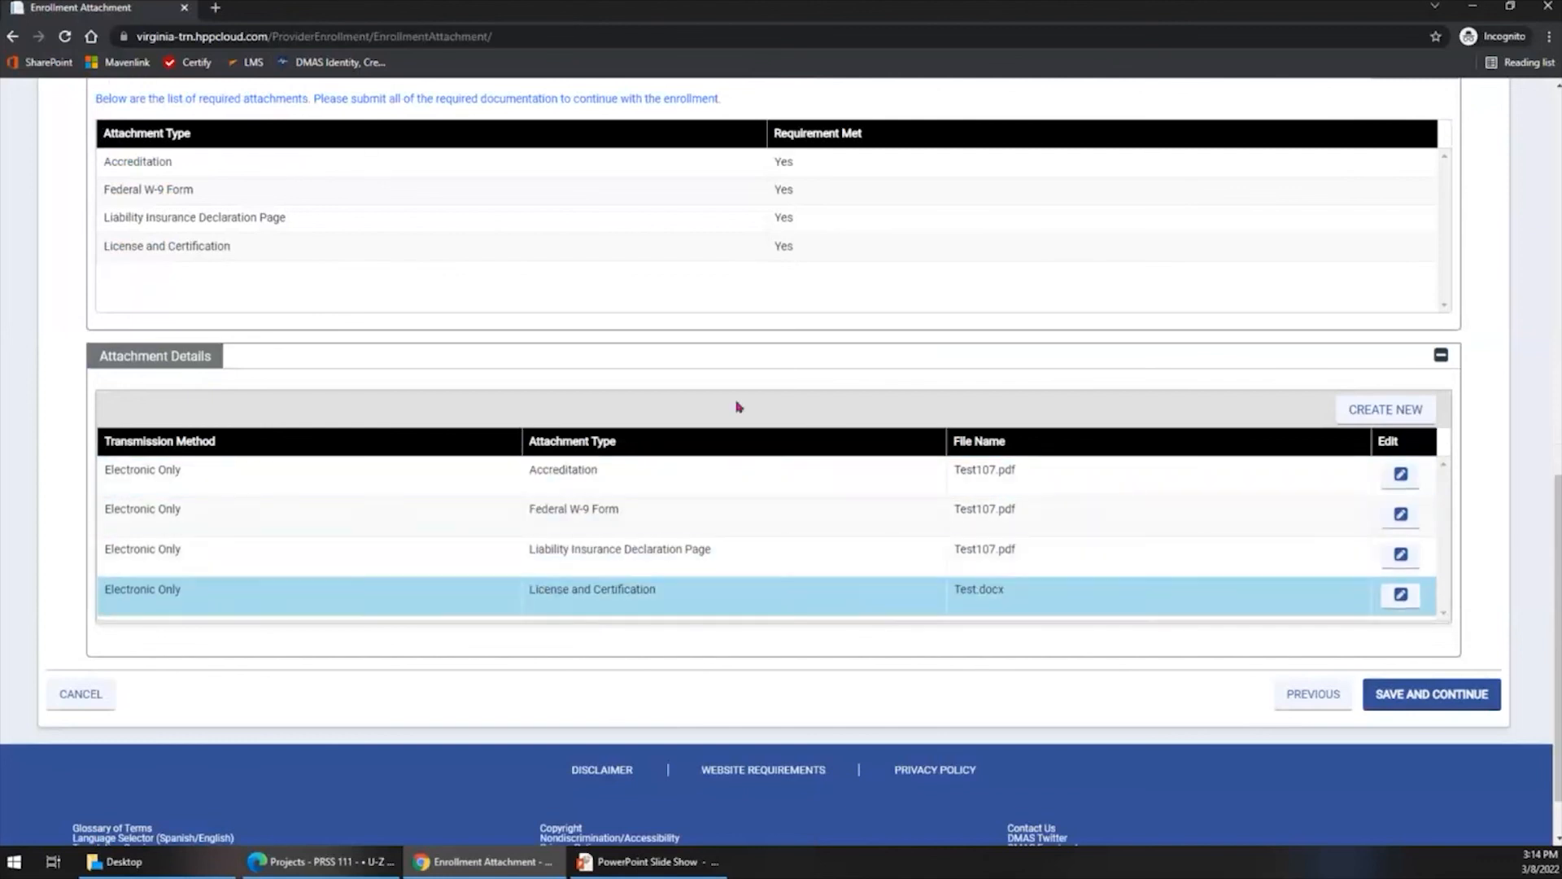
{"action": "scroll", "coordinate": [755, 391], "scroll_direction": "up", "scroll_amount": 1}
{"action": "scroll", "coordinate": [757, 389], "scroll_direction": "up", "scroll_amount": 2}
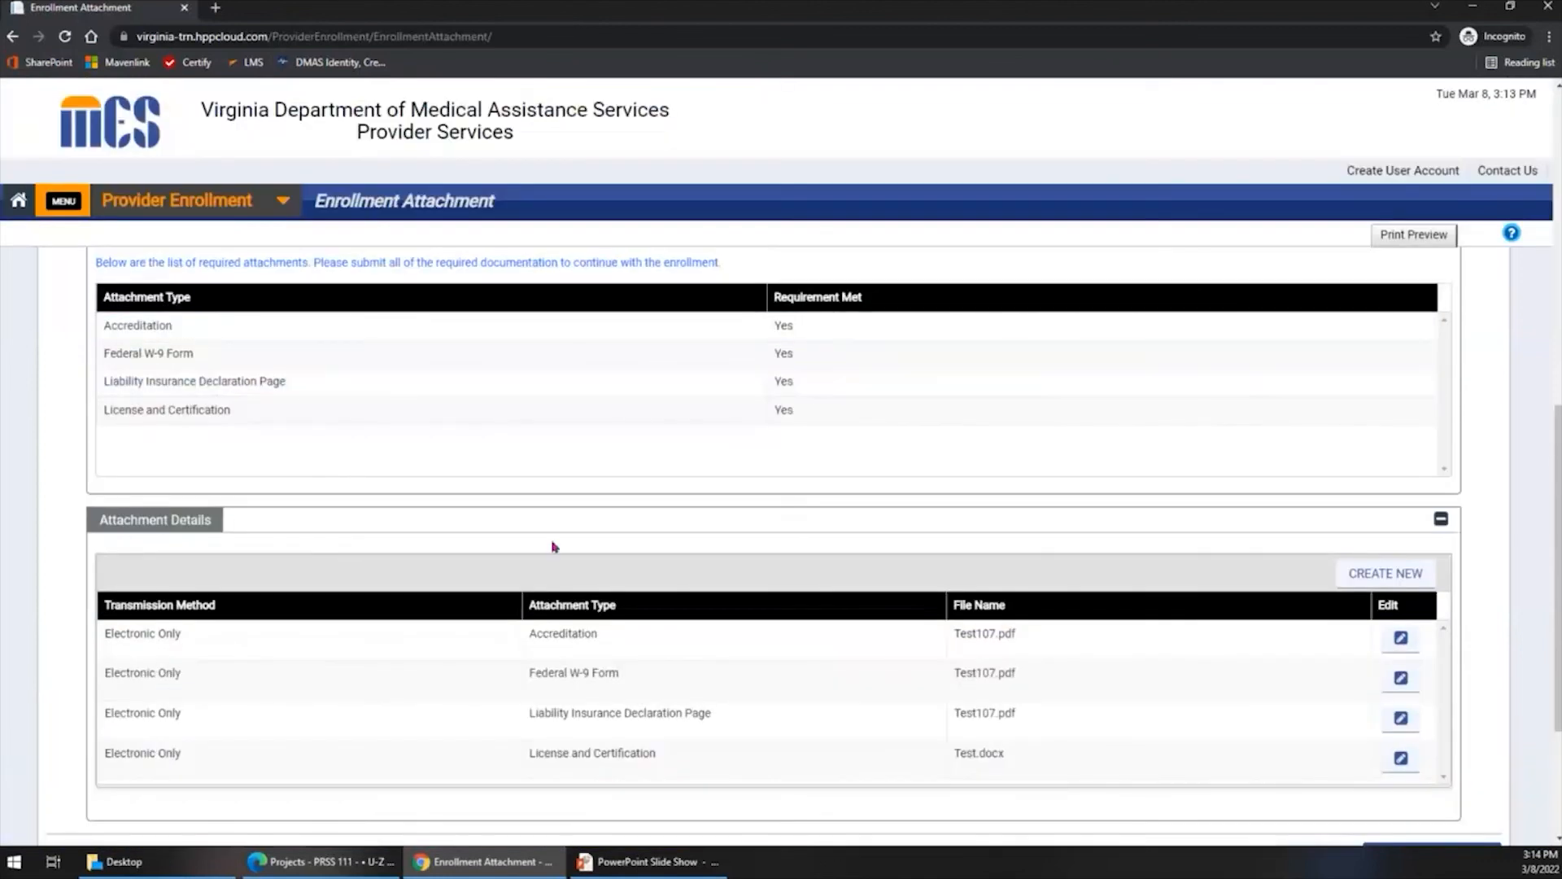
{"action": "scroll", "coordinate": [553, 546], "scroll_direction": "down", "scroll_amount": 3}
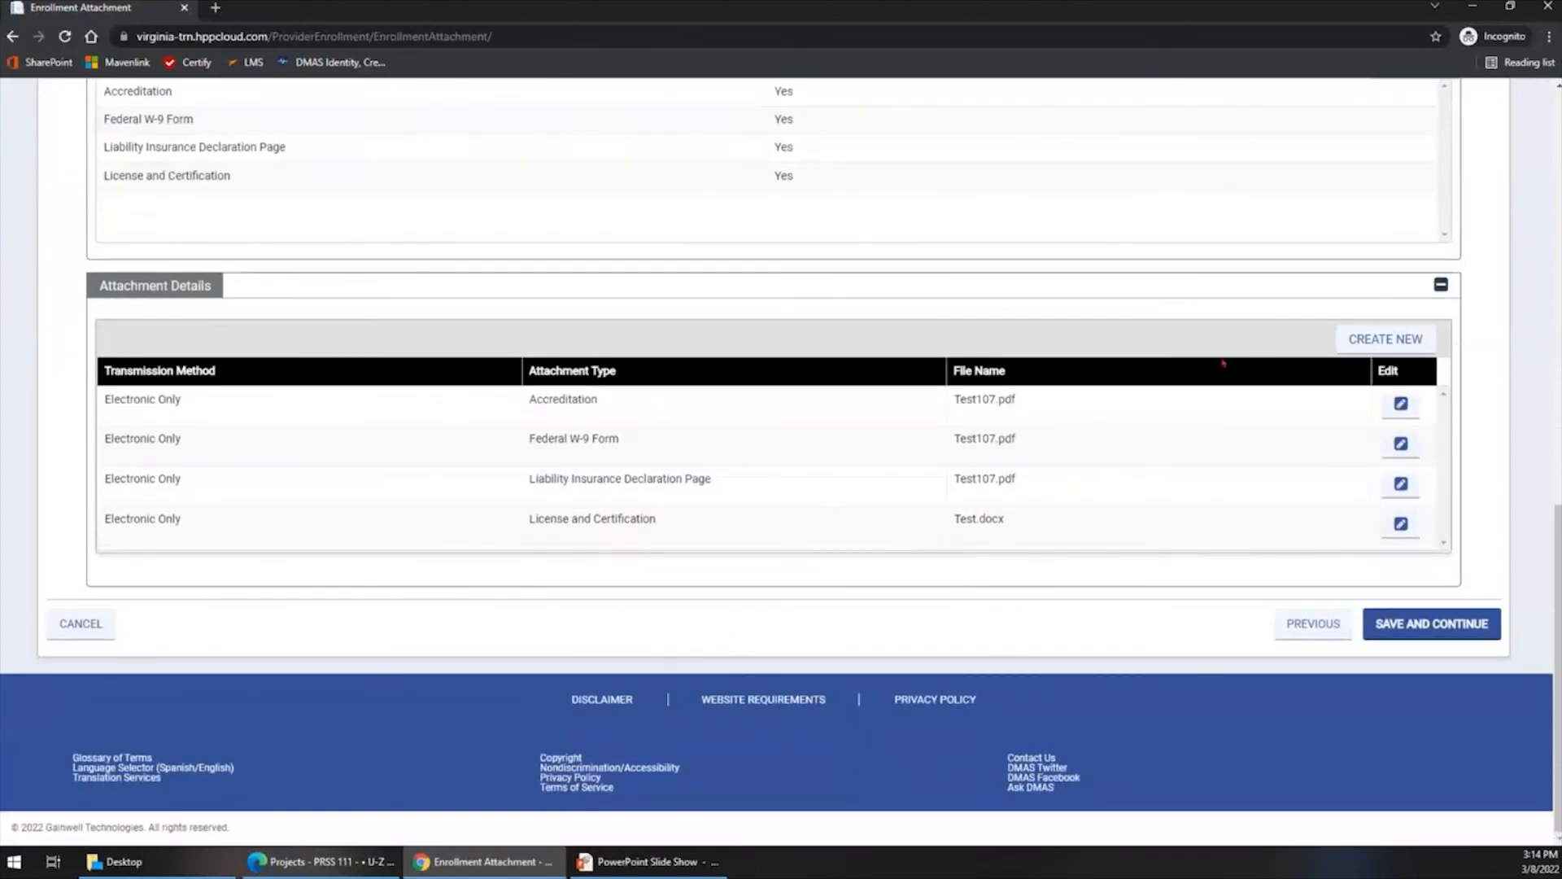
- Start a new attachment with transmission method Electronic Only and type License and Certification, and cancel it without uploading a file
{"action": "left_click", "coordinate": [1360, 342]}
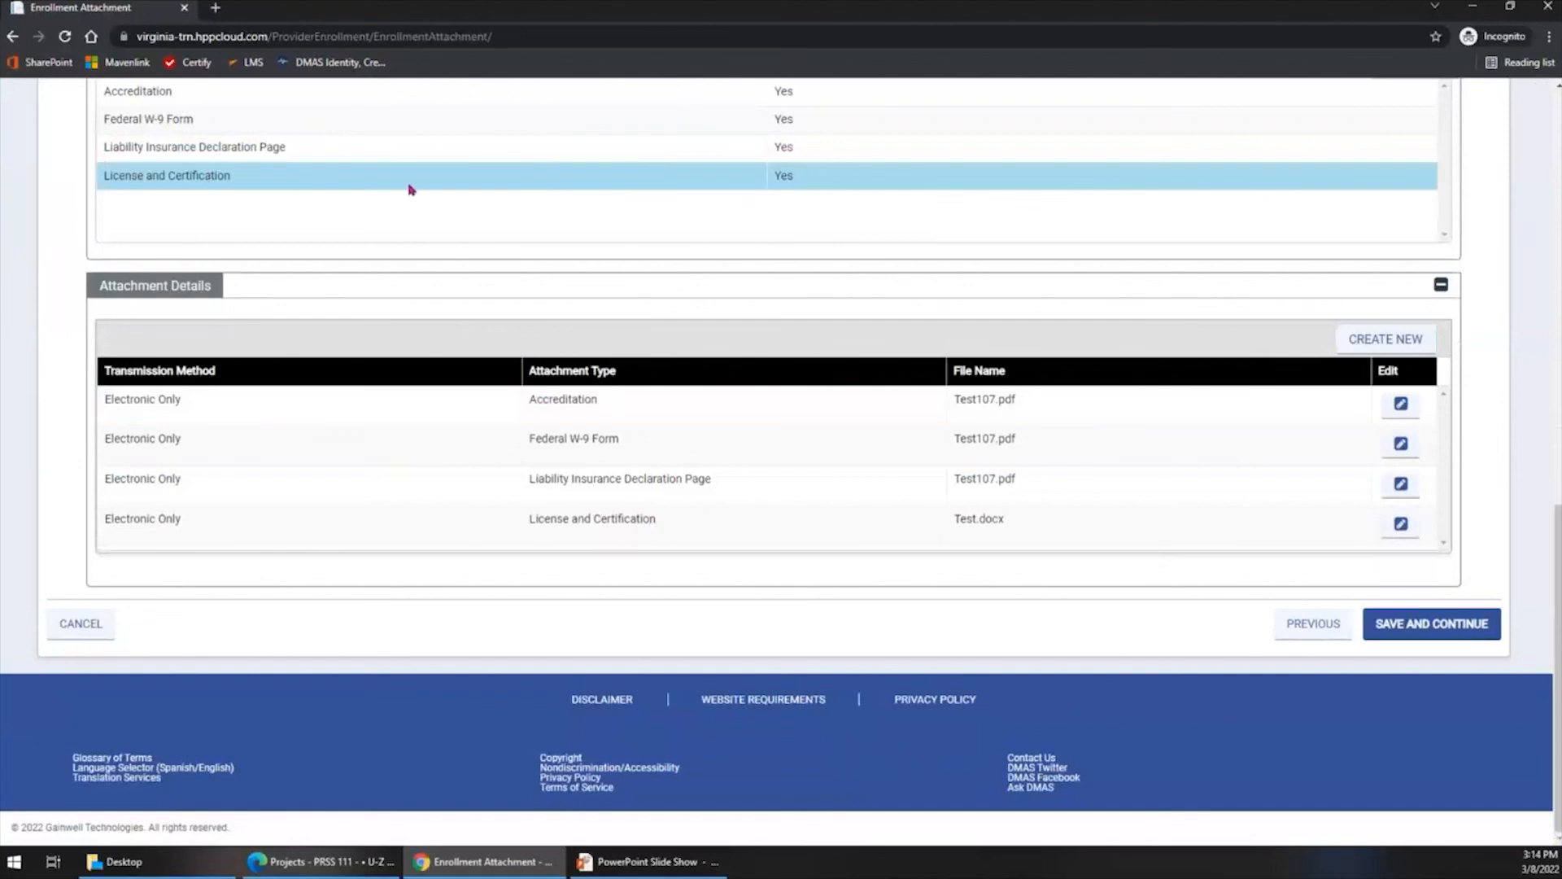
{"action": "left_click", "coordinate": [1353, 345]}
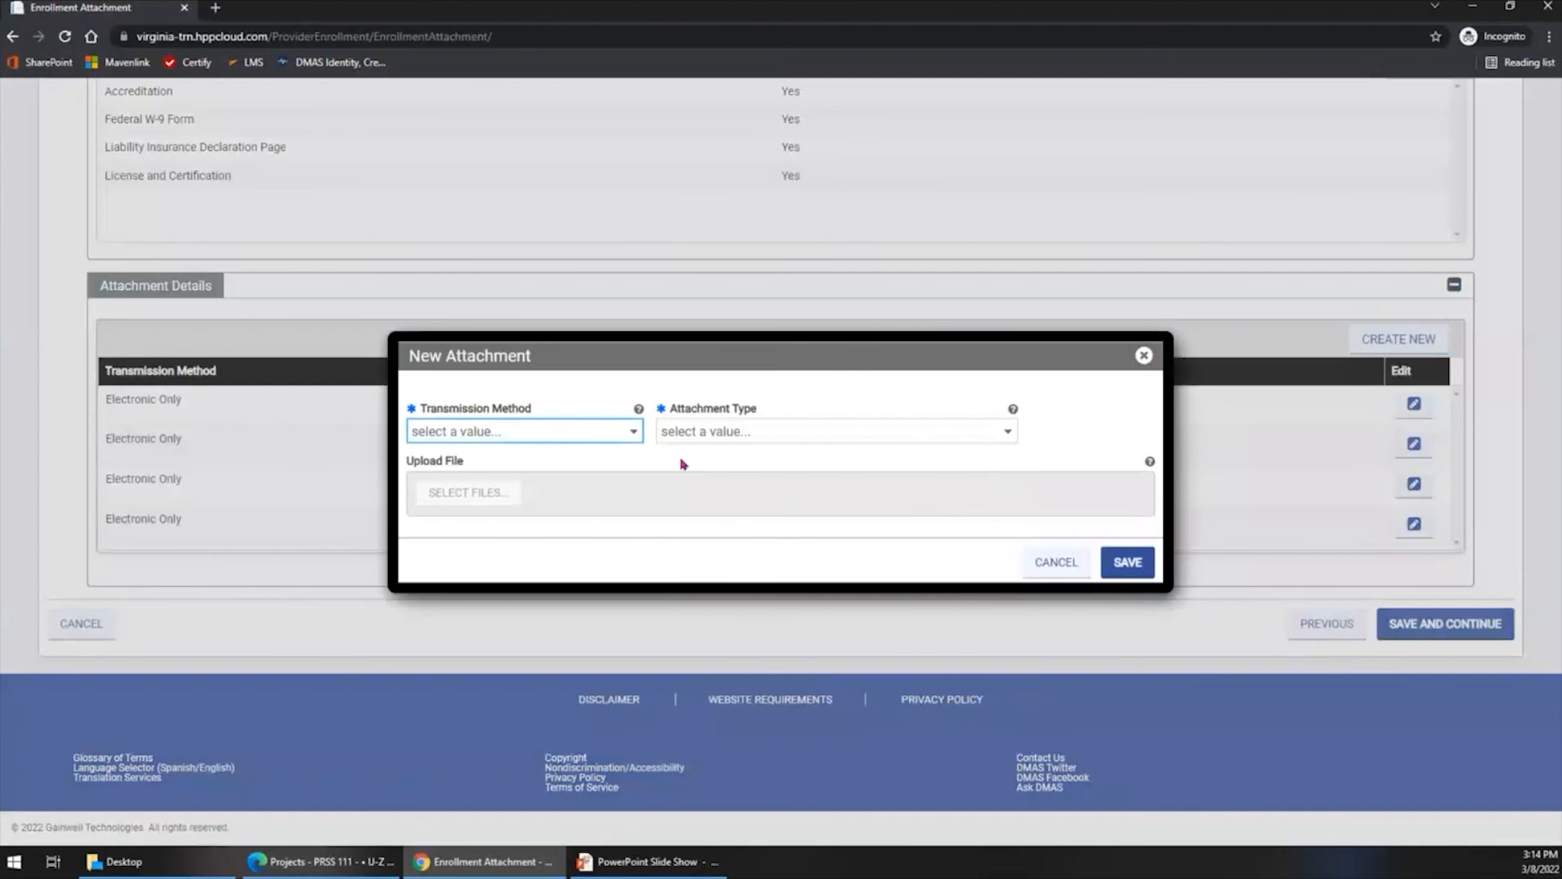
{"action": "left_click", "coordinate": [634, 432]}
{"action": "left_click", "coordinate": [597, 479]}
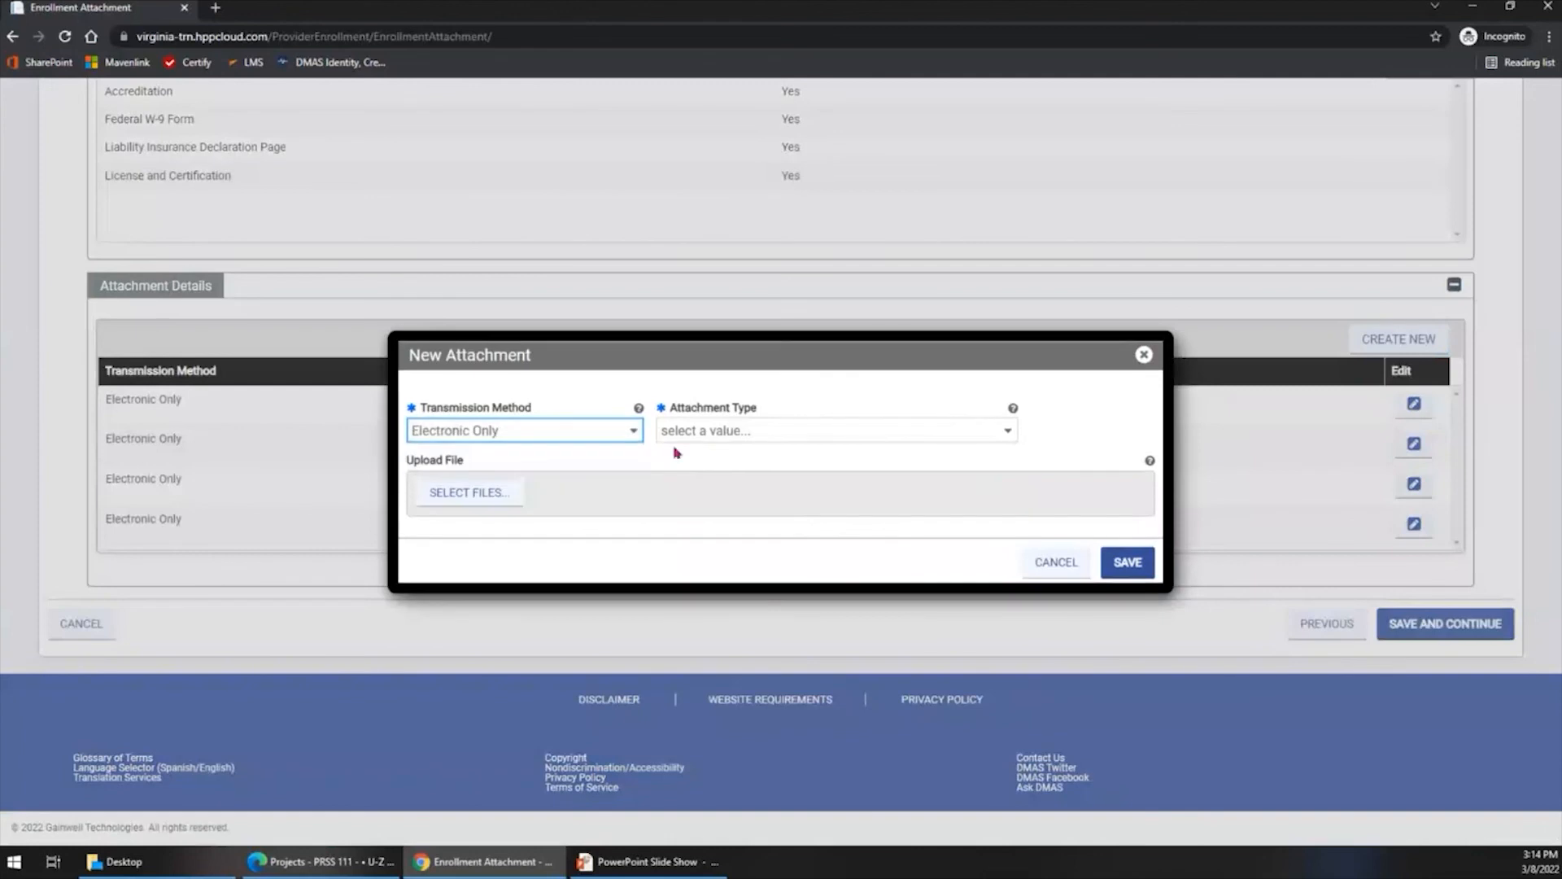
{"action": "left_click", "coordinate": [1006, 433]}
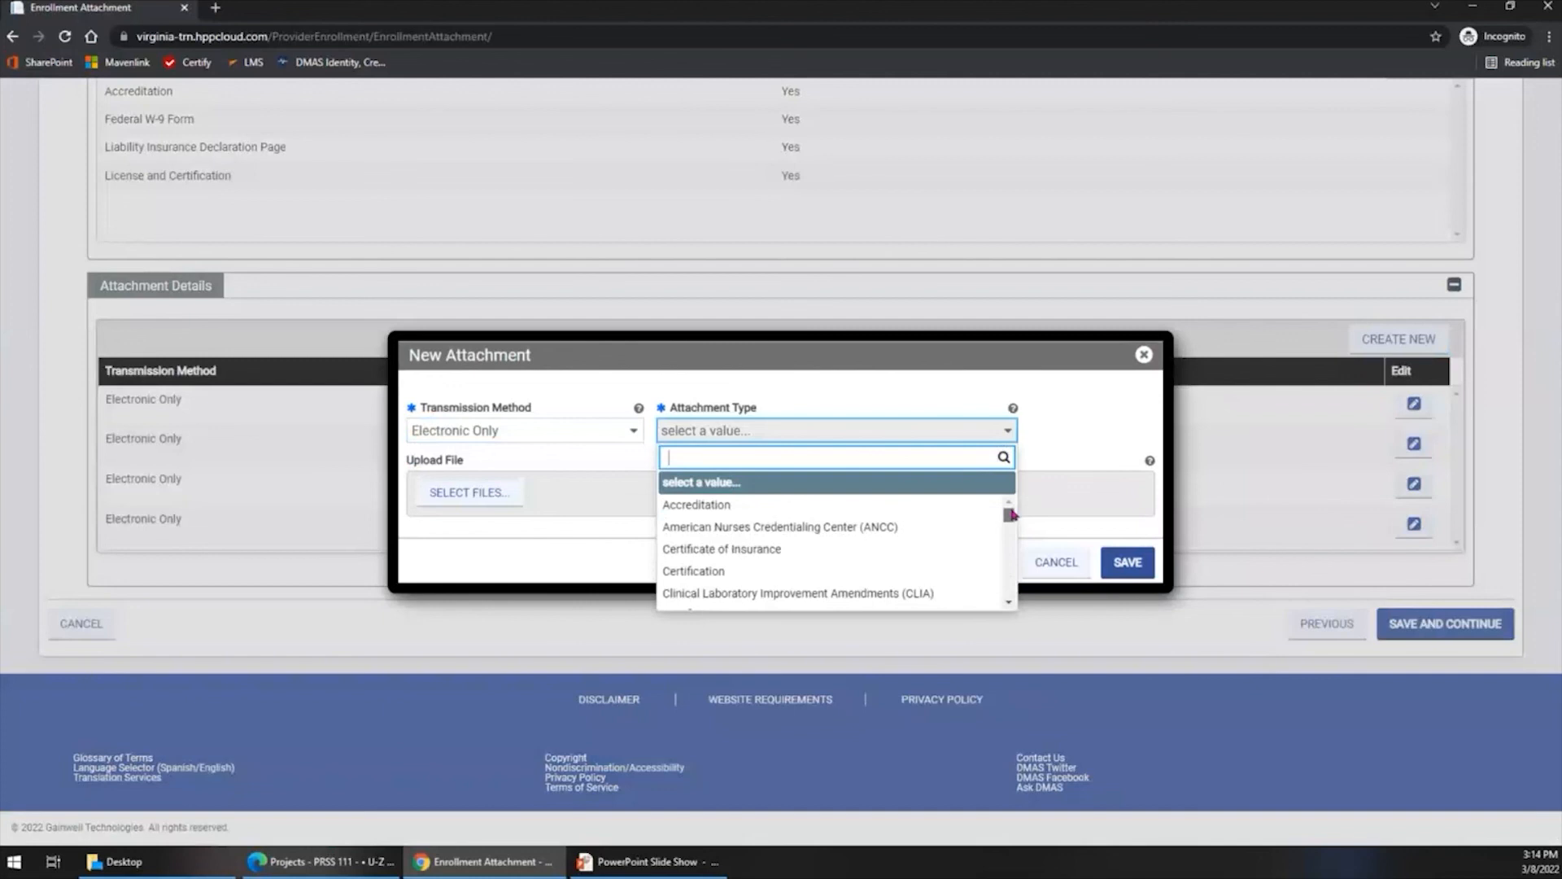
{"action": "left_click_drag", "start_coordinate": [1011, 514], "coordinate": [1011, 555]}
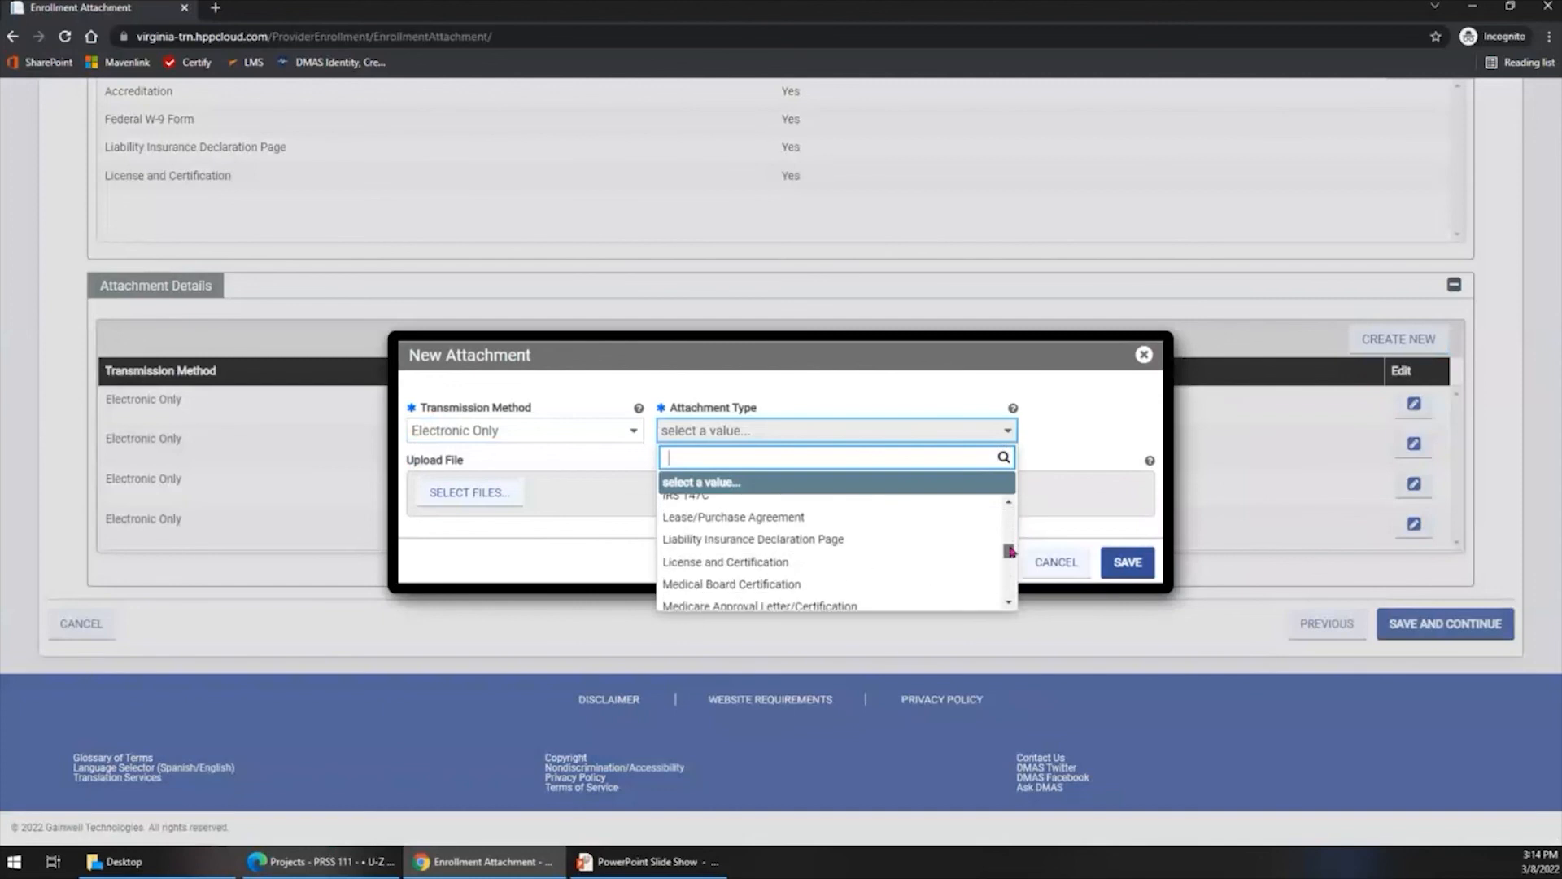
{"action": "left_click", "coordinate": [864, 562]}
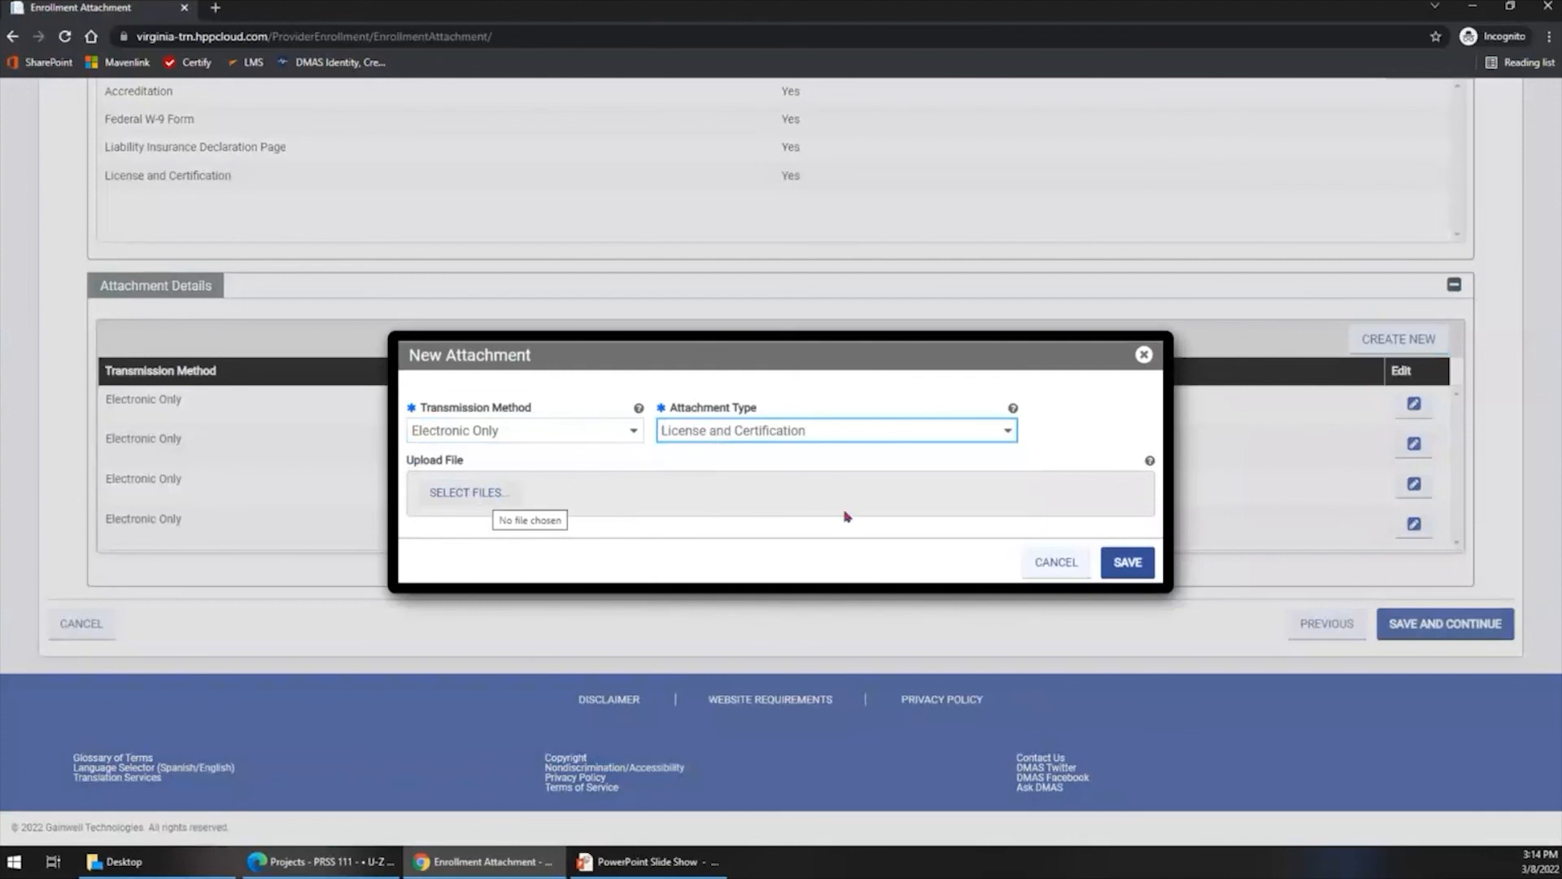
{"action": "left_click", "coordinate": [1032, 567]}
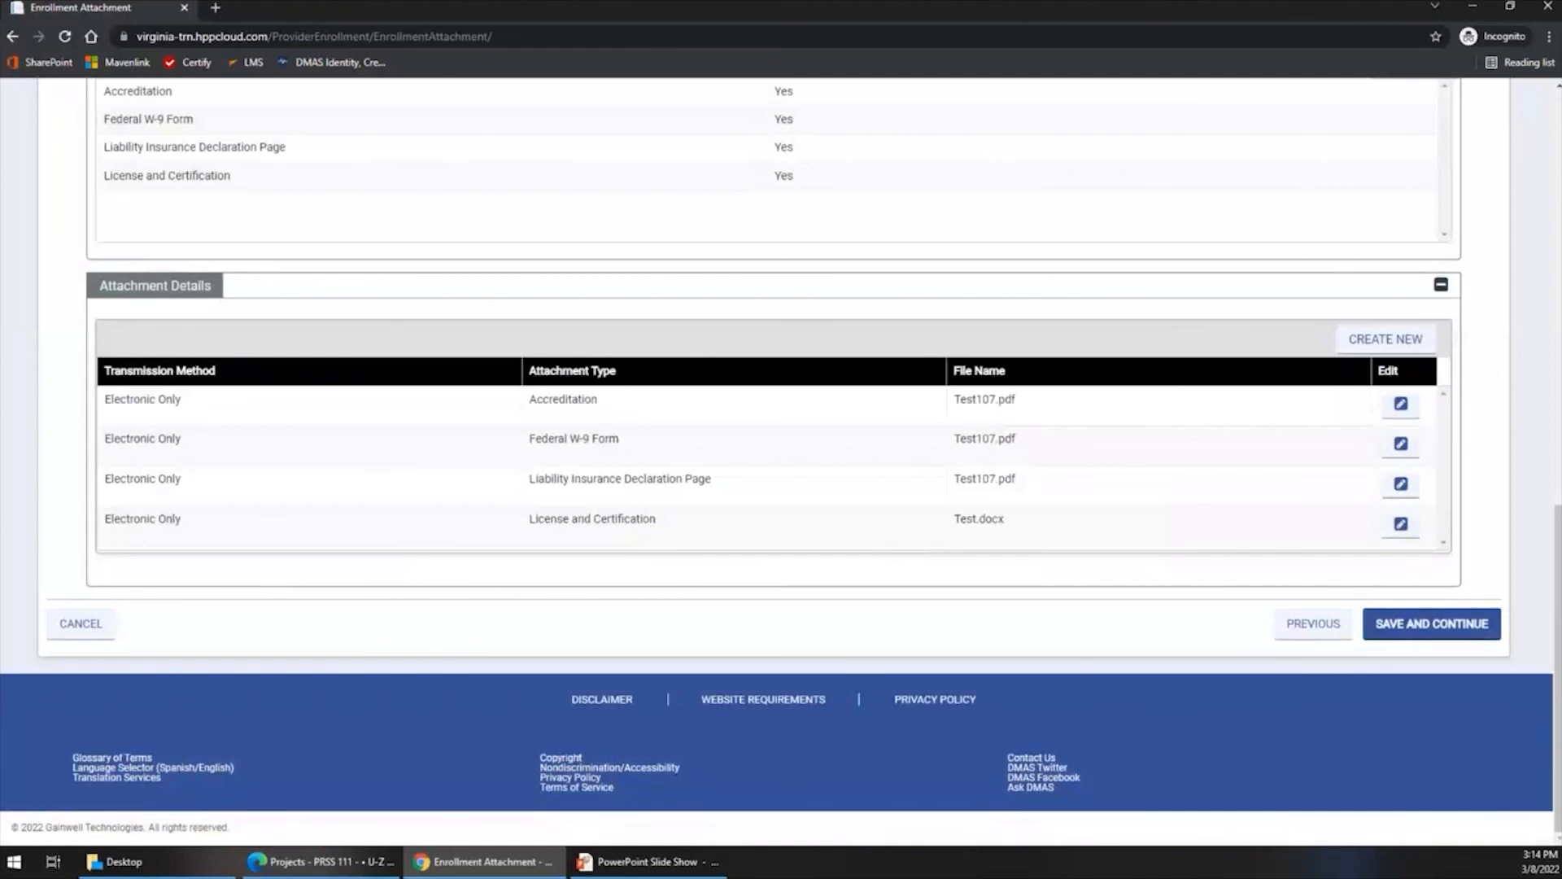
- Go to the Fees step, declining to save the changes on the Attachments page
{"action": "scroll", "coordinate": [1055, 583], "scroll_direction": "up", "scroll_amount": 7}
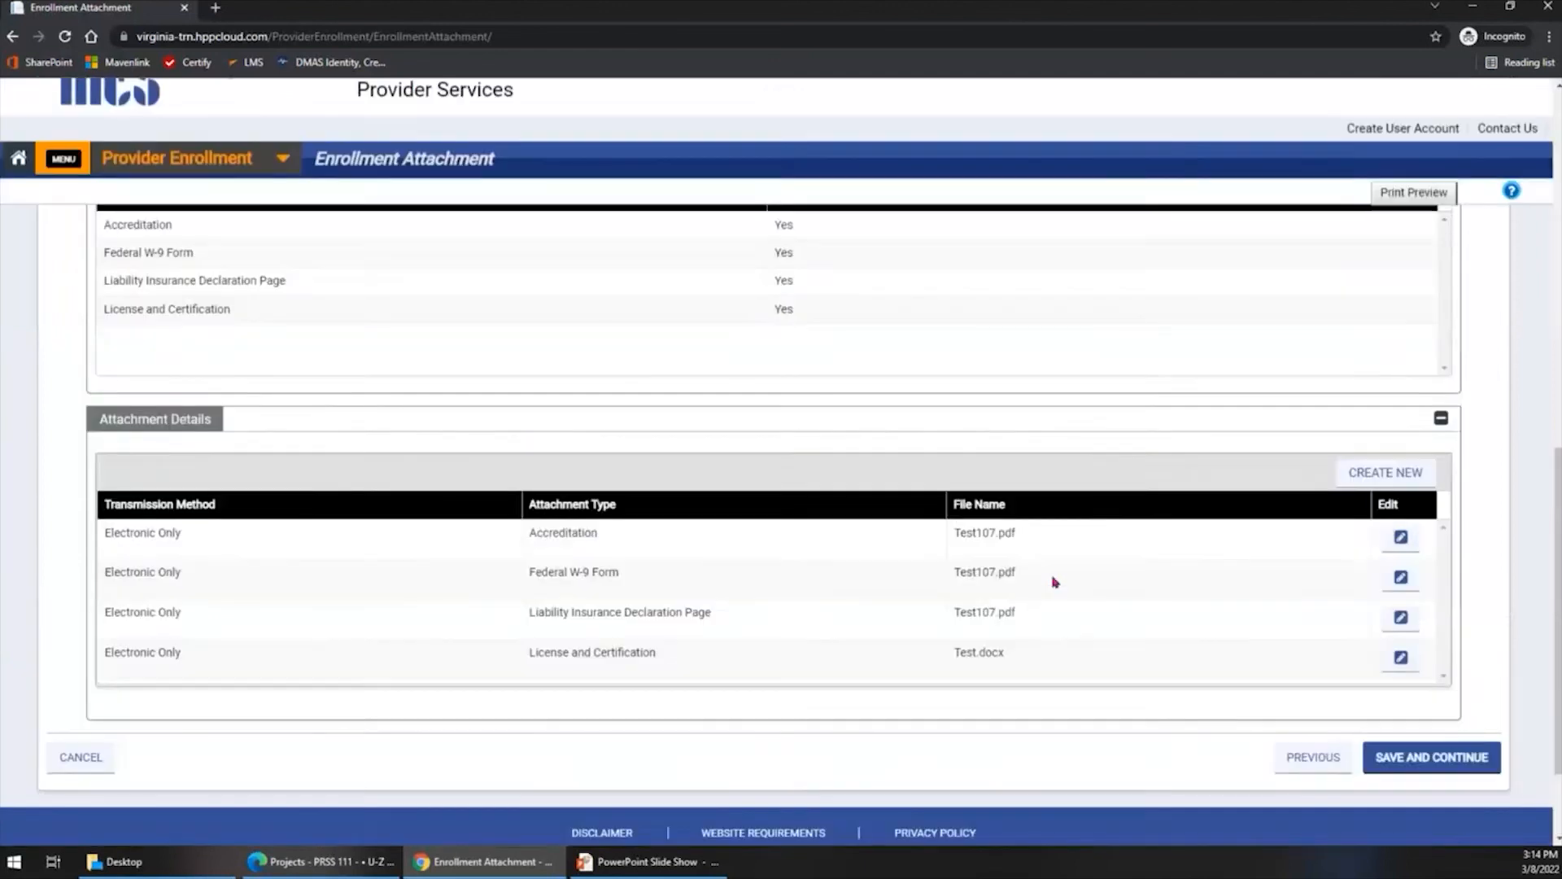
{"action": "scroll", "coordinate": [1055, 583], "scroll_direction": "up", "scroll_amount": 5}
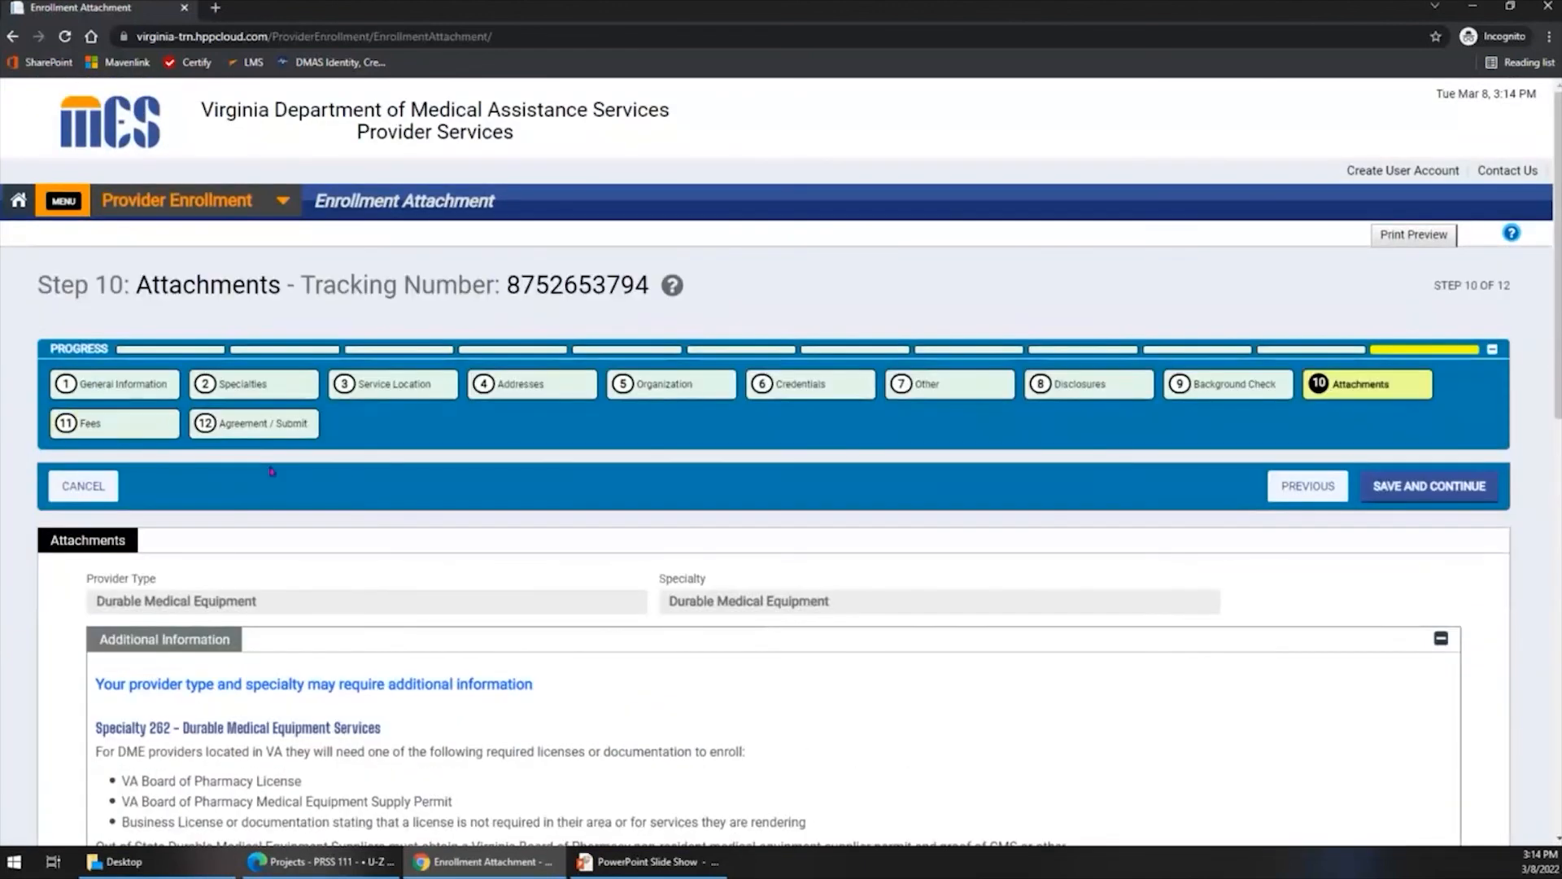
{"action": "left_click", "coordinate": [87, 421]}
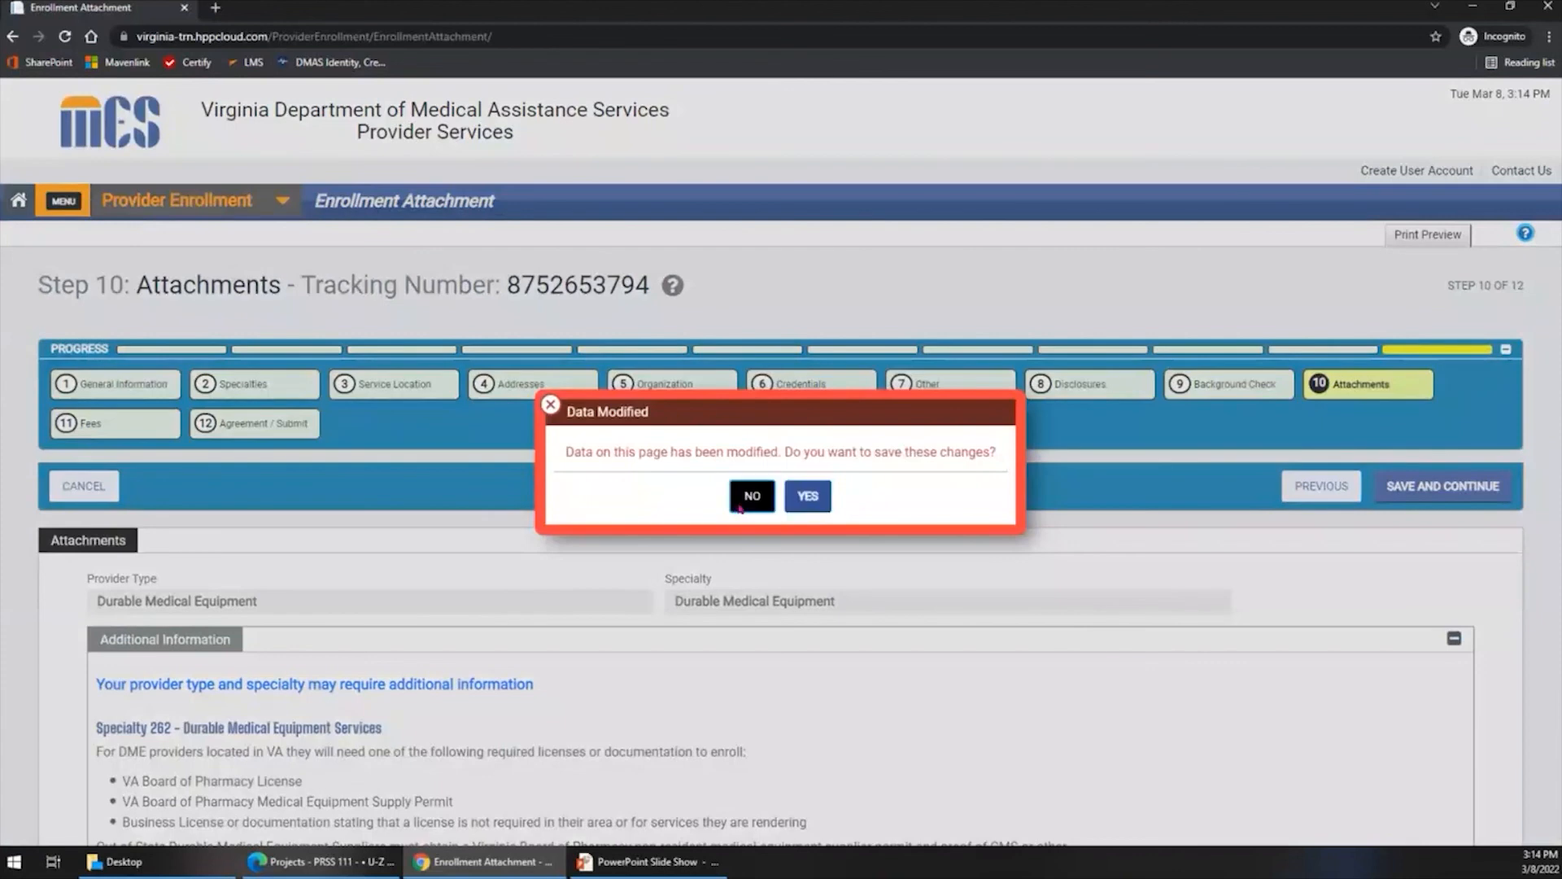
{"action": "left_click", "coordinate": [740, 509]}
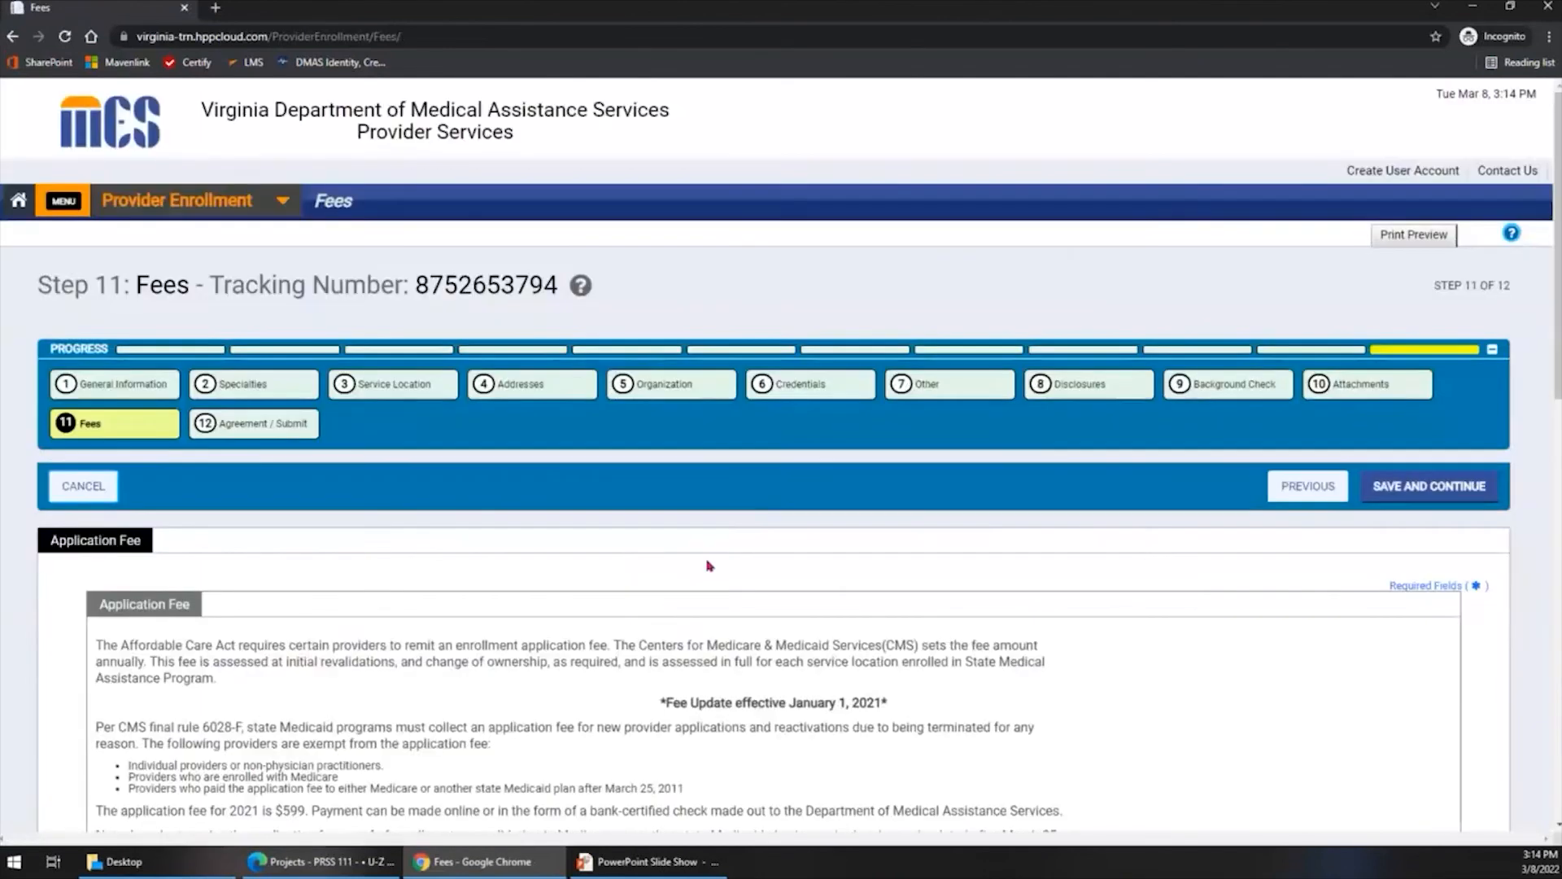
- Review the application fee rules, the four application fee questions and the amount due on the Fees step
{"action": "scroll", "coordinate": [708, 558], "scroll_direction": "down", "scroll_amount": 4}
{"action": "scroll", "coordinate": [706, 561], "scroll_direction": "down", "scroll_amount": 1}
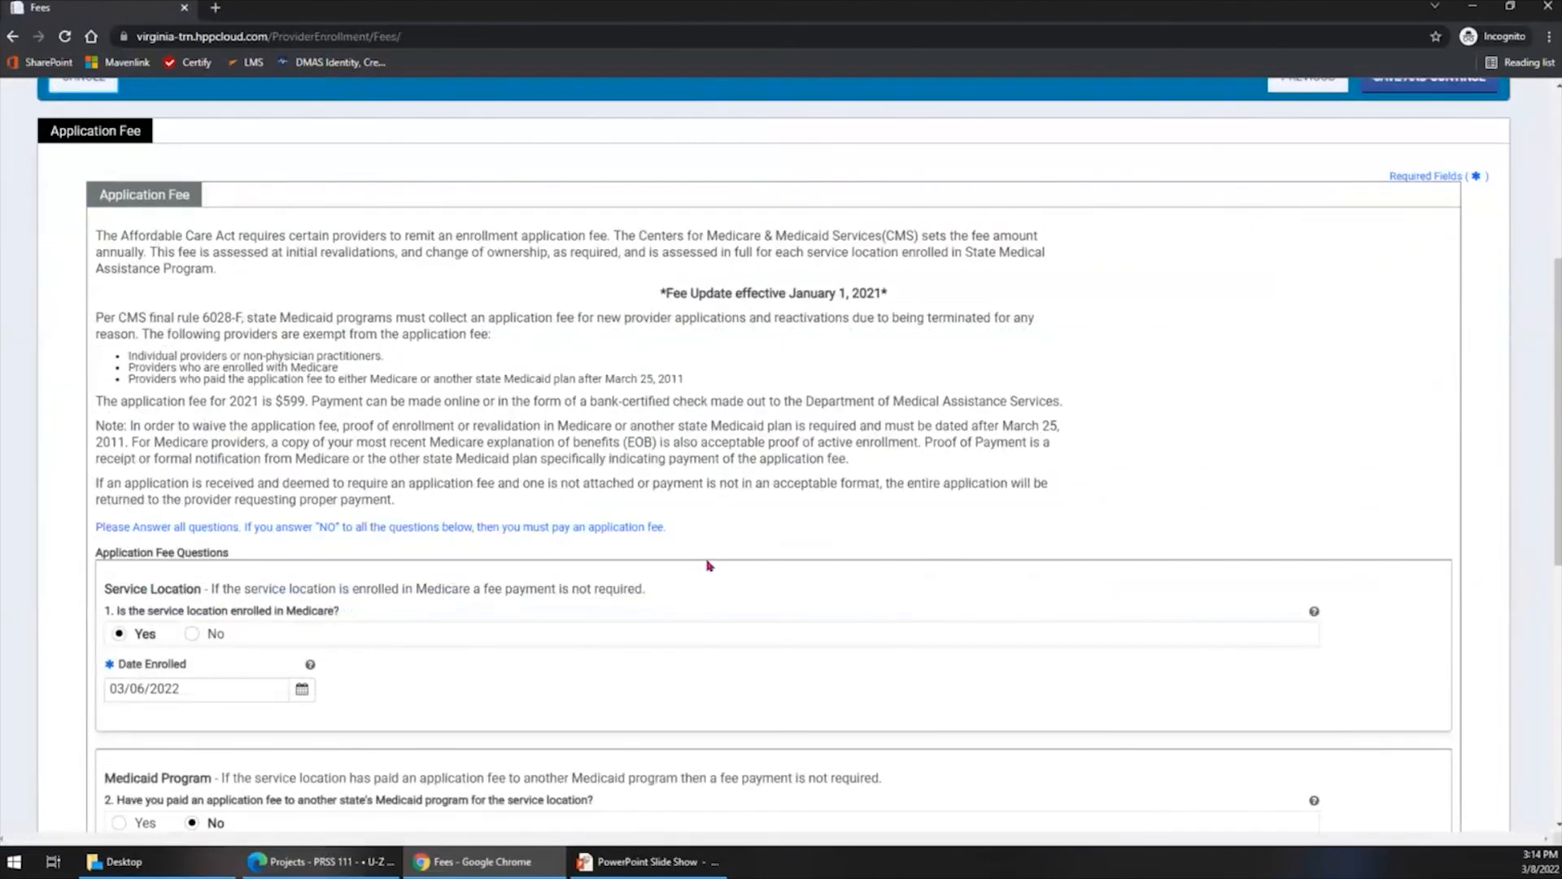
{"action": "scroll", "coordinate": [708, 566], "scroll_direction": "down", "scroll_amount": 4}
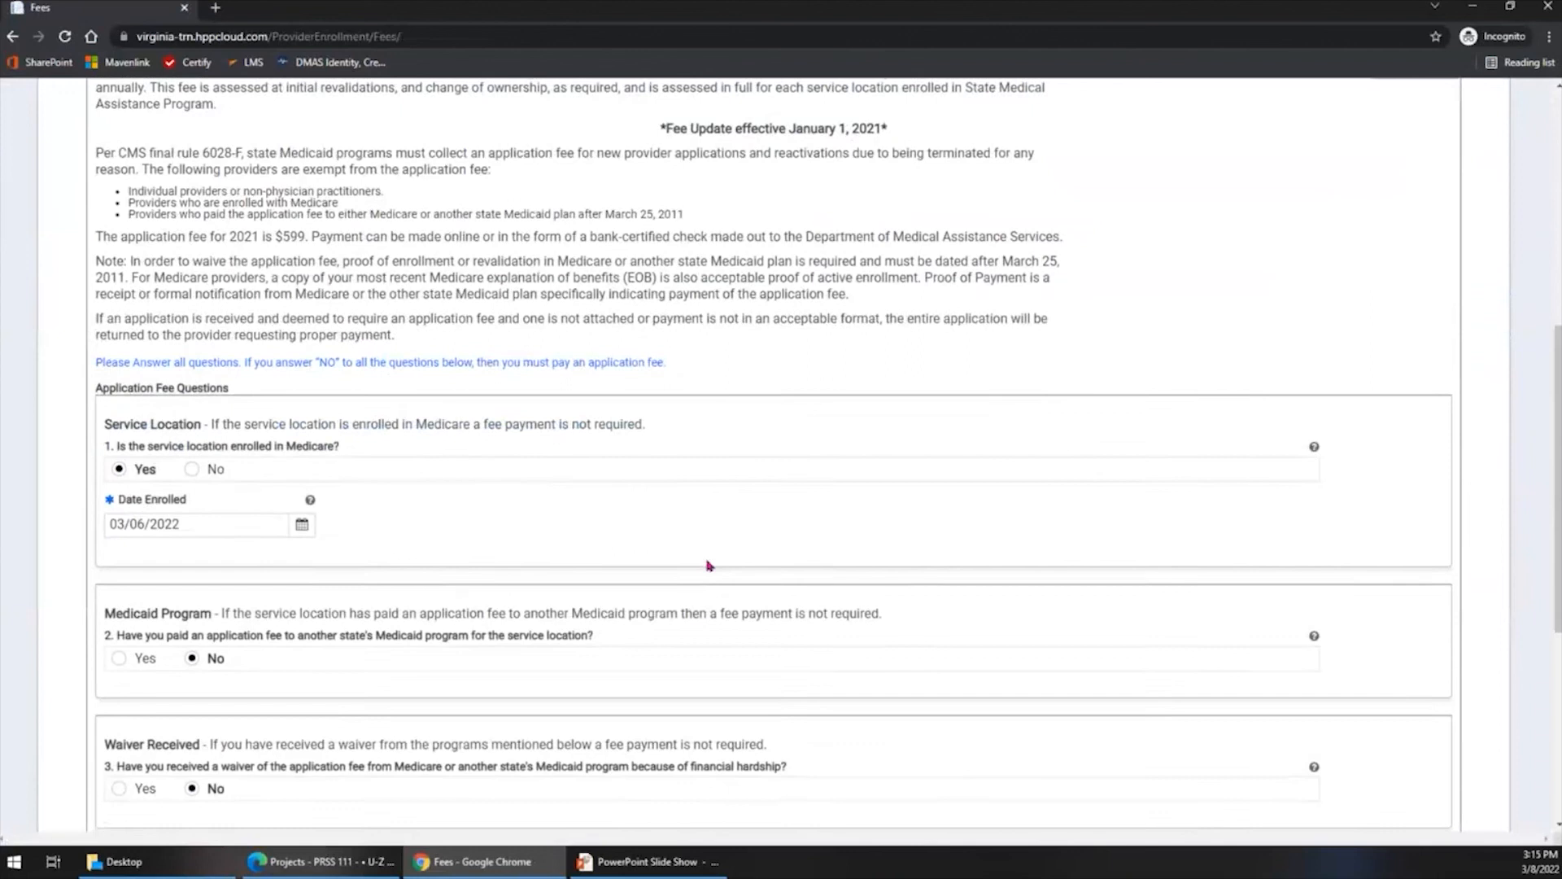
{"action": "scroll", "coordinate": [708, 565], "scroll_direction": "down", "scroll_amount": 1}
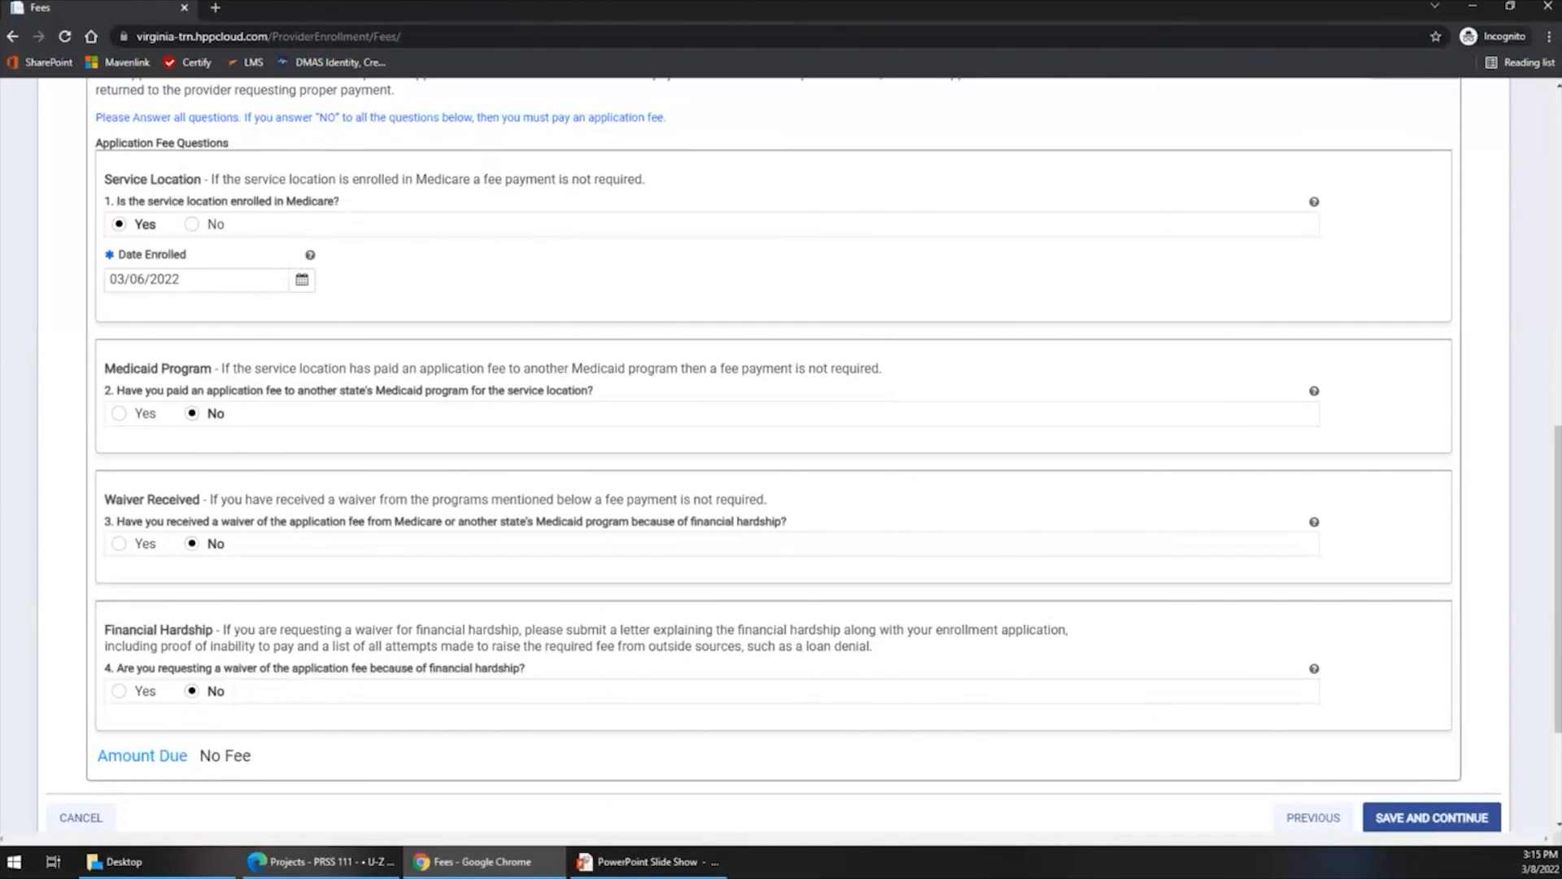
{"action": "scroll", "coordinate": [1013, 566], "scroll_direction": "up", "scroll_amount": 3}
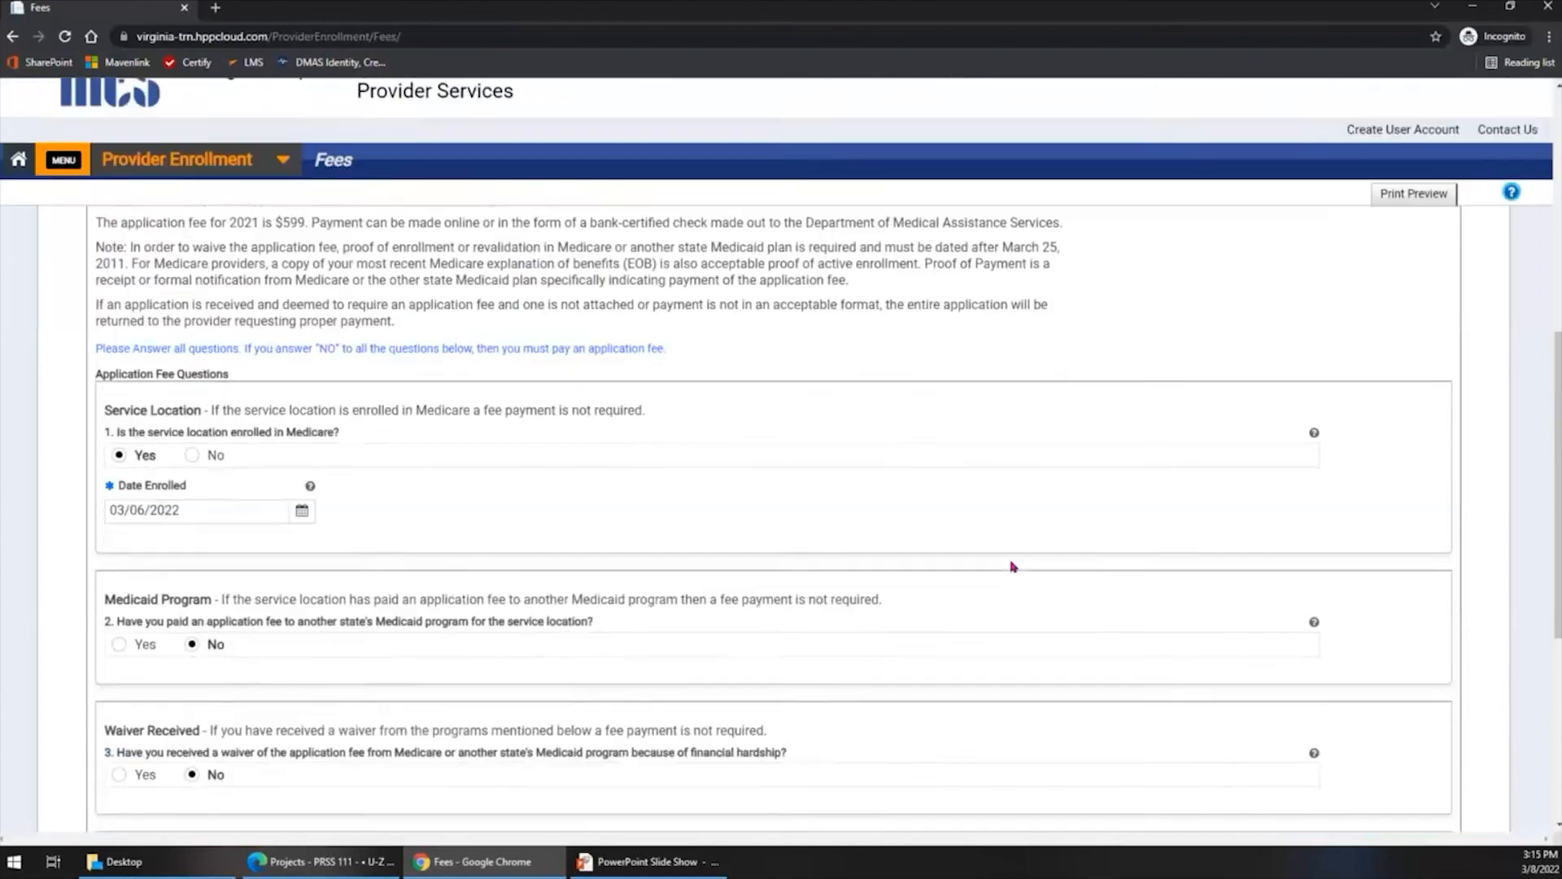
{"action": "scroll", "coordinate": [1013, 566], "scroll_direction": "up", "scroll_amount": 7}
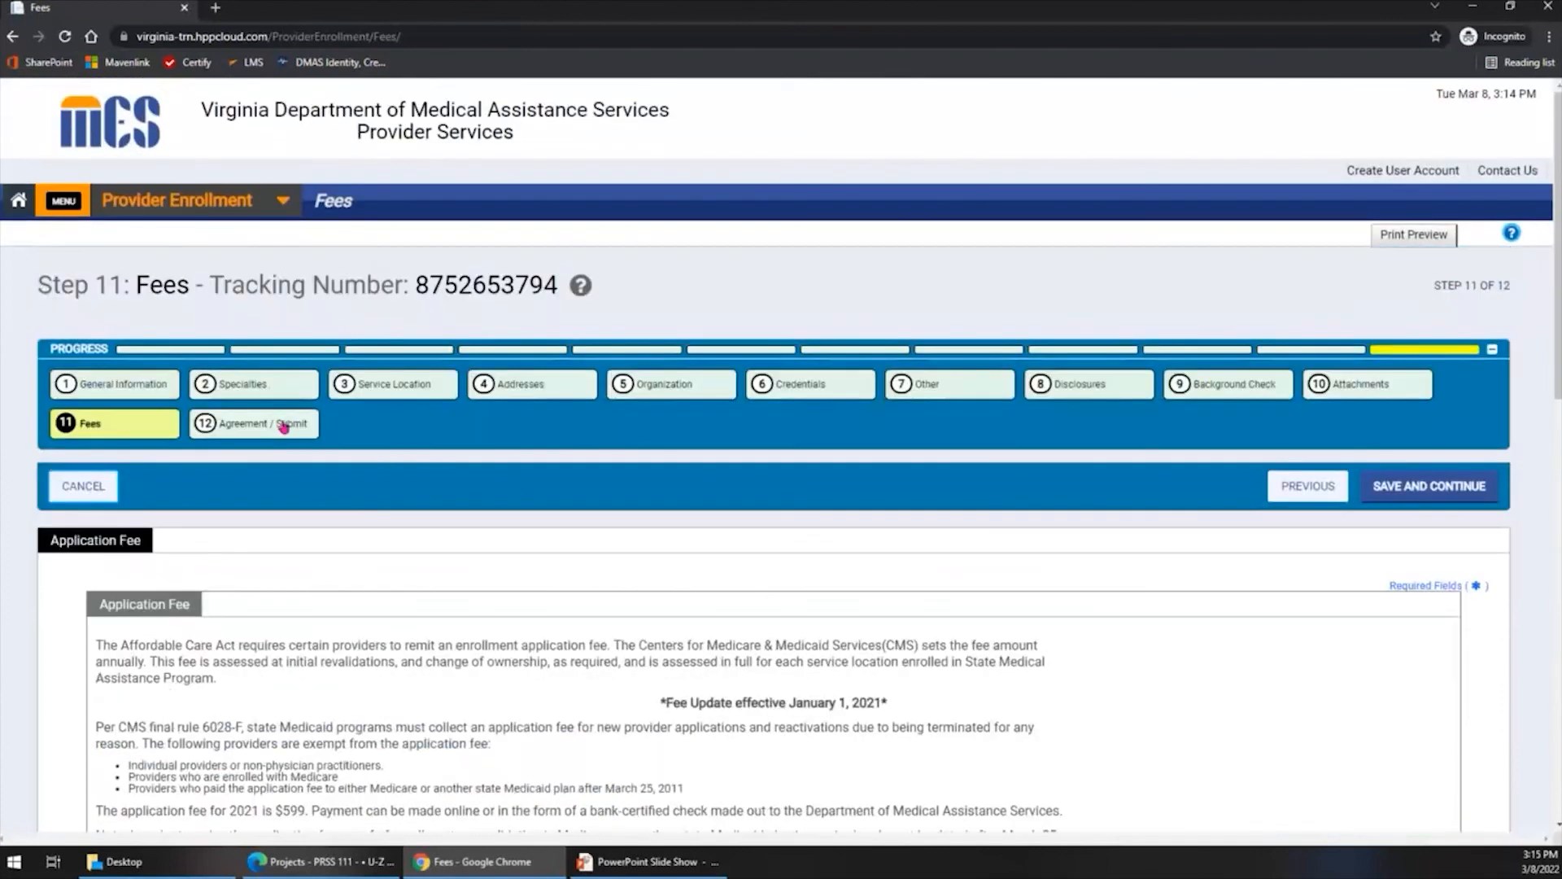
- Go to the Agreement / Submit step and review the enrollment terms and the Terms of Agreement section
{"action": "left_click", "coordinate": [283, 425]}
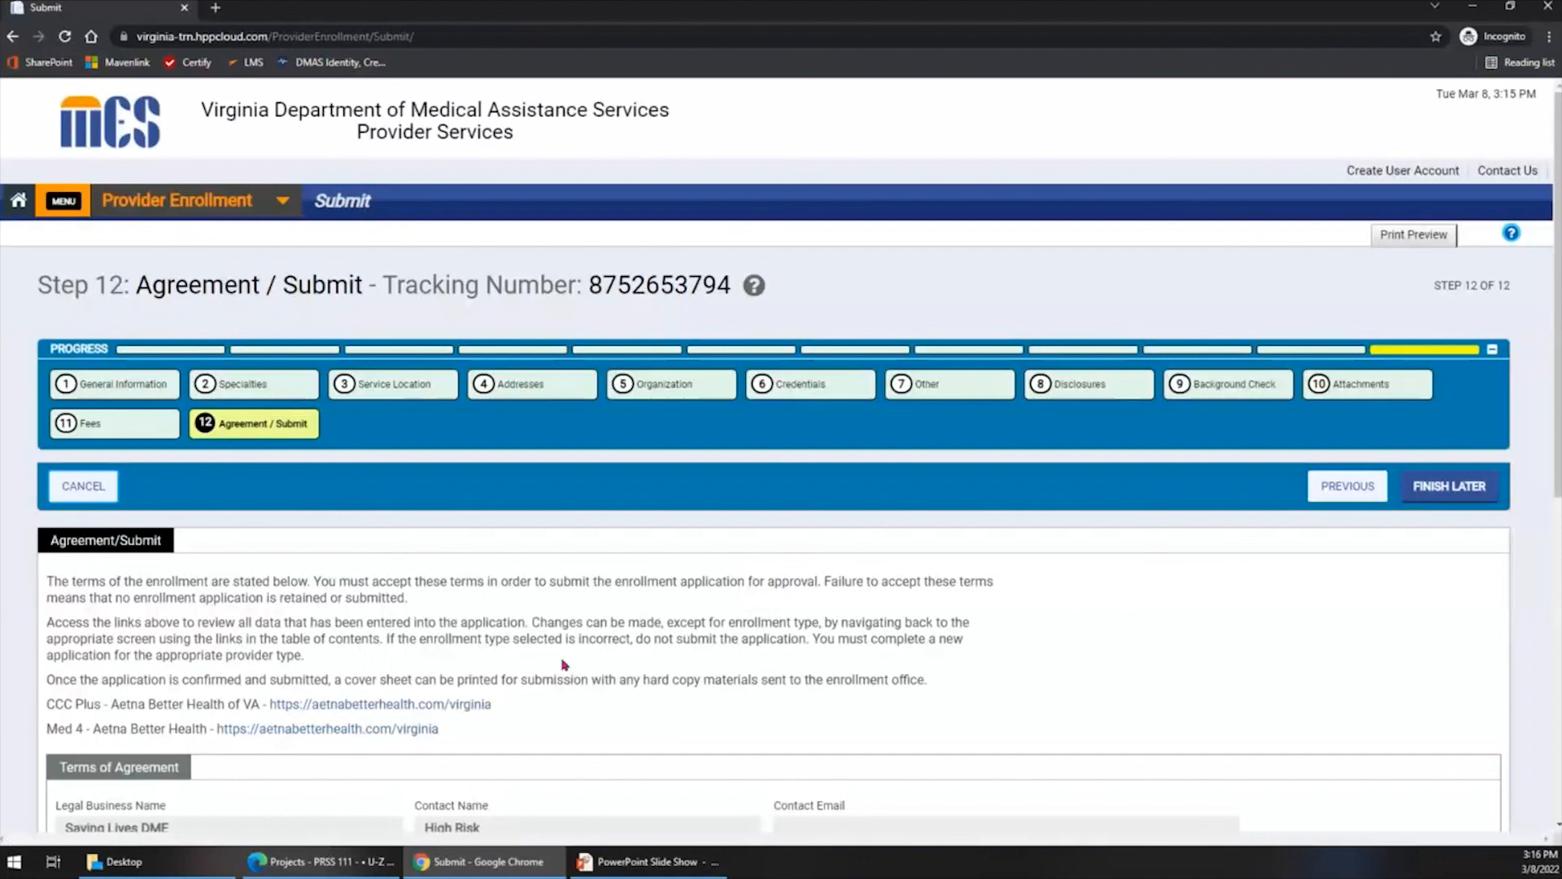
{"action": "scroll", "coordinate": [583, 663], "scroll_direction": "down", "scroll_amount": 3}
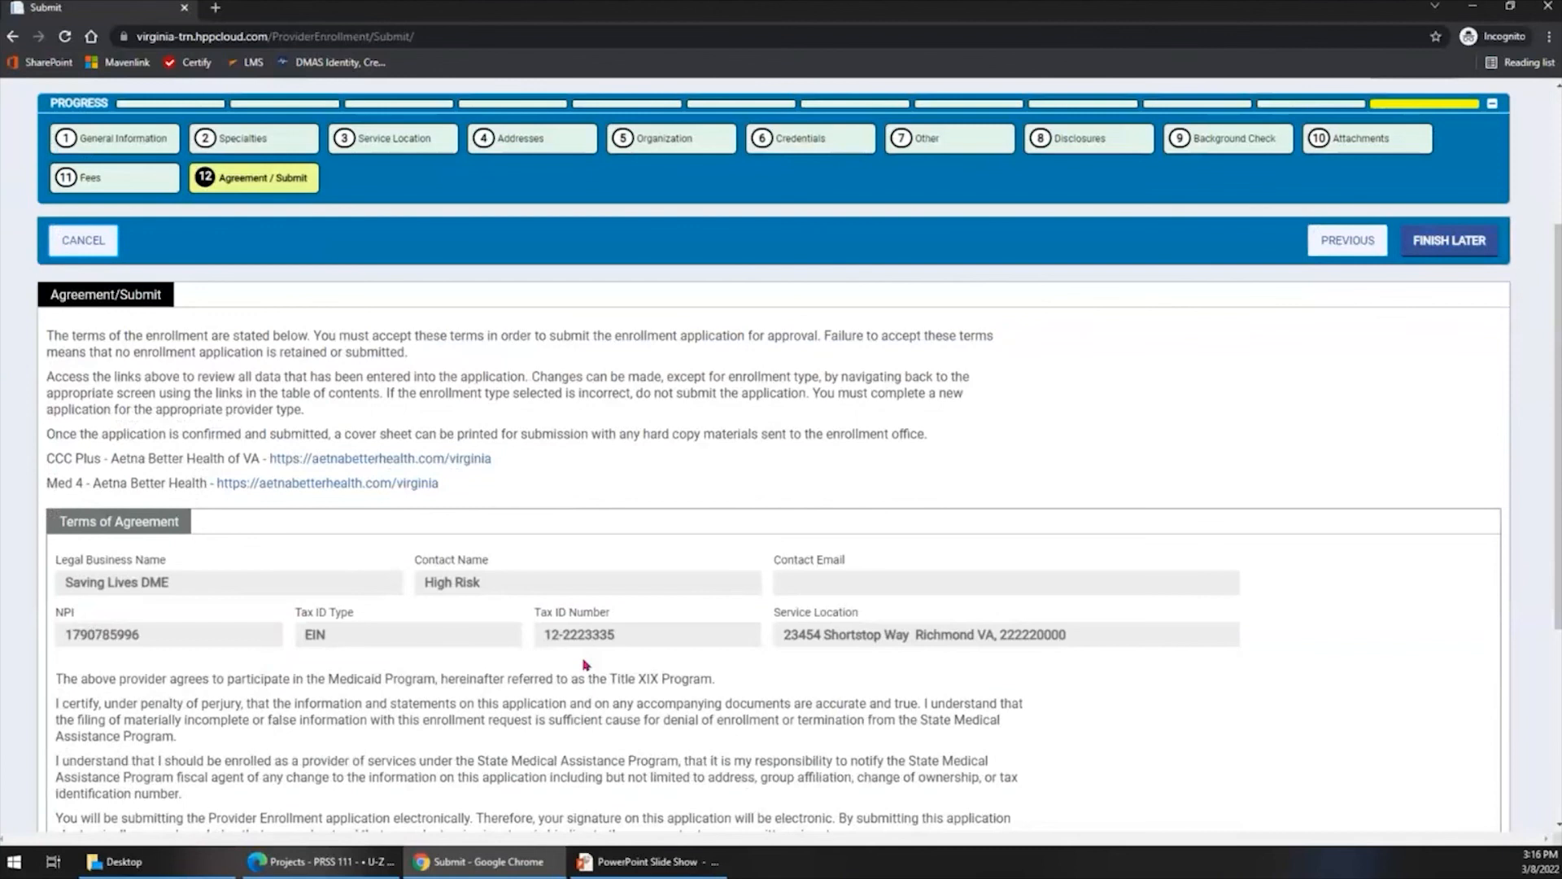
{"action": "scroll", "coordinate": [584, 664], "scroll_direction": "down", "scroll_amount": 2}
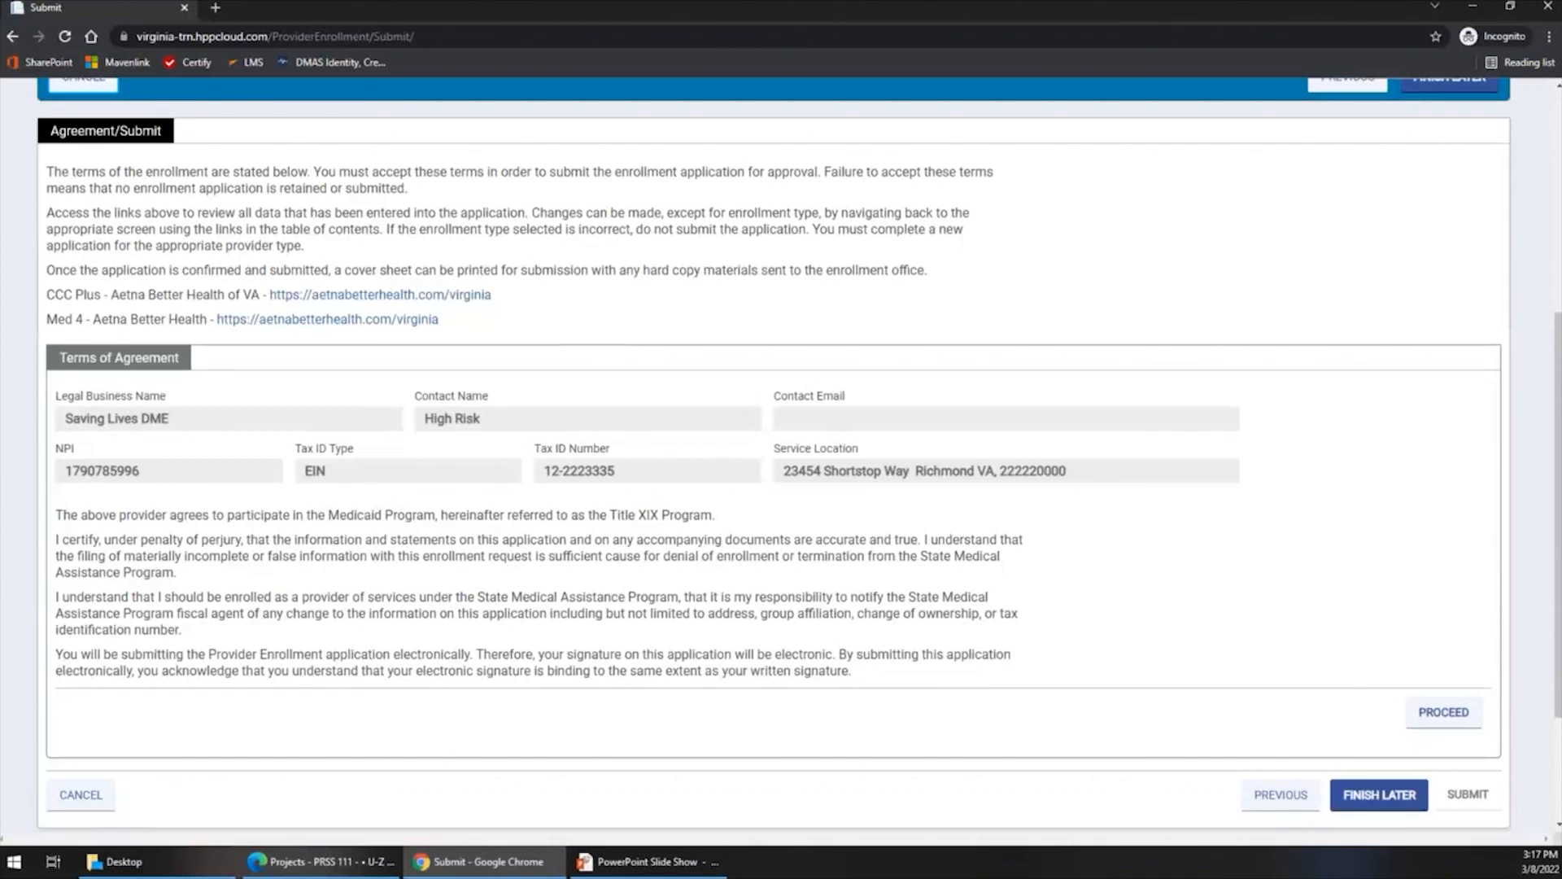
- View the submit controls below the Terms of Agreement, and switch to the PowerPoint slide show to display the Submit Confirmation slide
{"action": "scroll", "coordinate": [883, 645], "scroll_direction": "down", "scroll_amount": 3}
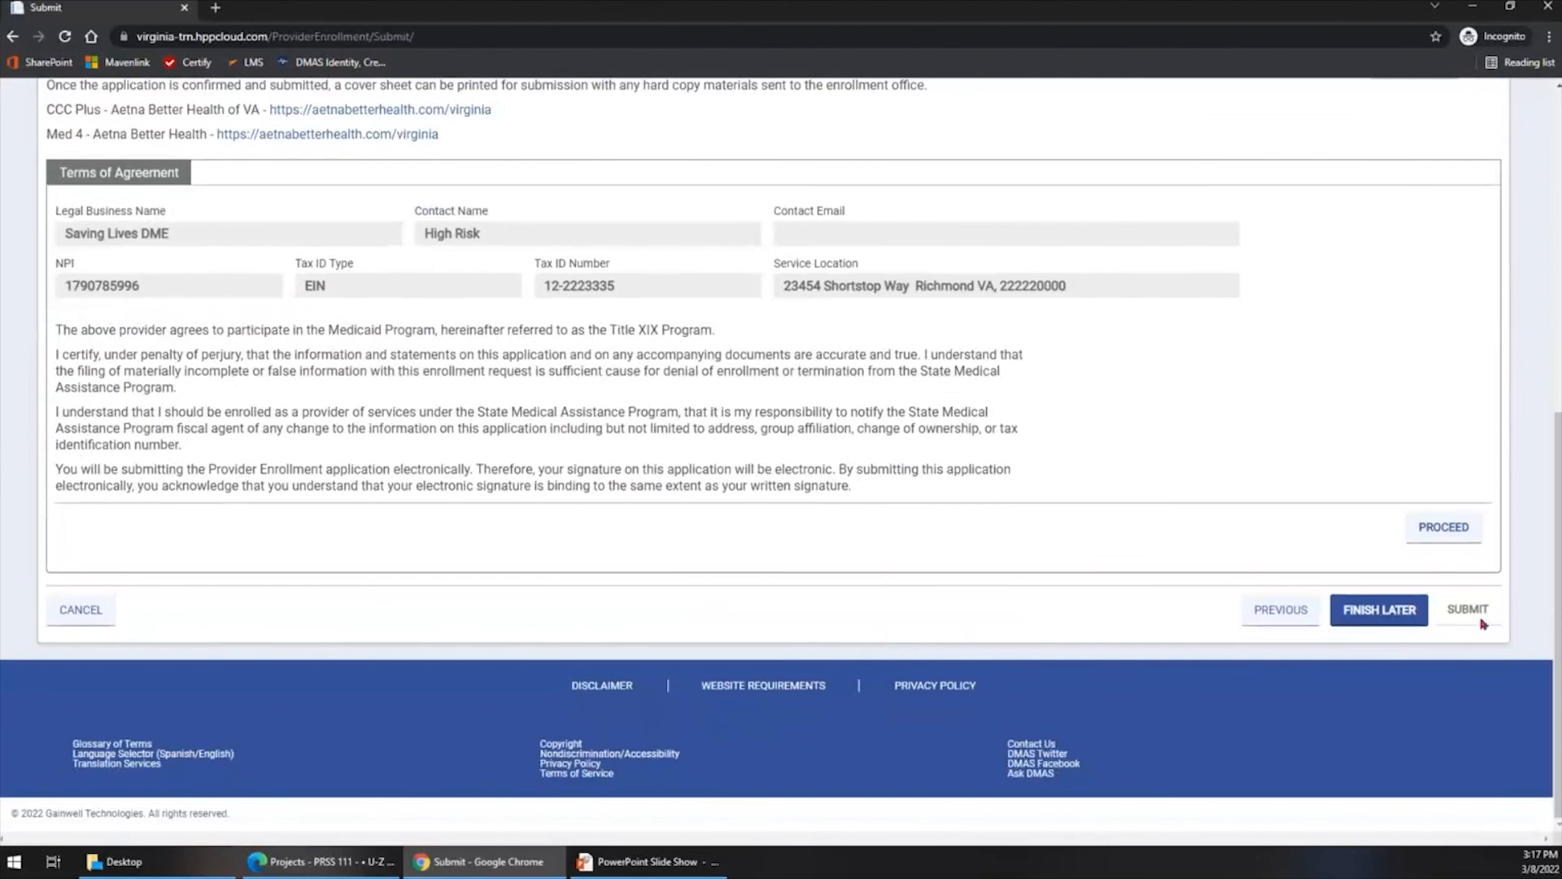
{"action": "key", "text": "ctrl"}
{"action": "key", "text": "ctrl"}
{"action": "key", "text": "alt+Tab"}
{"action": "key", "text": "Right"}
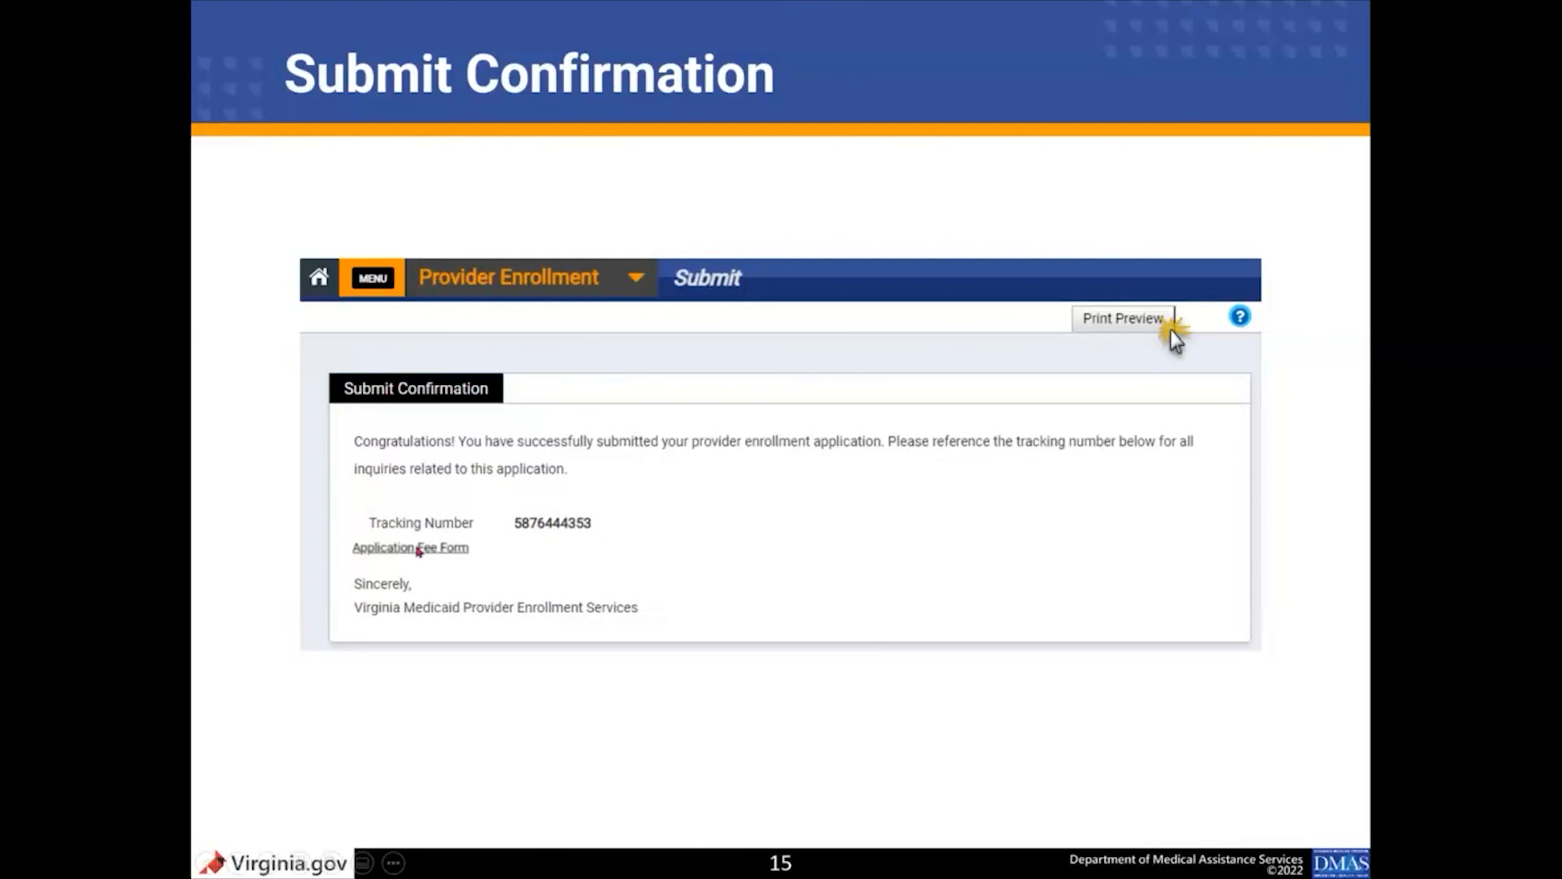
{"action": "key", "text": "ctrl"}
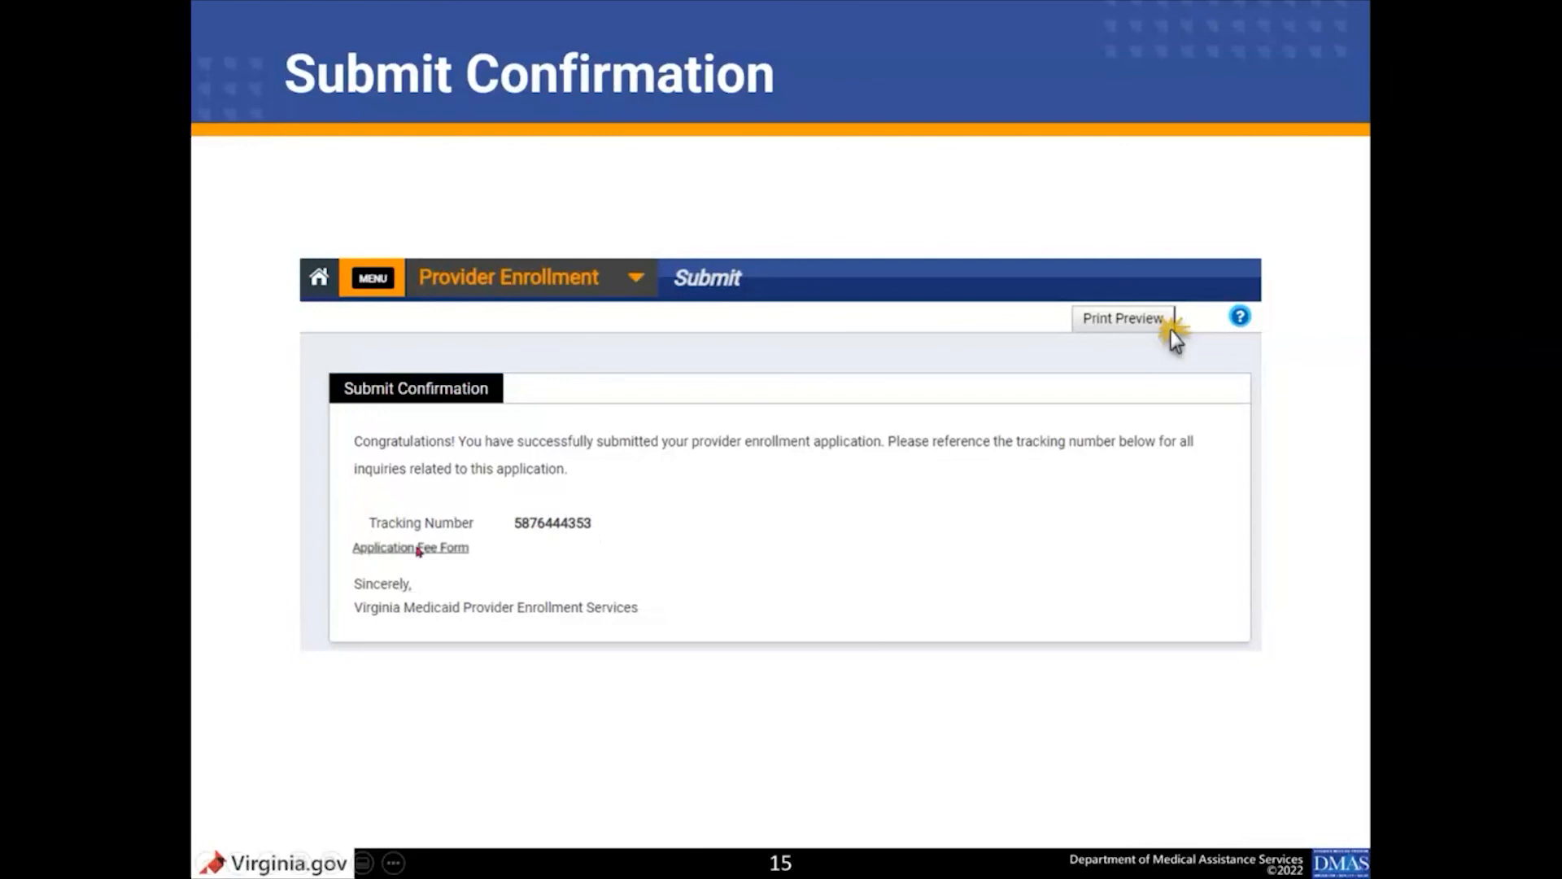